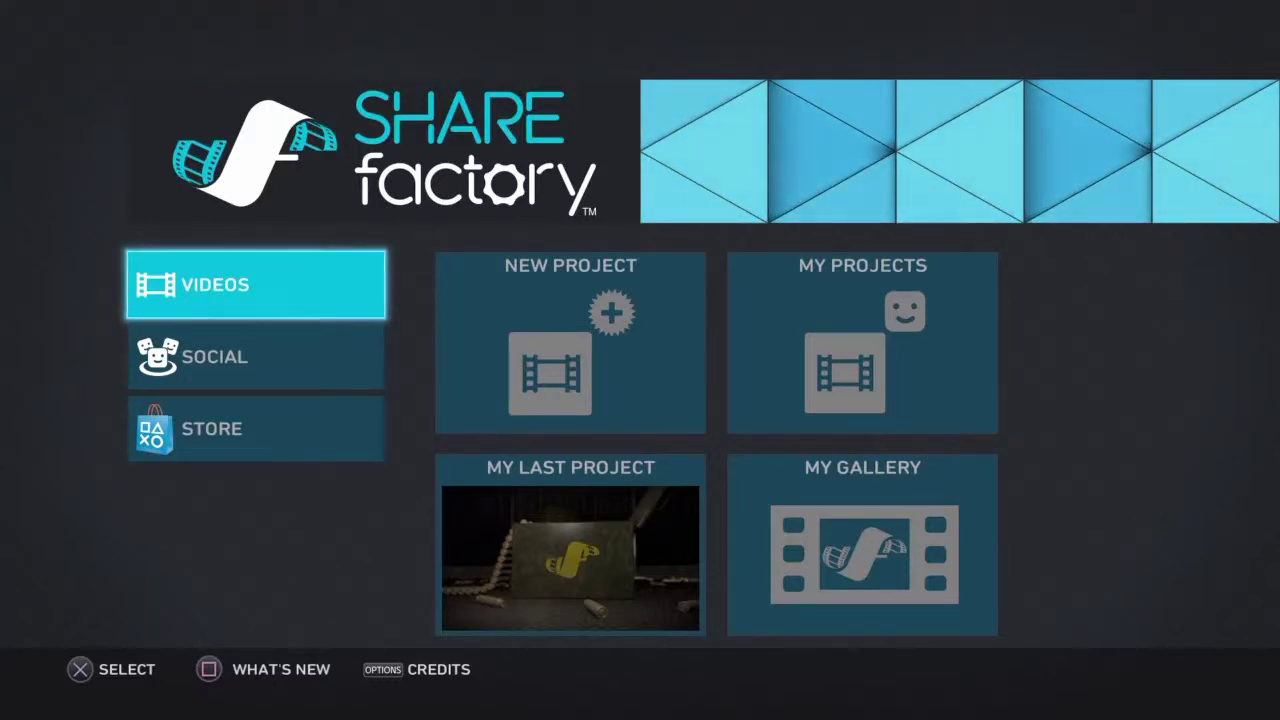
Step: Look over the project and gallery options in the Videos section of the home screen
key("Right")
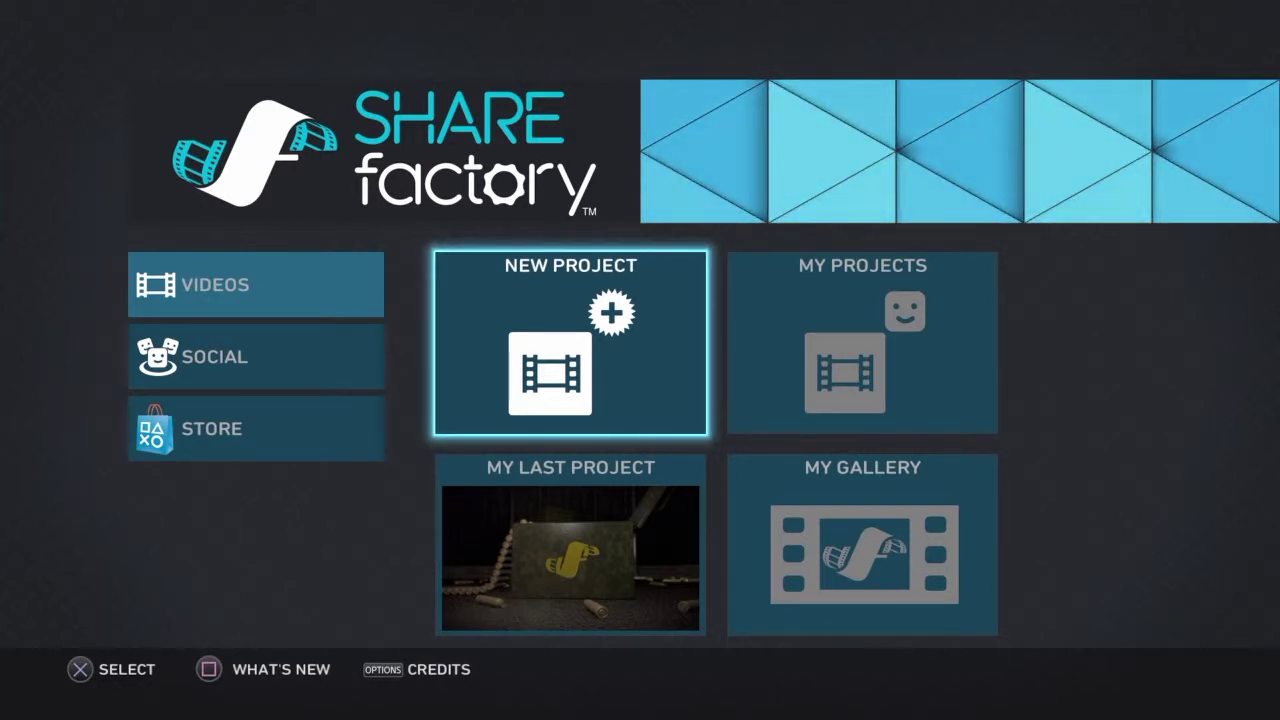
key("Left")
key("Right")
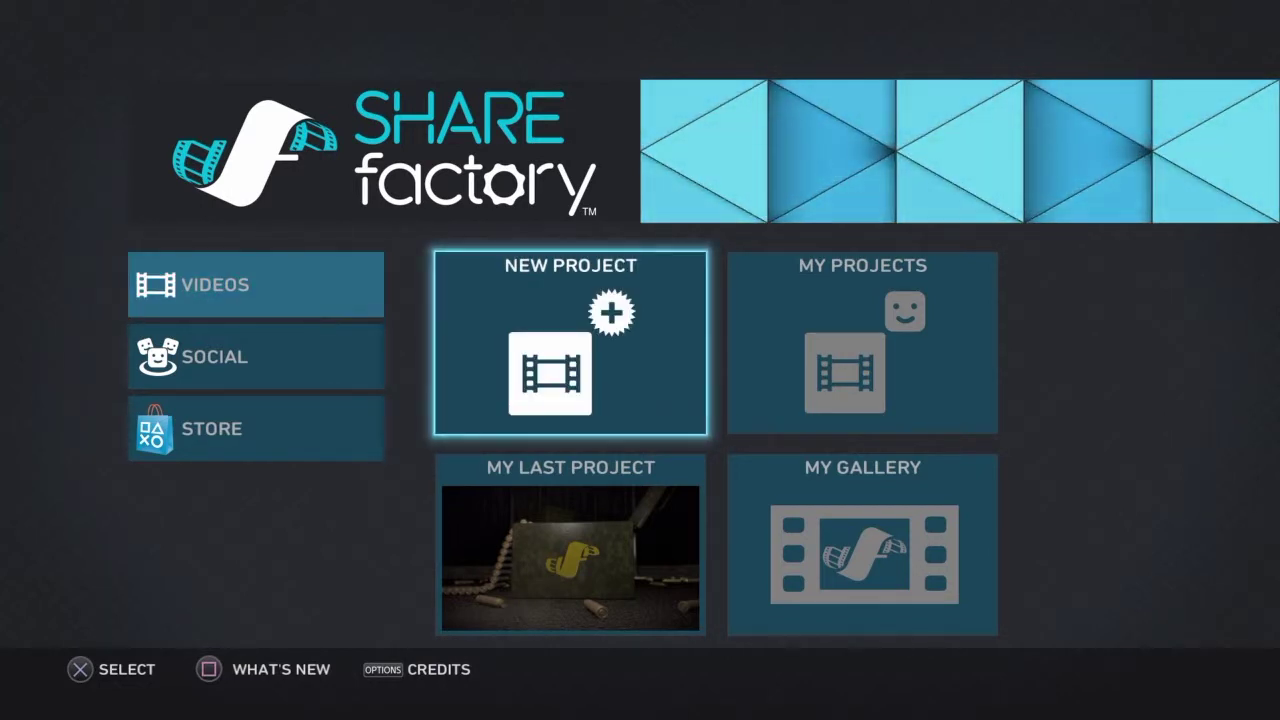
key("Left")
key("Down")
key("Up")
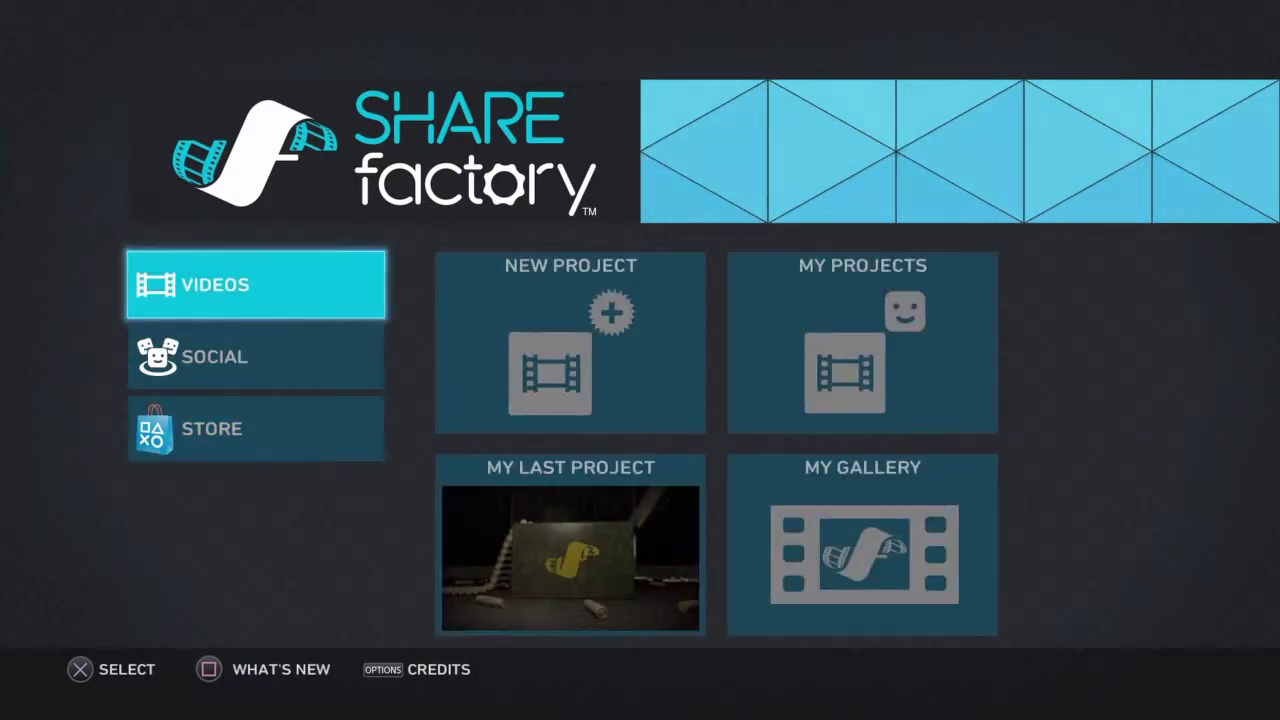
key("Right")
key("Right")
key("Down")
key("Left")
key("Left")
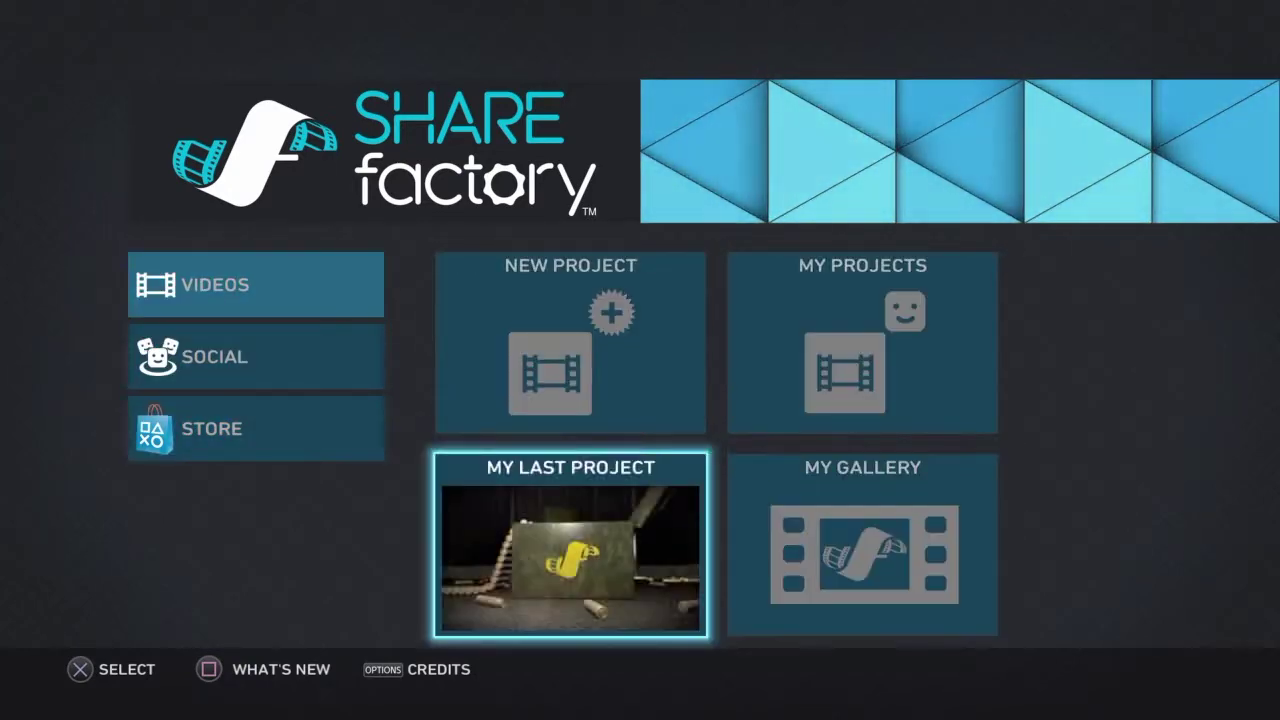
key("Down")
key("Down")
key("Up")
key("Up")
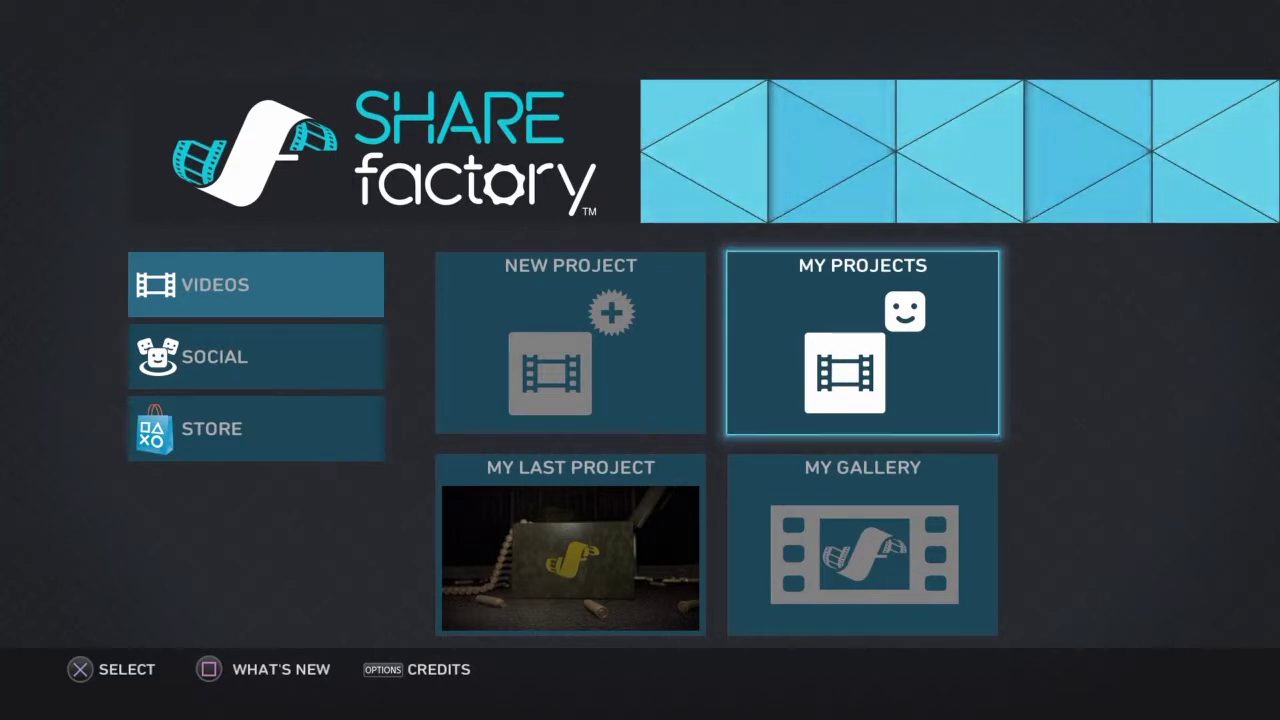
key("Left")
key("Down")
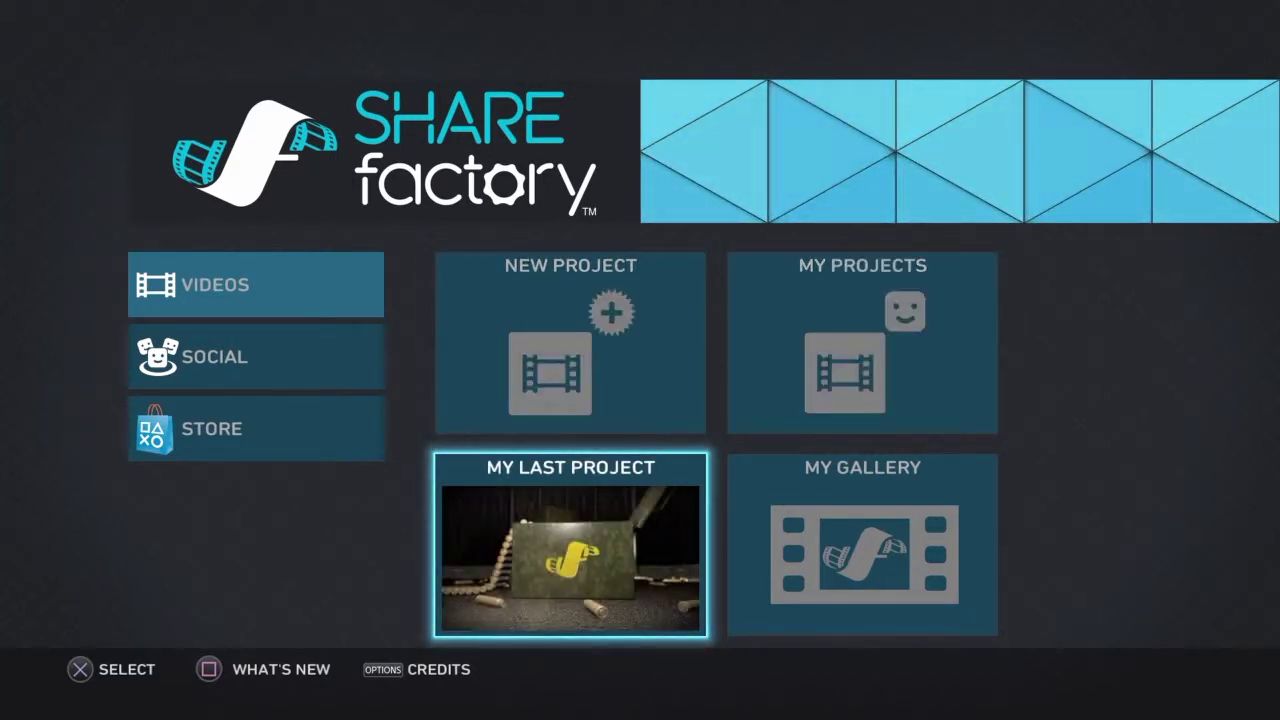
key("Right")
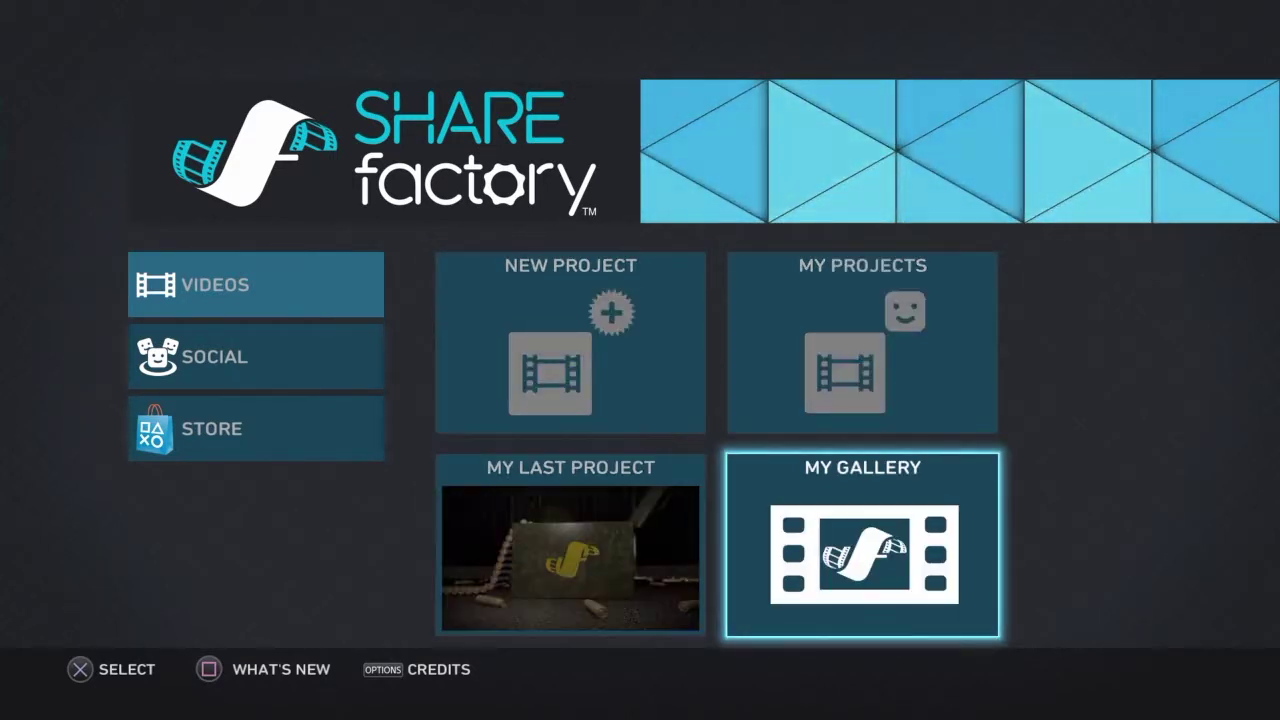
Step: Look through the Social and Store sections of the home screen
key("Left")
key("Left")
key("Down")
key("Right")
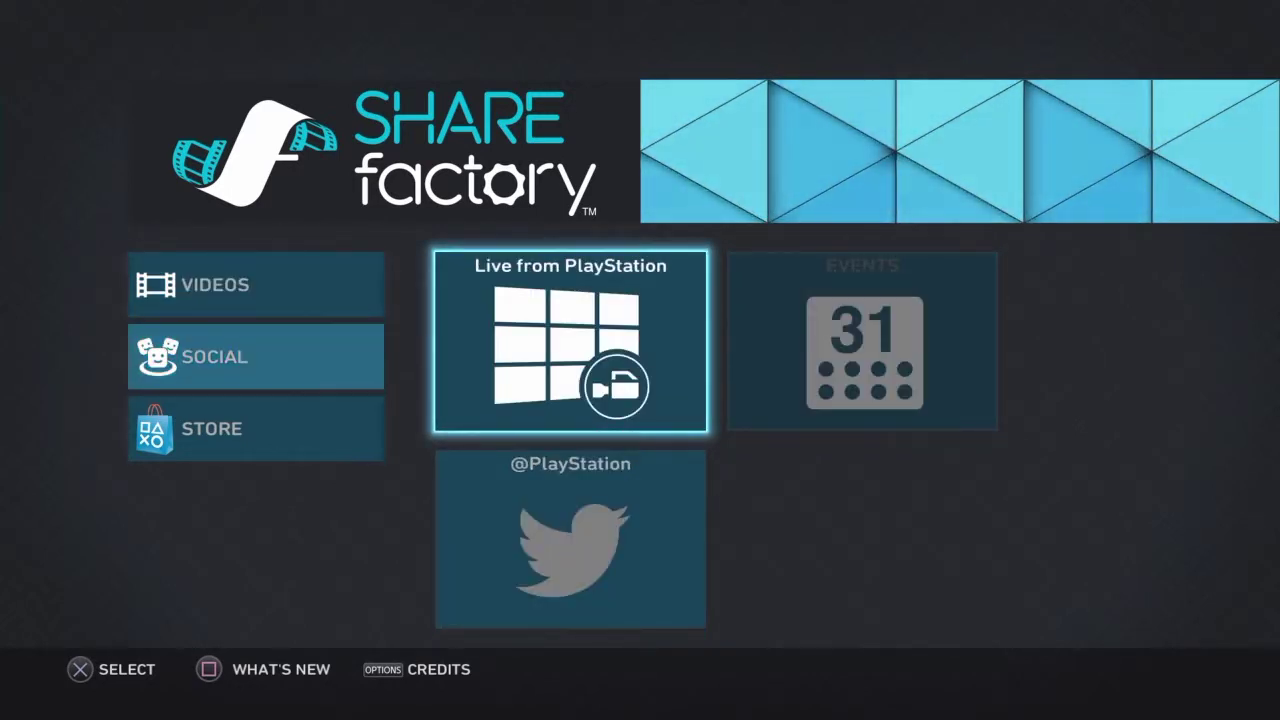
key("Down")
key("Left")
key("Down")
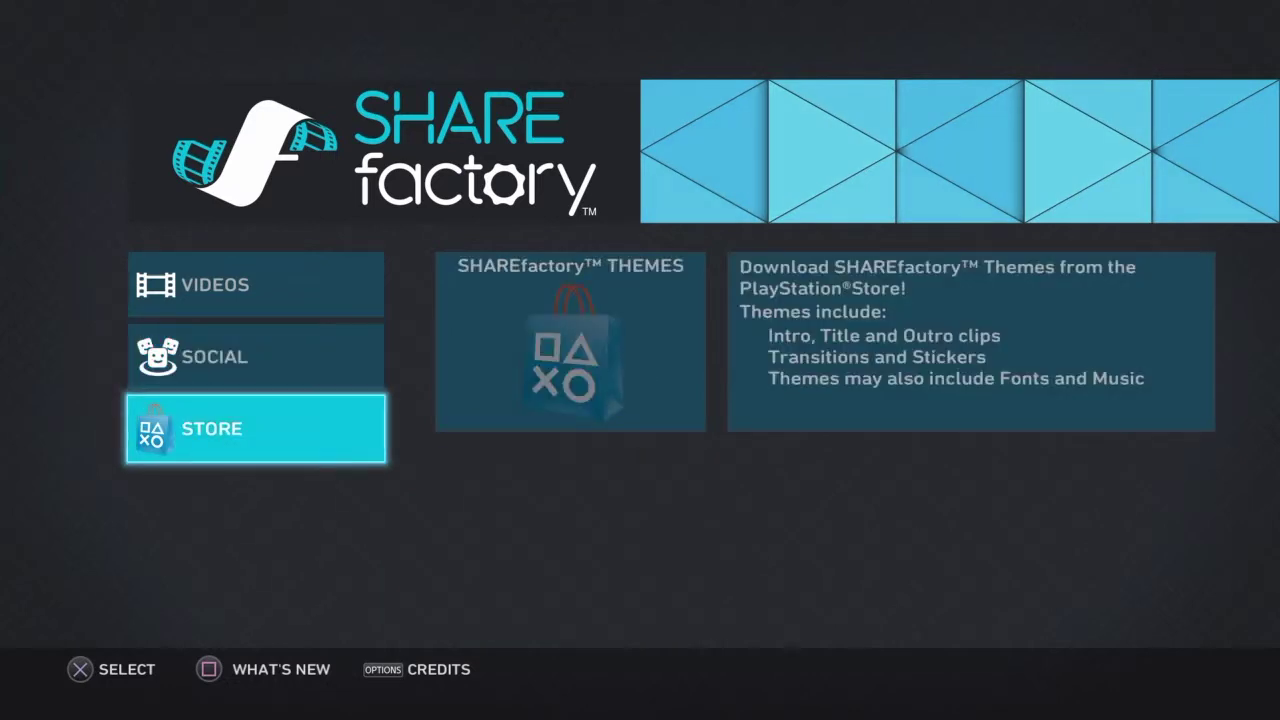
key("Right")
key("Left")
key("Up")
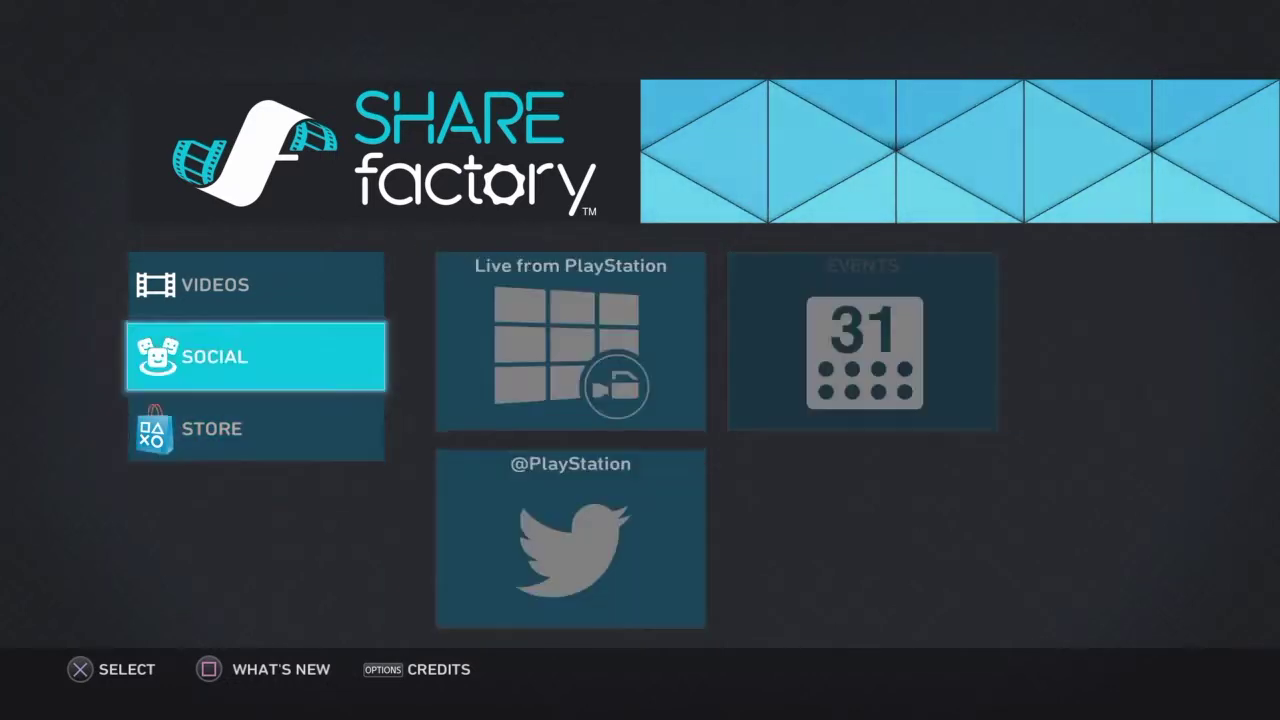
Step: Start a new project from the Videos section
key("Up")
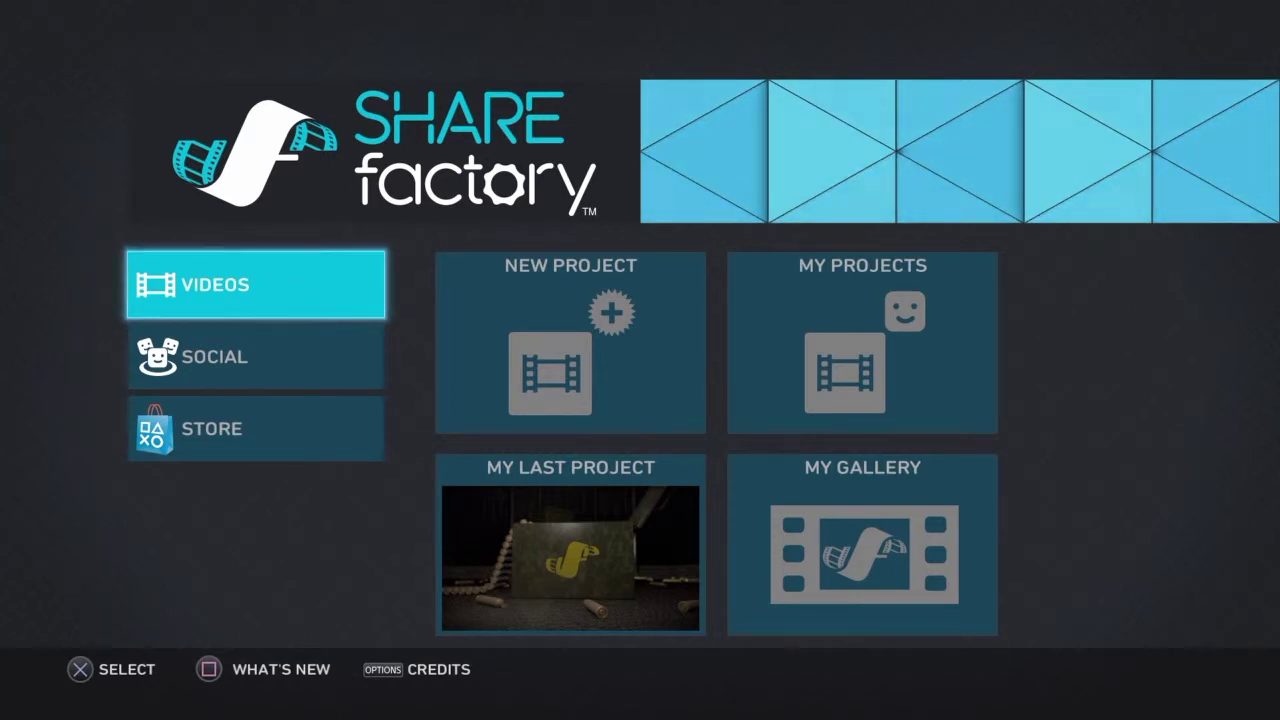
key("Right")
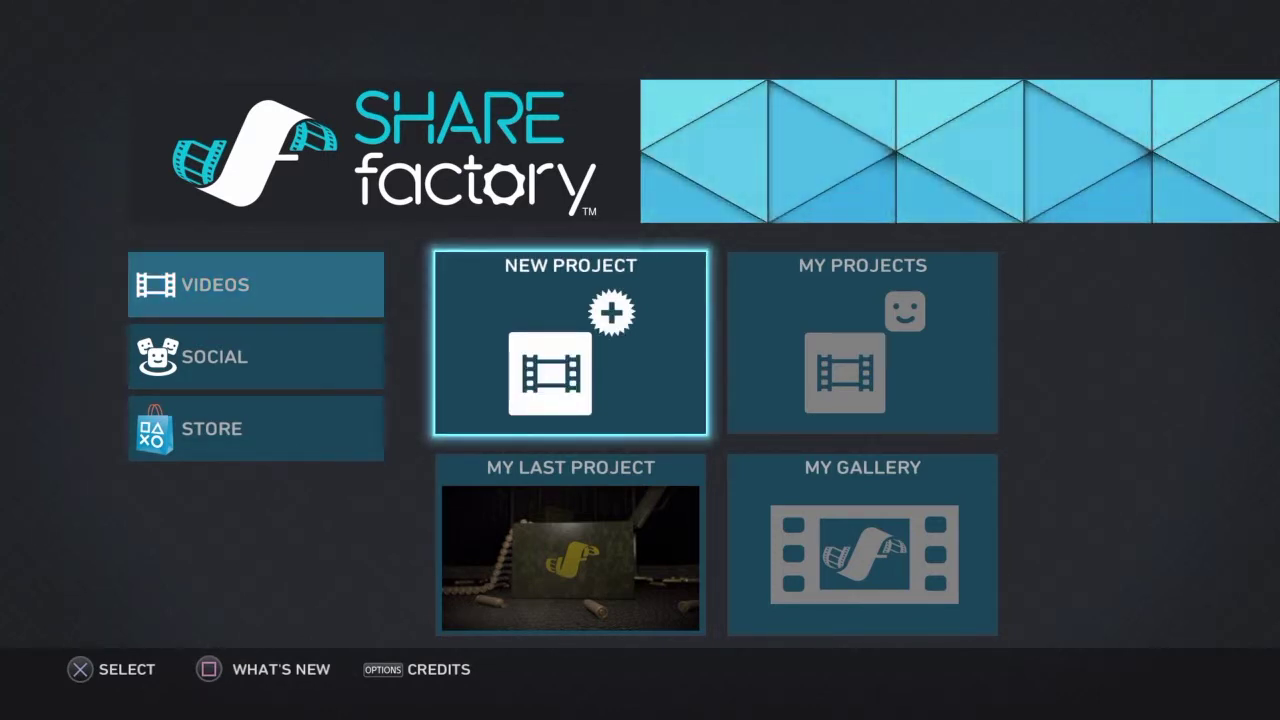
key("Return")
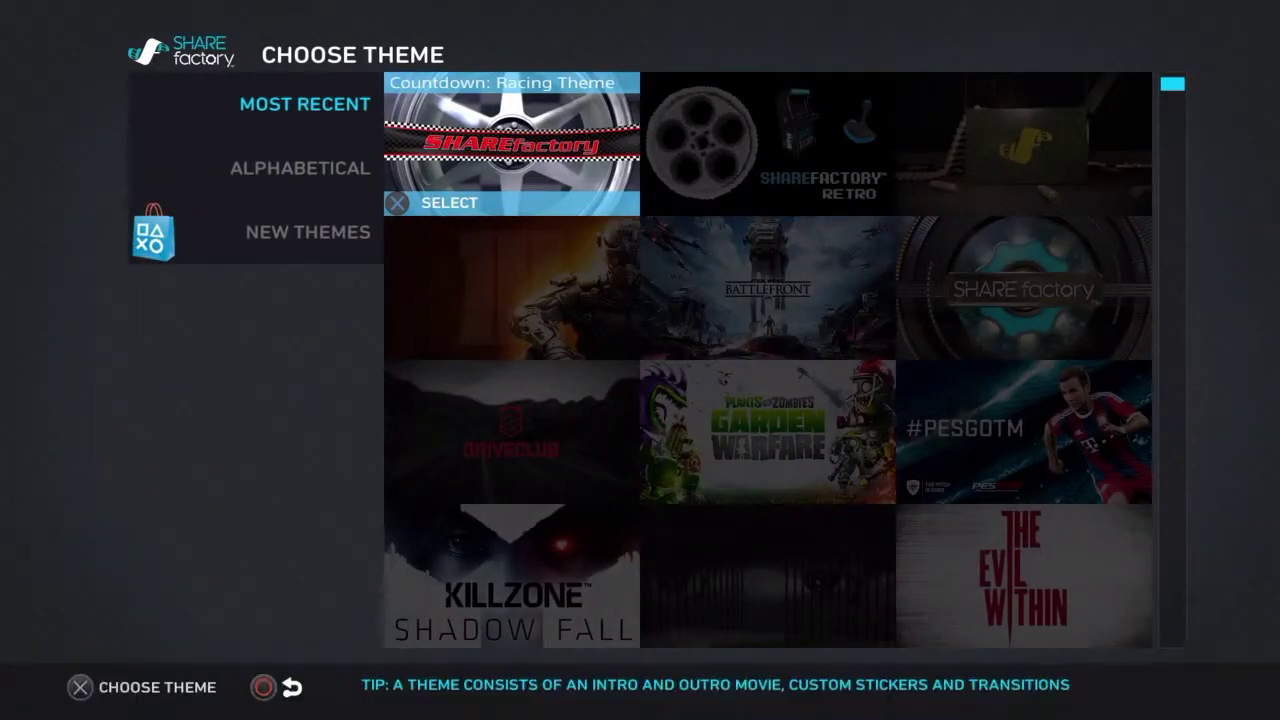
Step: Look through the available project themes in the most recent order
key("Right")
key("Right")
key("Down")
key("Left")
key("Left")
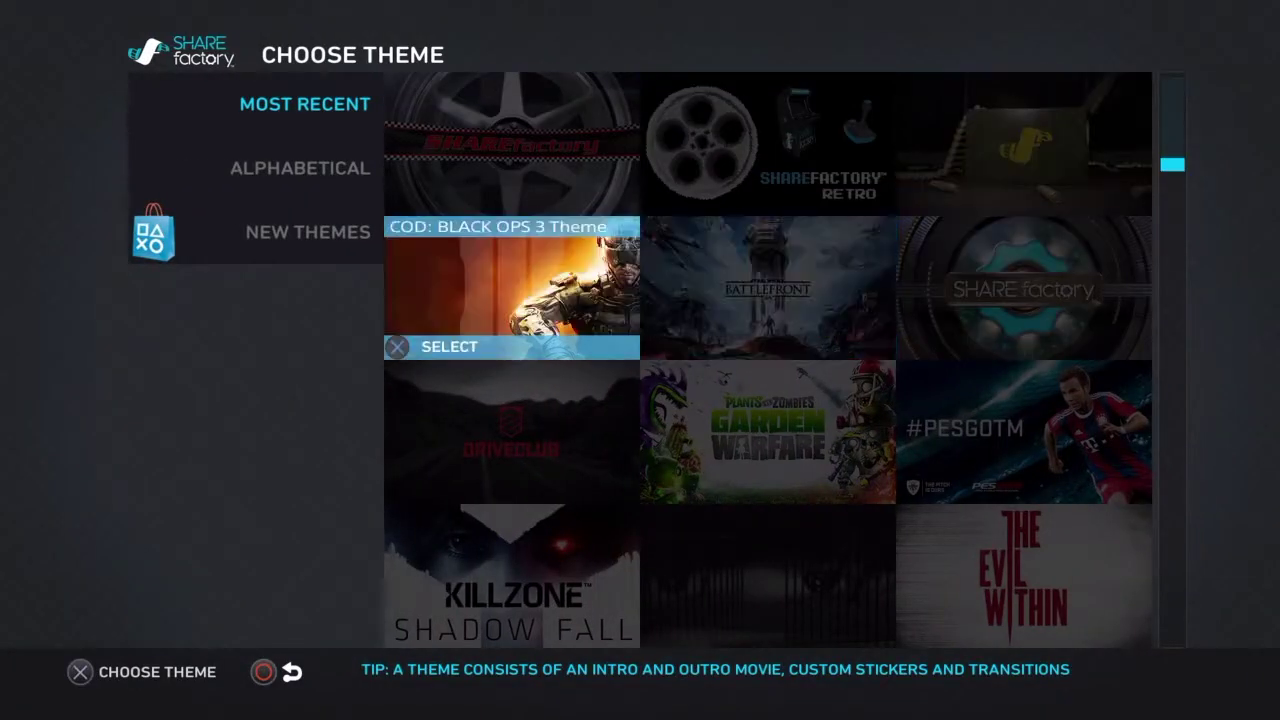
key("Down")
key("Right")
key("Right")
key("Down")
key("Left")
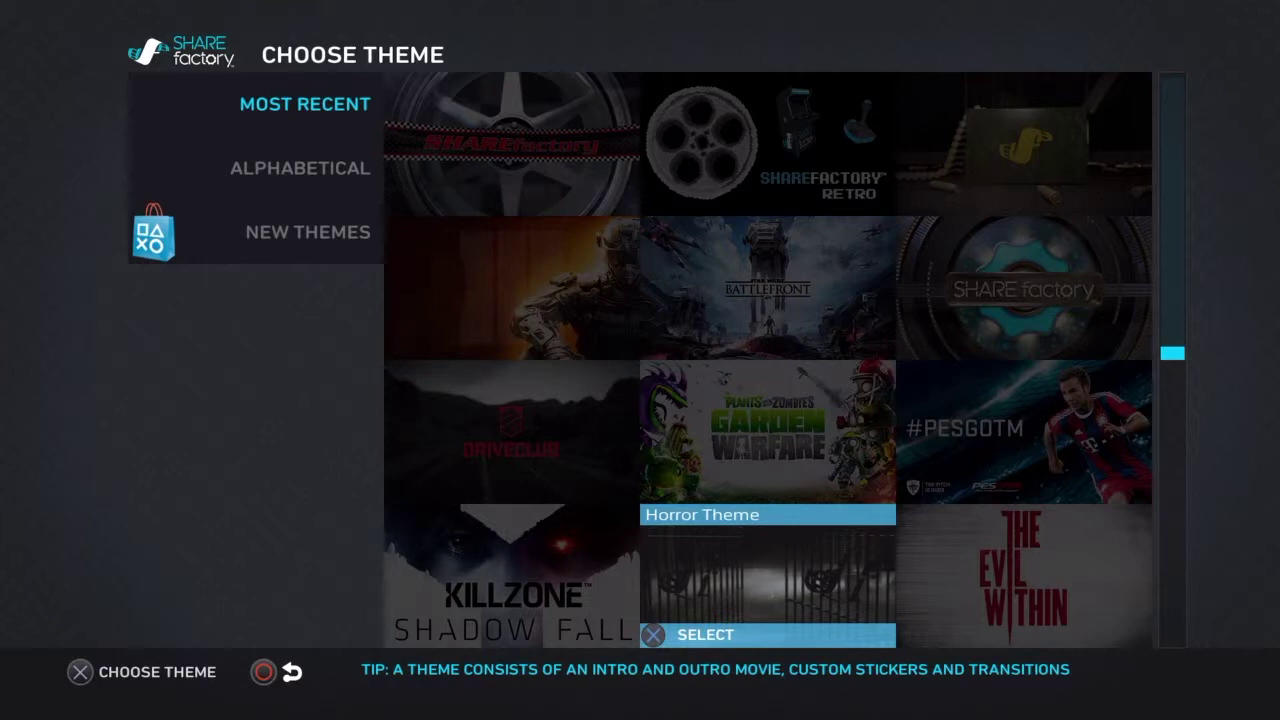
key("Down")
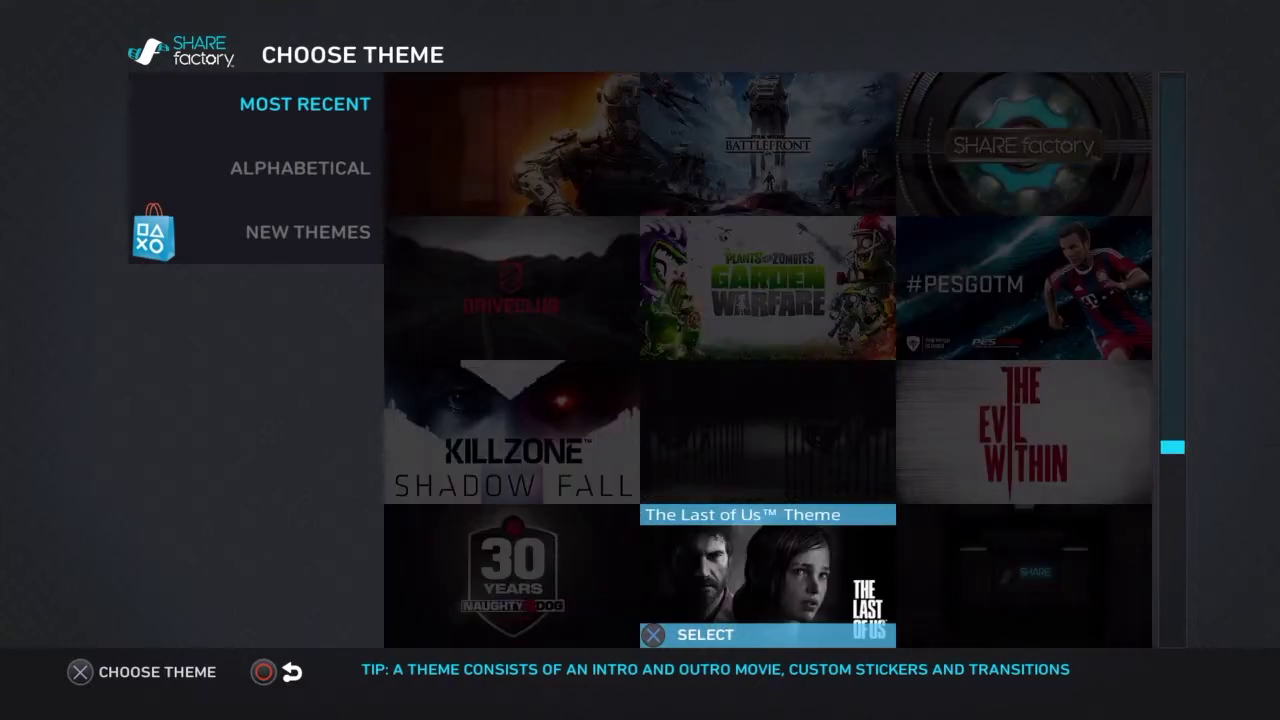
key("Down")
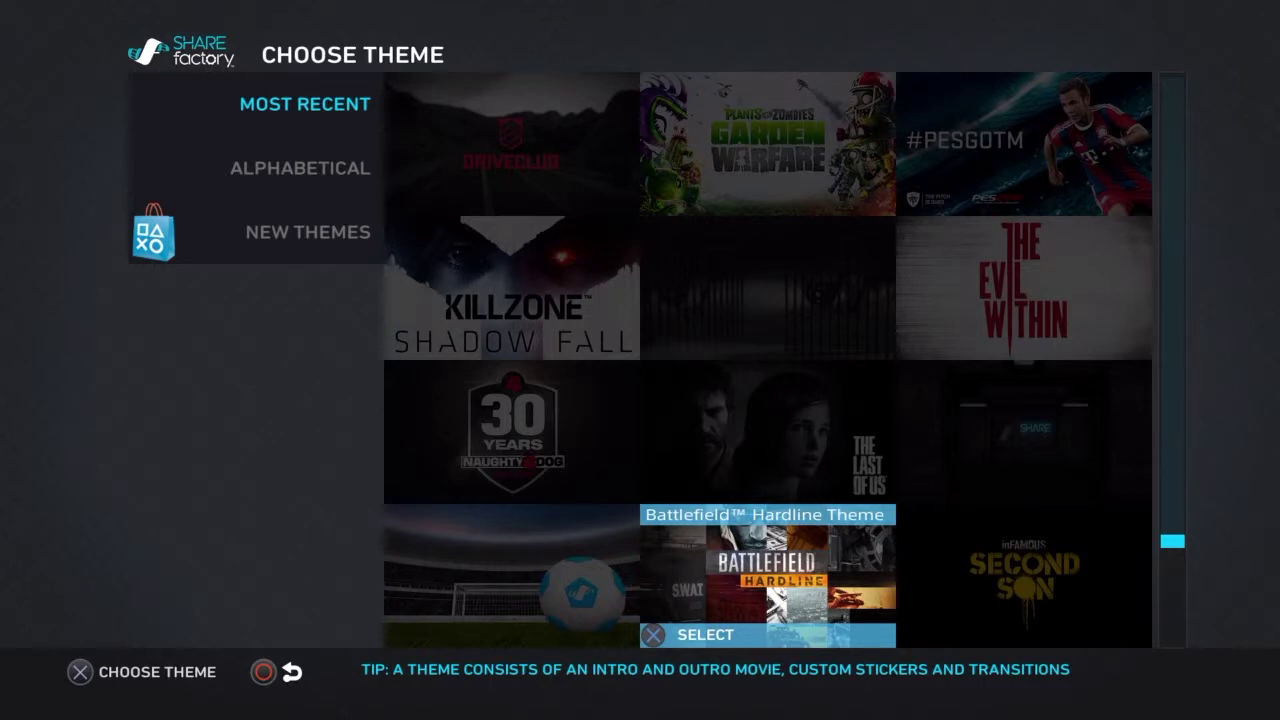
key("Down")
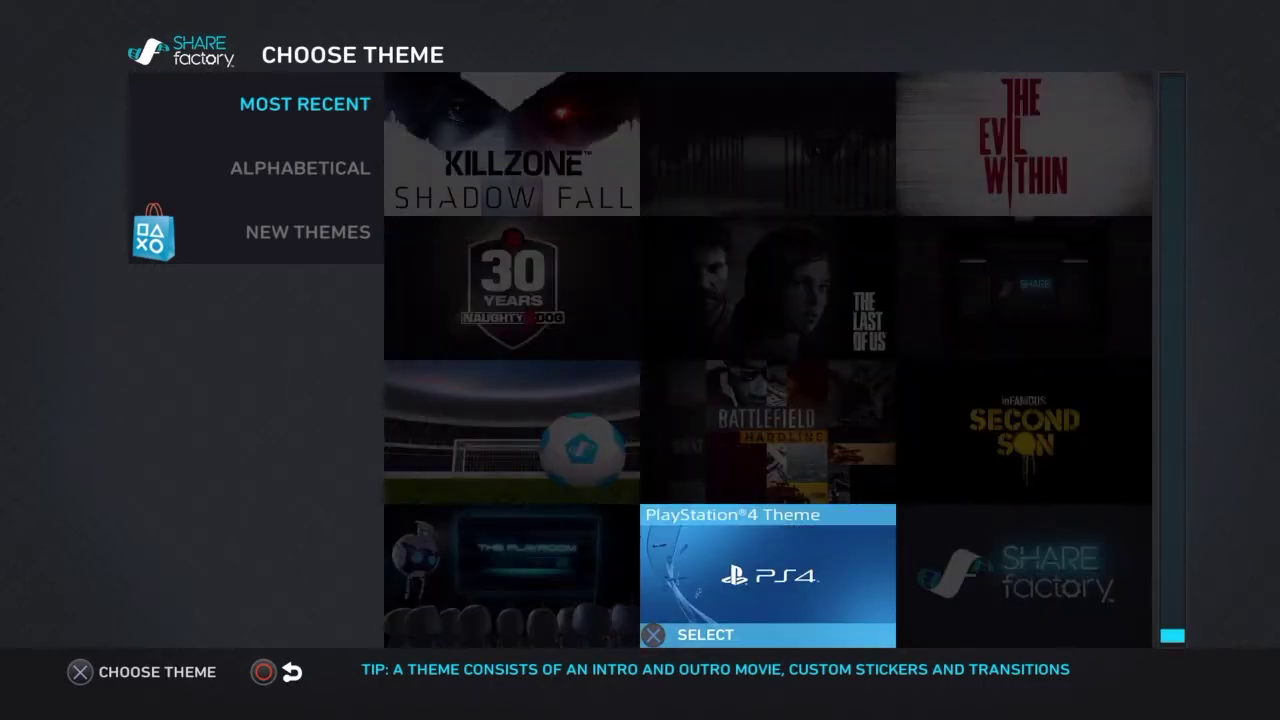
key("Left")
key("Up")
key("Up")
key("Up")
key("Up")
key("Up")
key("Up")
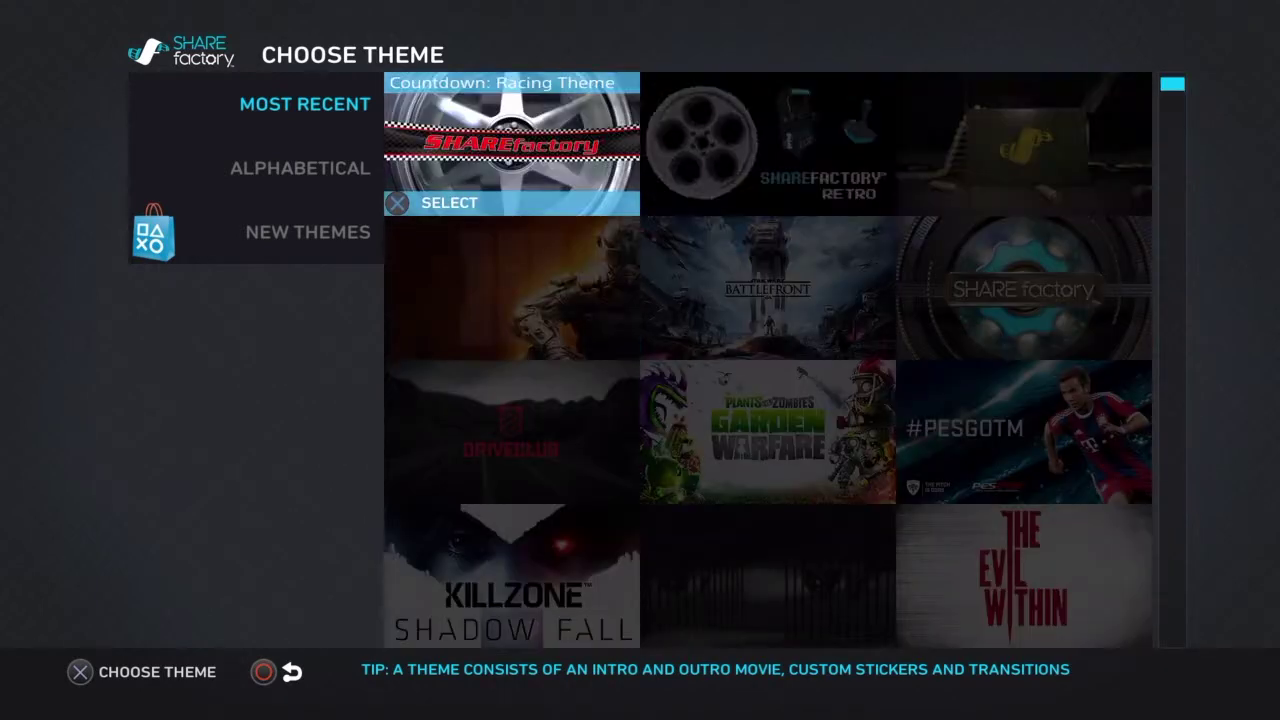
key("Right")
key("Left")
key("Right")
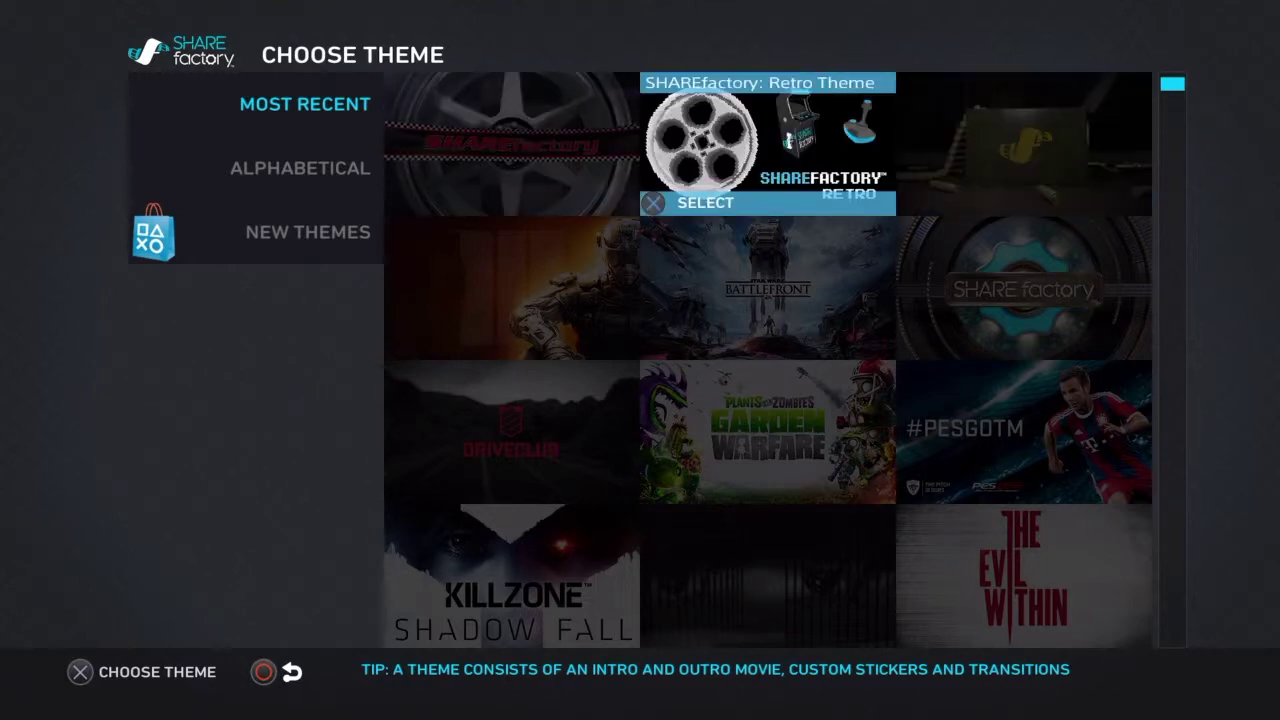
key("Right")
key("Right")
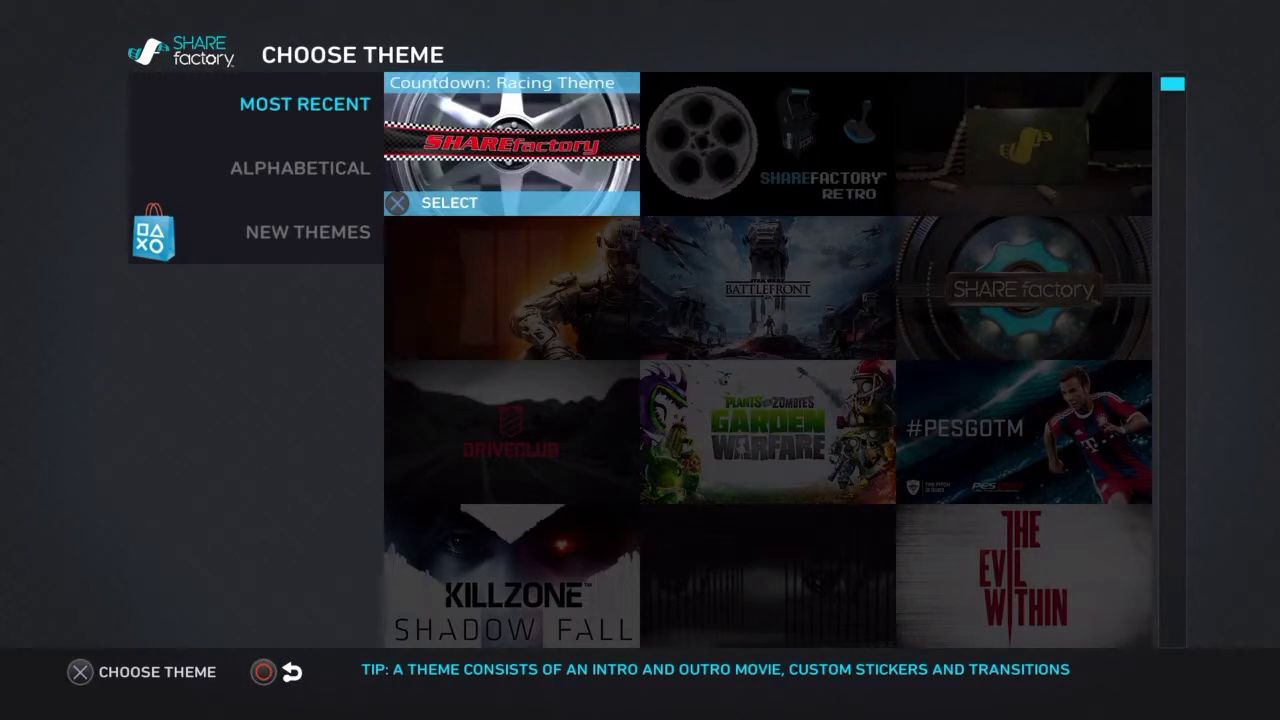
key("Down")
key("Right")
key("Right")
key("Down")
key("Left")
key("Left")
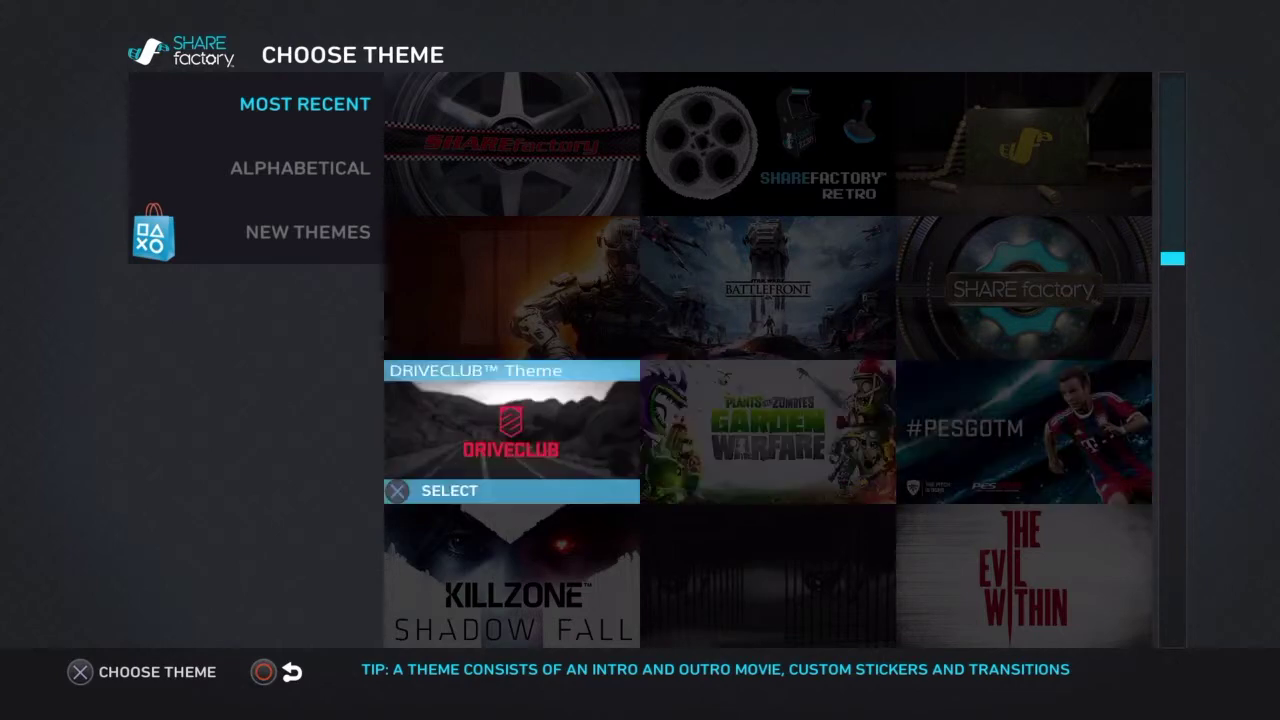
key("Down")
key("Right")
key("Up")
key("Up")
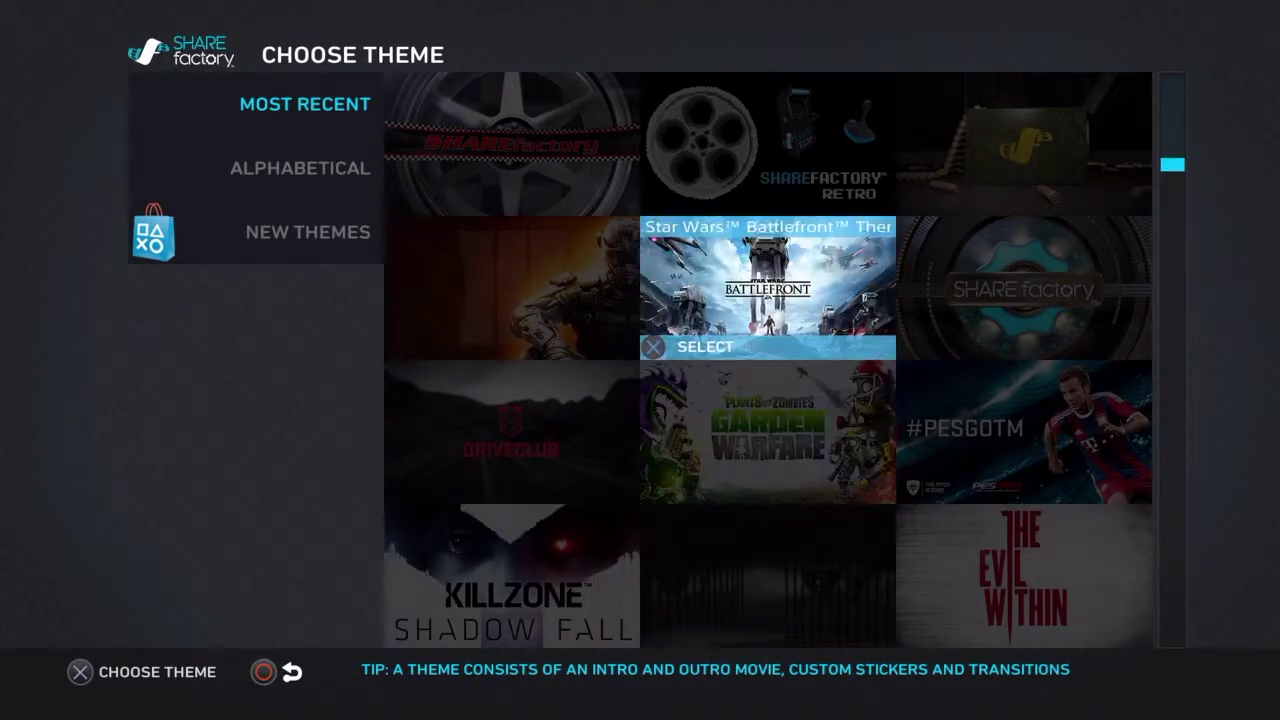
Step: Choose the Countdown: Racing Theme for the new project
key("Up")
key("Left")
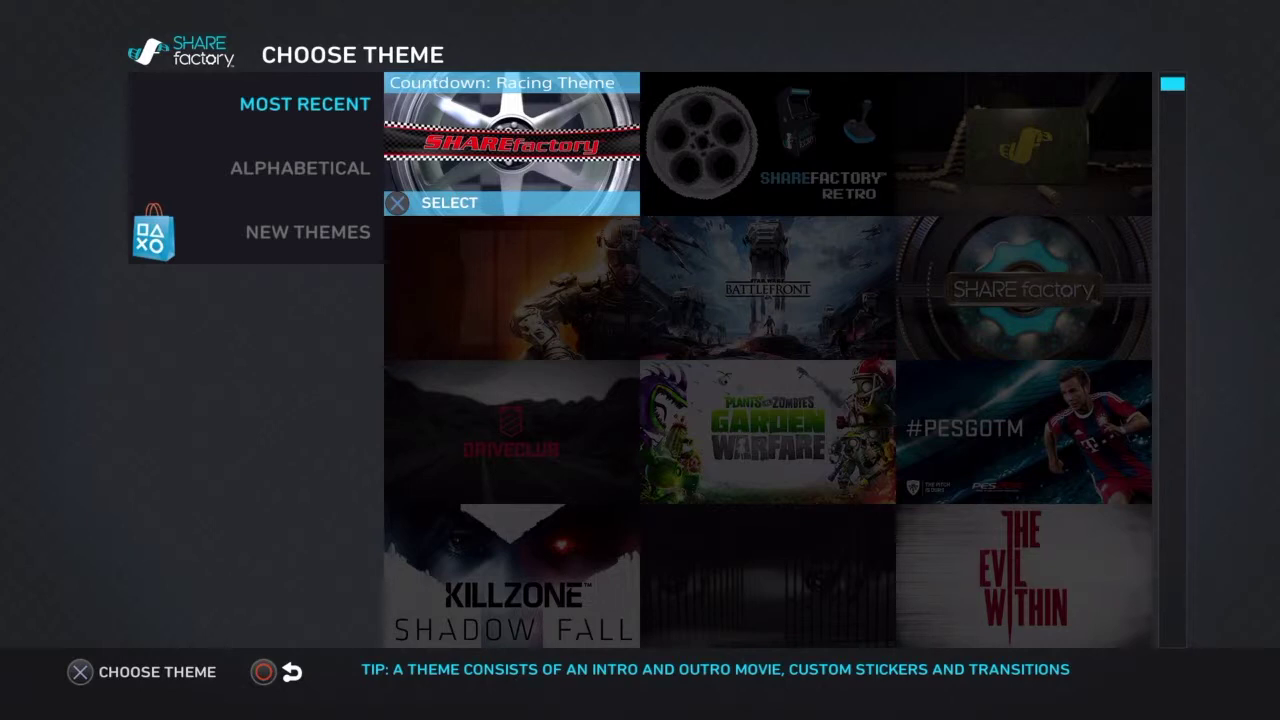
key("Return")
Step: Examine the preselected Countdown: Racing intro, title and outro clips and the Stinger Clip
key("Down")
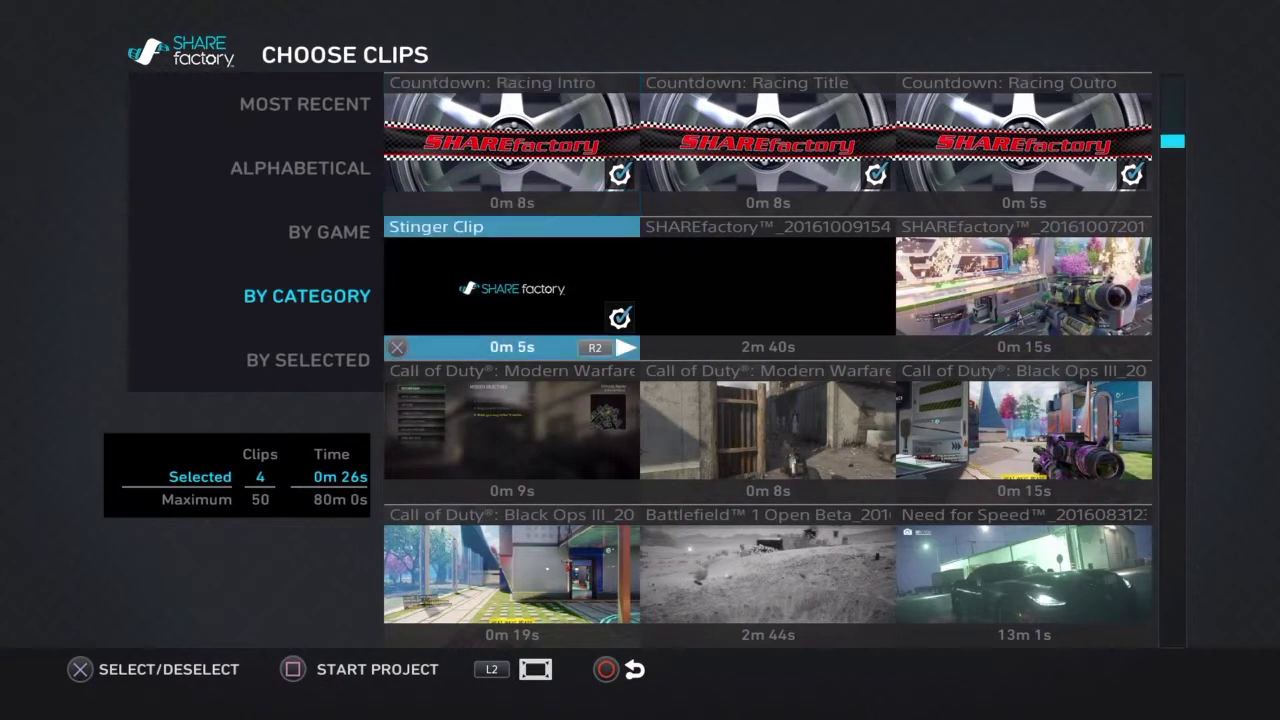
key("Up")
key("Down")
key("Up")
key("Down")
key("Up")
key("Right")
key("Right")
key("Left")
key("Left")
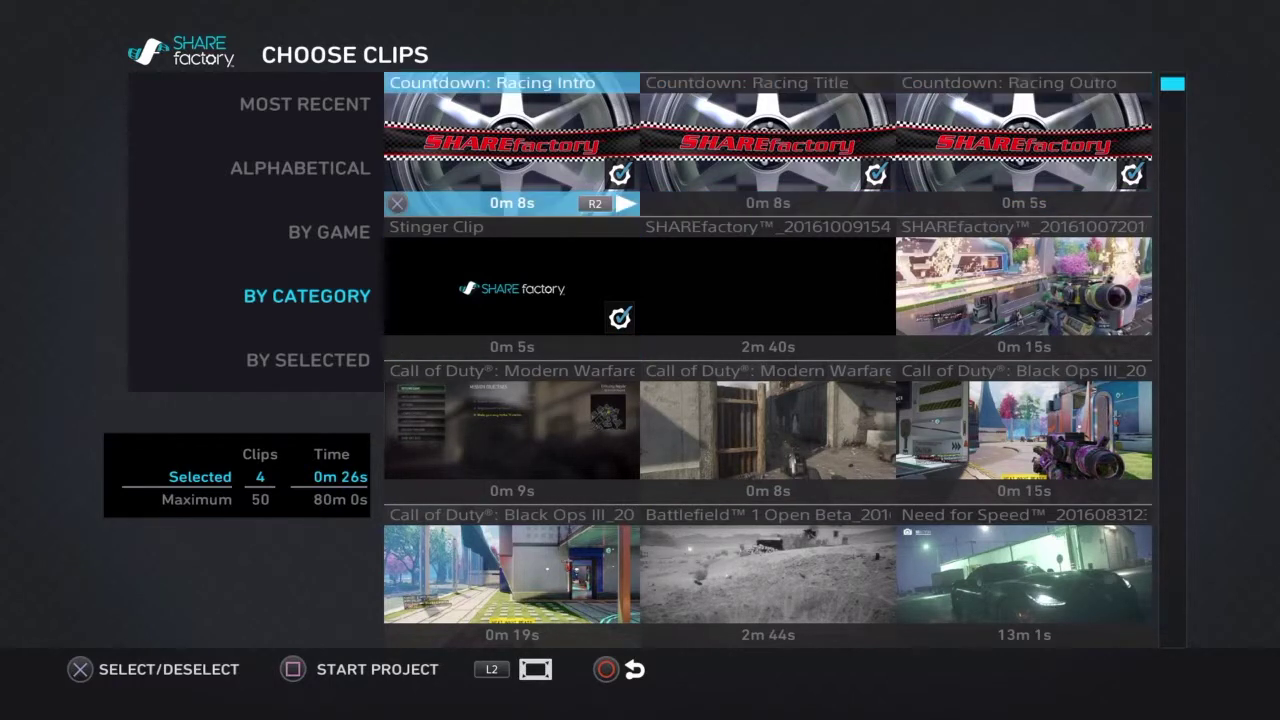
key("Down")
key("Up")
Step: Deselect the Countdown: Racing Title, Stinger Clip and Countdown: Racing Intro
key("Right")
key("Return")
key("Right")
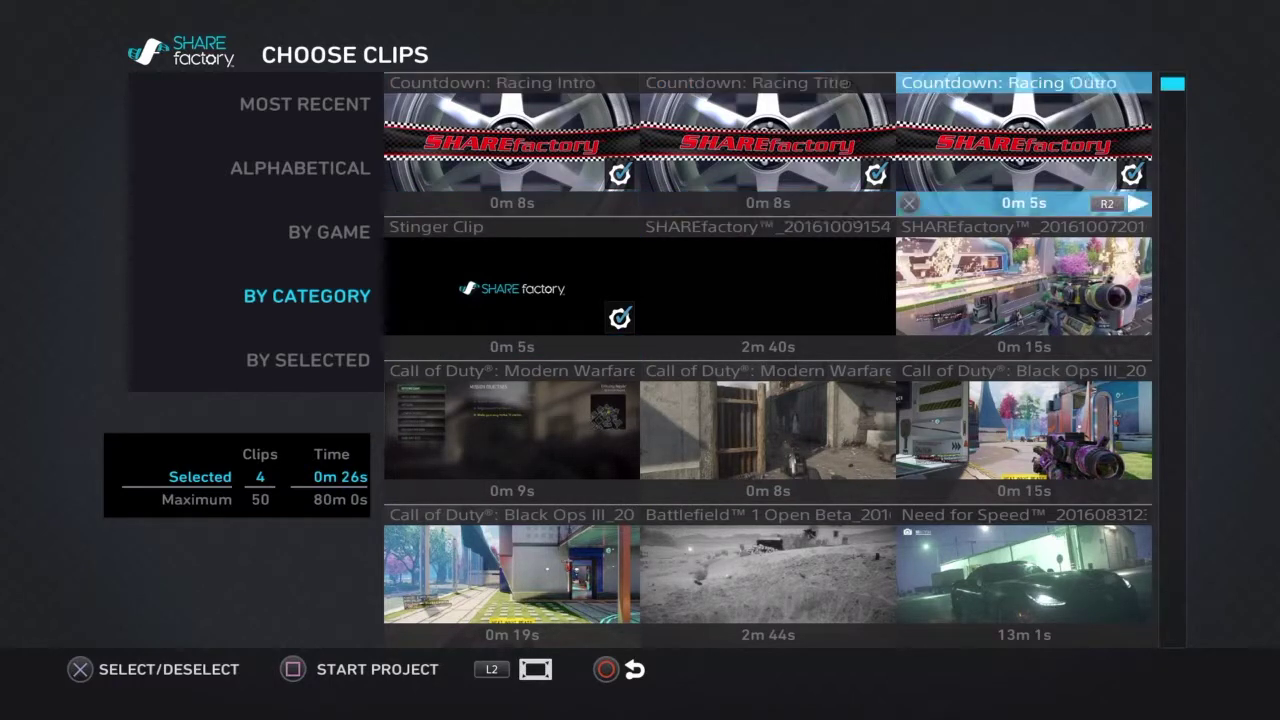
key("Left")
key("Left")
key("Down")
key("Return")
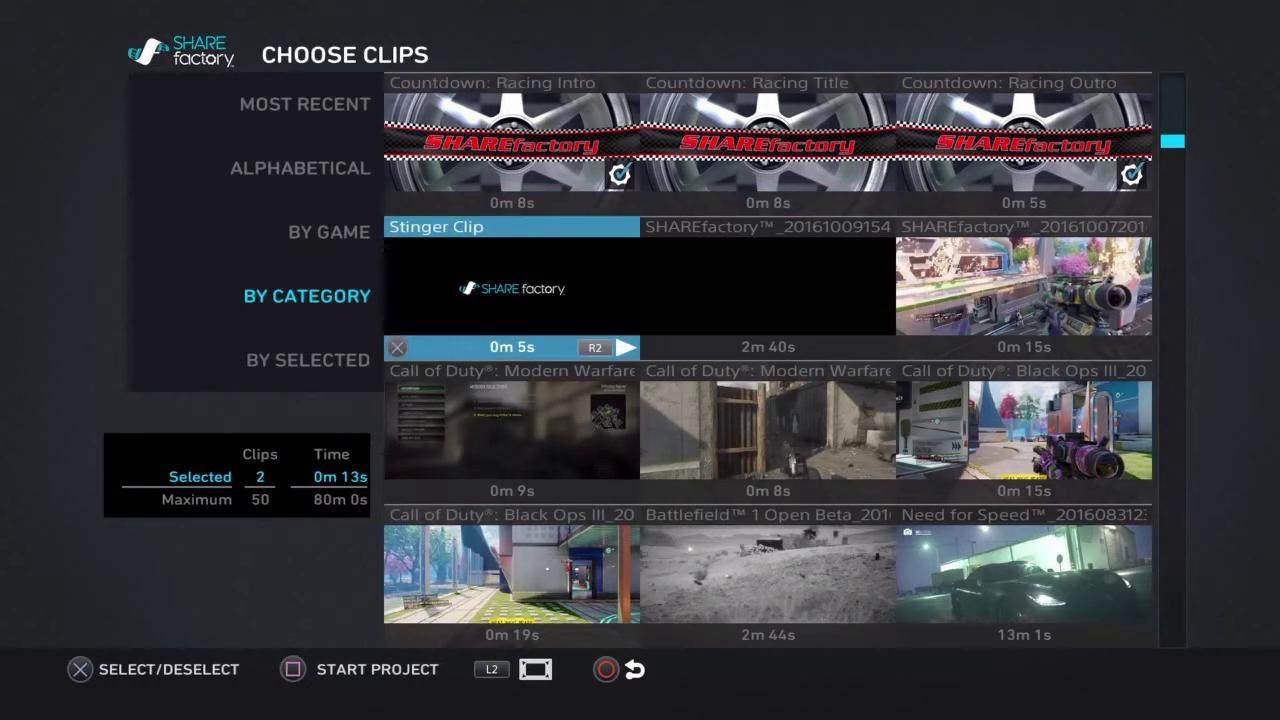
key("Up")
key("Return")
Step: Reselect the Stinger Clip, Countdown: Racing Intro and Countdown: Racing Title
key("Right")
key("Left")
key("Down")
key("Return")
key("Up")
key("Return")
key("Right")
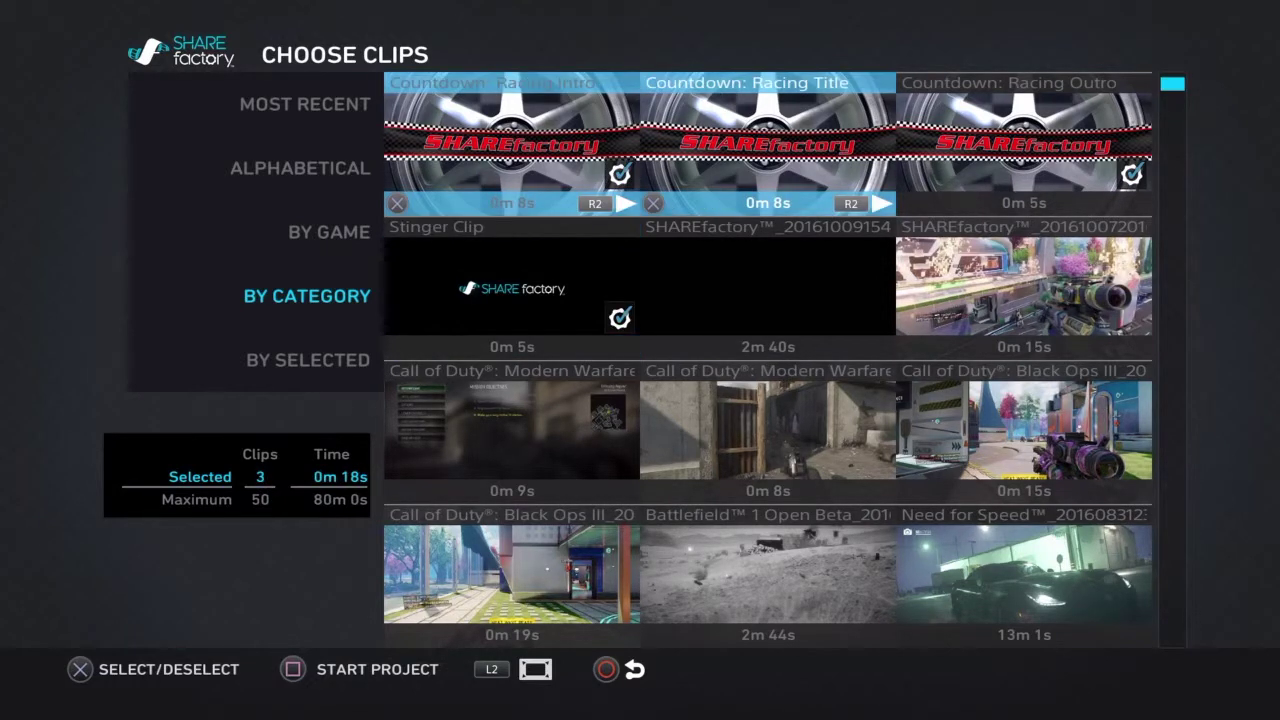
key("Return")
Step: Look through the recorded gameplay clips available for the project
key("Right")
key("Left")
key("Down")
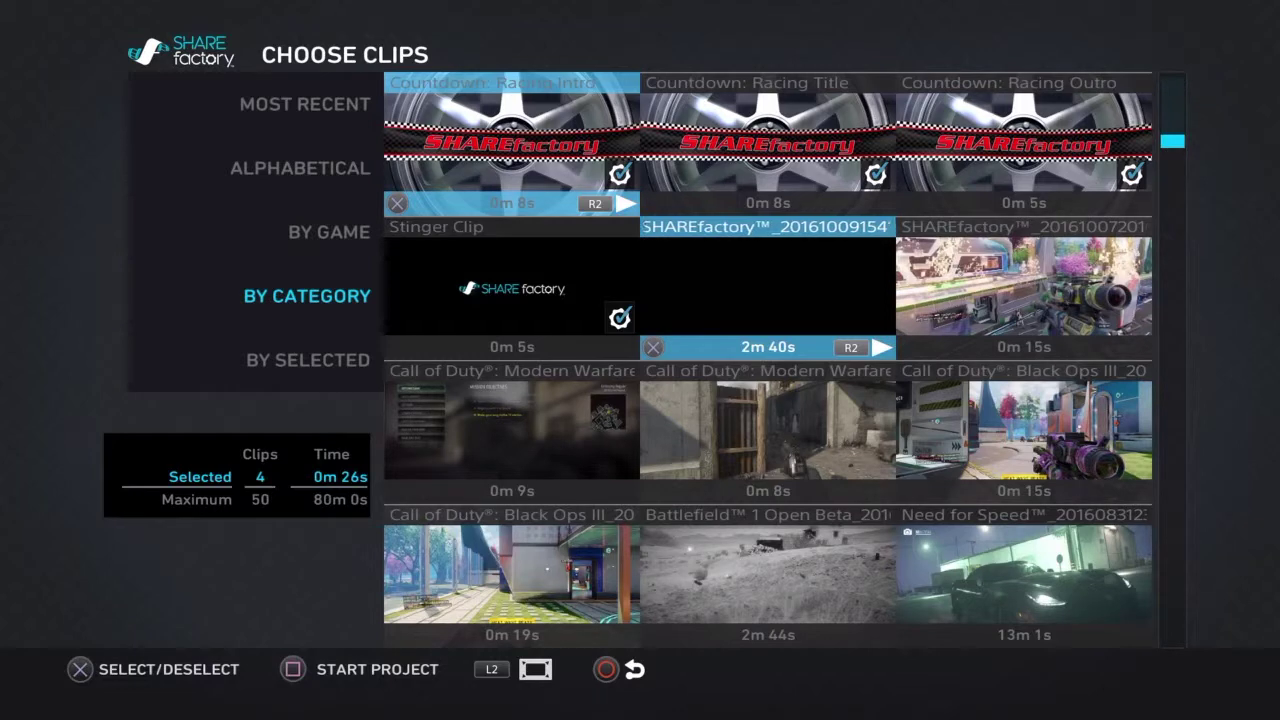
key("Down")
key("Down")
key("Down")
key("Down")
key("Up")
key("Down")
key("Down")
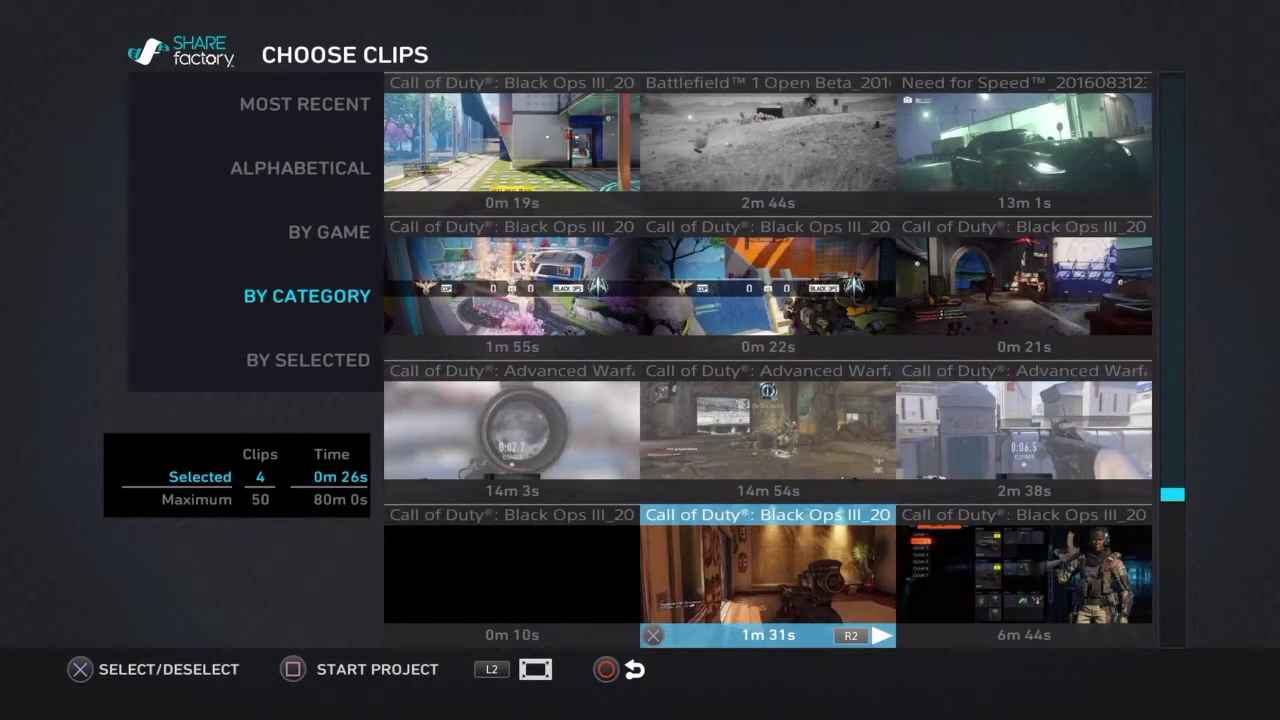
key("Down")
key("Down")
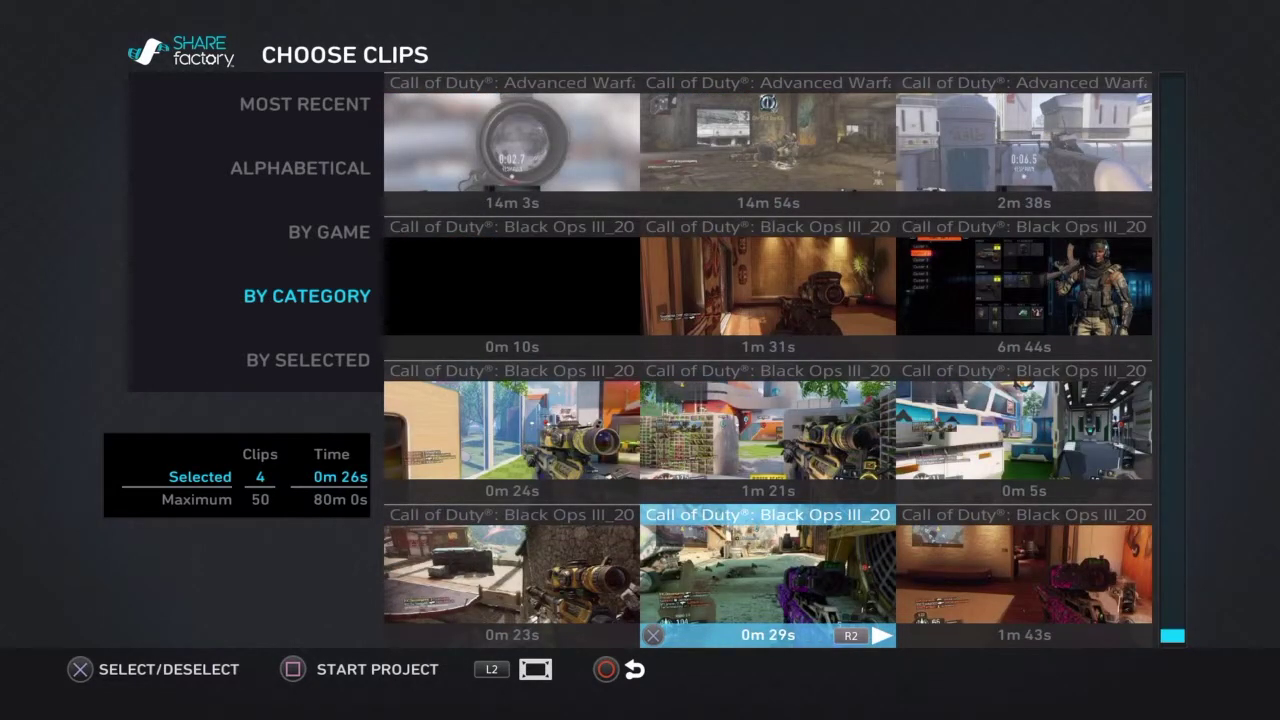
key("Up")
key("Up")
key("Up")
key("Up")
key("Up")
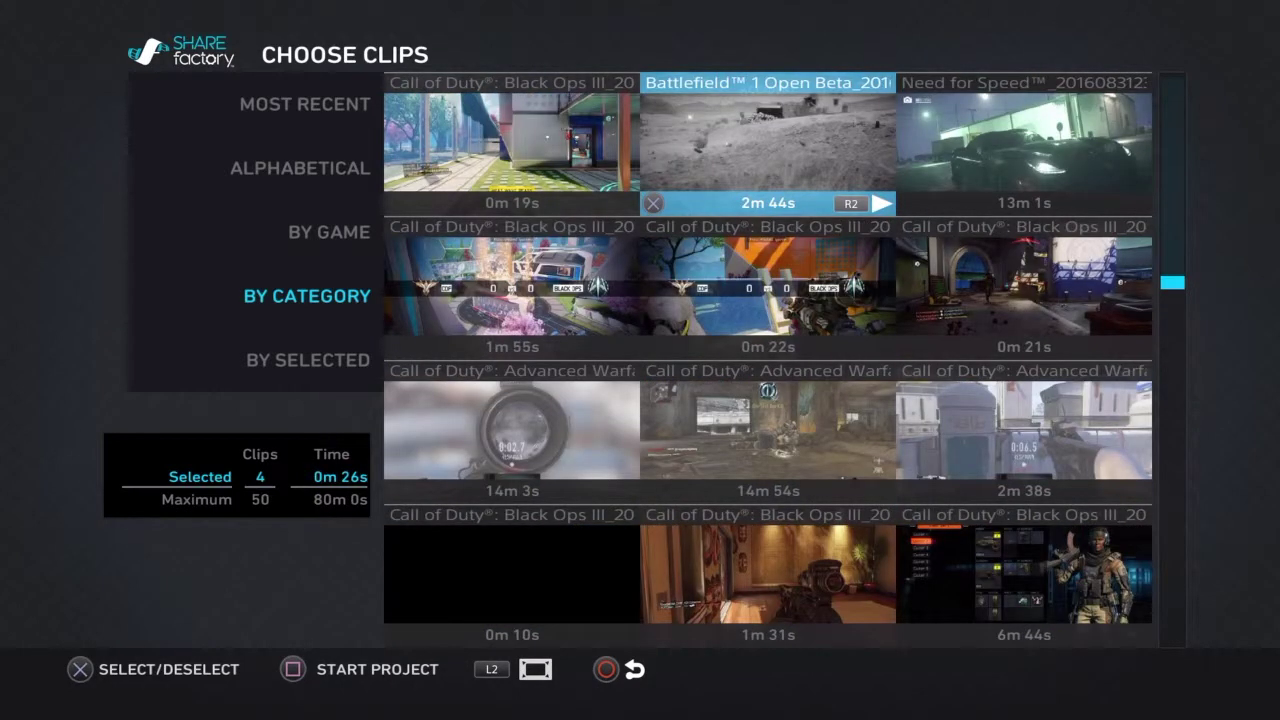
Step: Add the 8-second Call of Duty: Modern Warfare clip to the selected clips and start the project
key("Up")
key("Left")
key("Right")
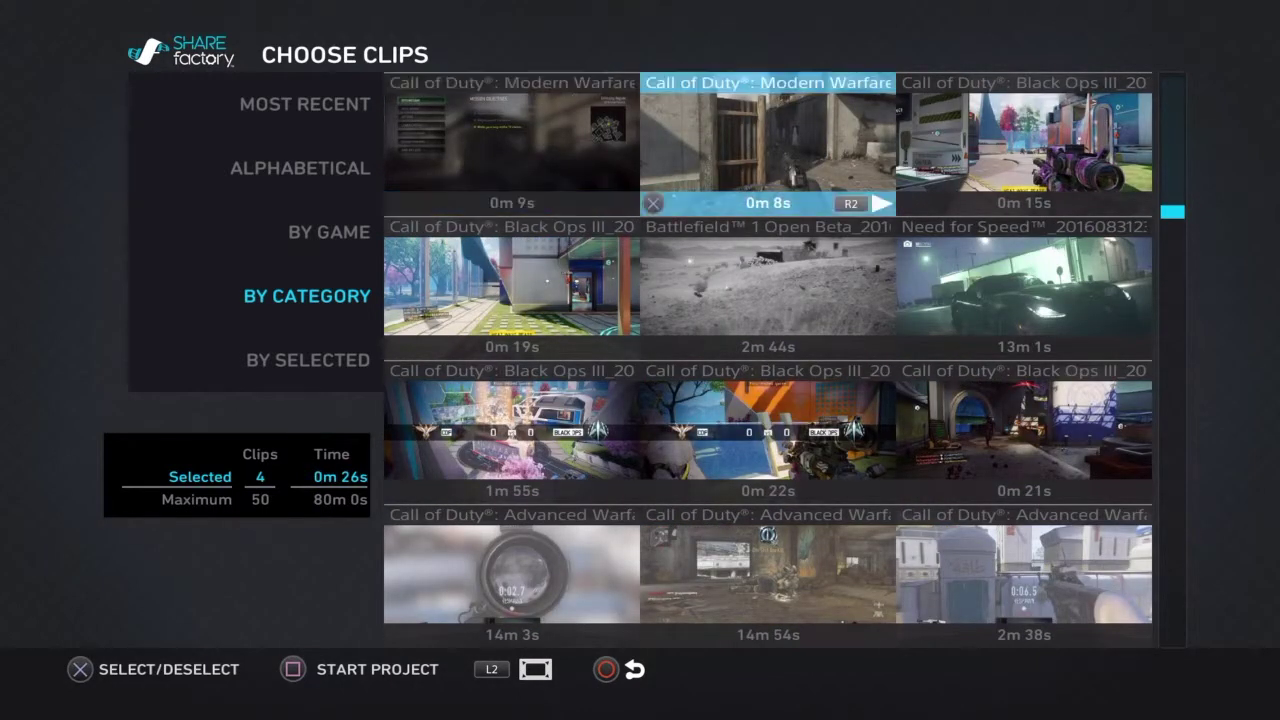
key("Return")
key("s")
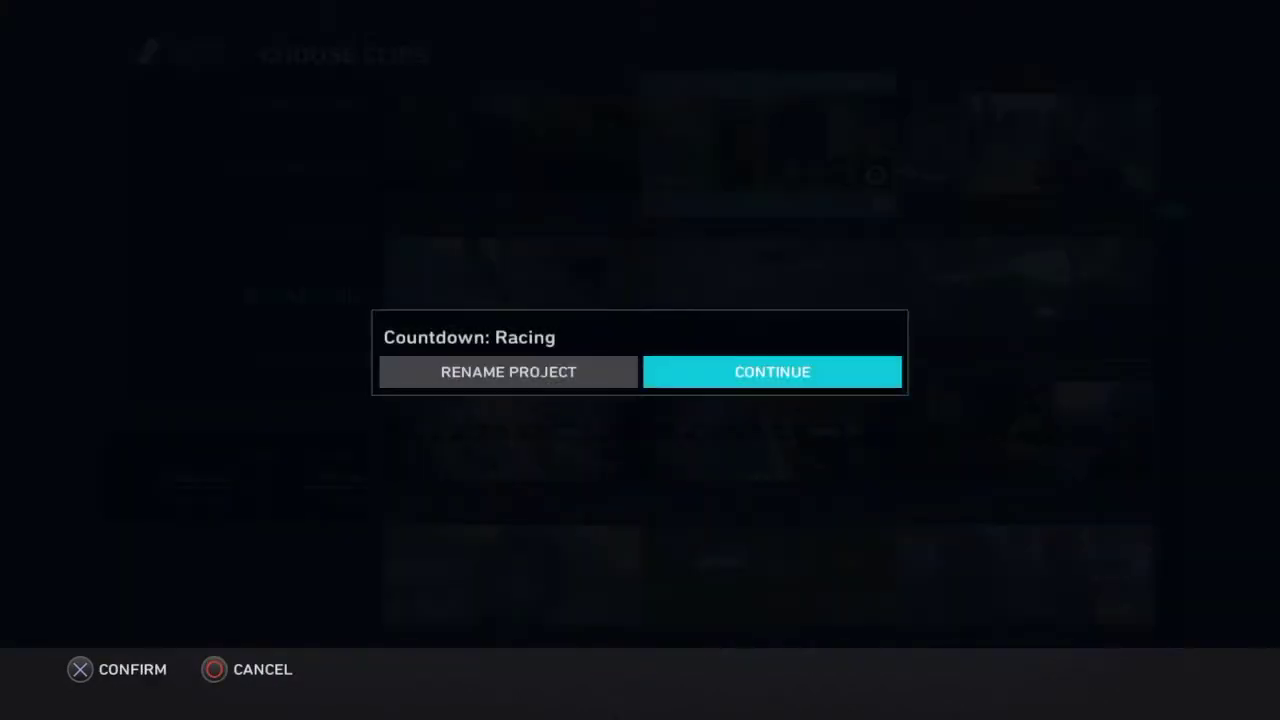
Step: Keep the project name Countdown: Racing and continue to the timeline
key("Left")
key("Right")
key("Left")
key("Right")
key("Left")
key("Right")
key("Return")
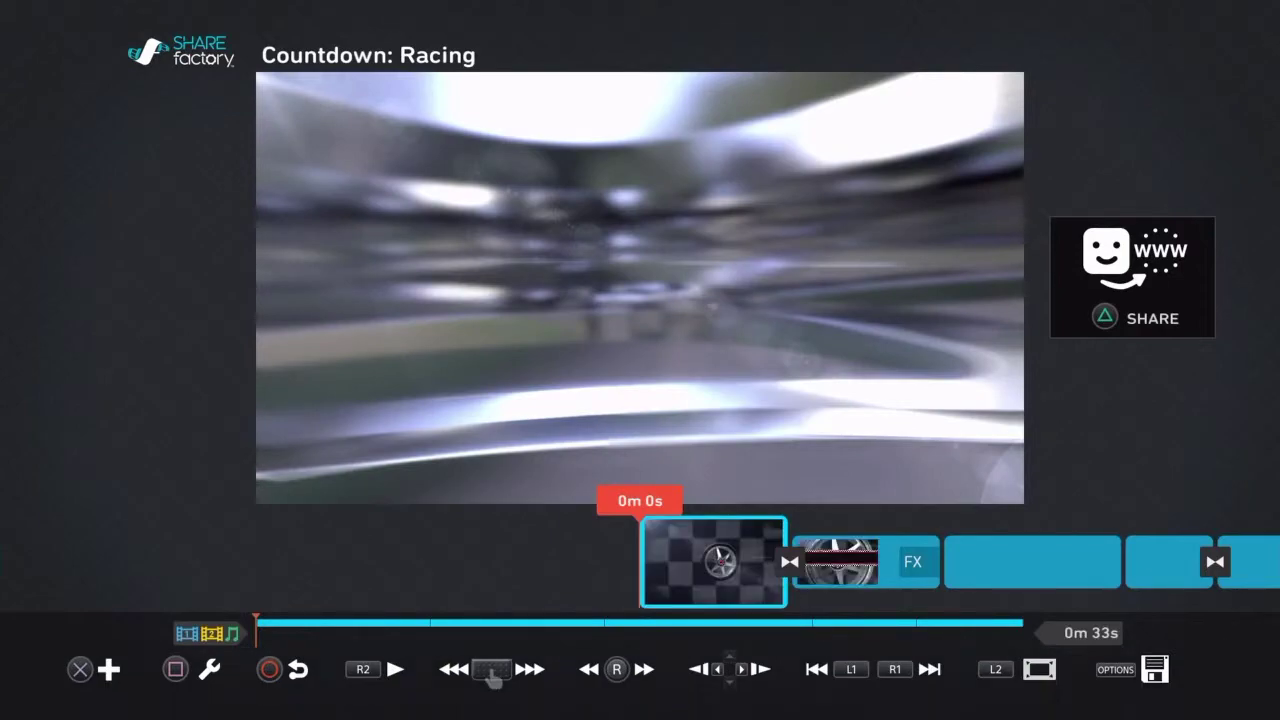
Step: Examine the order of the intro, title, gameplay, outro and PS4 logo clips along the timeline
key("Right")
key("Left")
key("Right")
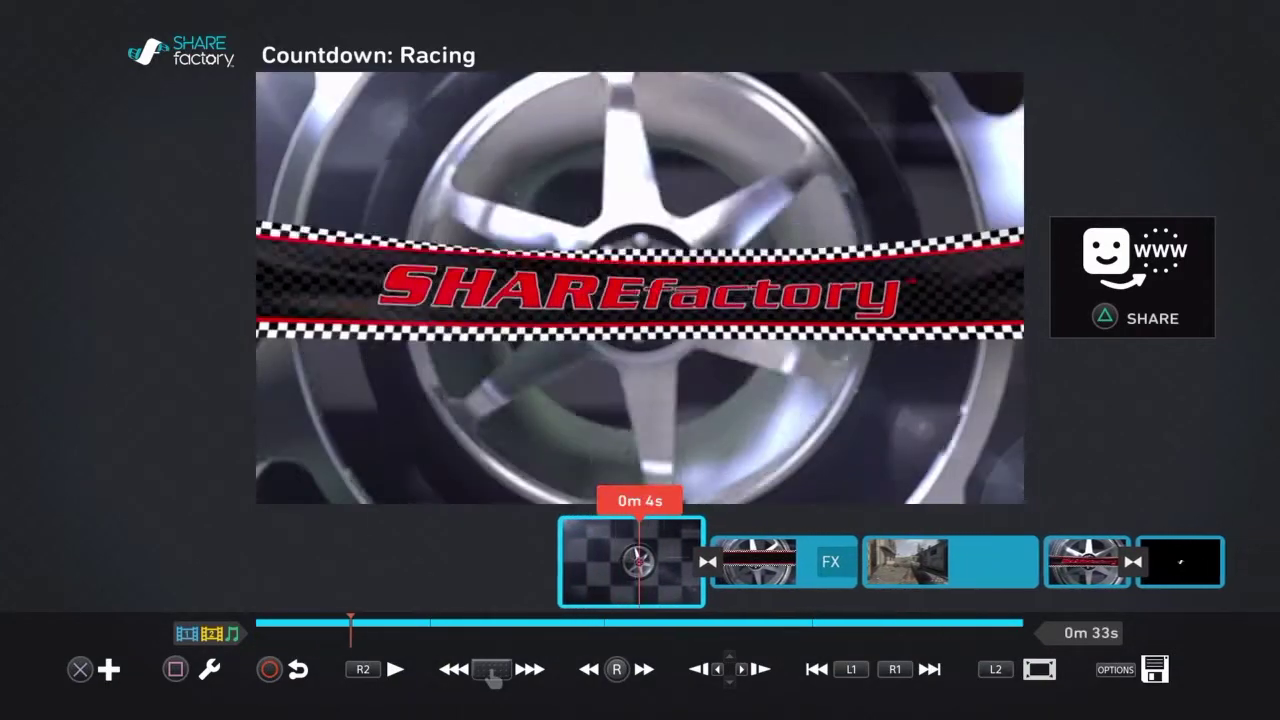
key("Right")
key("Left")
key("Right")
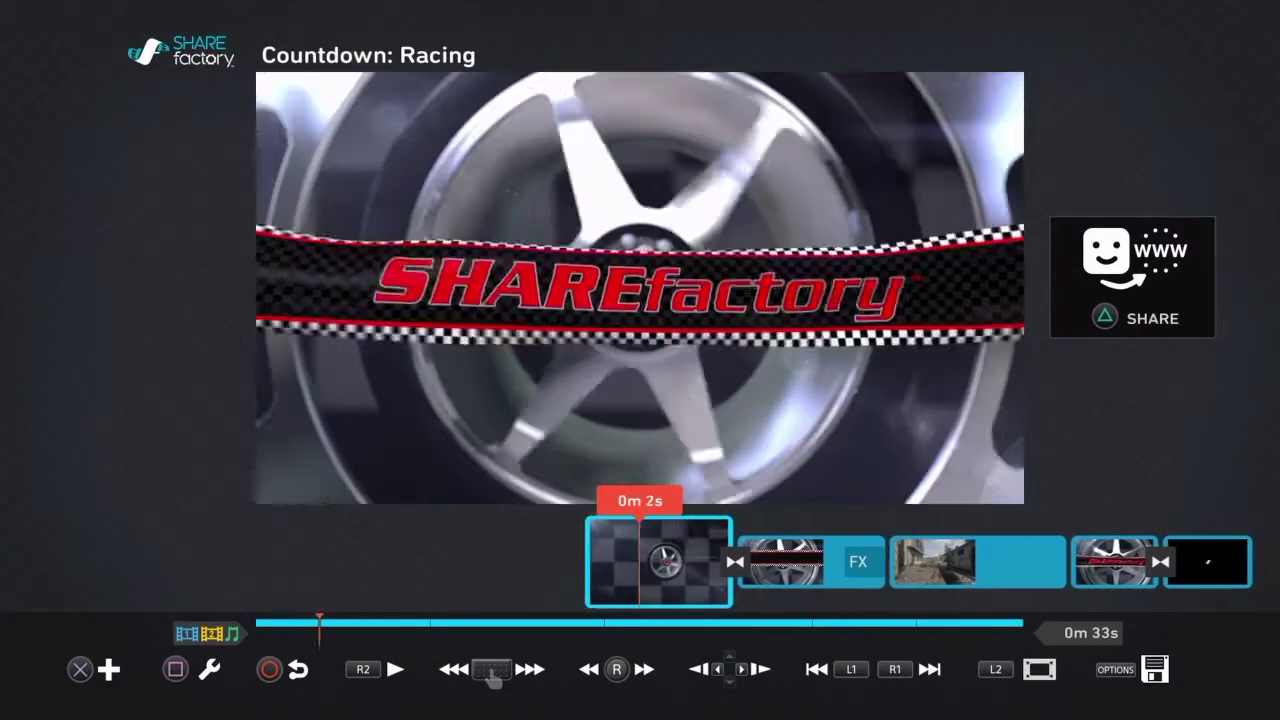
key("Right")
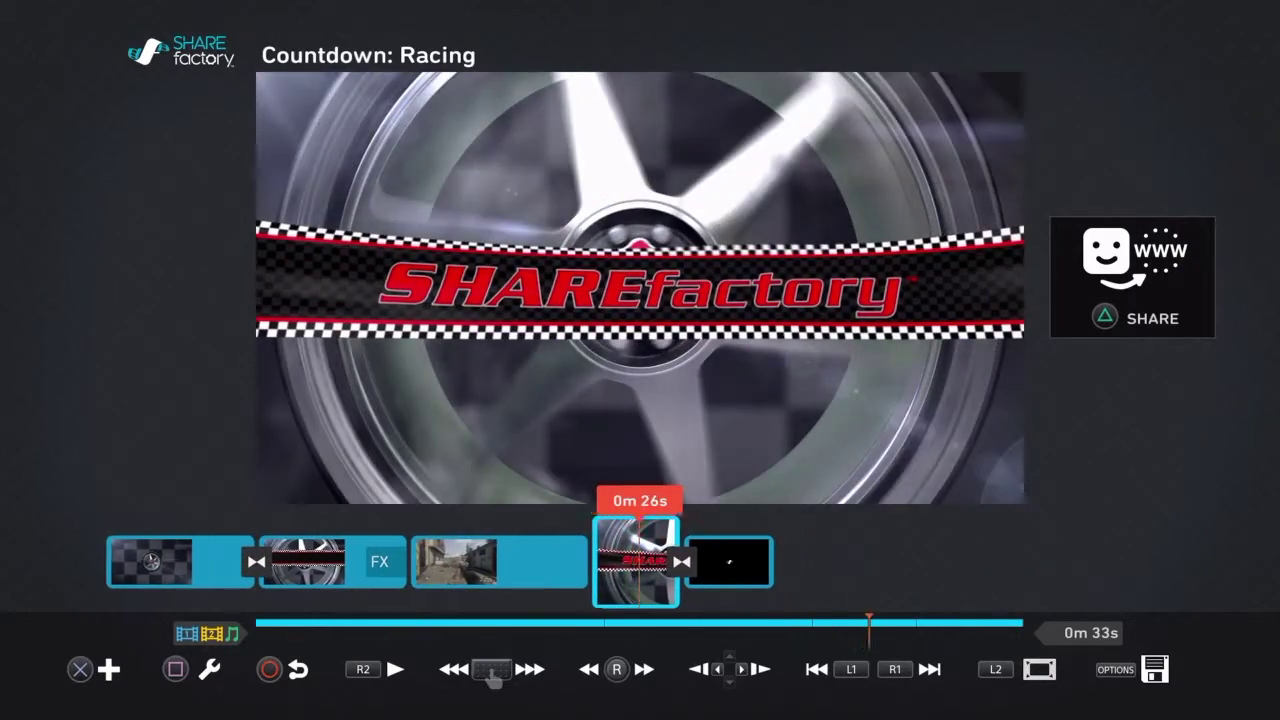
key("Right")
key("Left")
key("Right")
key("Left")
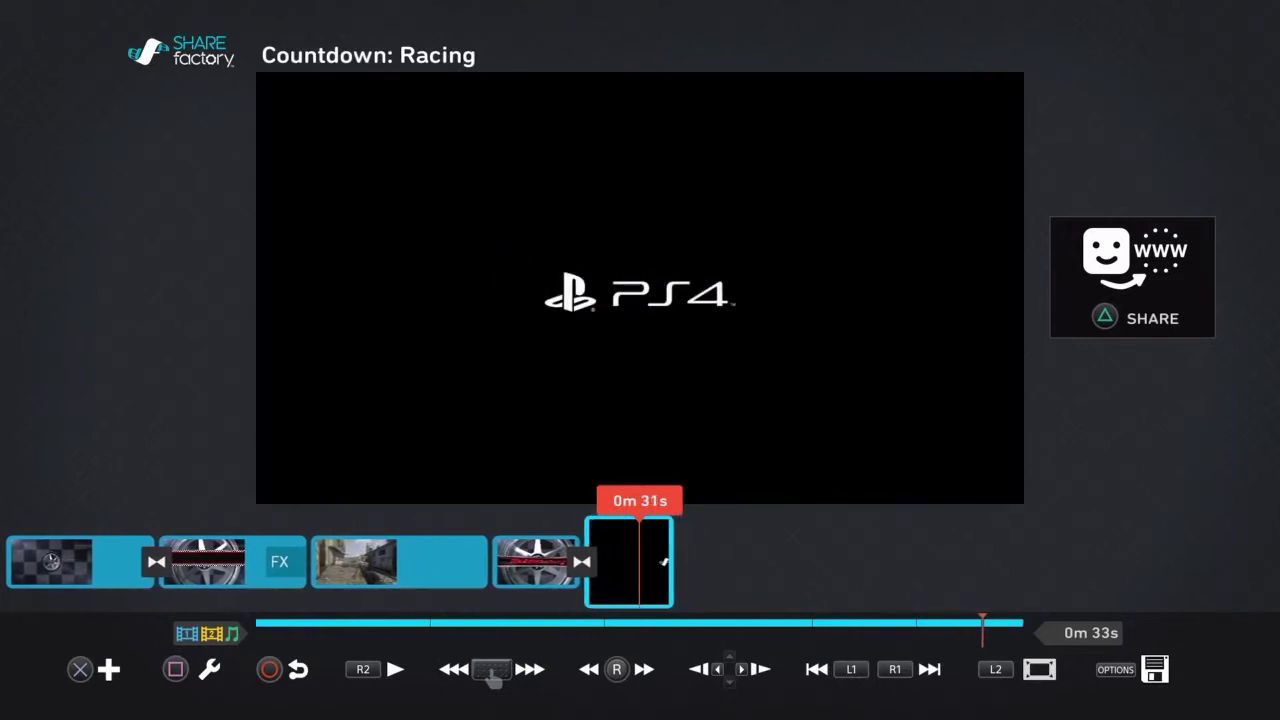
key("Left")
key("Left")
key("Right")
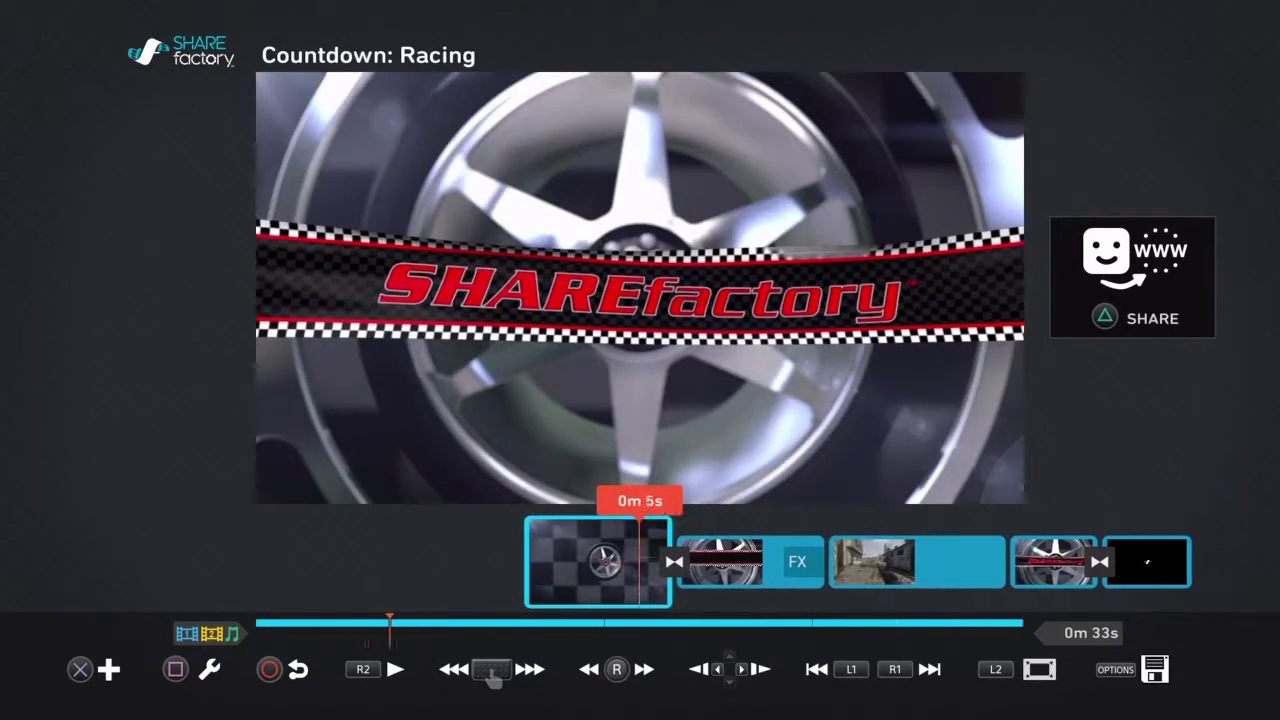
Step: Delete the Countdown: Racing intro and title clips ahead of the gameplay clip
key("Left")
key("s")
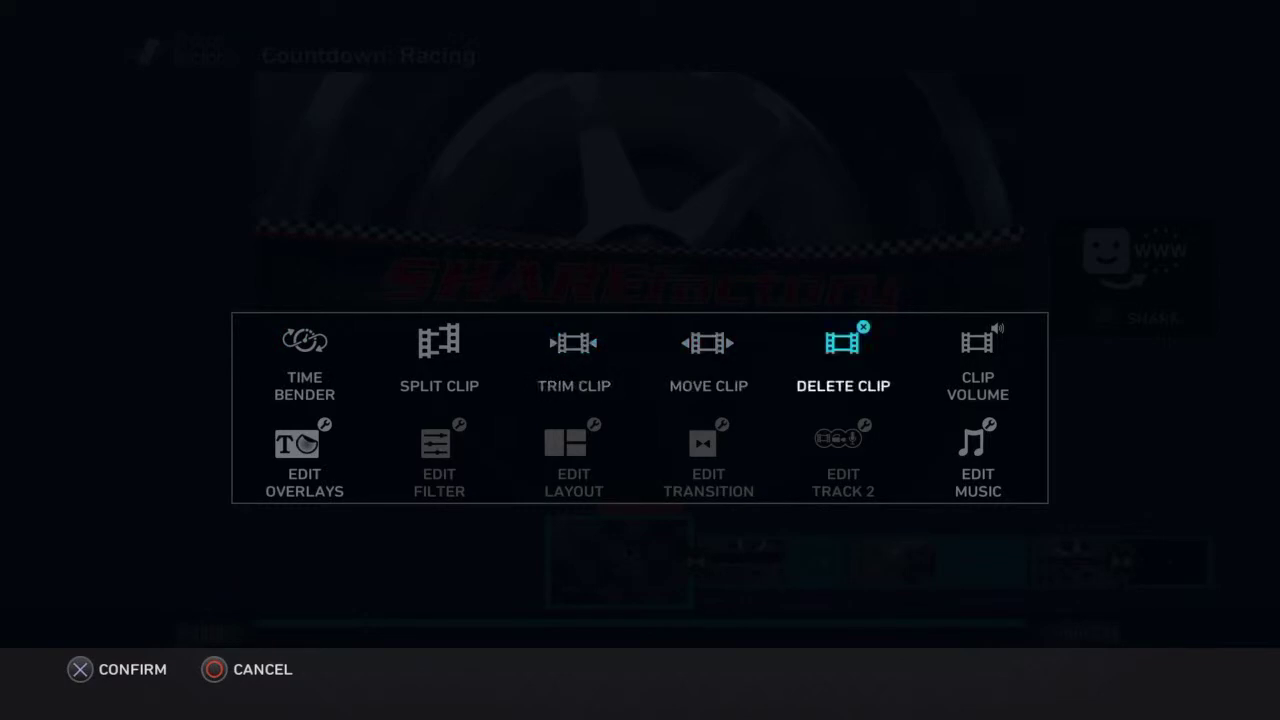
key("Return")
key("Return")
key("Return")
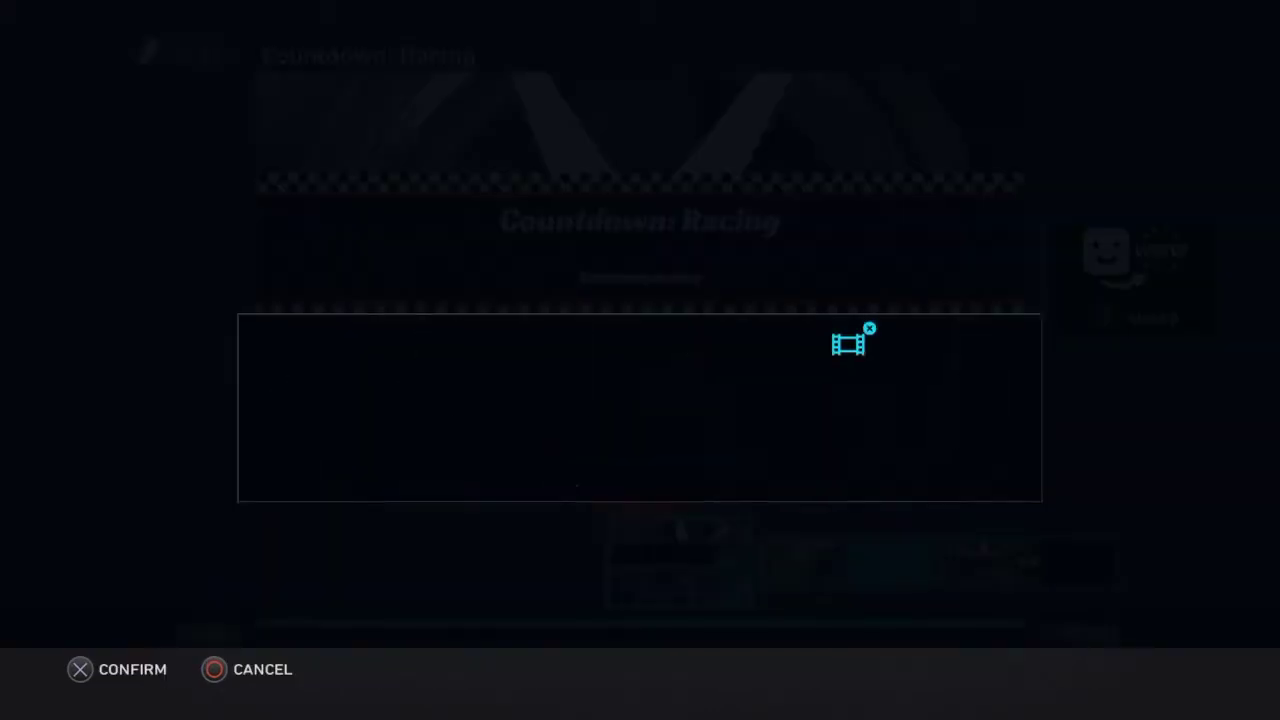
key("Return")
key("Return")
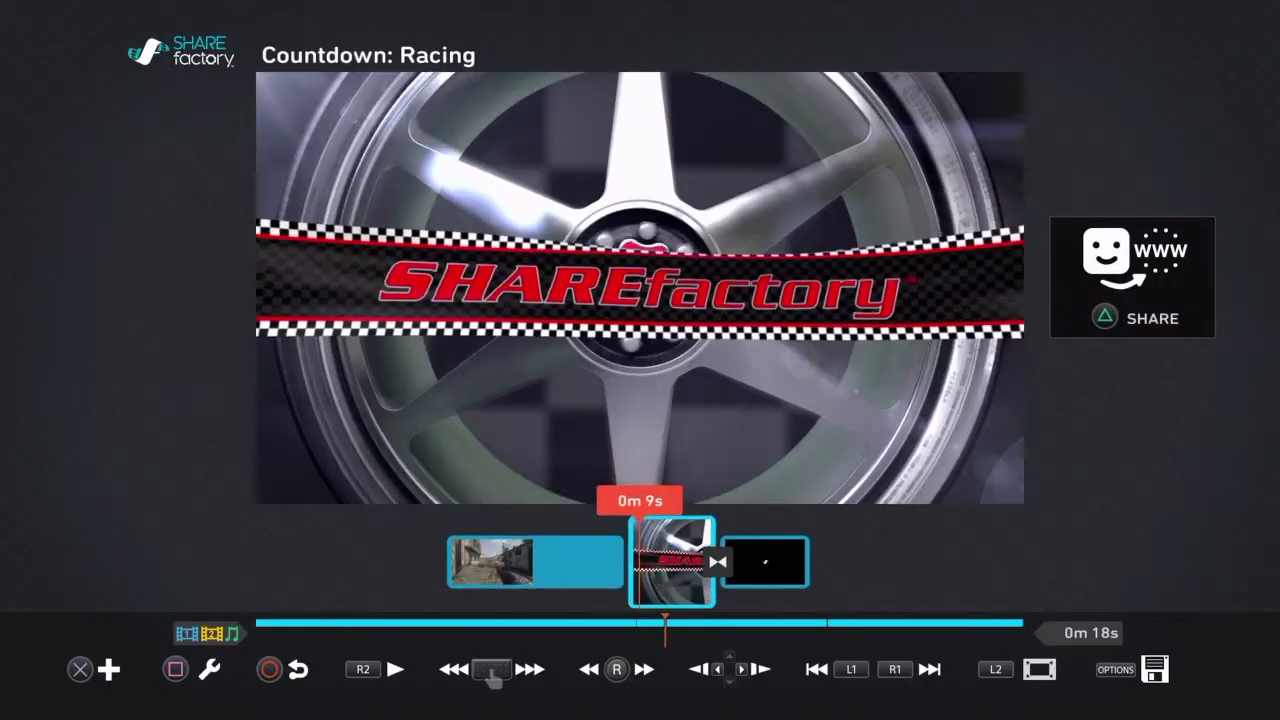
Step: Delete the SHAREfactory outro and the closing PS4 logo clip, leaving only the gameplay clip on the timeline
key("Return")
key("Return")
key("Left")
key("Return")
key("Return")
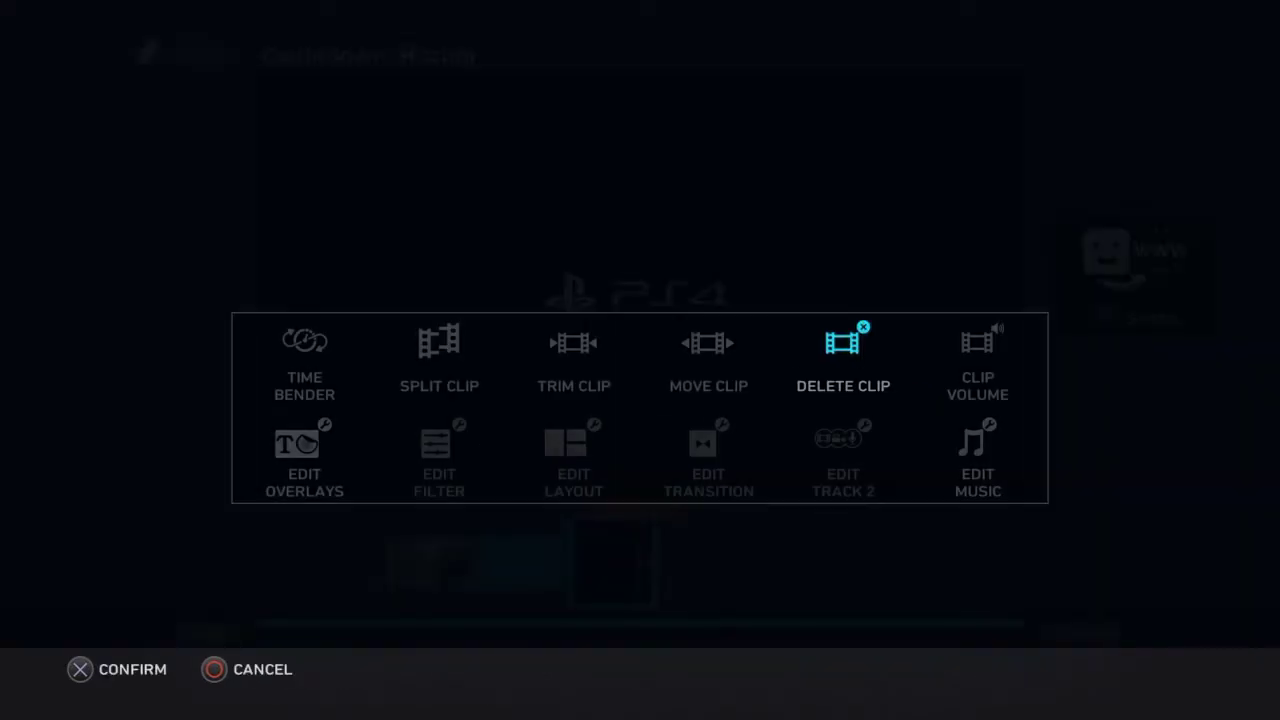
key("Return")
key("Left")
key("Return")
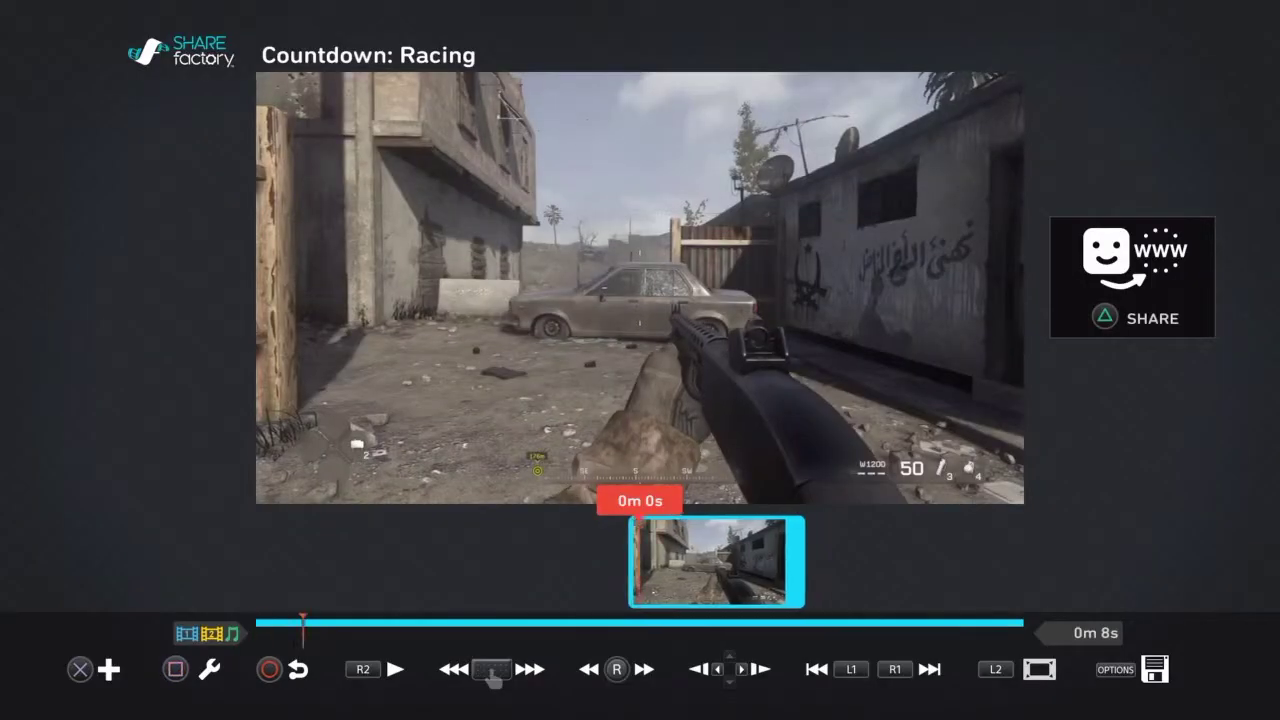
Step: Scrub through the opening of the gameplay clip and examine the kinds of content that can be added
key("Right")
key("Left")
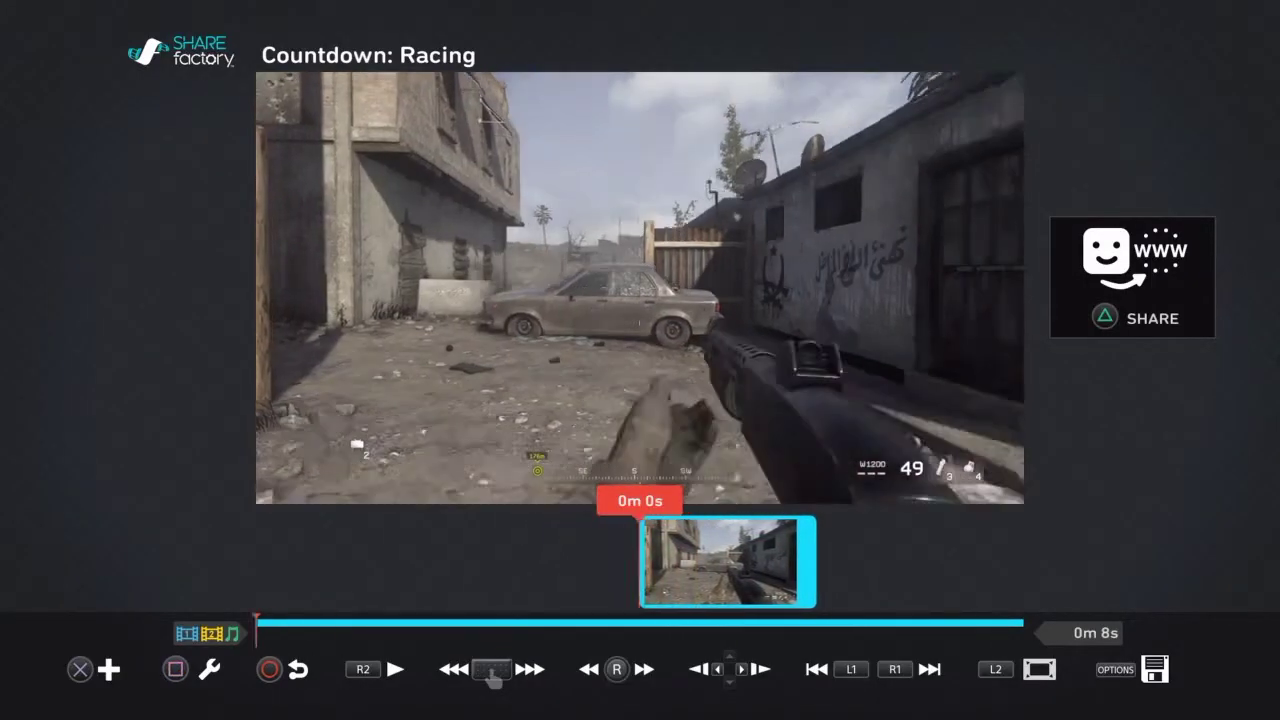
key("Right")
key("Left")
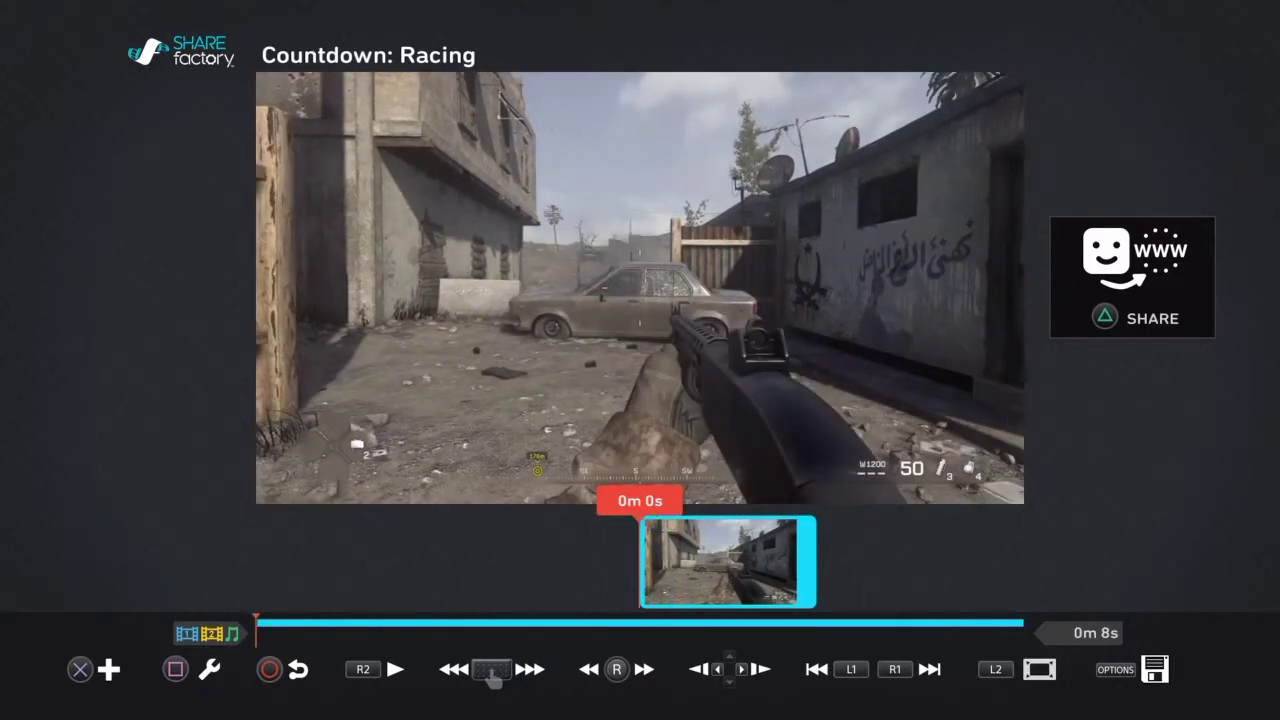
key("Return")
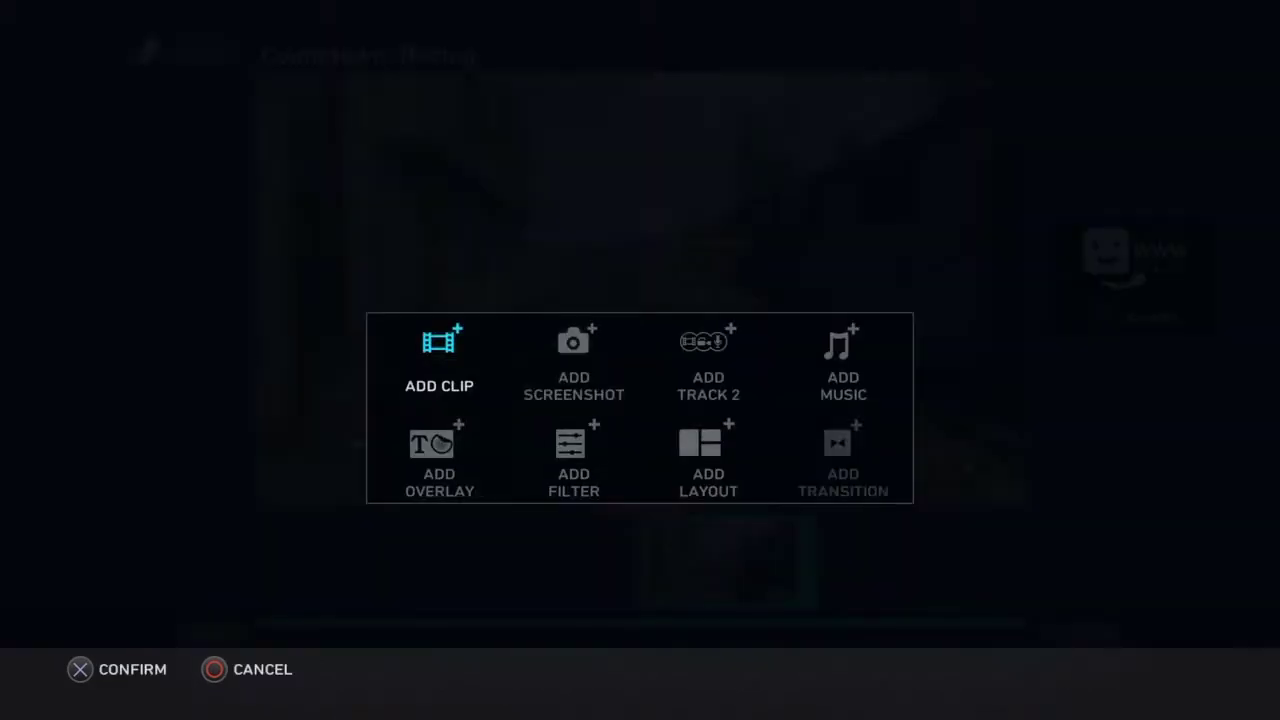
key("Escape")
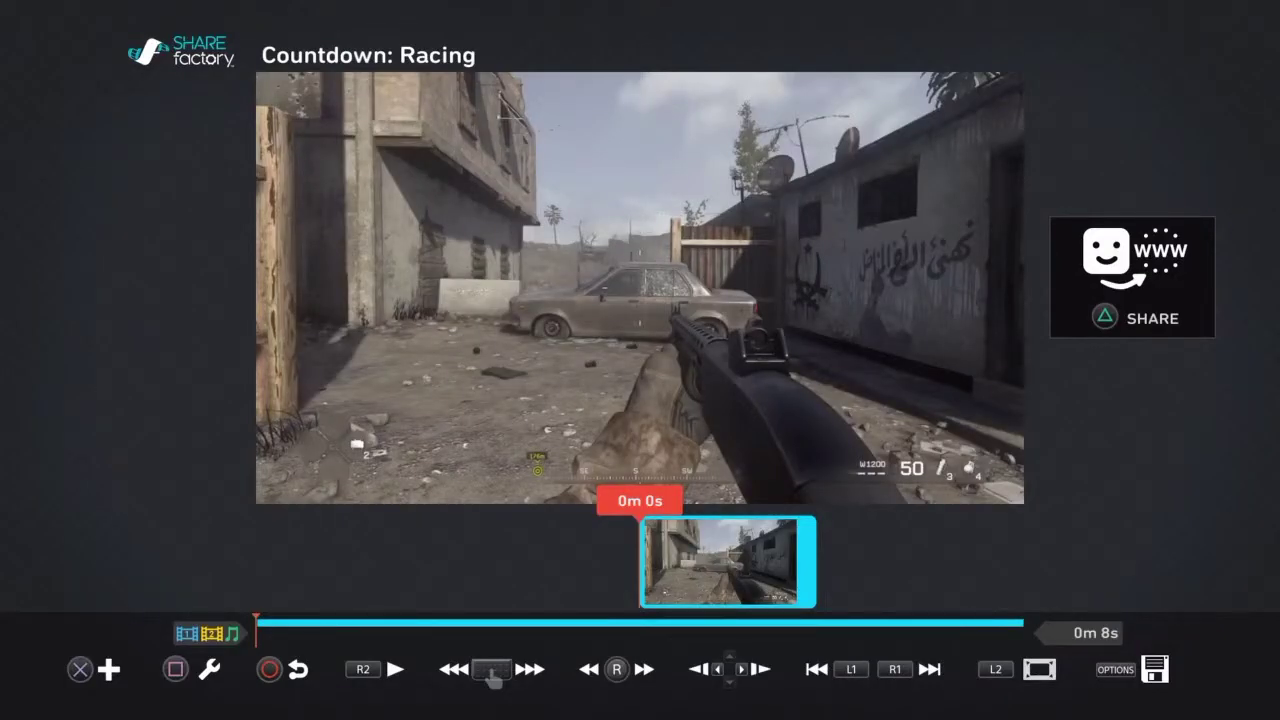
Step: Scrub the gameplay clip toward its end and return the playhead to the start
key("Right")
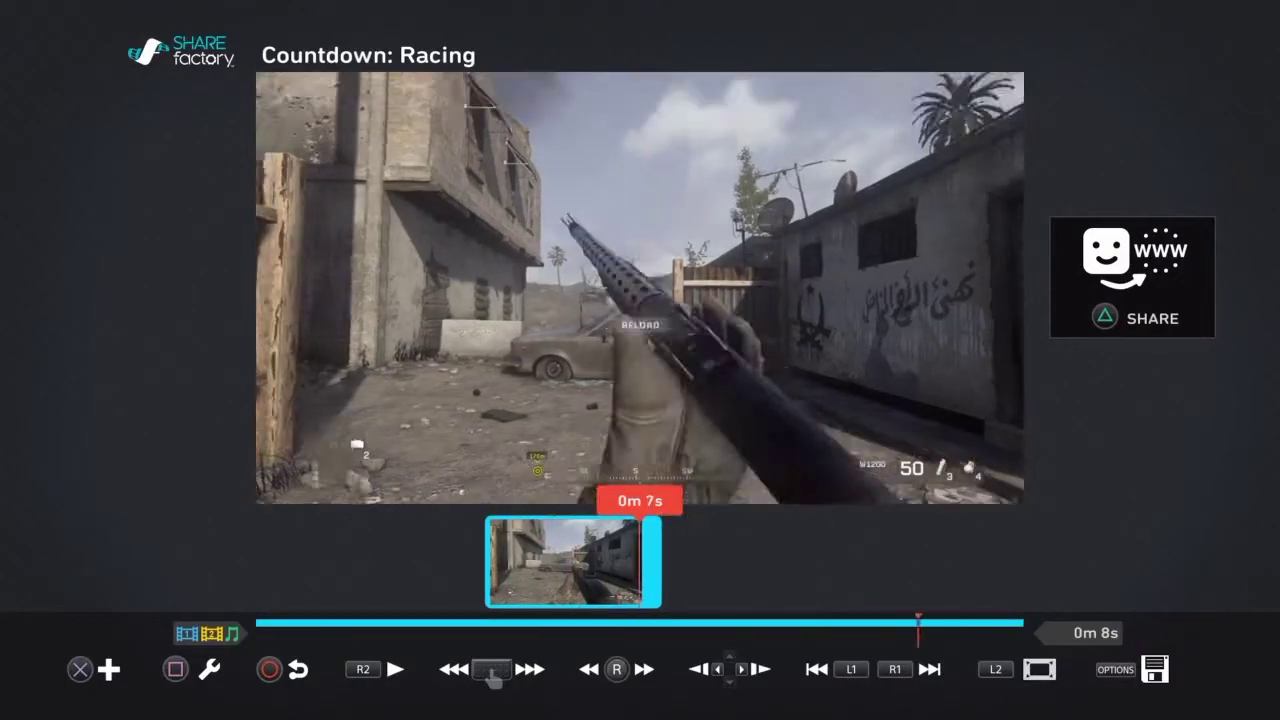
key("Left")
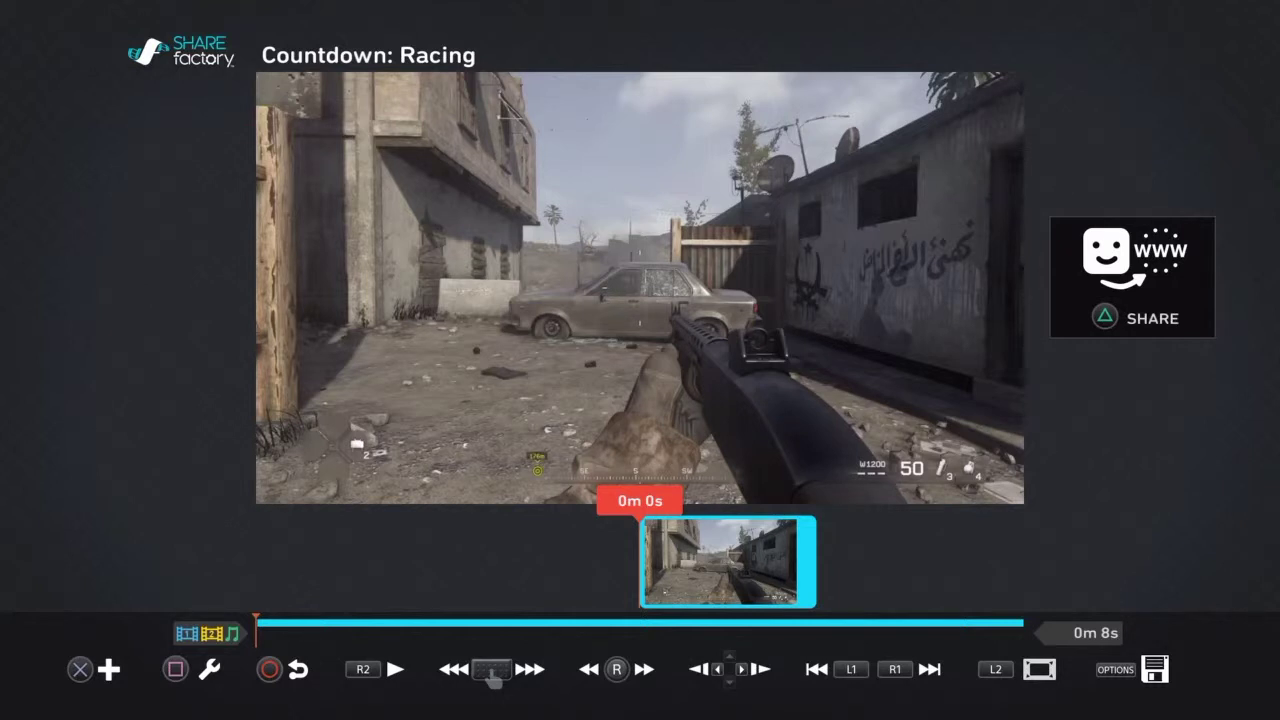
key("Right")
key("Left")
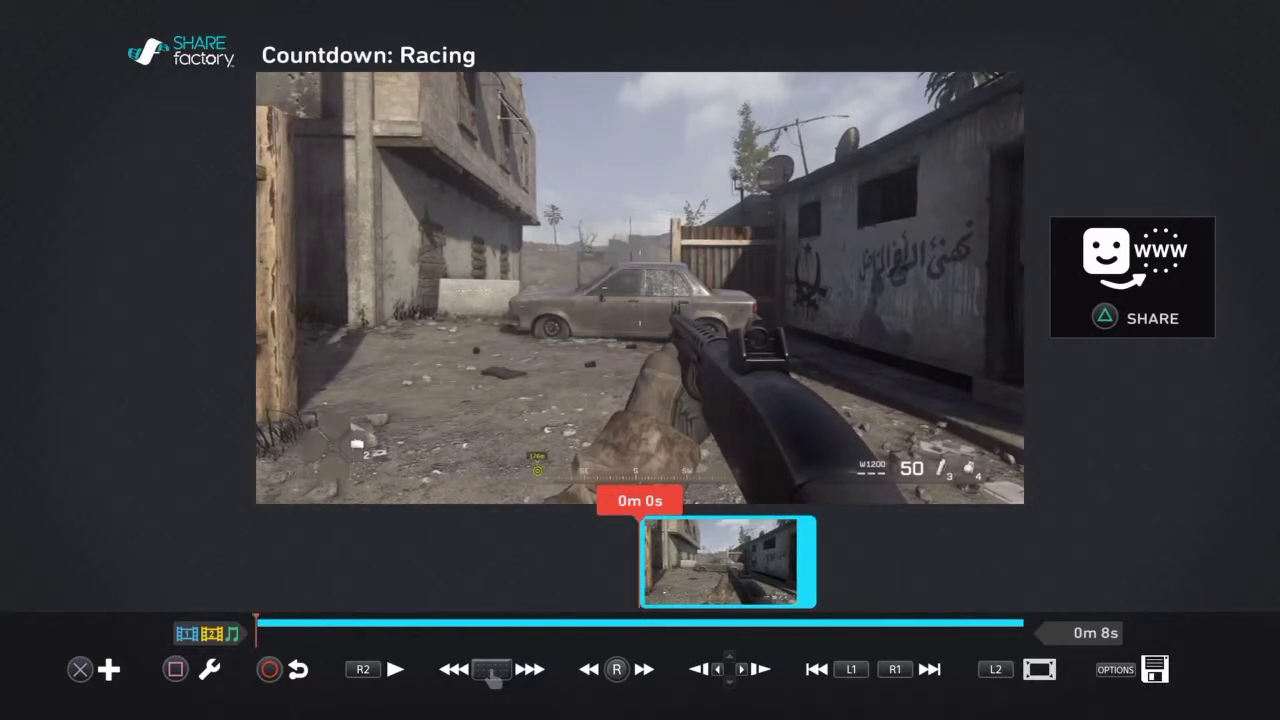
key("Right")
key("Left")
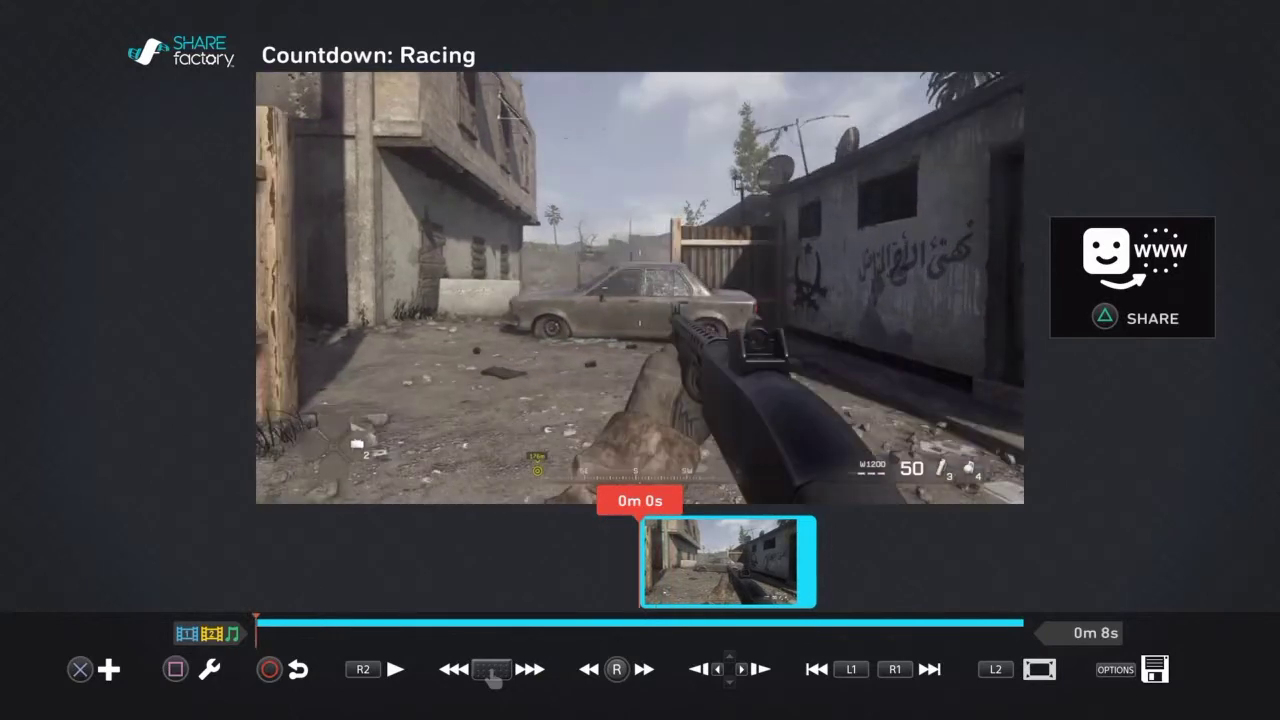
key("Right")
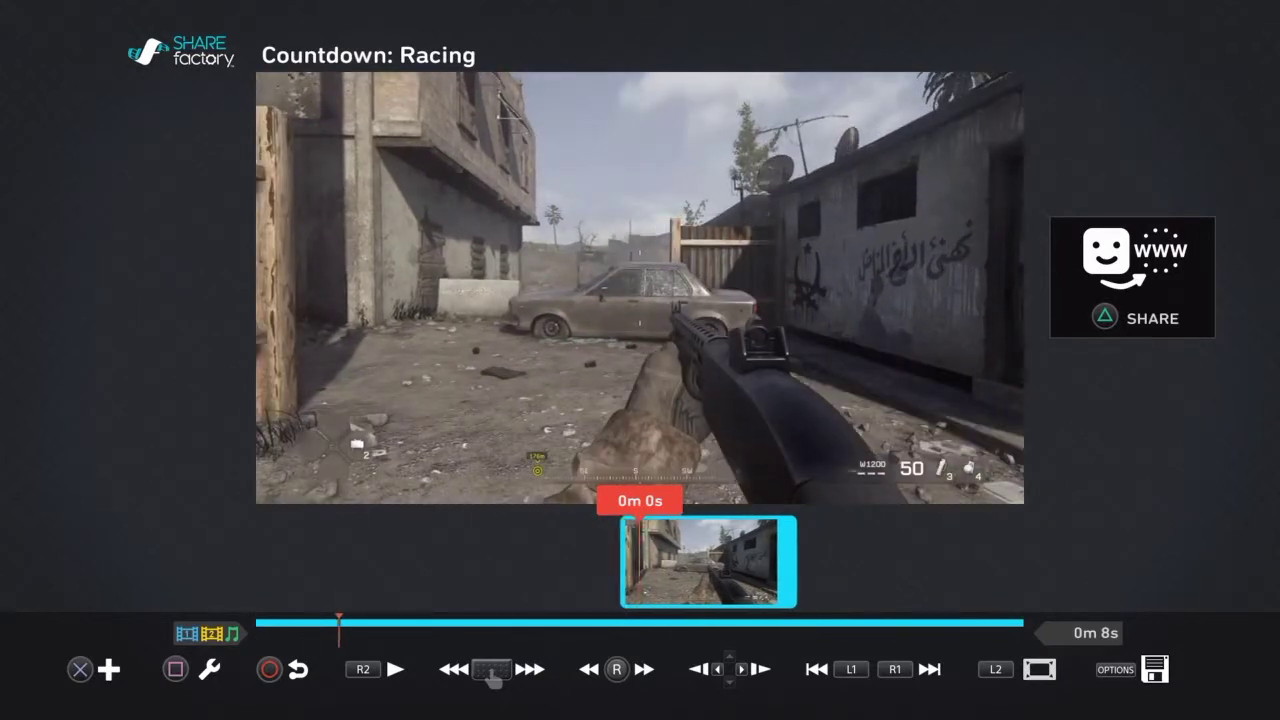
key("Left")
Step: Play the gameplay clip from the start, scrub back and forth through it, and return to its beginning
key("space")
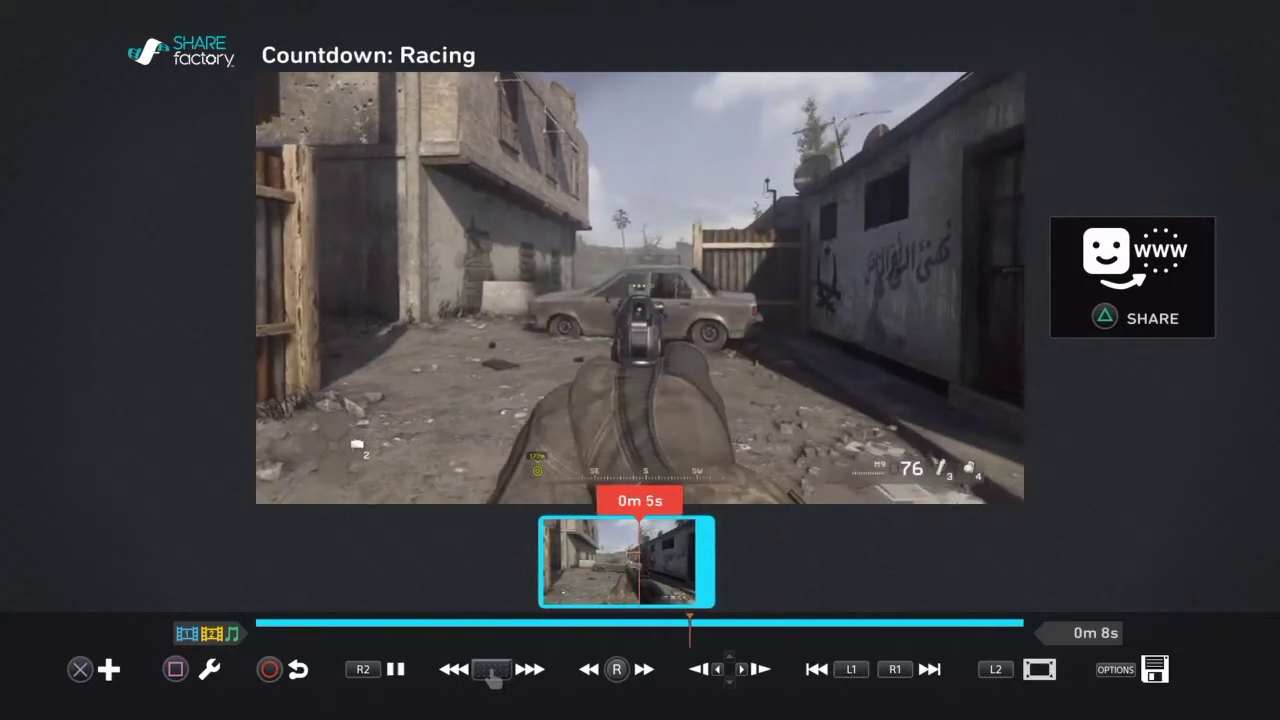
key("space")
key("Left")
key("Right")
key("Right")
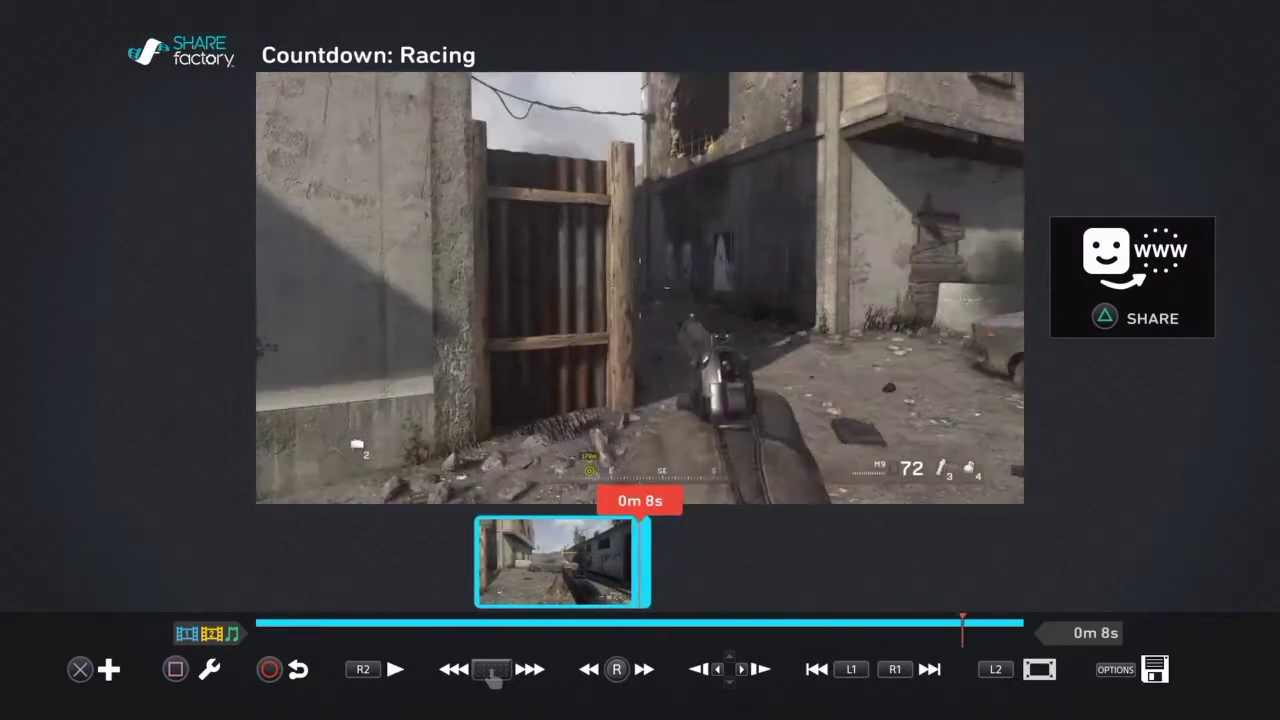
key("Left")
key("Right")
key("Right")
key("Left")
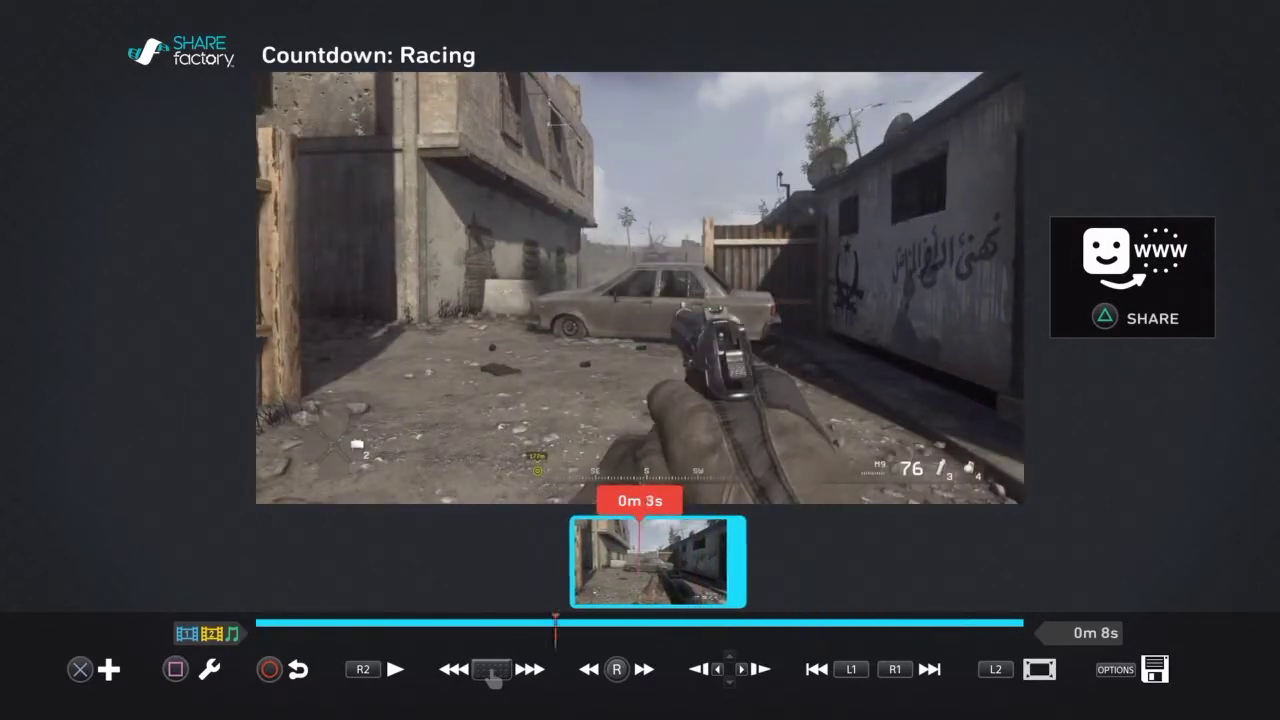
key("Right")
key("Left")
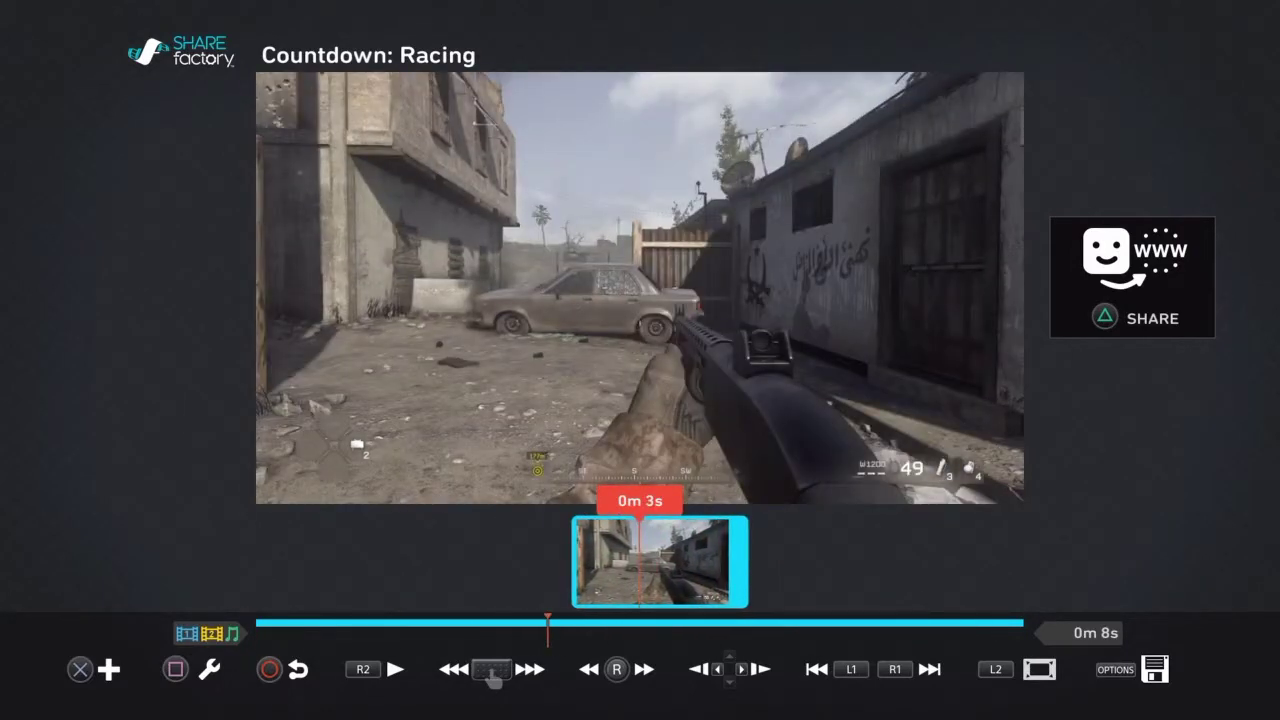
key("Left")
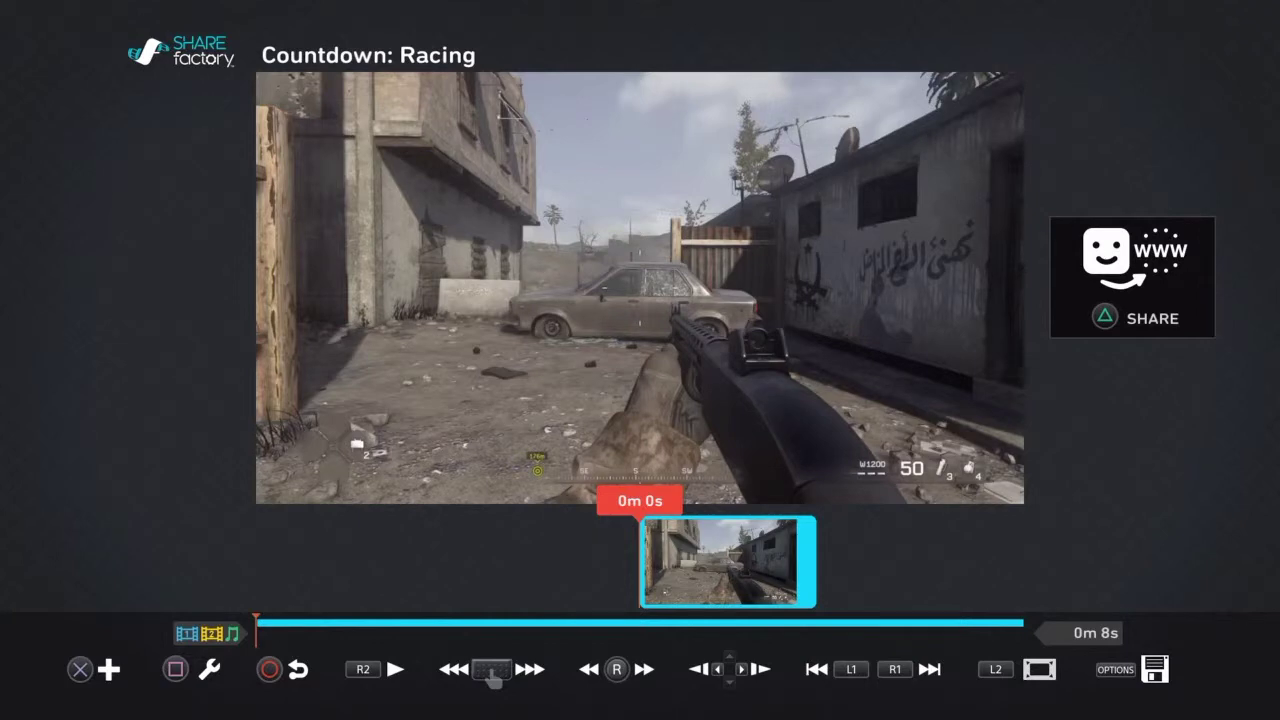
key("Right")
key("Left")
Step: Open the Track 2 recording screen and examine its camera and microphone view at the start of the clip
key("Return")
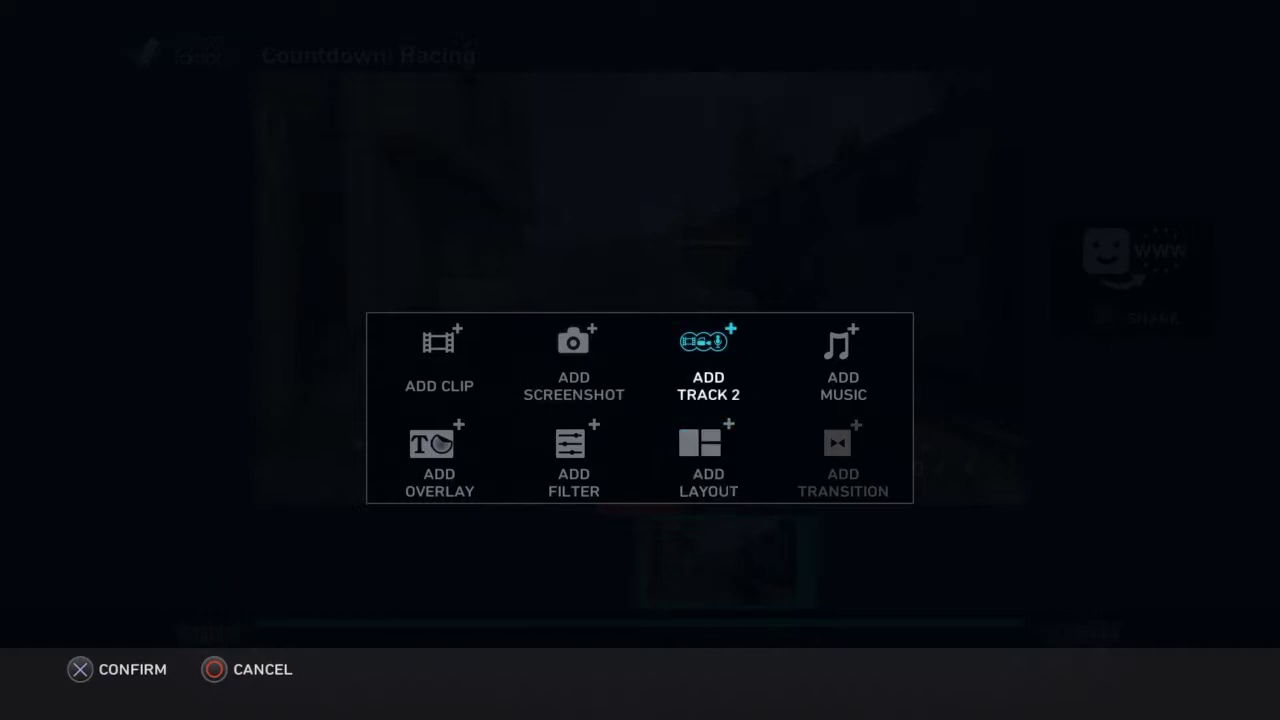
key("Return")
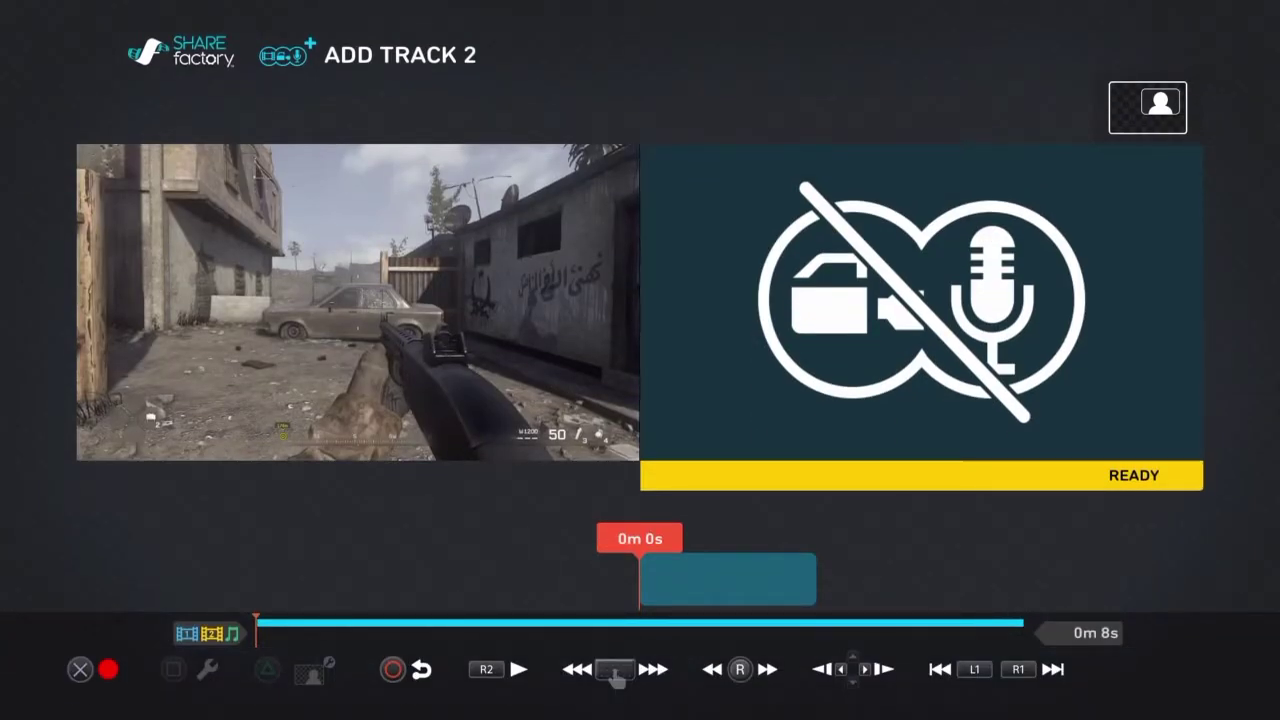
key("Right")
key("Left")
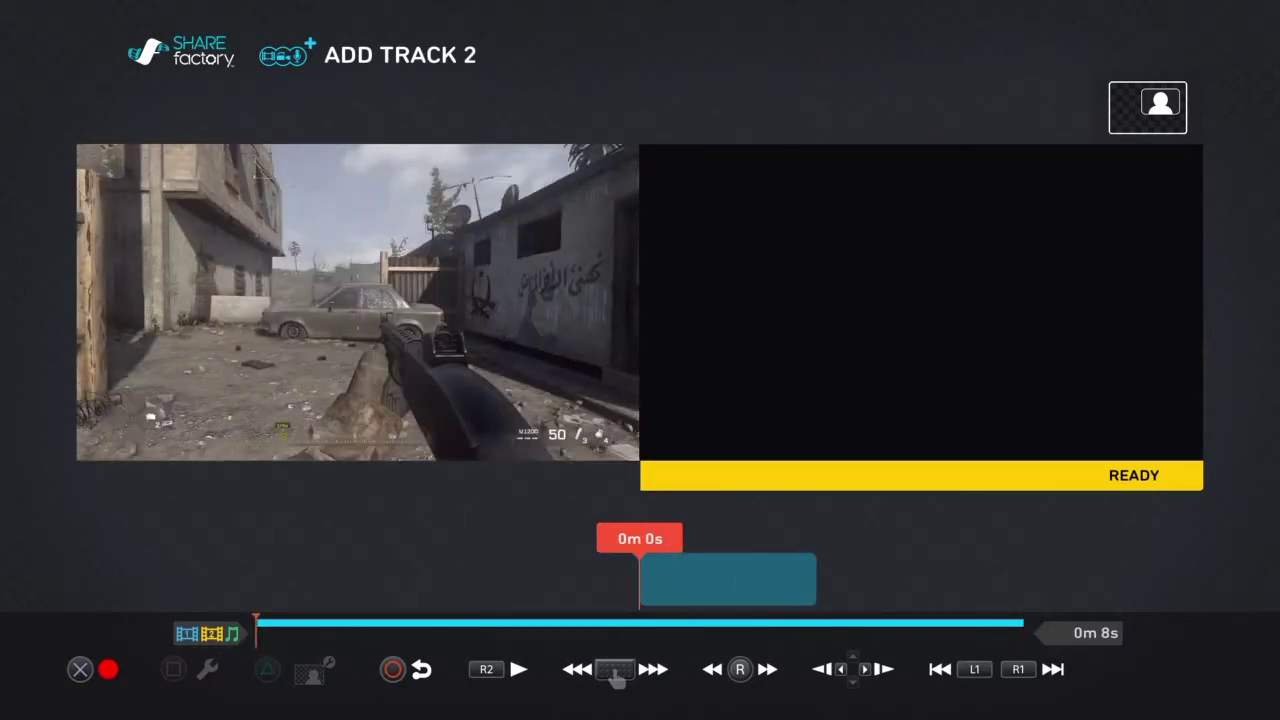
key("Right")
key("Left")
Step: Open the music library to choose a track for the project
key("Right")
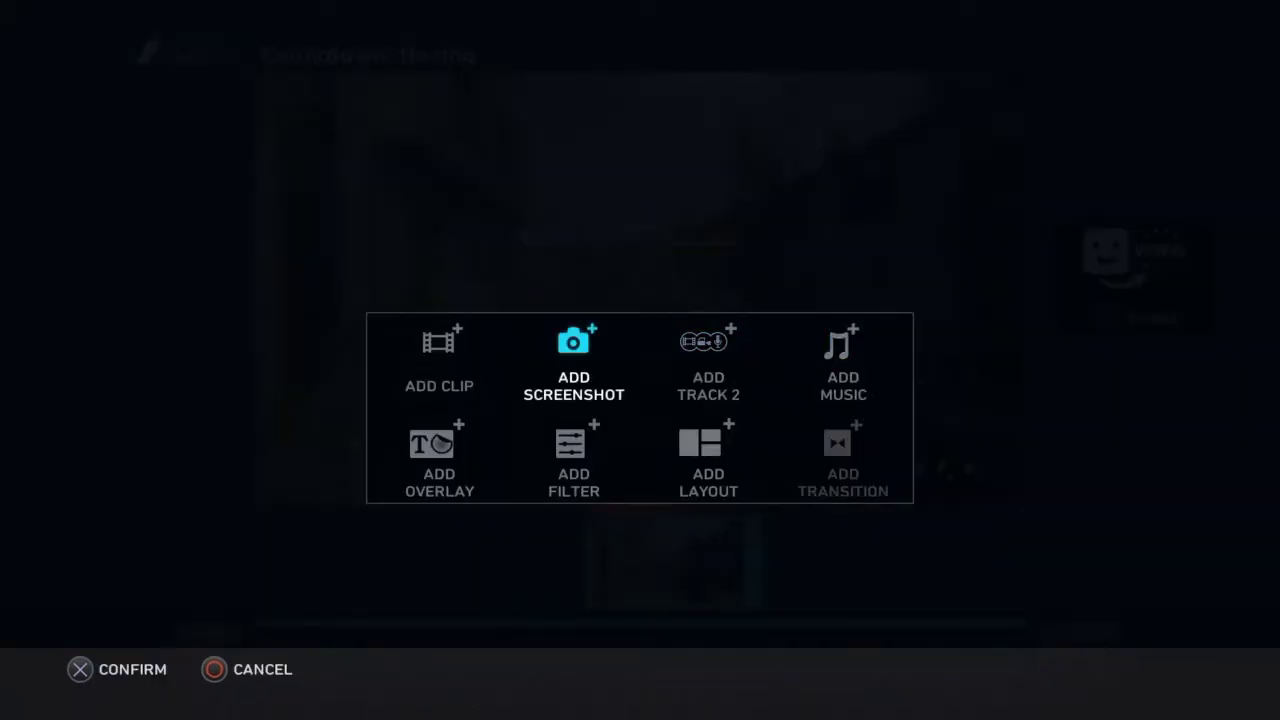
key("Right")
key("Right")
key("Return")
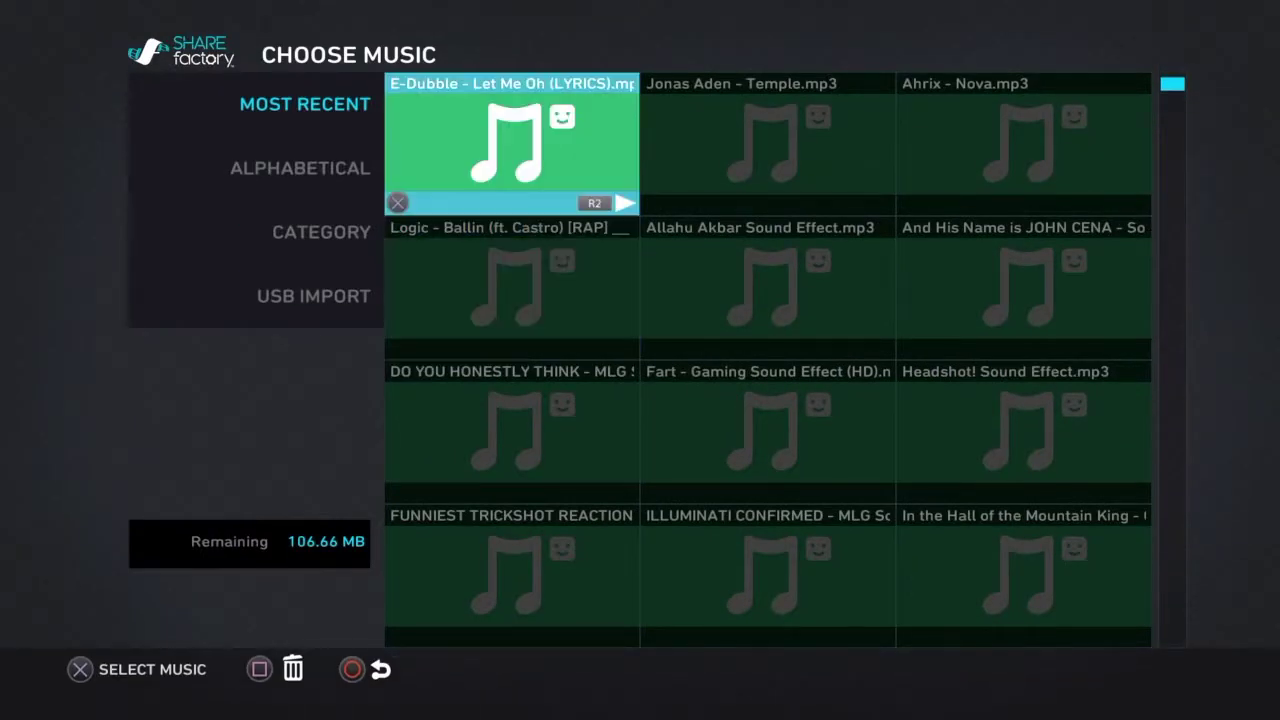
Step: Look through the most recent music from the imported MP3 files down to the built-in songs
key("Down")
key("Down")
key("Down")
key("Up")
key("Up")
key("Up")
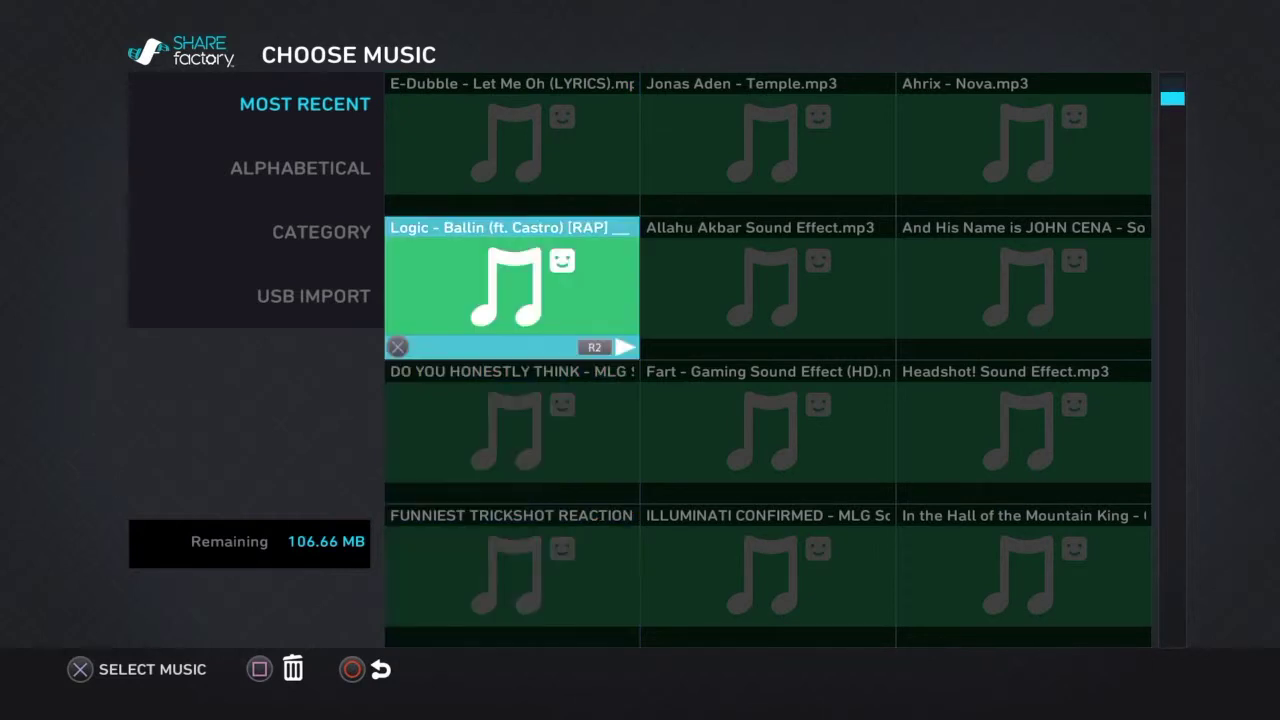
key("Right")
key("Left")
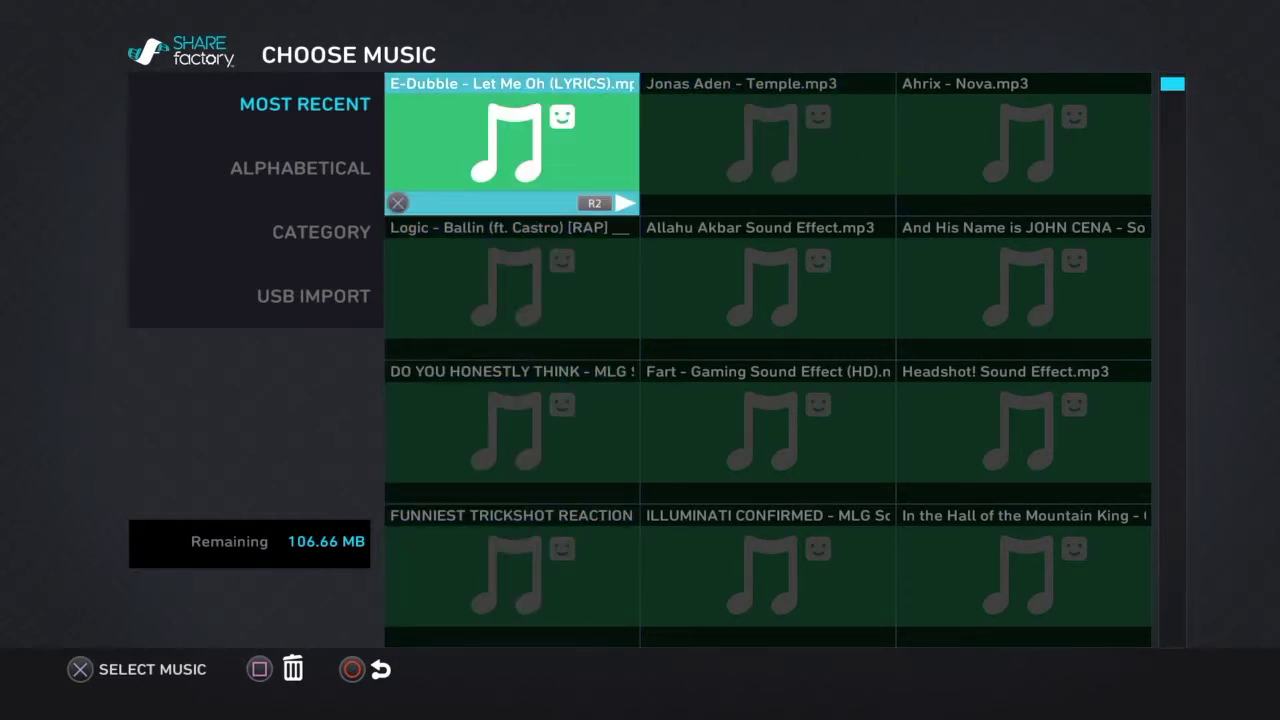
key("Down")
key("Down")
key("Down")
key("Down")
key("Down")
key("Down")
key("Down")
key("Down")
key("Down")
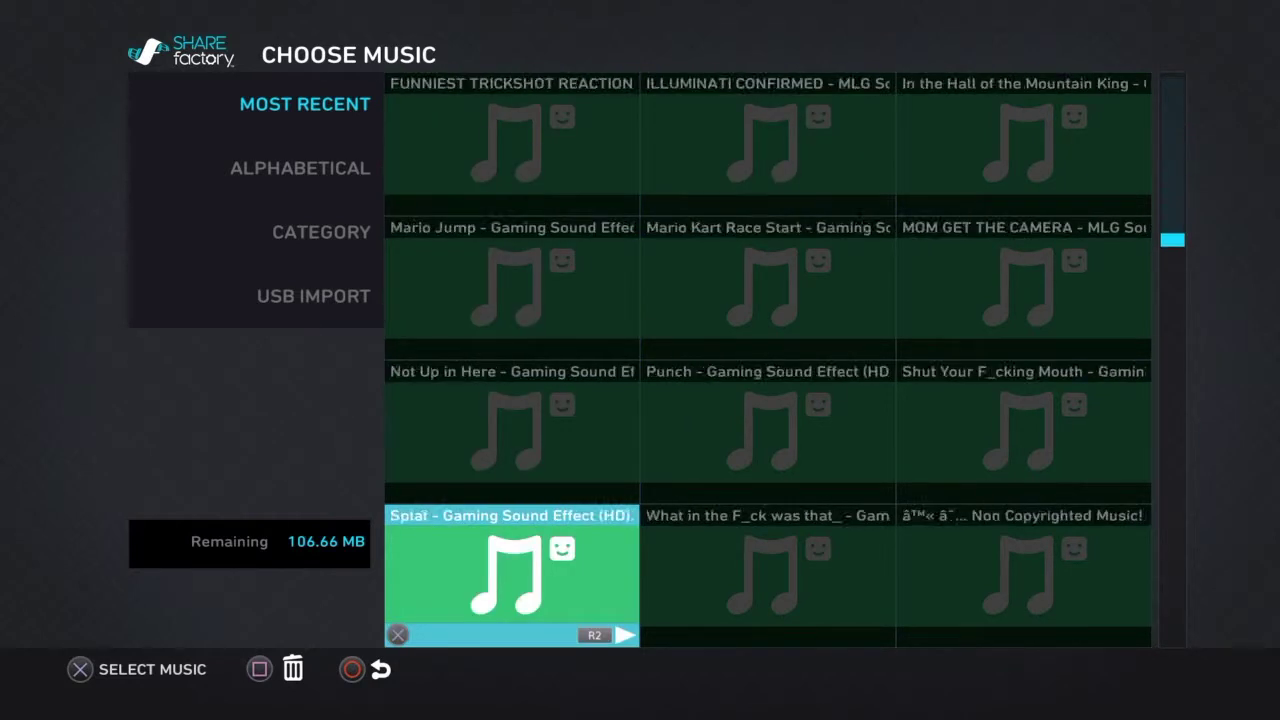
key("Down")
key("Down")
key("Down")
key("Down")
key("Down")
key("Down")
key("Down")
key("Down")
key("Down")
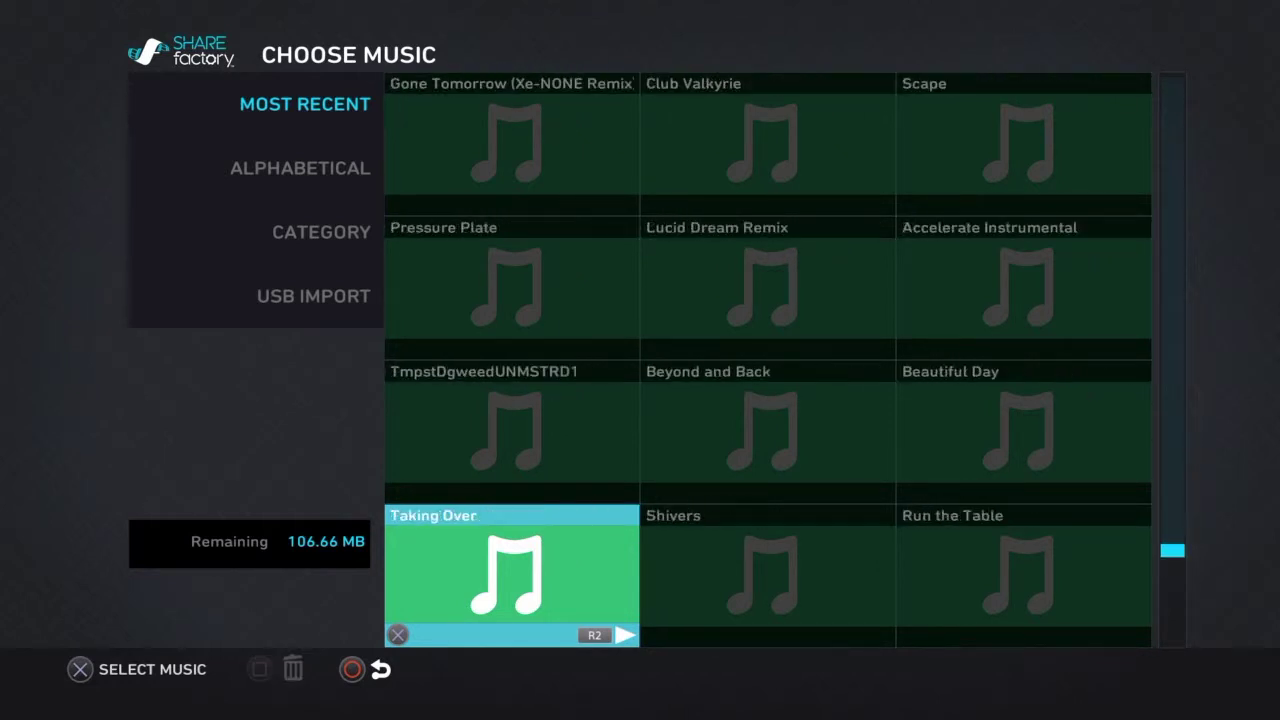
Step: Examine the built-in songs near the end of the music list, from Beautiful Day to Danger Room
key("Up")
key("Up")
key("Right")
key("Right")
key("Down")
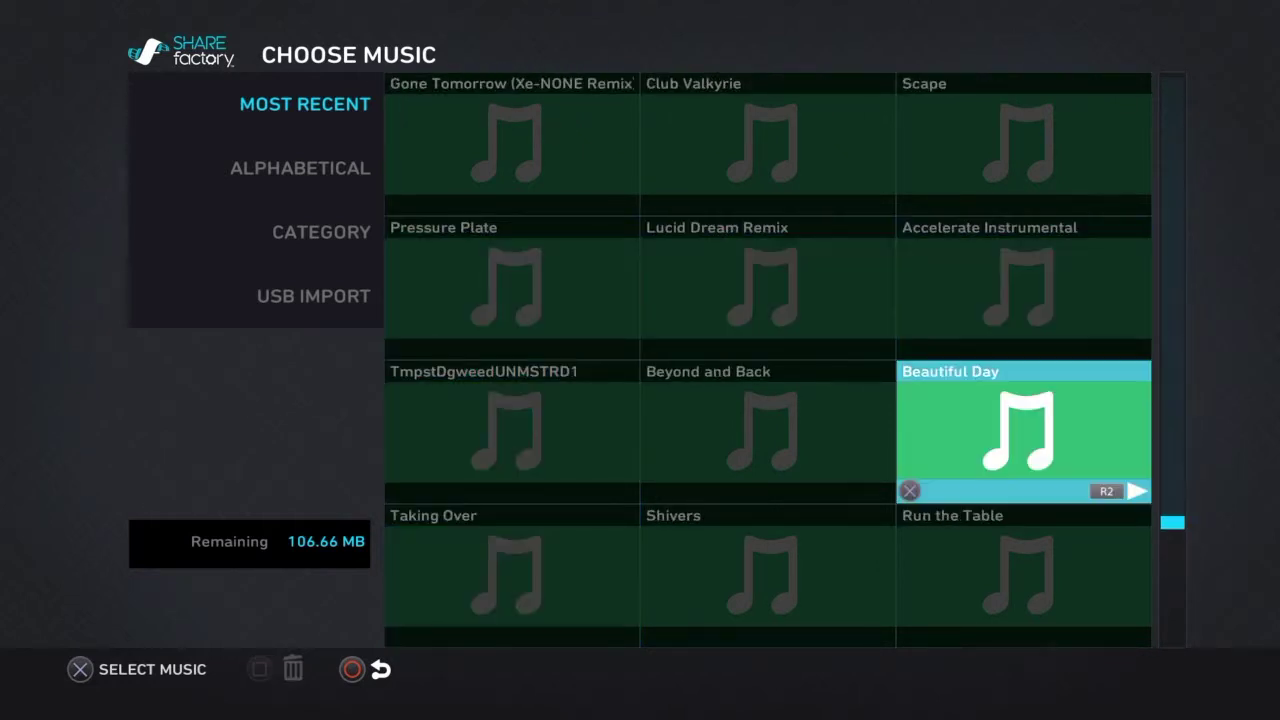
key("Left")
key("Down")
key("Left")
key("Down")
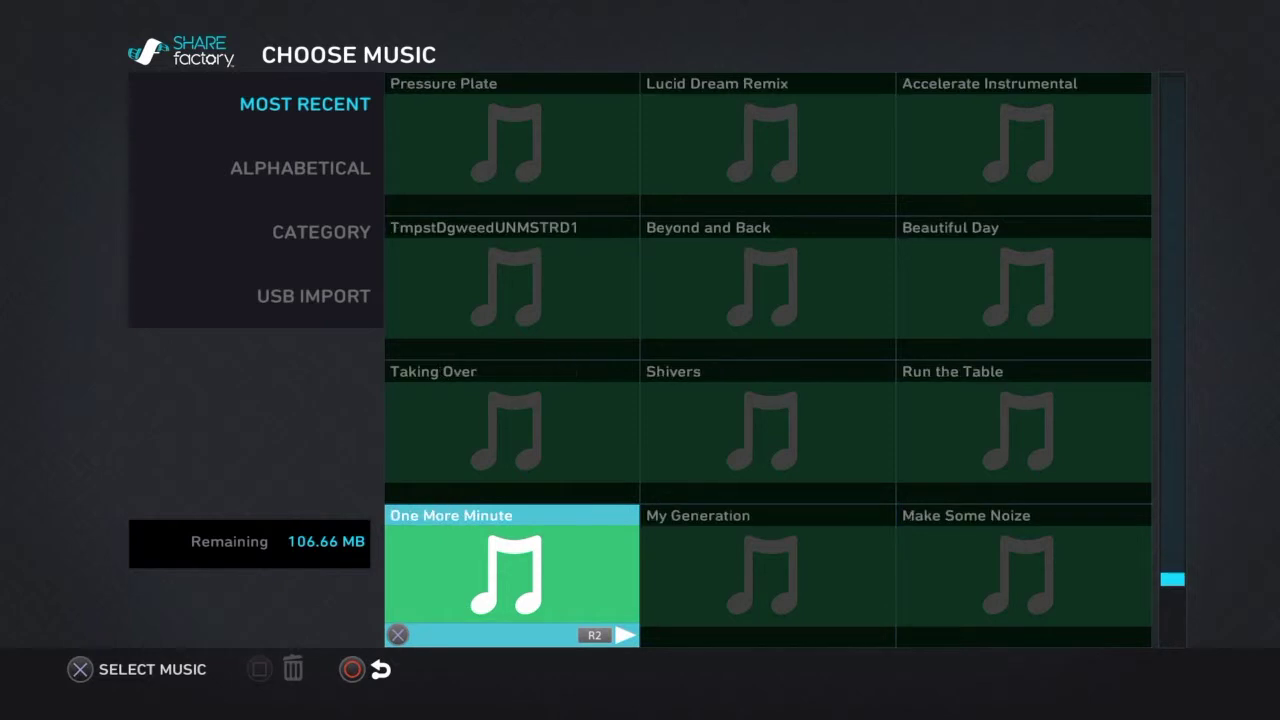
key("Right")
key("Right")
key("Down")
key("Left")
key("Left")
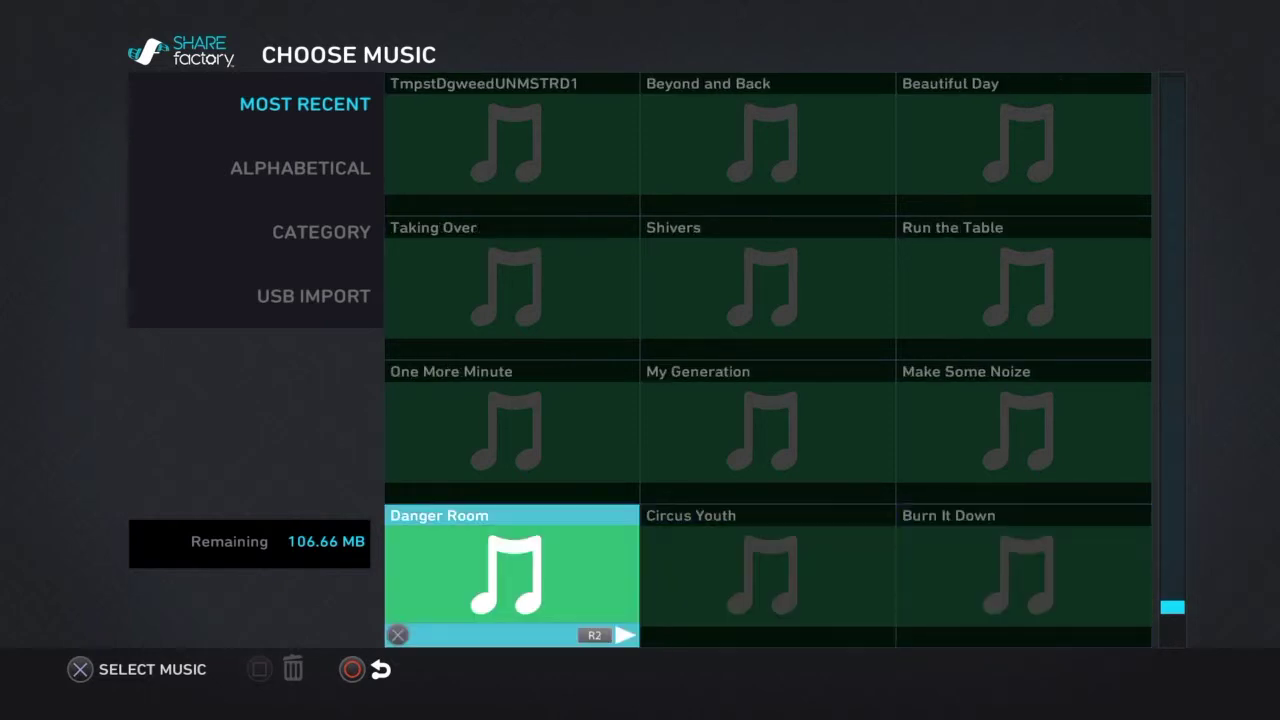
Step: Look back over the imported dubstep tracks and leave the music library and the music track
key("Up")
key("Up")
key("Up")
key("Up")
key("Up")
key("Up")
key("Up")
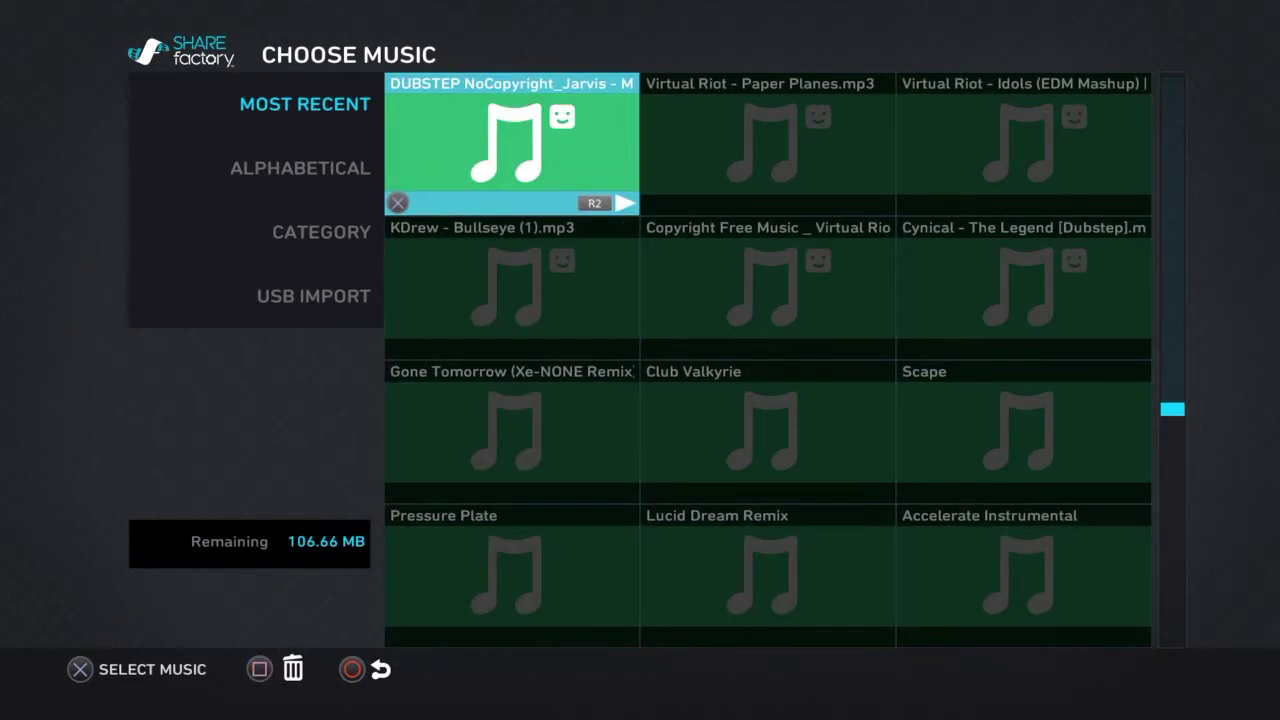
key("Down")
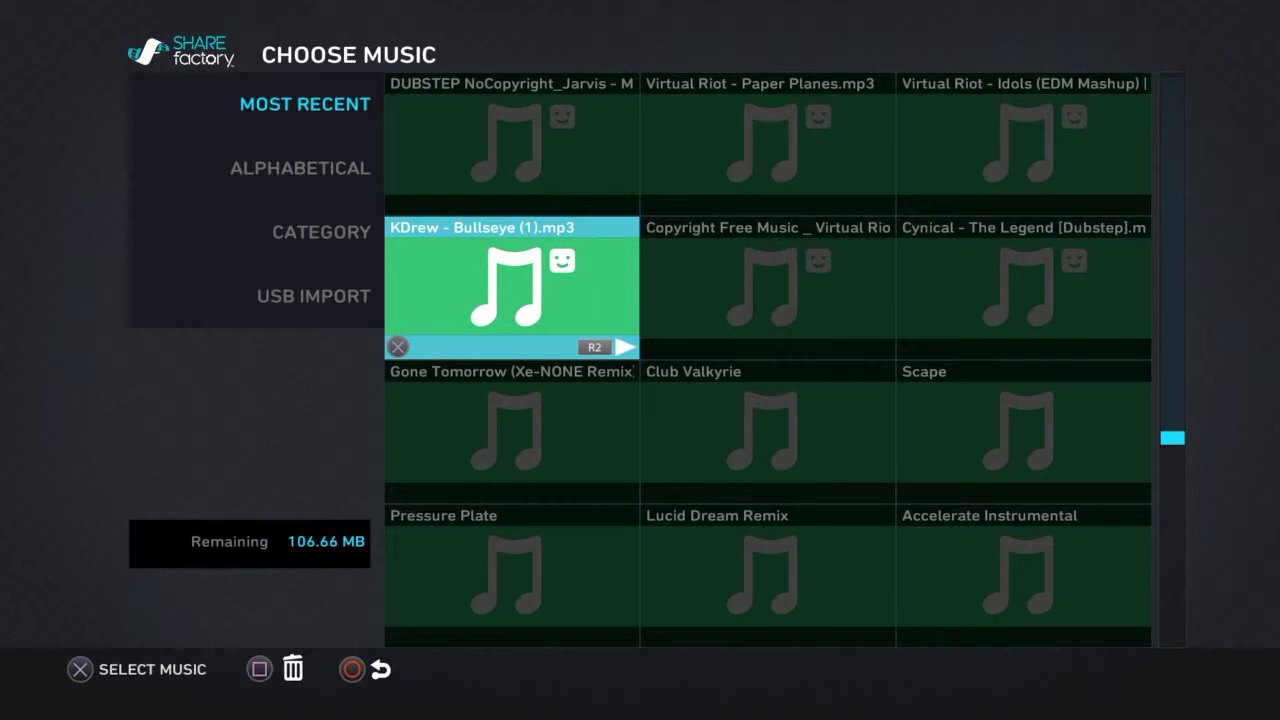
key("Escape")
key("Home")
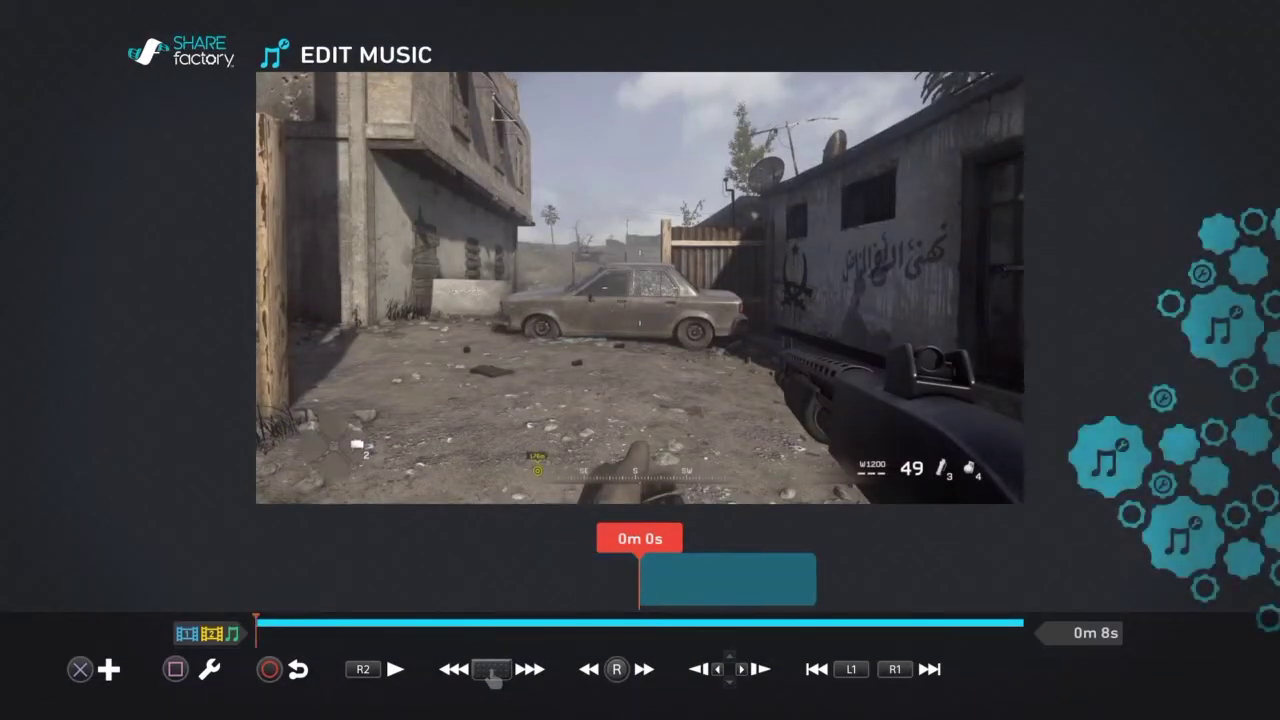
key("Return")
key("Escape")
key("Escape")
Step: Open the overlay library for the gameplay clip and view its stickers and theme stickers
key("Return")
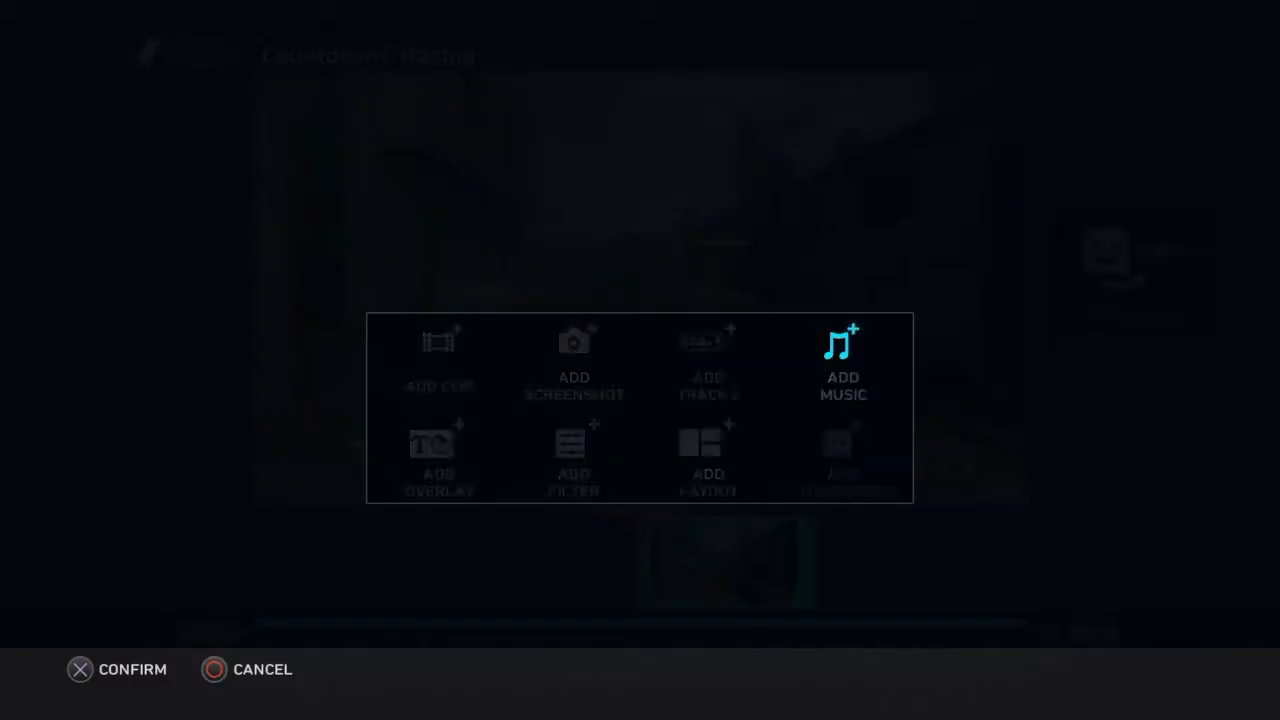
key("Left")
key("Left")
key("Left")
key("Down")
key("Return")
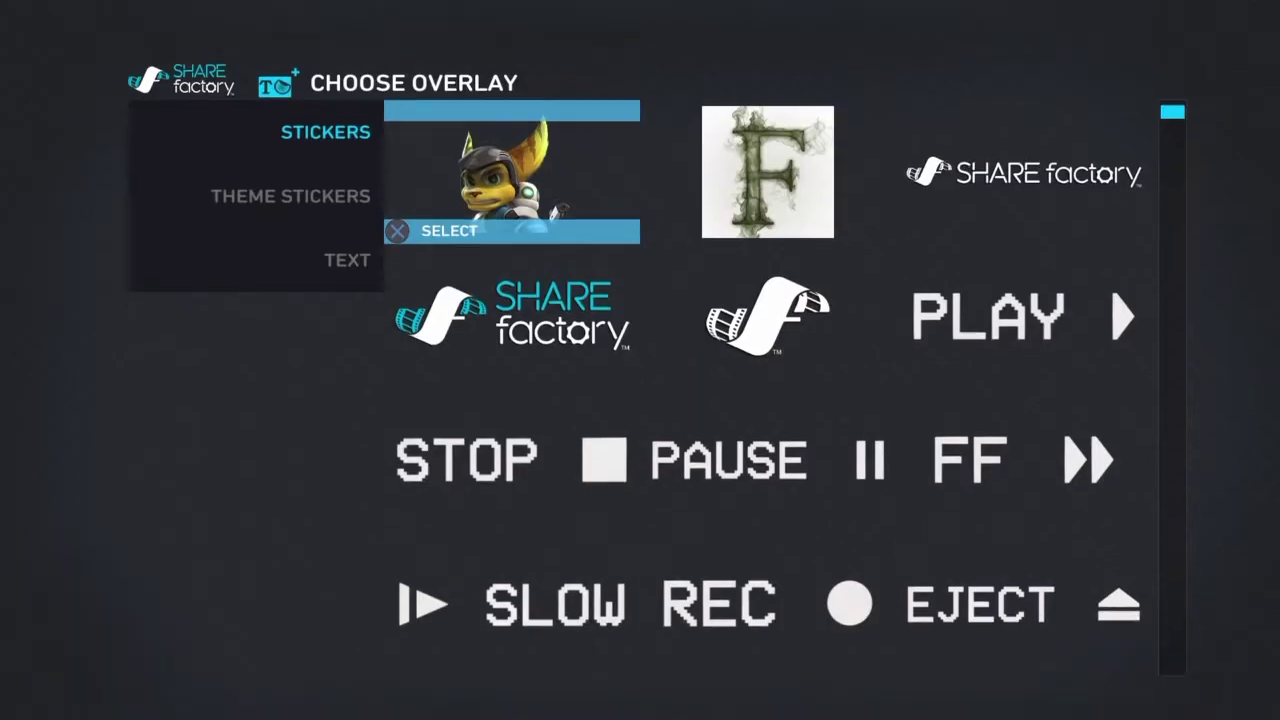
key("Right")
key("Down")
key("Left")
key("Up")
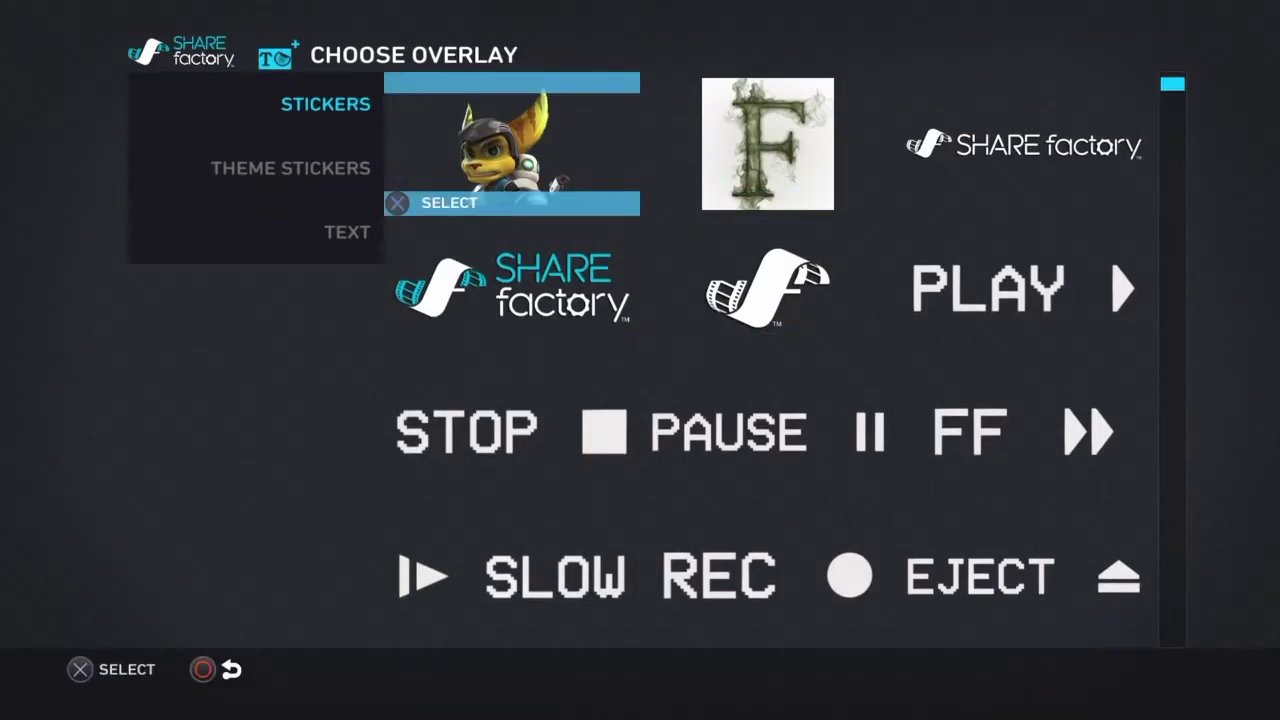
key("Left")
key("Down")
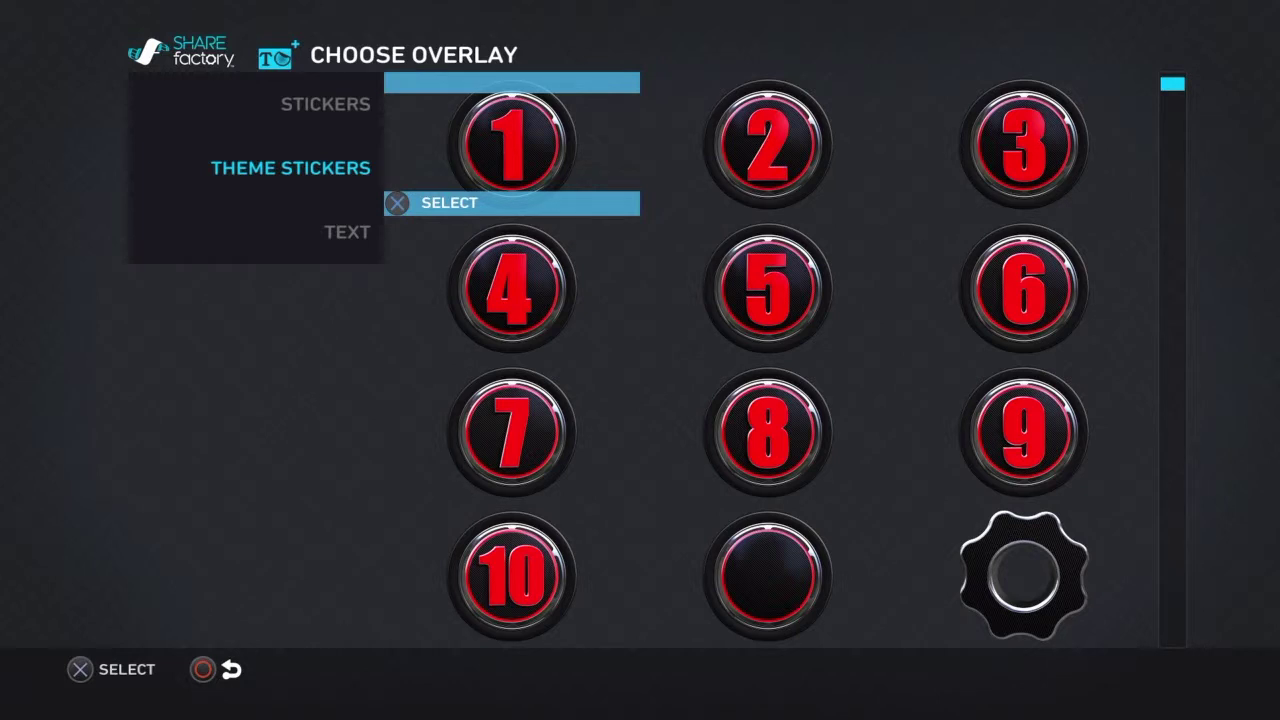
Step: Examine the text styles available as overlays, from the first rows down to the pixel and wide fonts
key("Left")
key("Down")
key("Right")
key("Right")
key("Down")
key("Down")
key("Down")
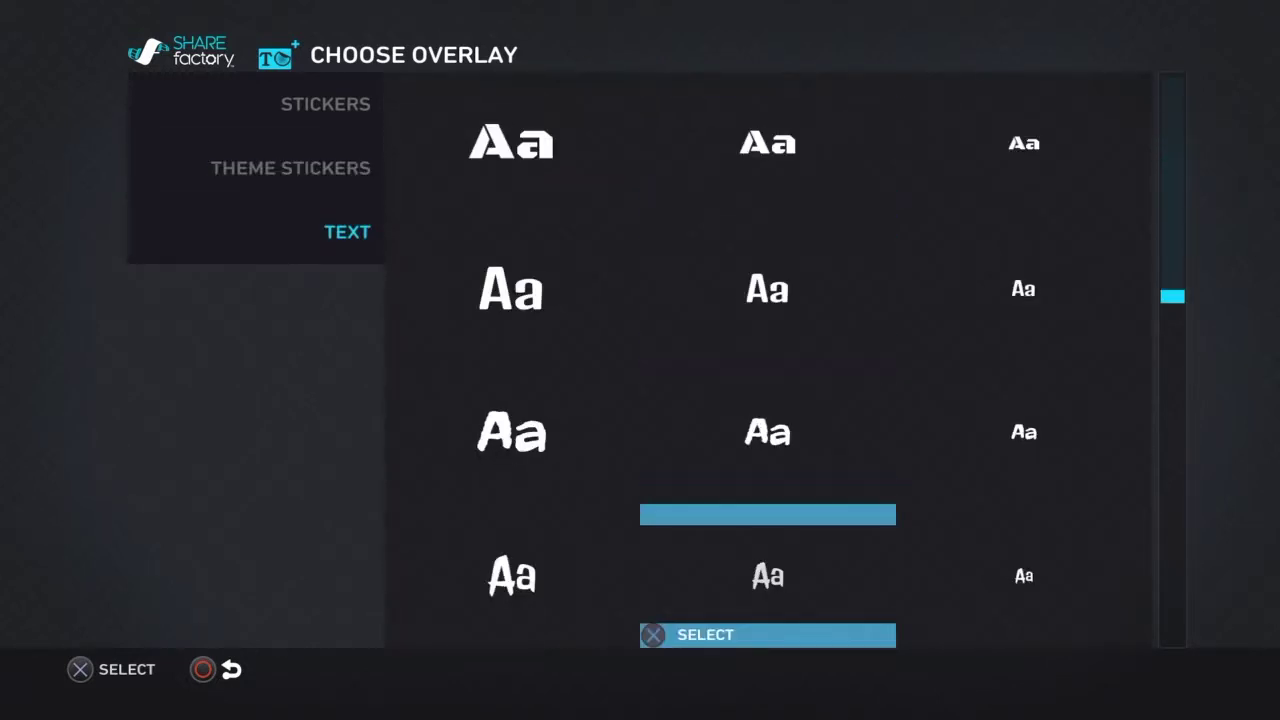
key("Left")
key("Left")
key("Up")
key("Up")
key("Right")
key("Up")
key("Up")
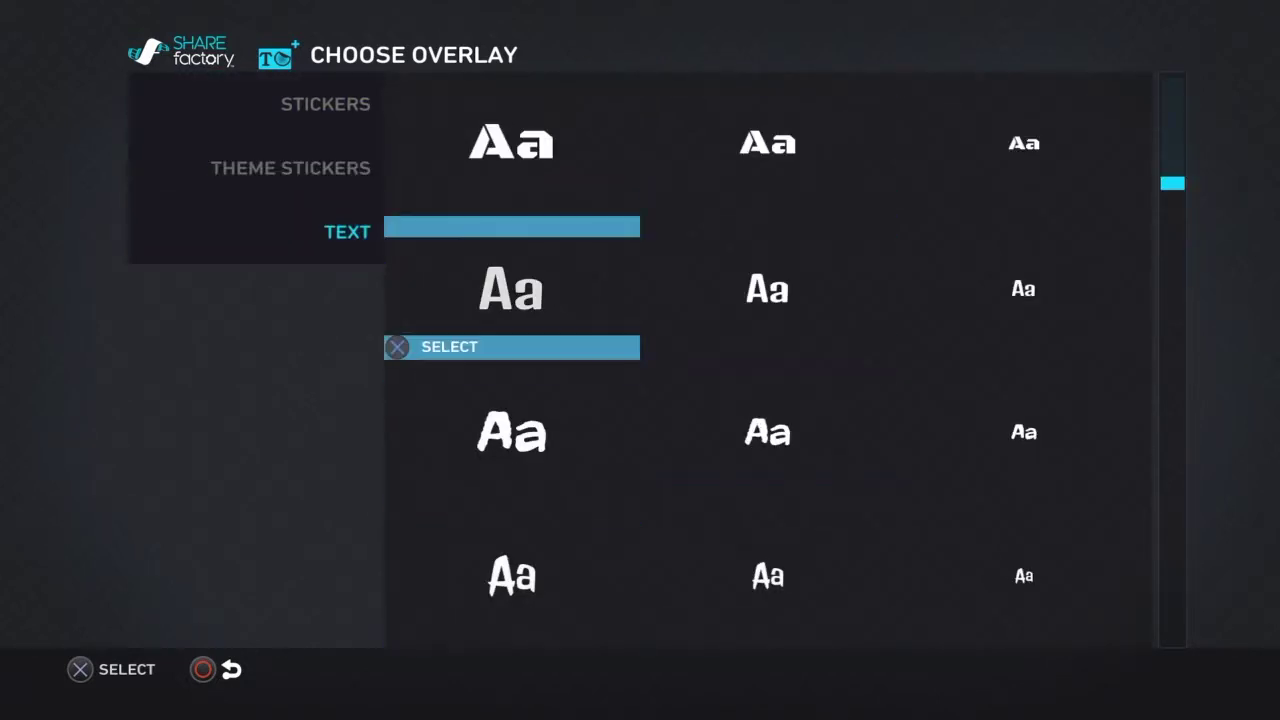
key("Down")
key("Down")
key("Down")
key("Down")
key("Down")
key("Down")
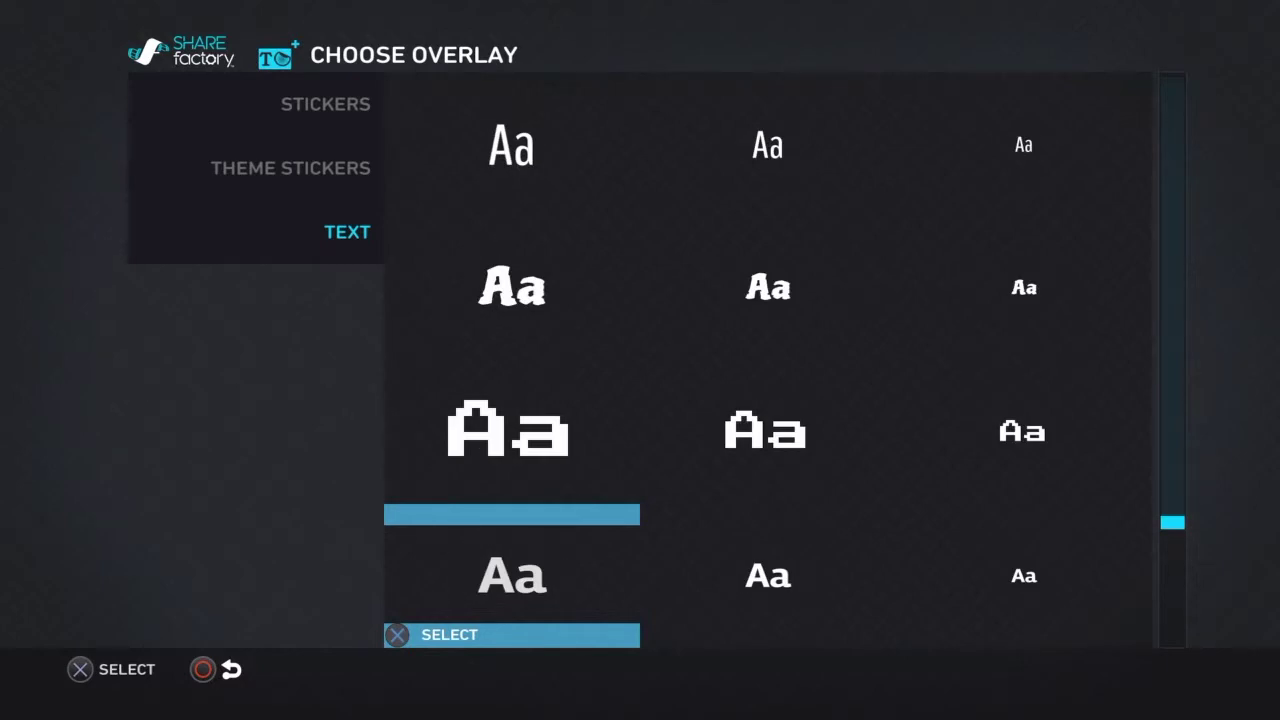
key("Return")
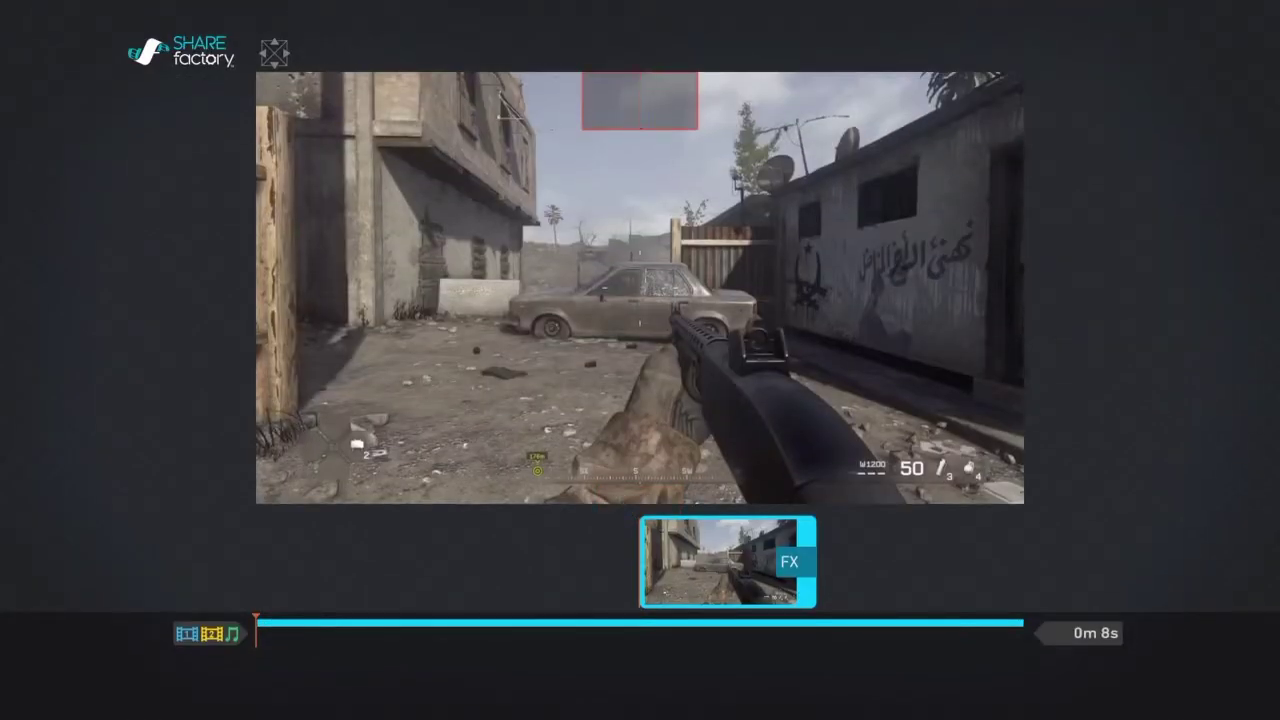
key("Return")
key("Return")
key("Return")
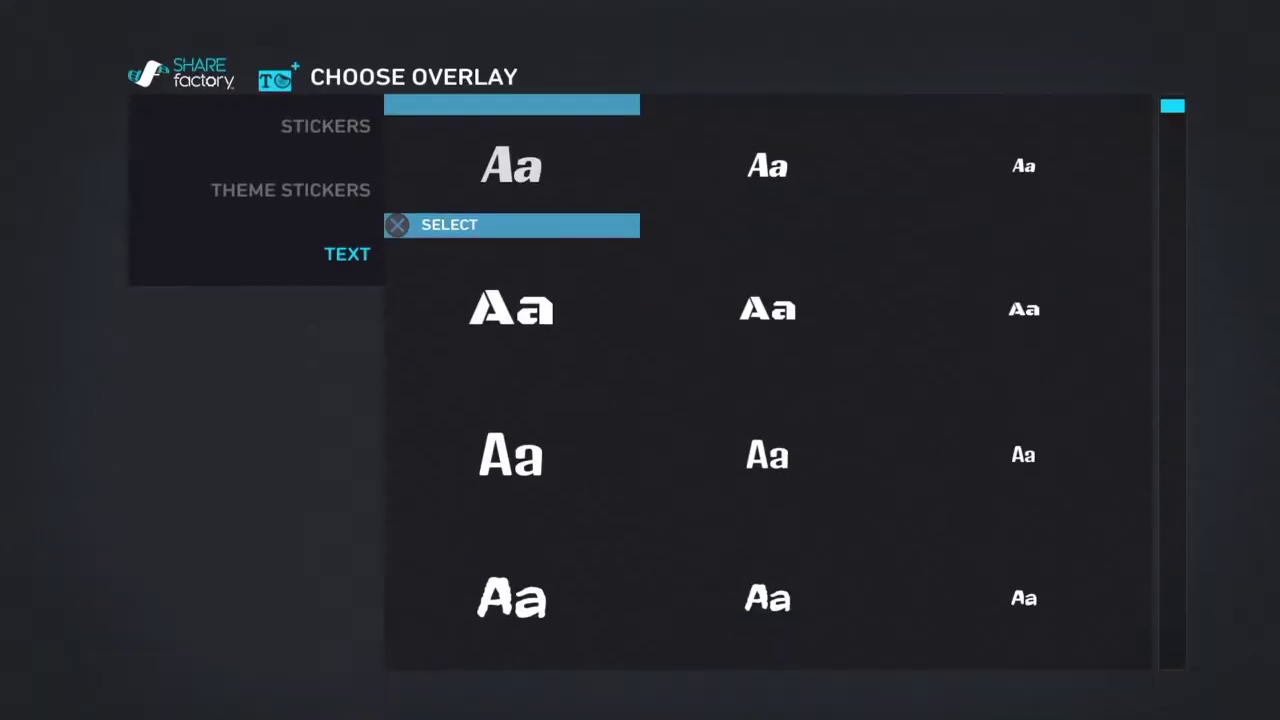
Step: Compare the large, medium and small sizes of the first four text overlay styles
key("Down")
key("Down")
key("Right")
key("Right")
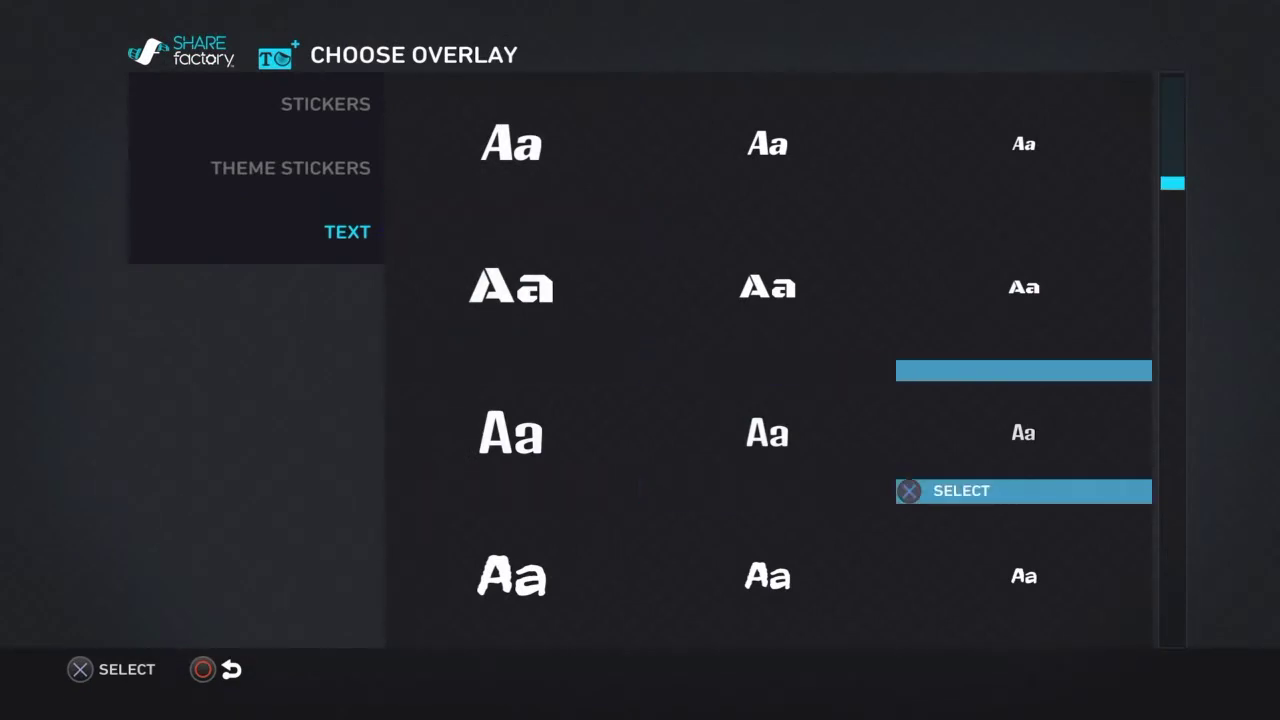
key("Left")
key("Up")
key("Right")
key("Down")
key("Left")
key("Down")
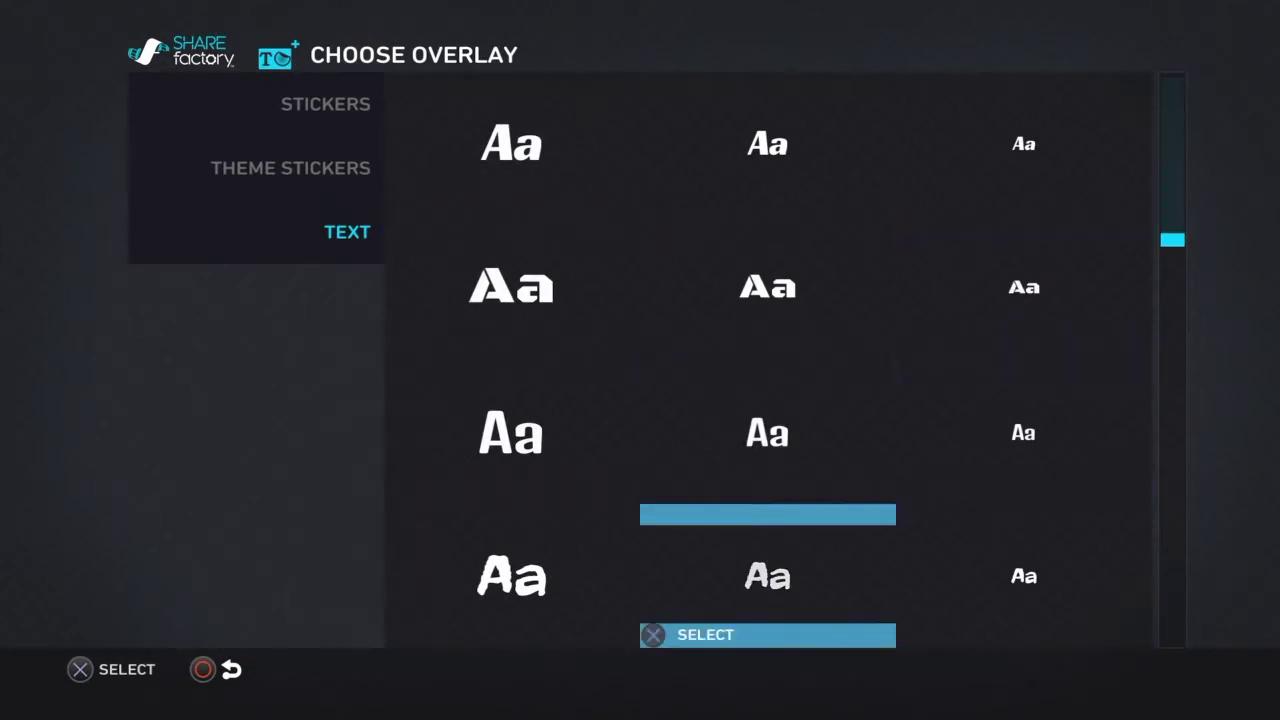
Step: Add a text overlay reading "Youtube" to the clip in the large size of the thin, narrow font
key("Down")
key("Left")
key("Down")
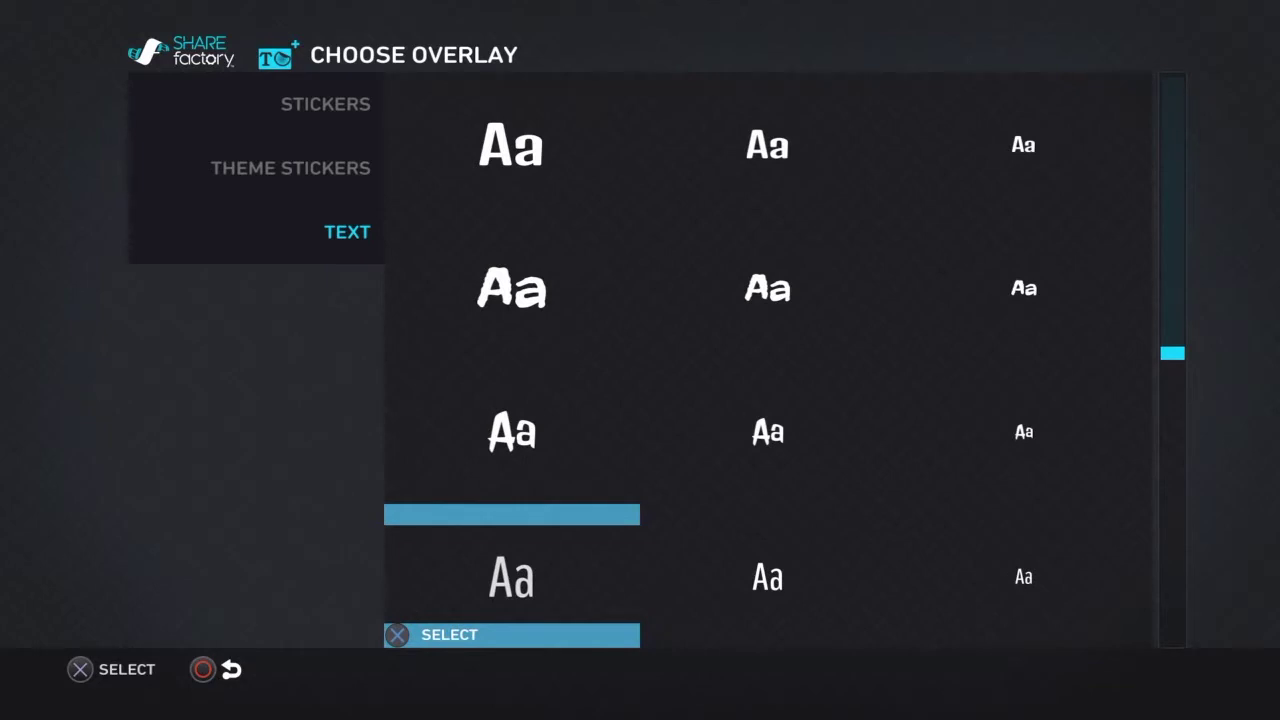
key("Right")
key("Right")
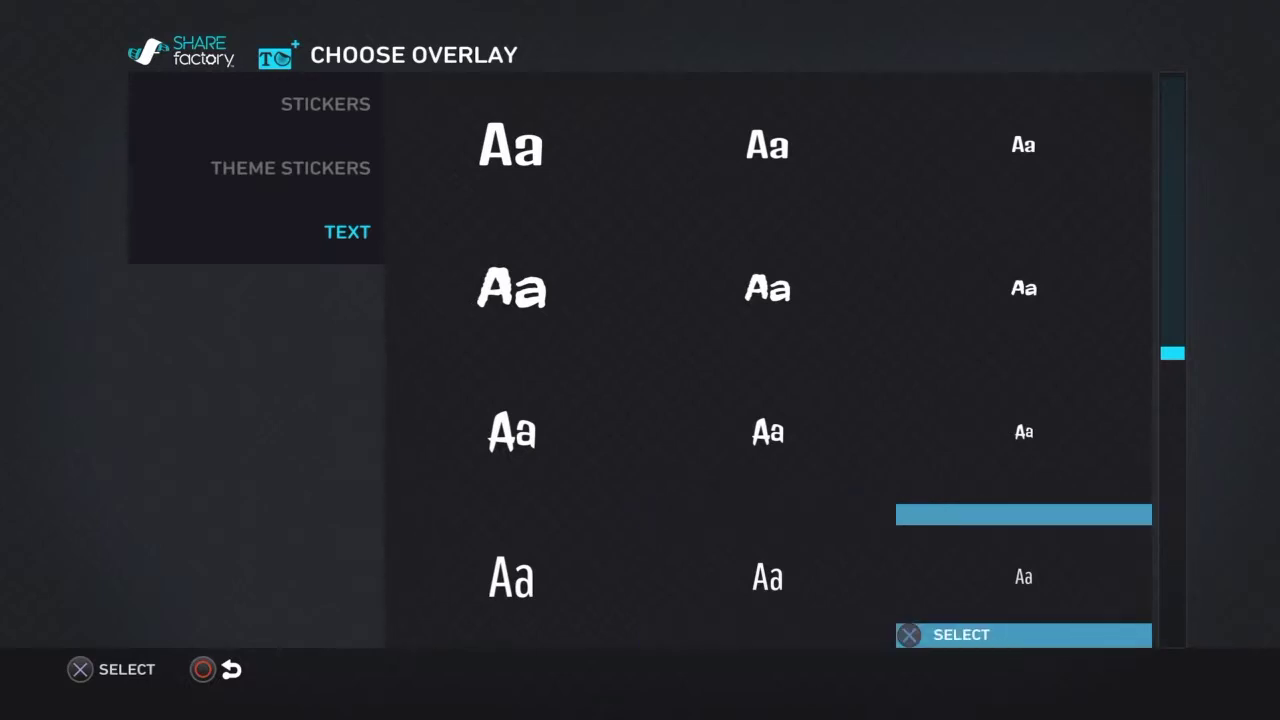
key("Left")
key("Left")
key("Return")
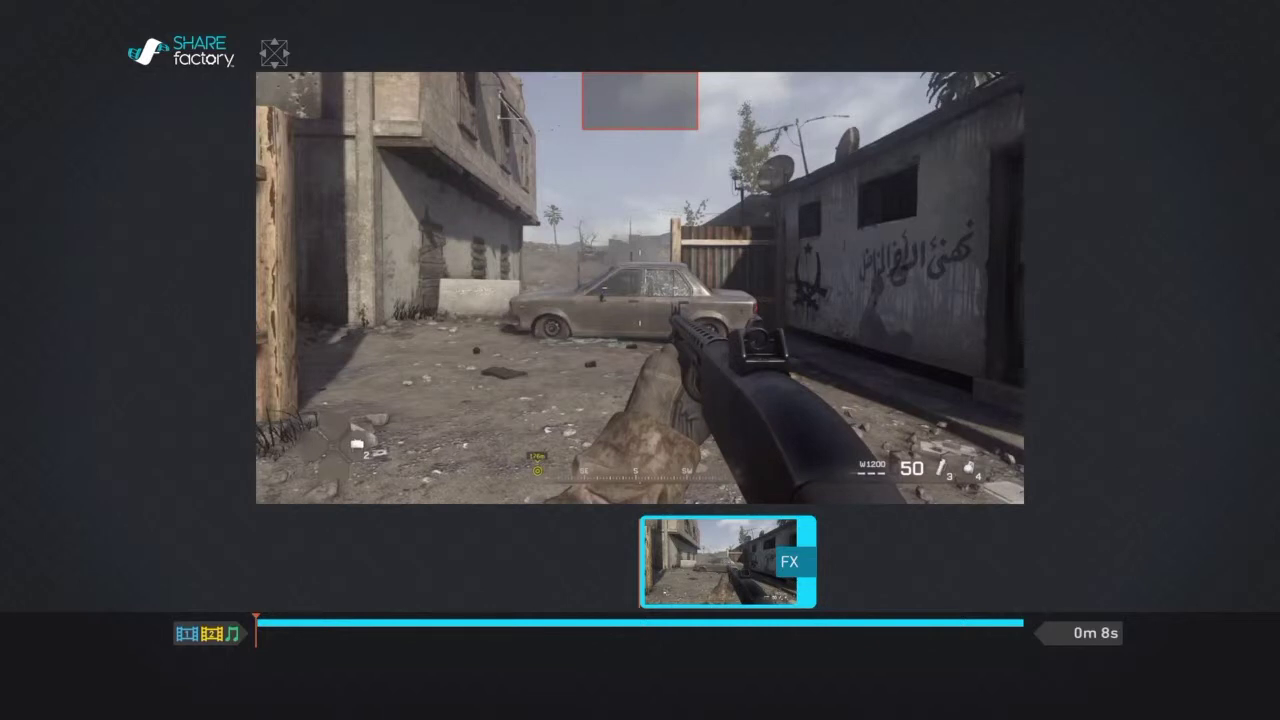
type("Y")
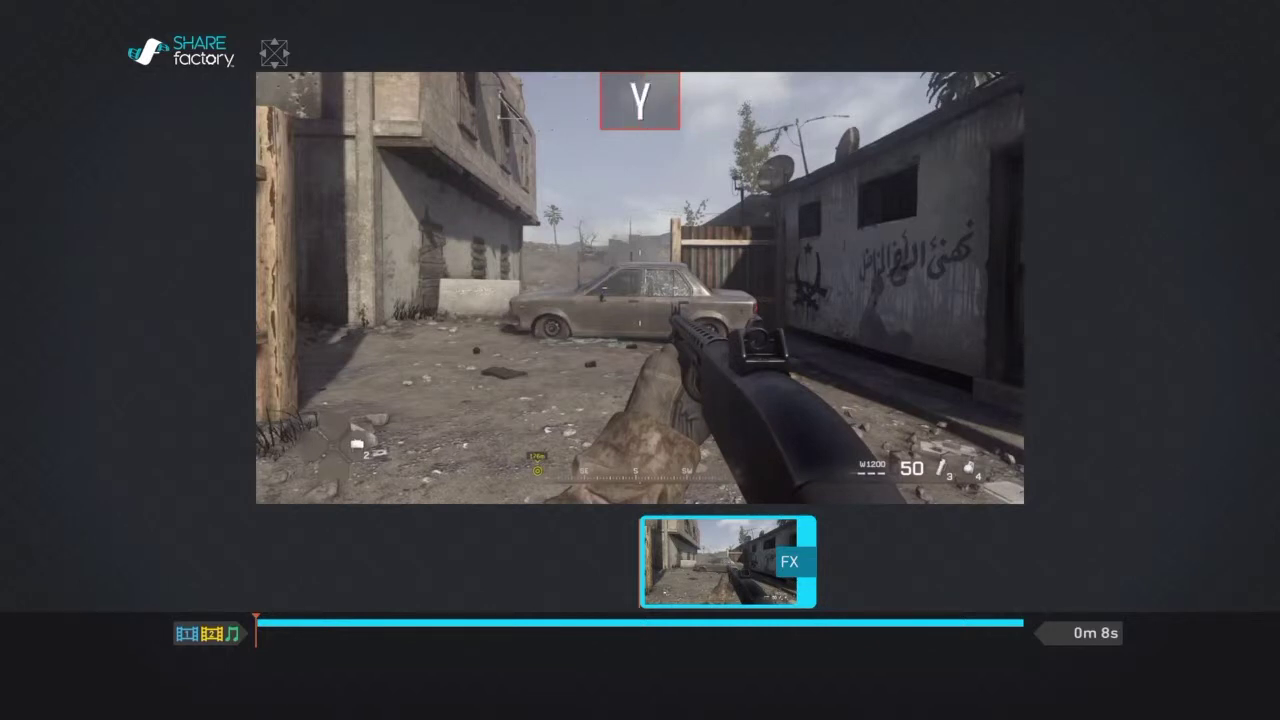
type("outub")
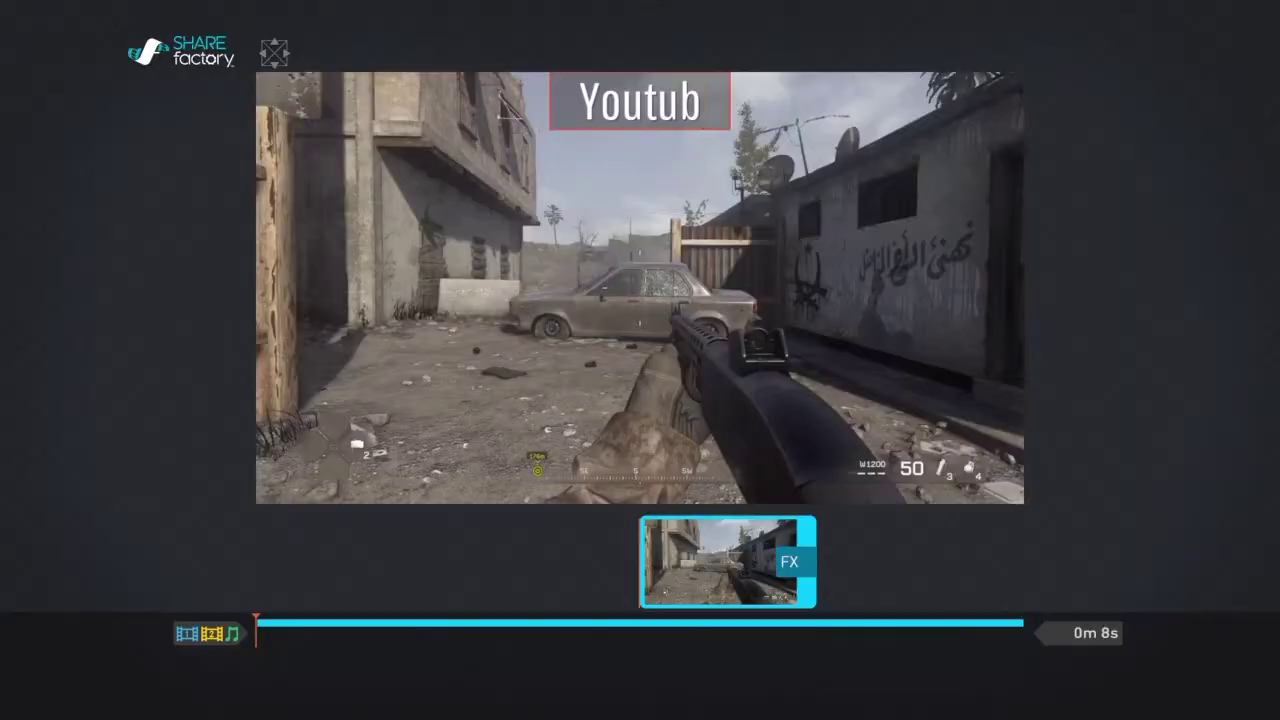
key("Return")
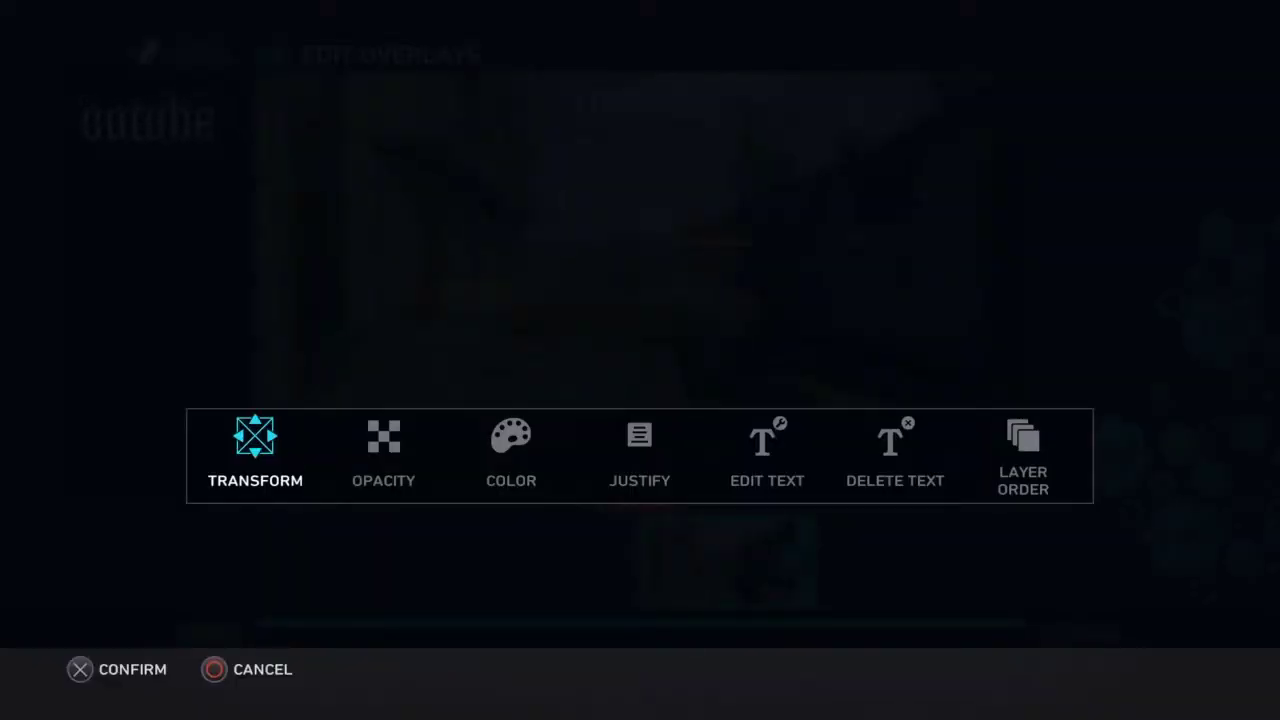
Step: Transform the "Youtube" text by moving it down from the frame's upper edge to the sky above the car
key("Right")
key("Left")
key("Return")
key("Down")
key("Right")
key("Up")
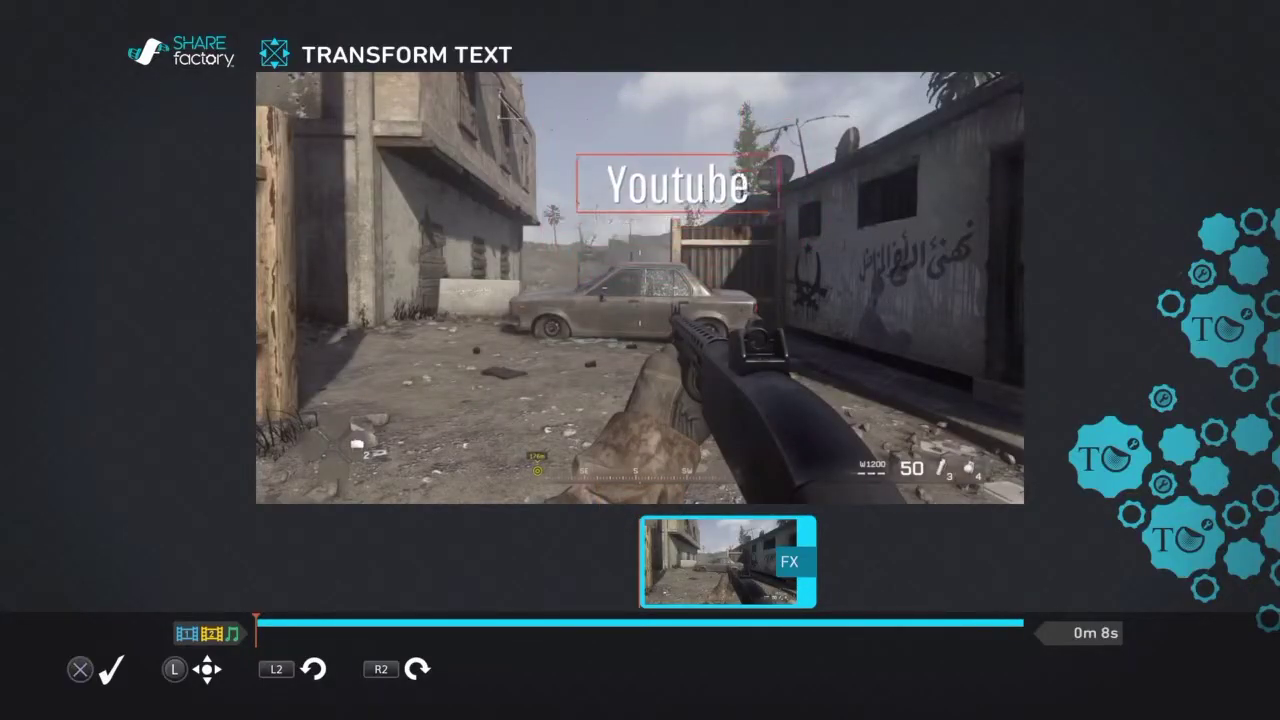
key("Left")
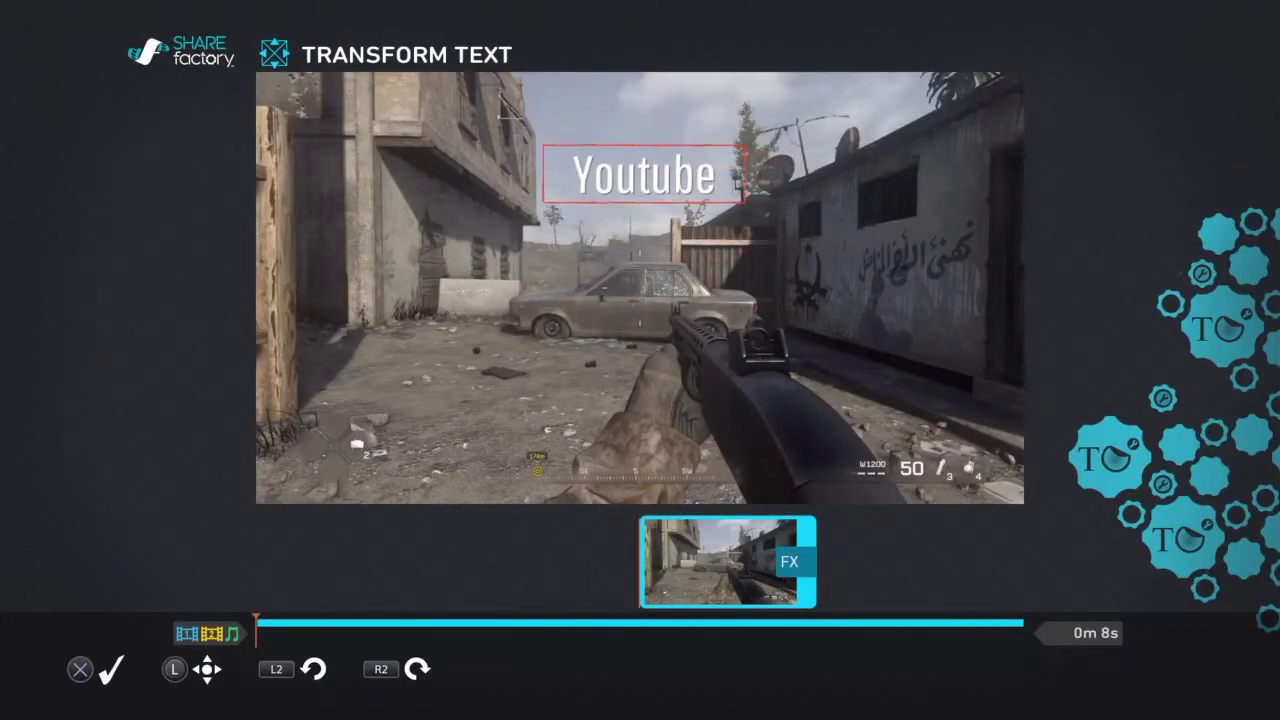
key("Return")
Step: Try lower opacities on the "Youtube" text, including about 27%, and bring it back to 100%
key("Right")
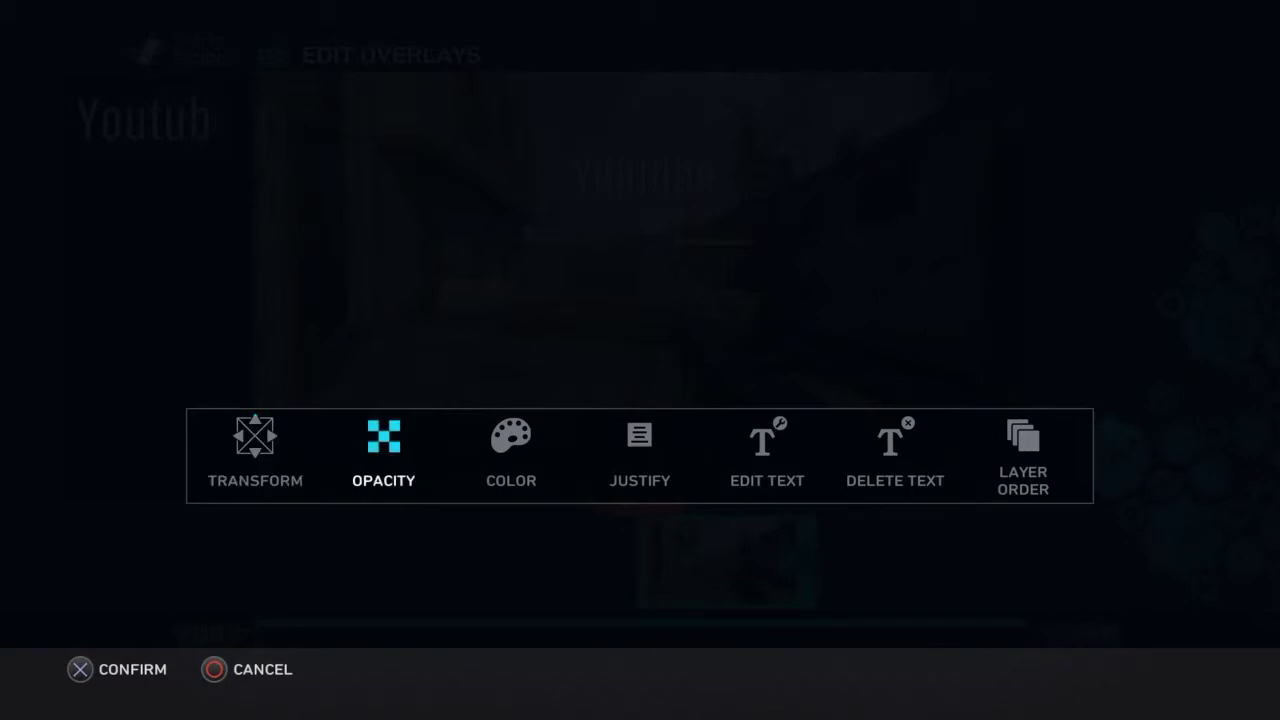
key("Right")
key("Left")
key("Return")
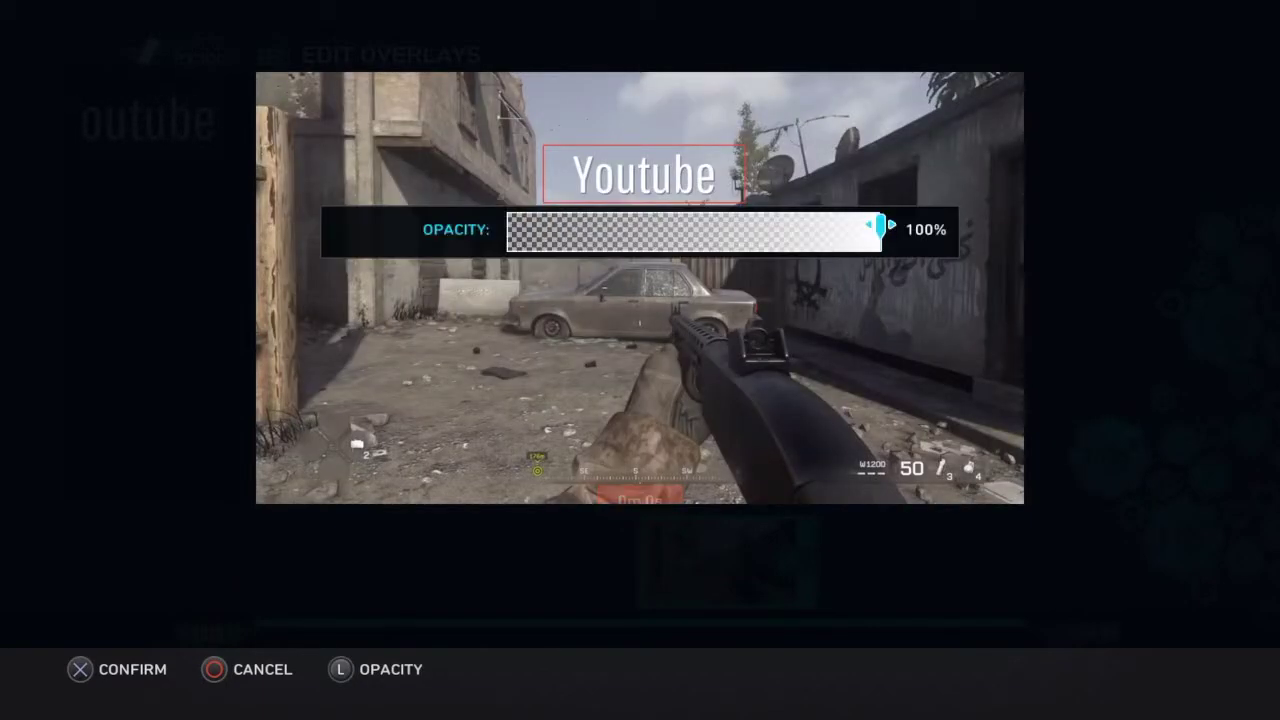
key("Left")
key("Left")
key("Left")
key("Left")
key("Left")
key("Left")
key("Left")
key("Left")
key("Left")
key("Left")
key("Left")
key("Left")
key("Left")
key("Left")
key("Left")
key("Left")
key("Left")
key("Left")
key("Left")
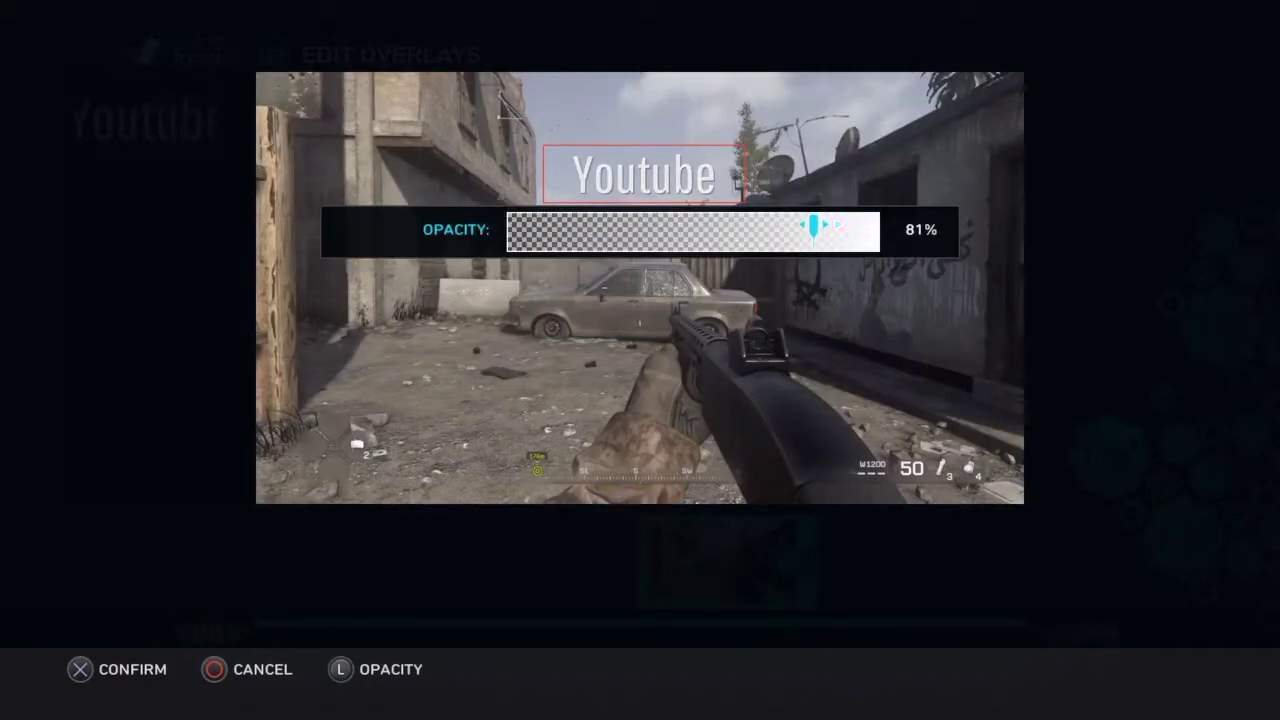
key("Right")
key("Right")
key("Left")
key("Left")
key("Left")
key("Left")
key("Left")
key("Left")
key("Left")
key("Left")
key("Left")
key("Left")
key("Left")
key("Left")
key("Left")
key("Left")
key("Left")
key("Left")
key("Left")
key("Left")
key("Left")
key("Left")
key("Right")
key("Right")
key("Right")
key("Right")
key("Right")
key("Right")
key("Right")
key("Right")
key("Right")
key("Right")
key("Right")
key("Right")
key("Right")
key("Right")
key("Right")
key("Right")
key("Right")
key("Right")
key("Right")
key("Right")
key("Right")
key("Right")
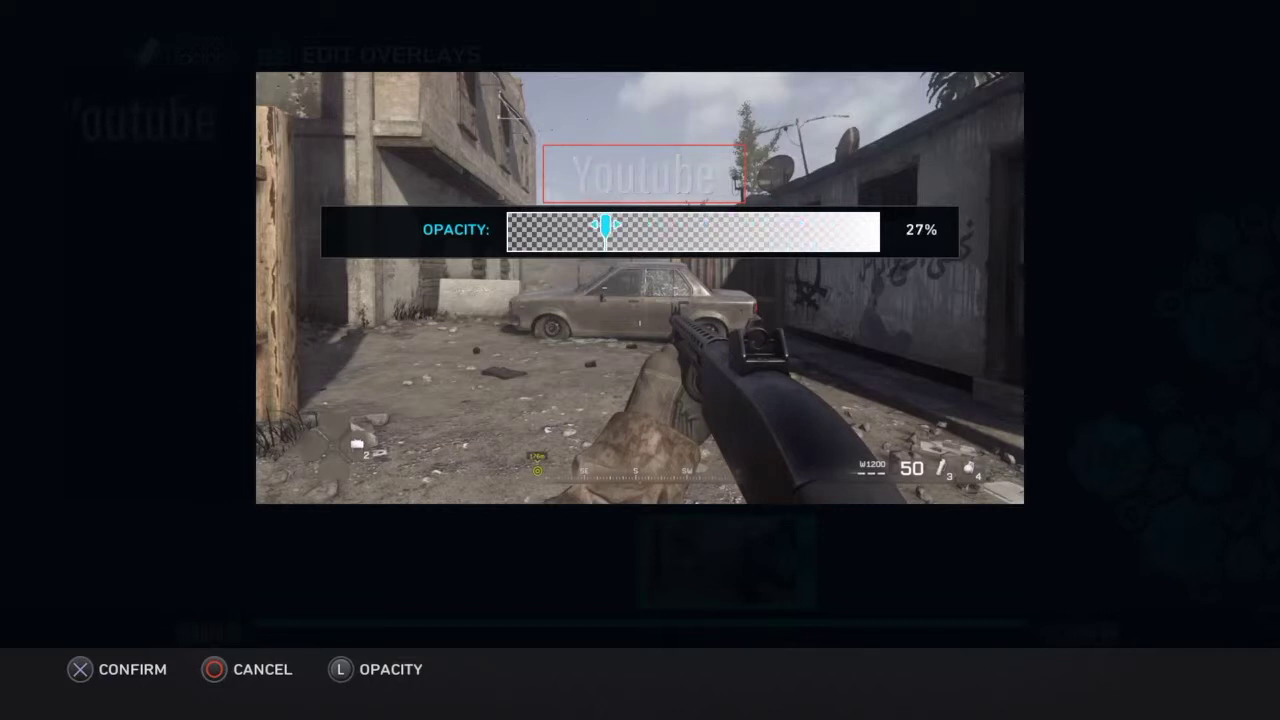
key("Return")
Step: Change the colour of the "Youtube" text to the green preset
key("Right")
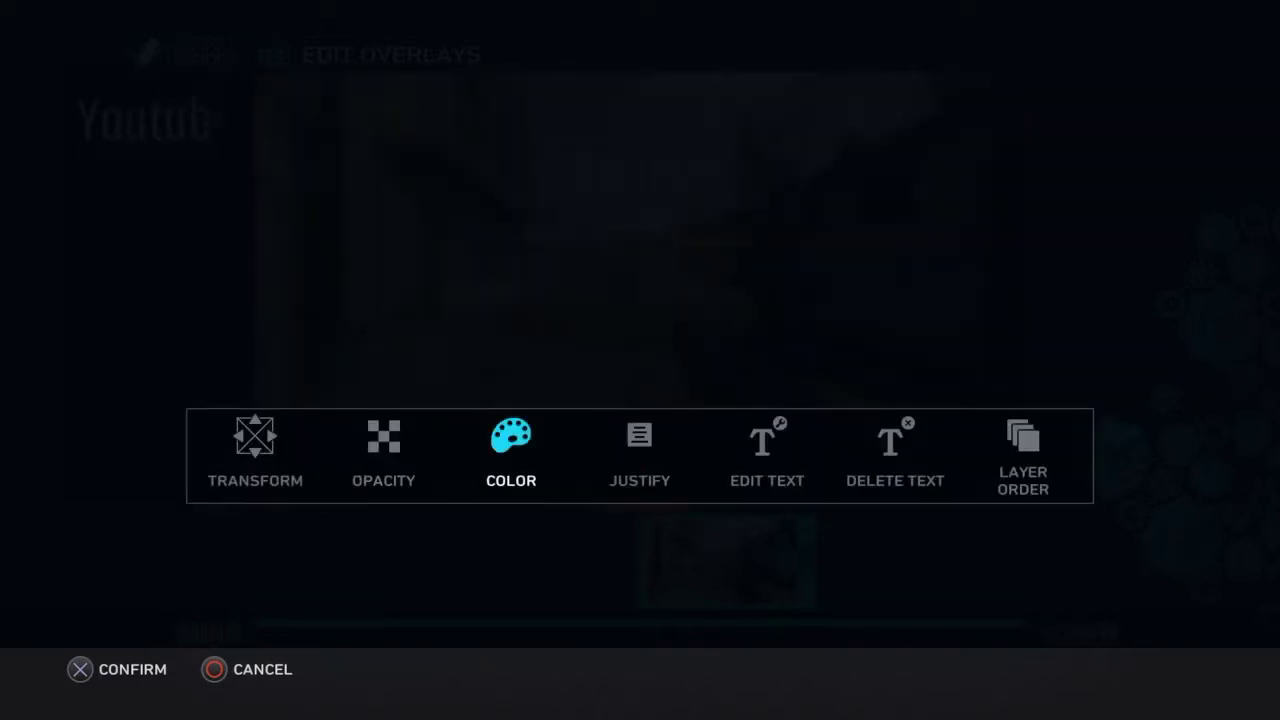
key("Return")
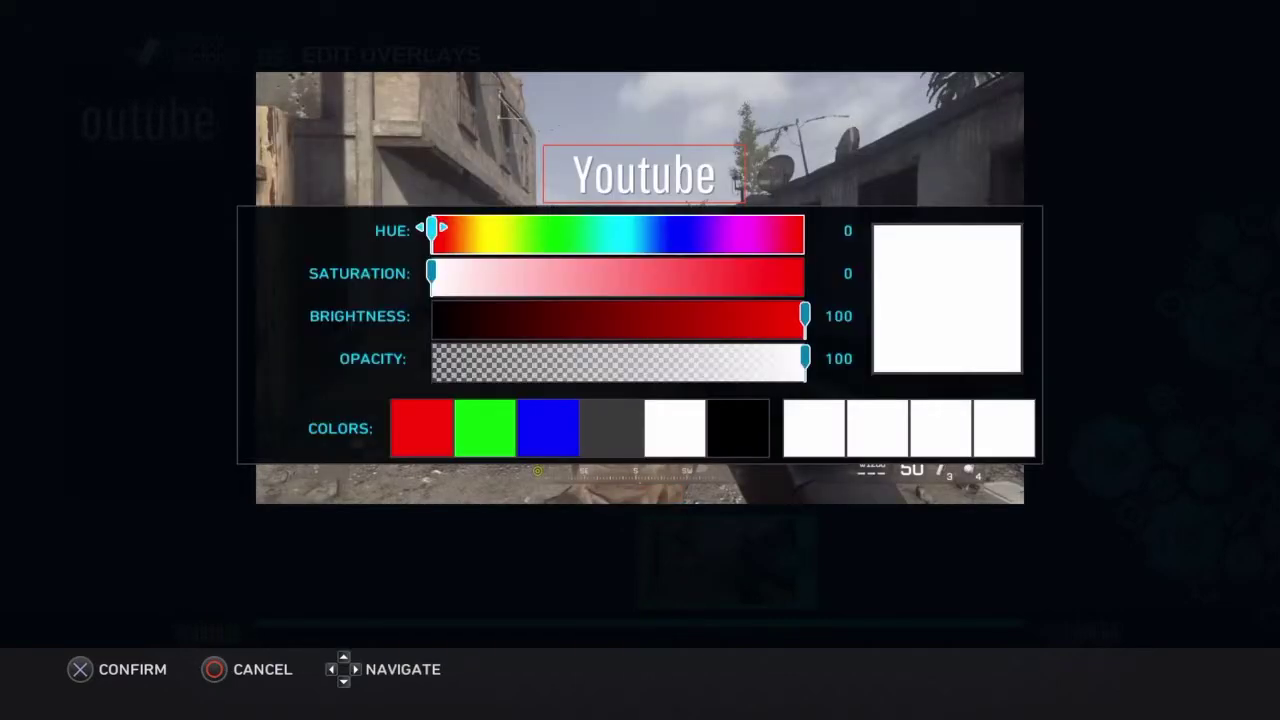
key("Down")
key("Down")
key("Down")
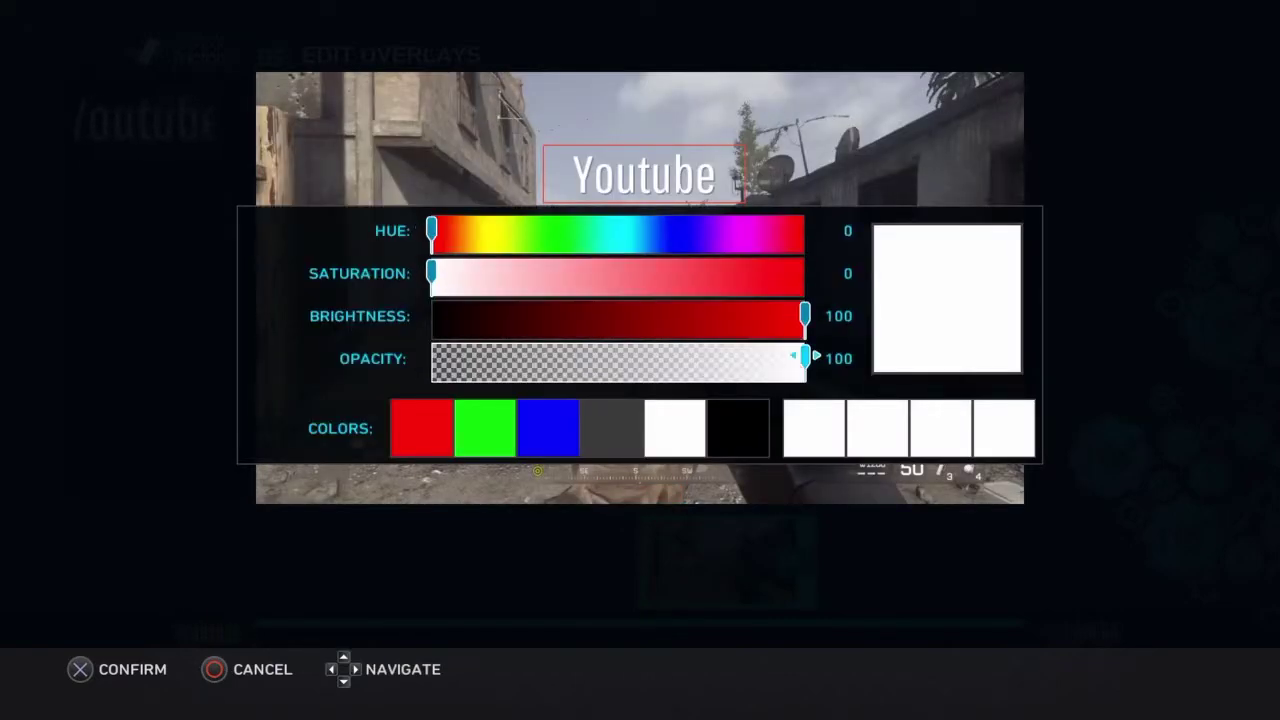
key("Down")
key("Right")
key("Return")
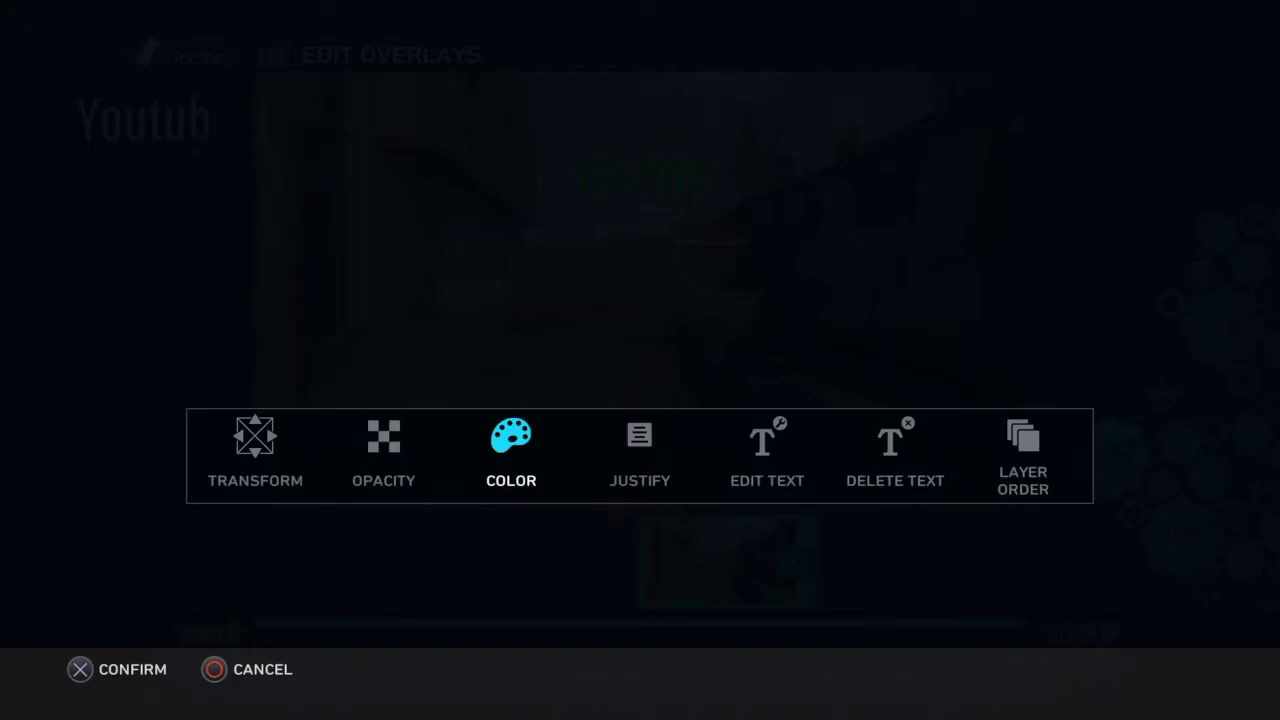
Step: Try custom colours on the "Youtube" text, taking the hue through blue and magenta to 360 and lowering the brightness to about 65
key("Return")
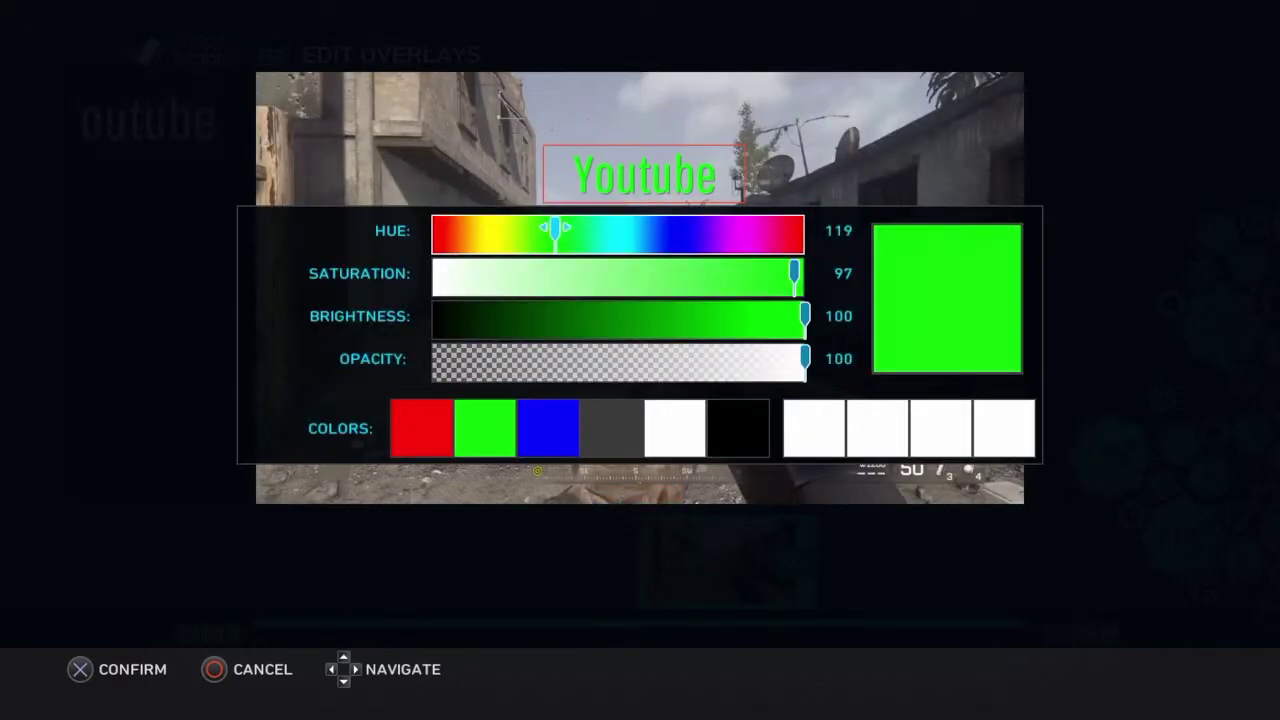
key("Right")
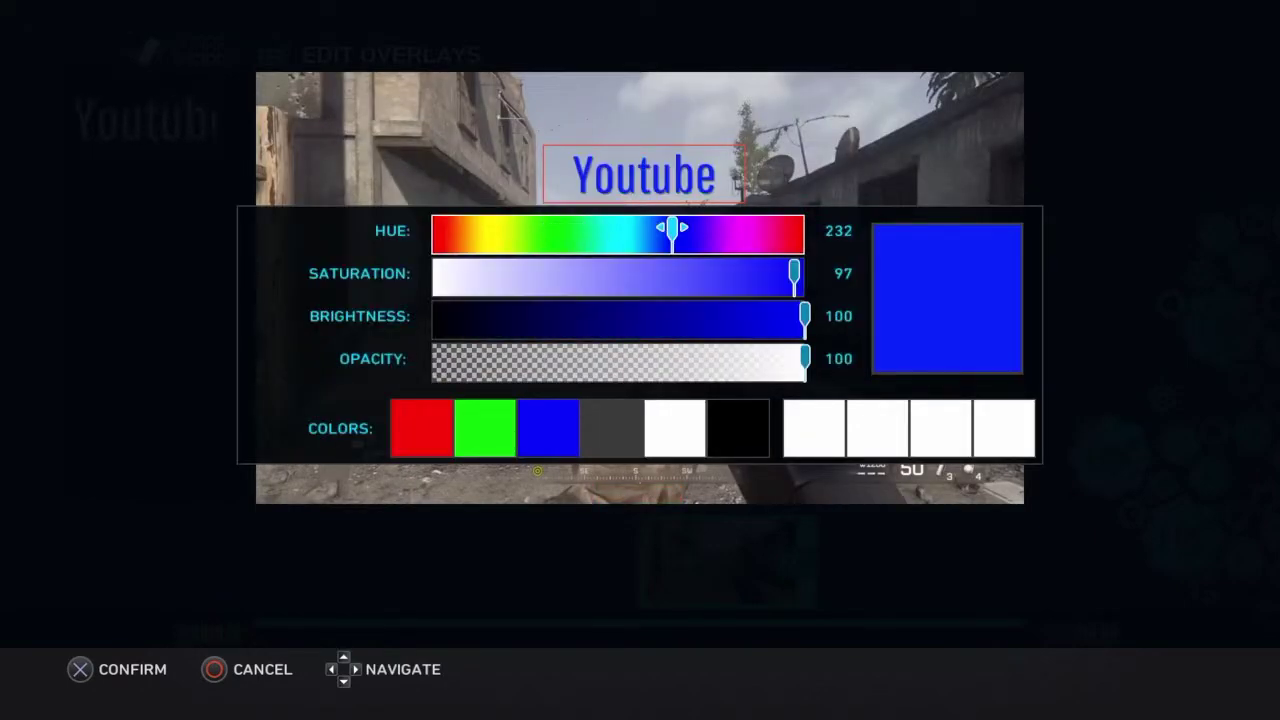
key("Right")
key("Right")
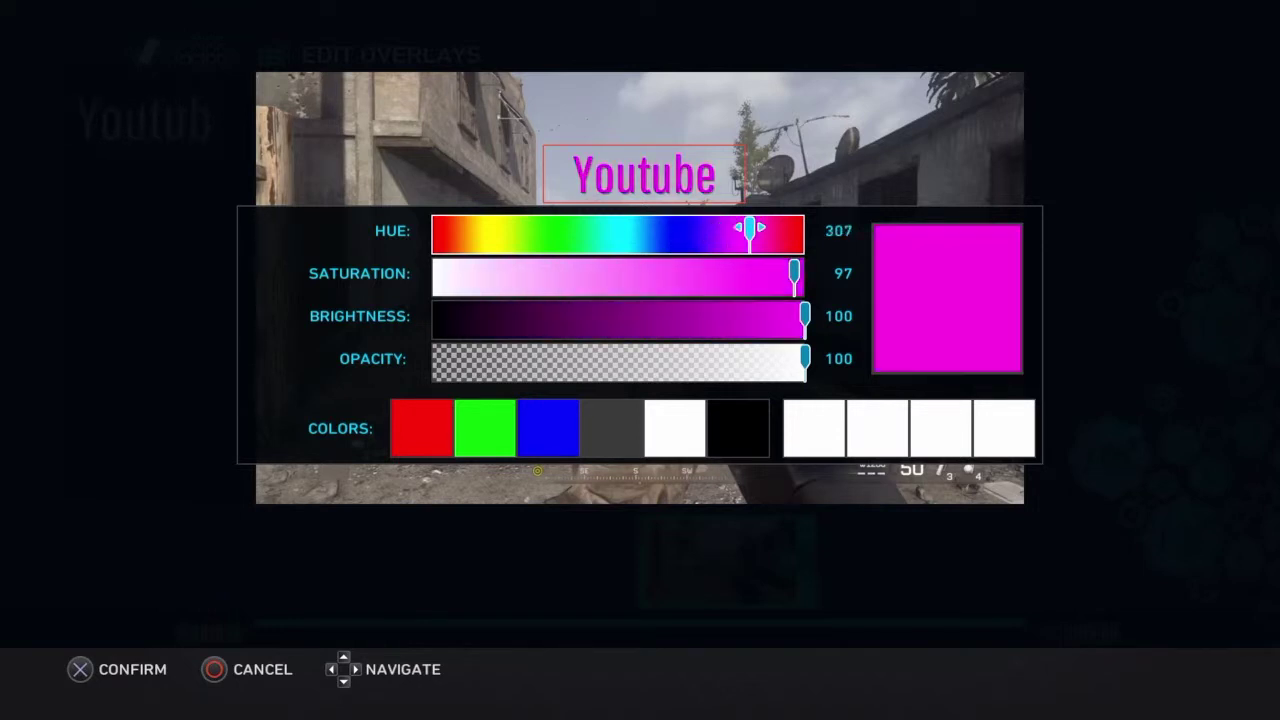
key("Down")
key("Down")
key("Left")
key("Left")
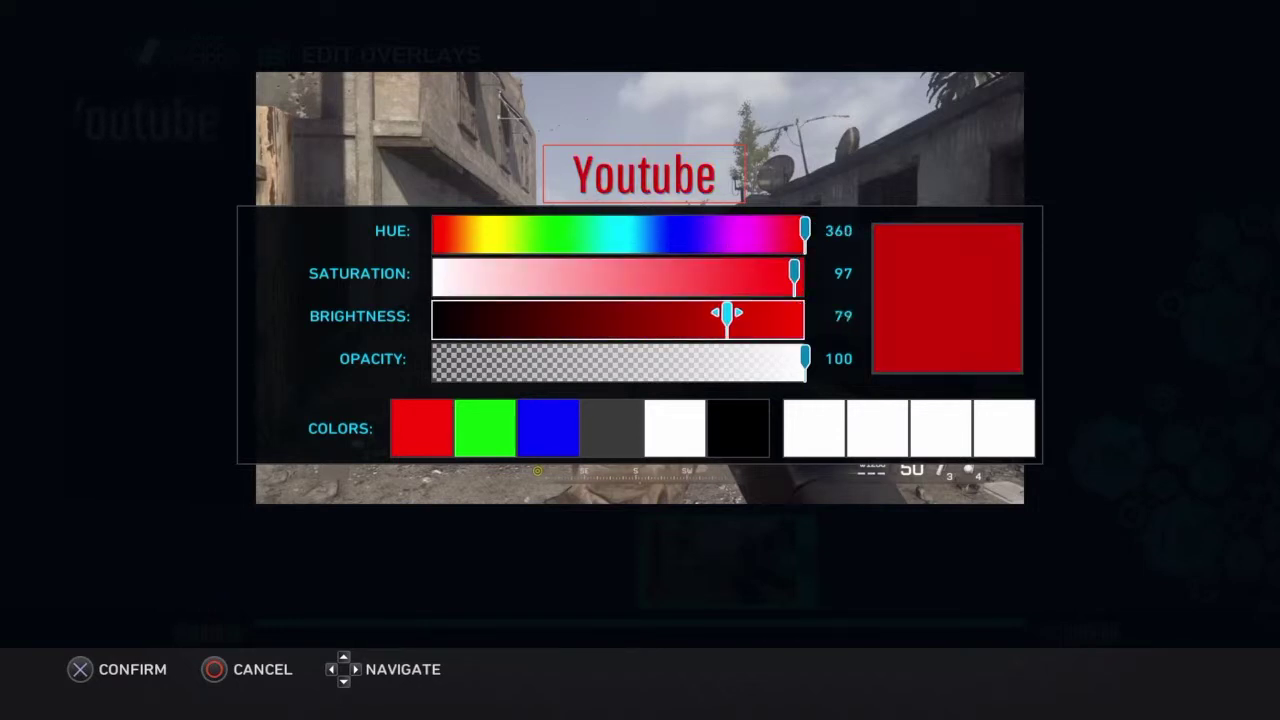
key("Right")
key("Right")
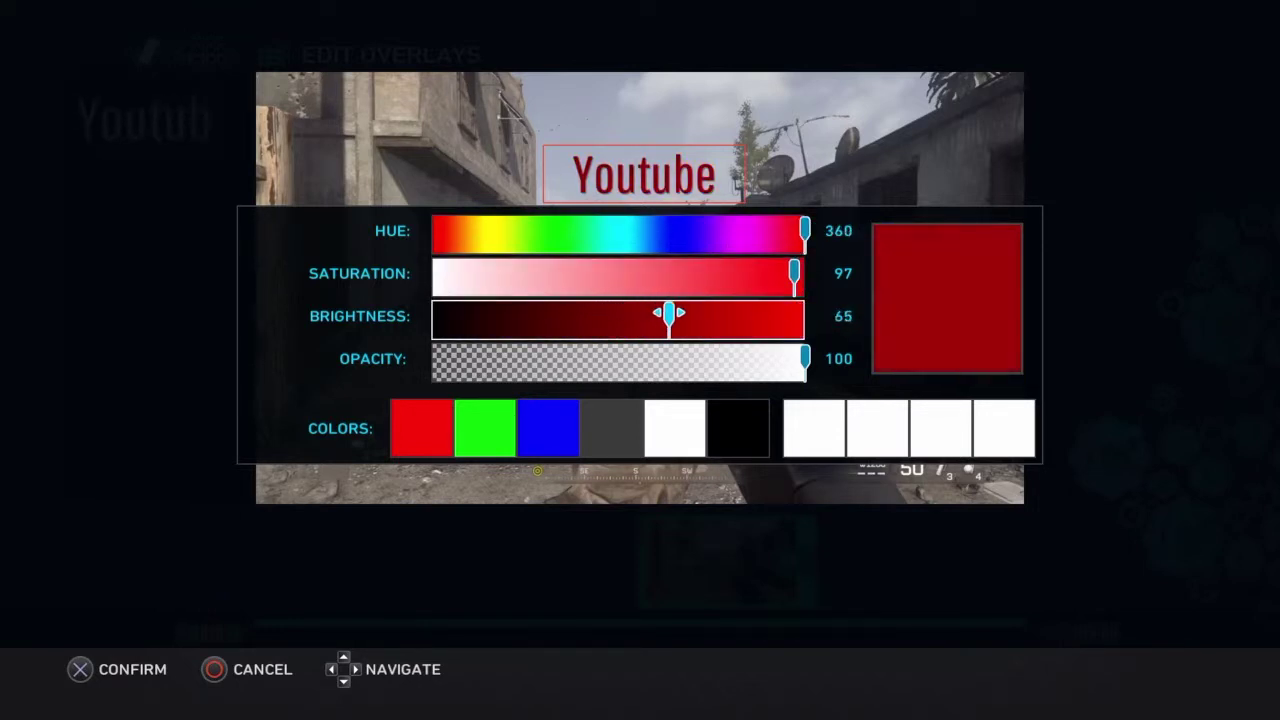
Step: Apply the red preset colour to the "Youtube" text
key("Down")
key("Up")
key("Down")
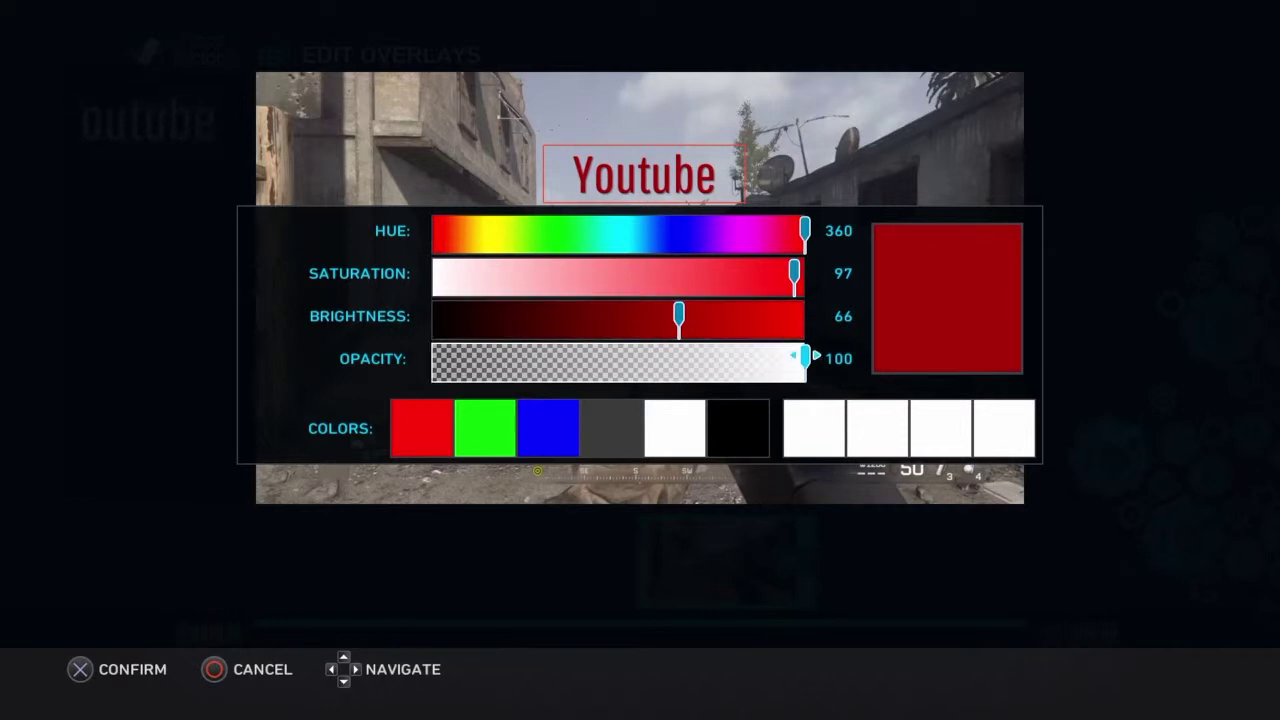
key("Down")
key("Return")
Step: Compare the left, center and right justification options for the "Youtube" text and apply center
key("Right")
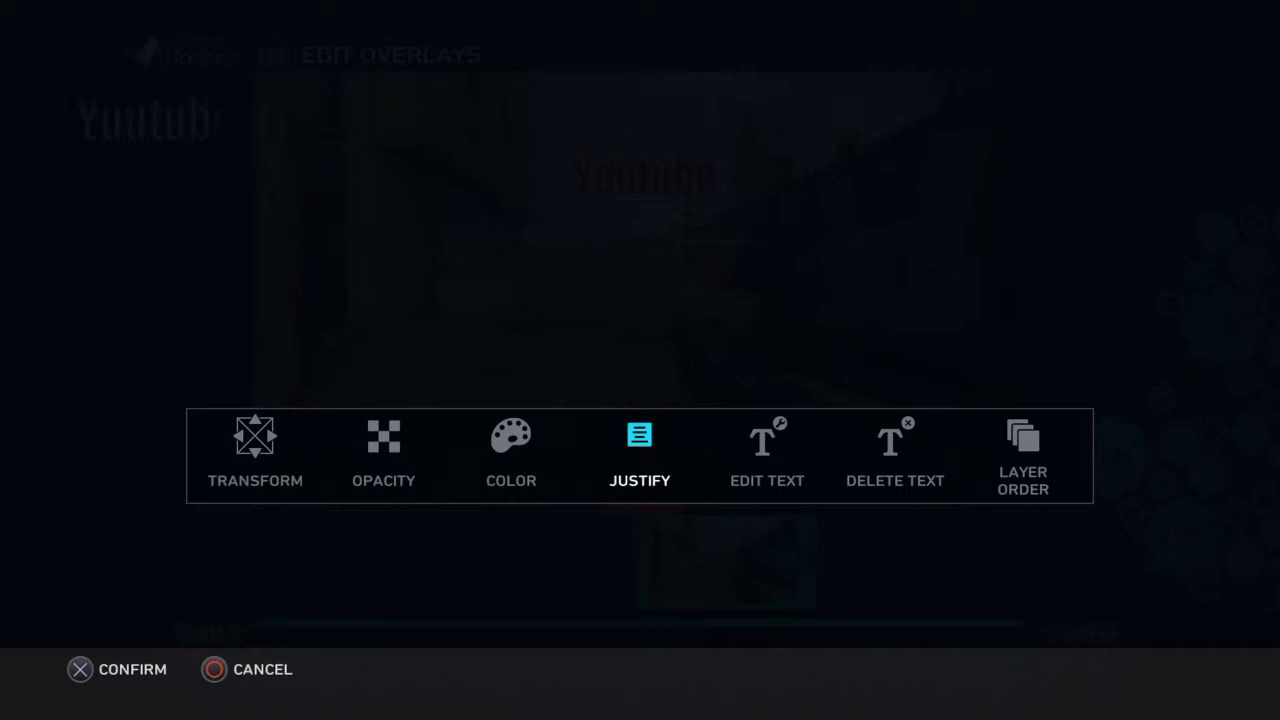
key("Return")
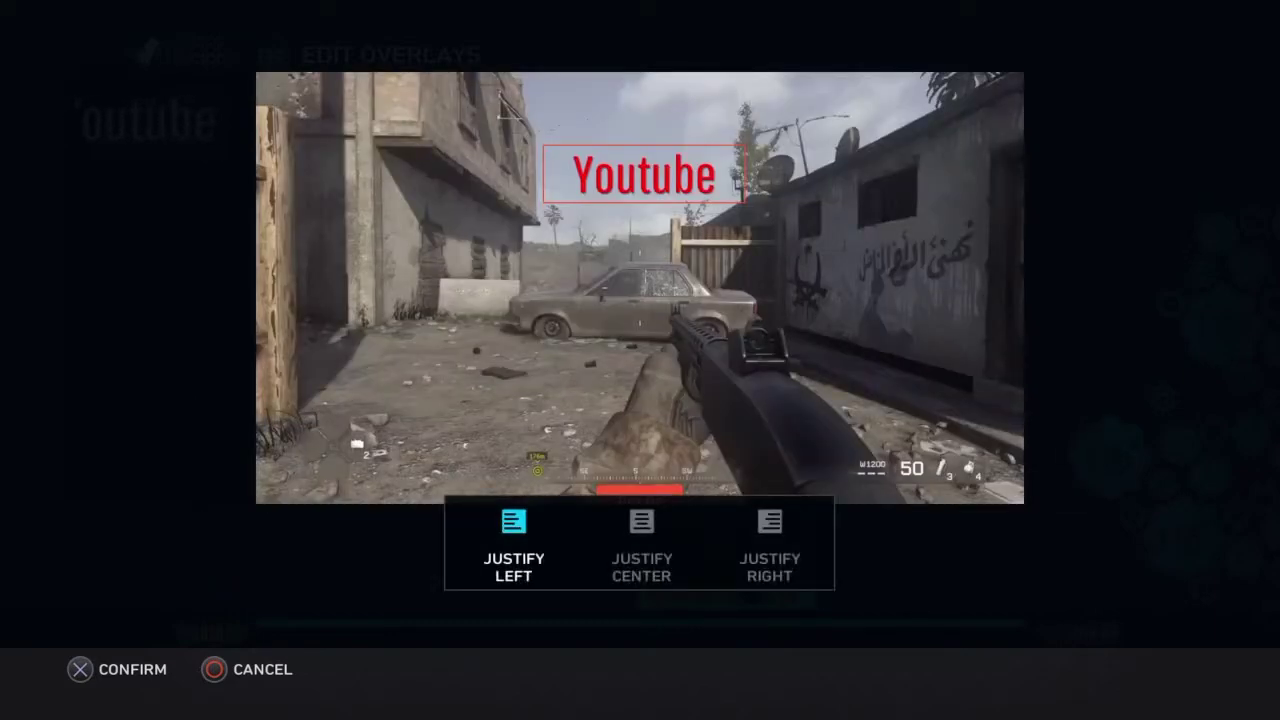
key("Right")
key("Left")
key("Right")
key("Right")
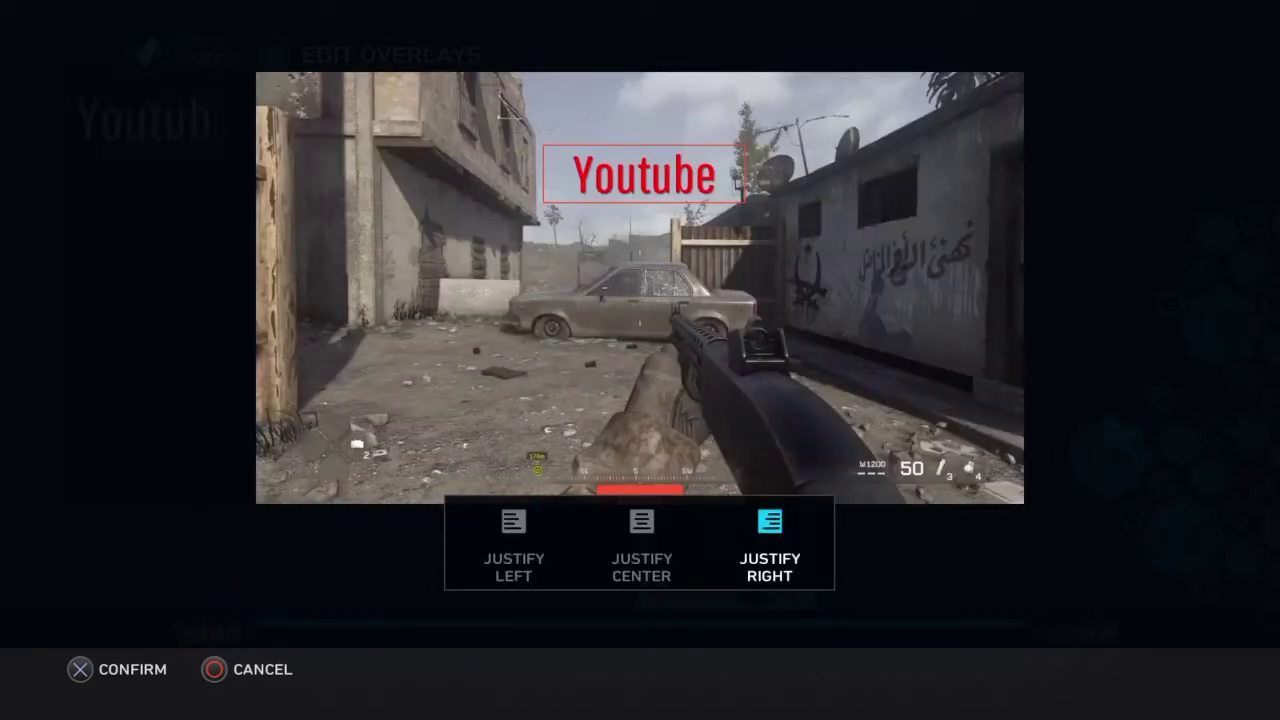
key("Left")
key("Left")
key("Right")
key("Right")
key("Left")
key("Left")
key("Right")
key("Right")
key("Left")
key("Left")
key("Right")
key("Return")
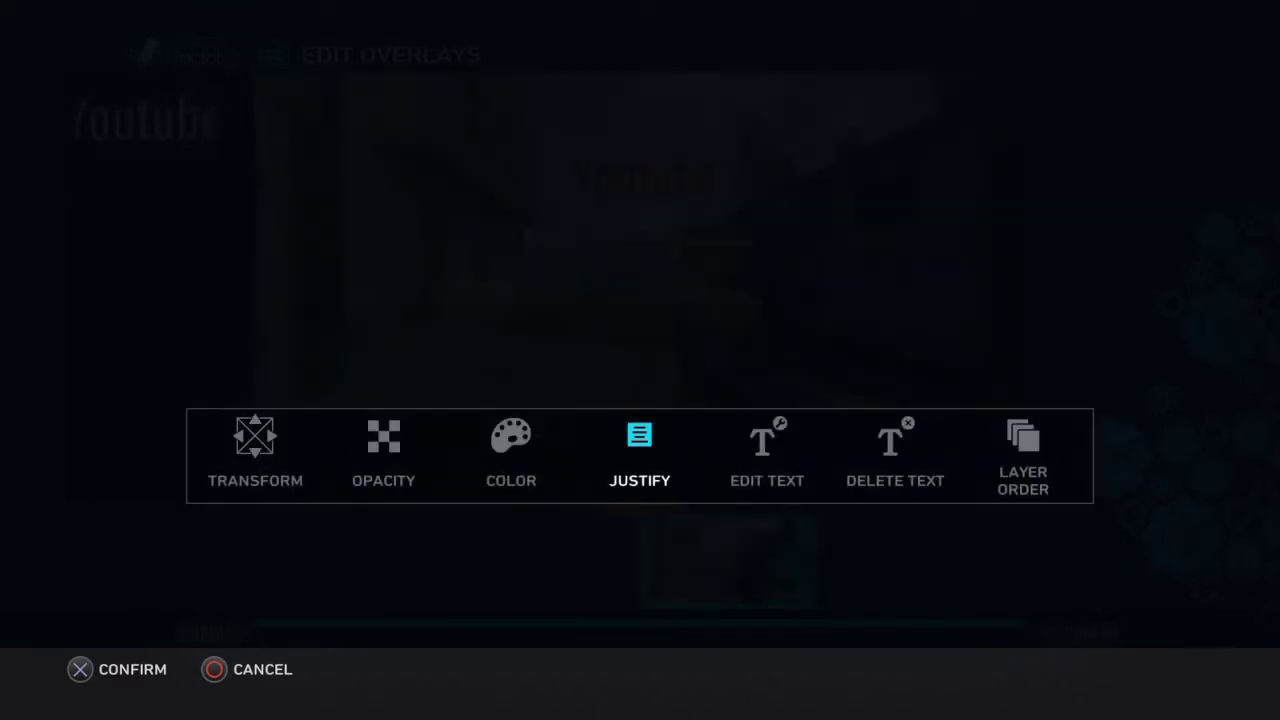
key("Right")
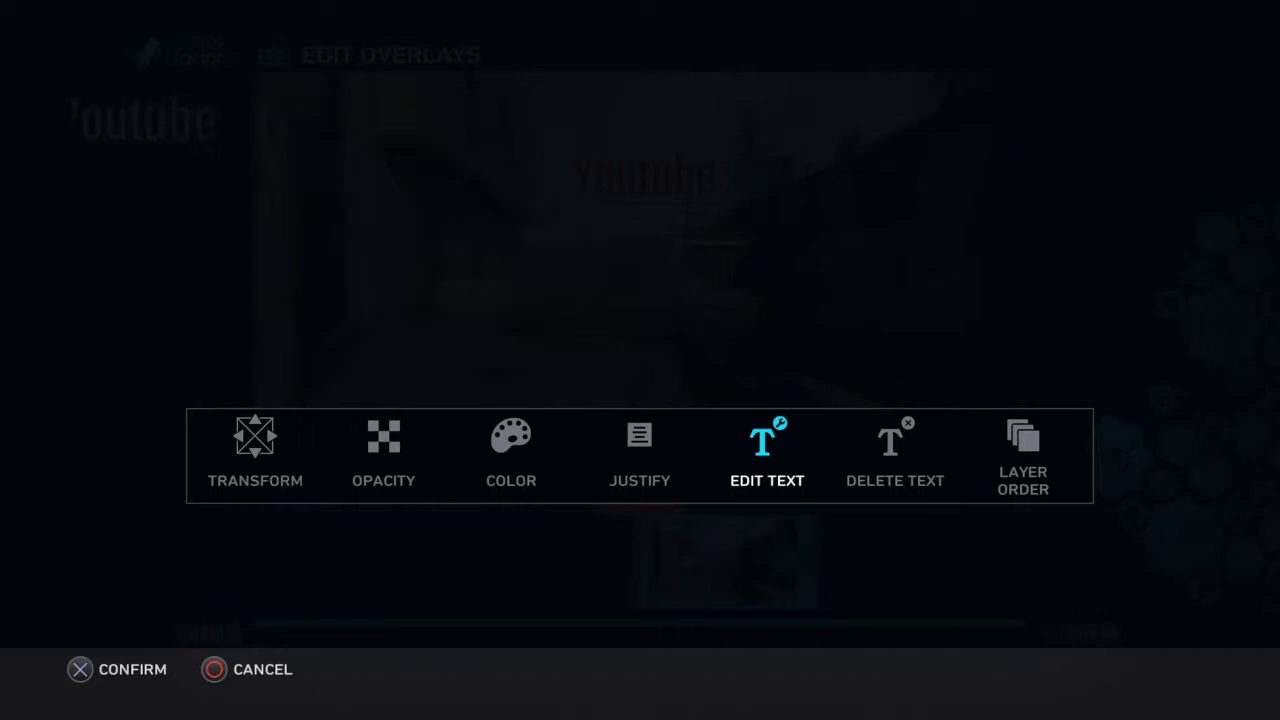
key("Right")
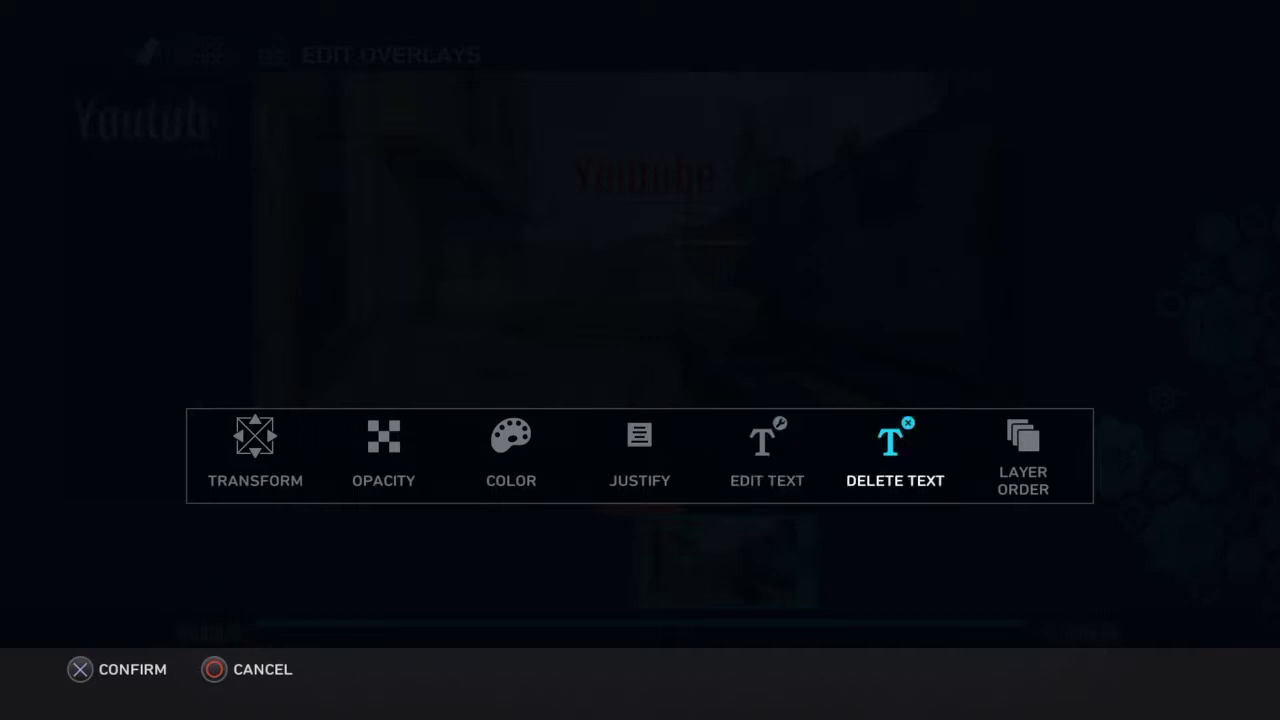
key("Escape")
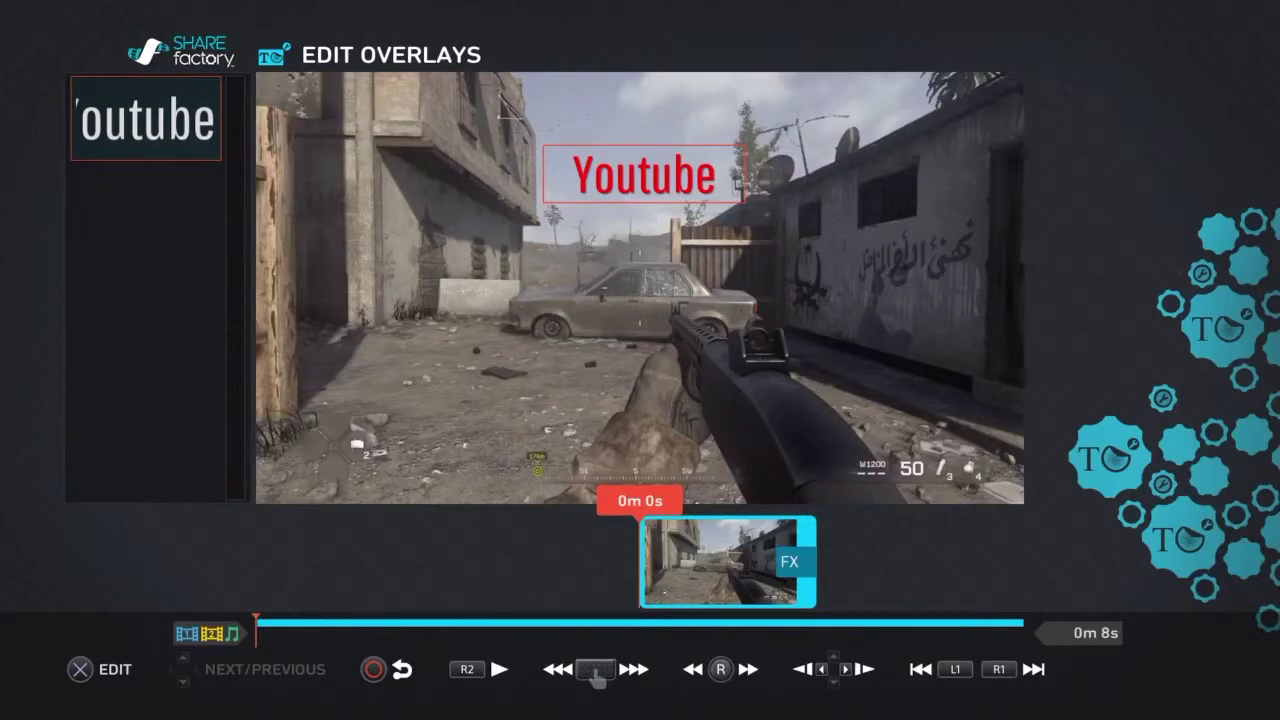
Step: Transform the "Youtube" text by moving it up and to the left, towards the building beside the sky
key("Return")
key("Left")
key("Left")
key("Left")
key("Return")
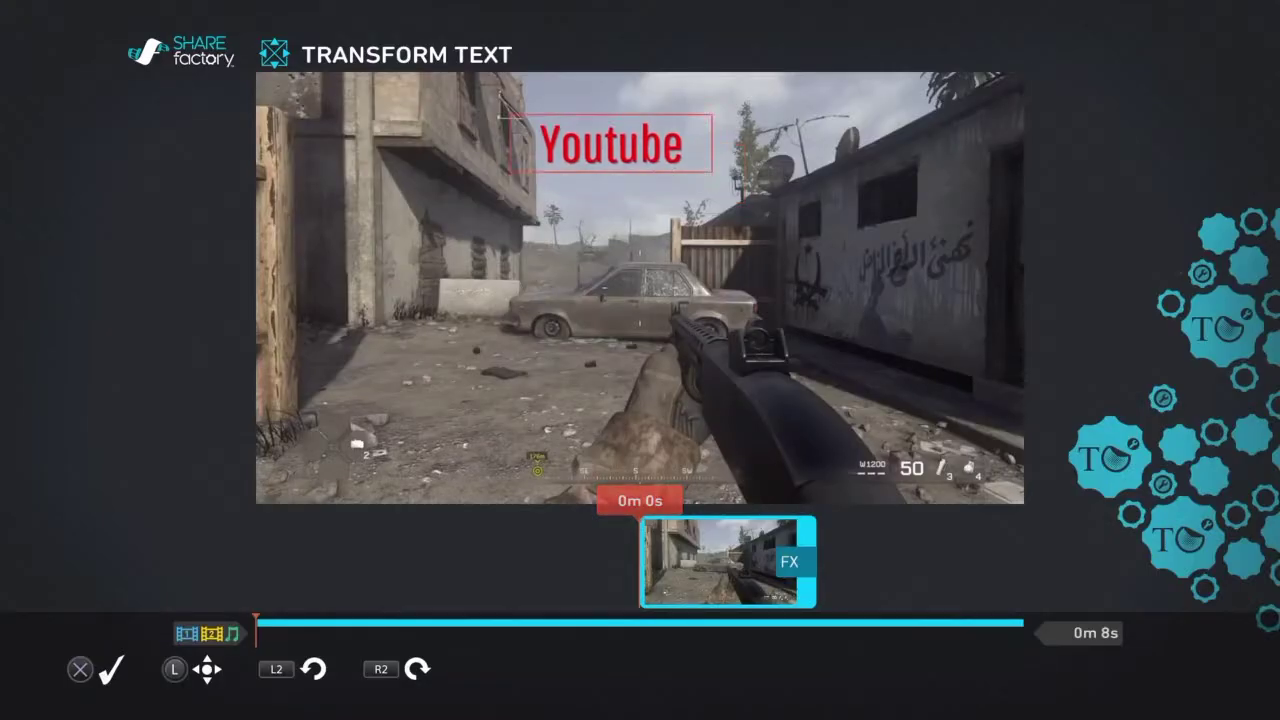
key("Left")
key("Up")
key("Return")
key("Escape")
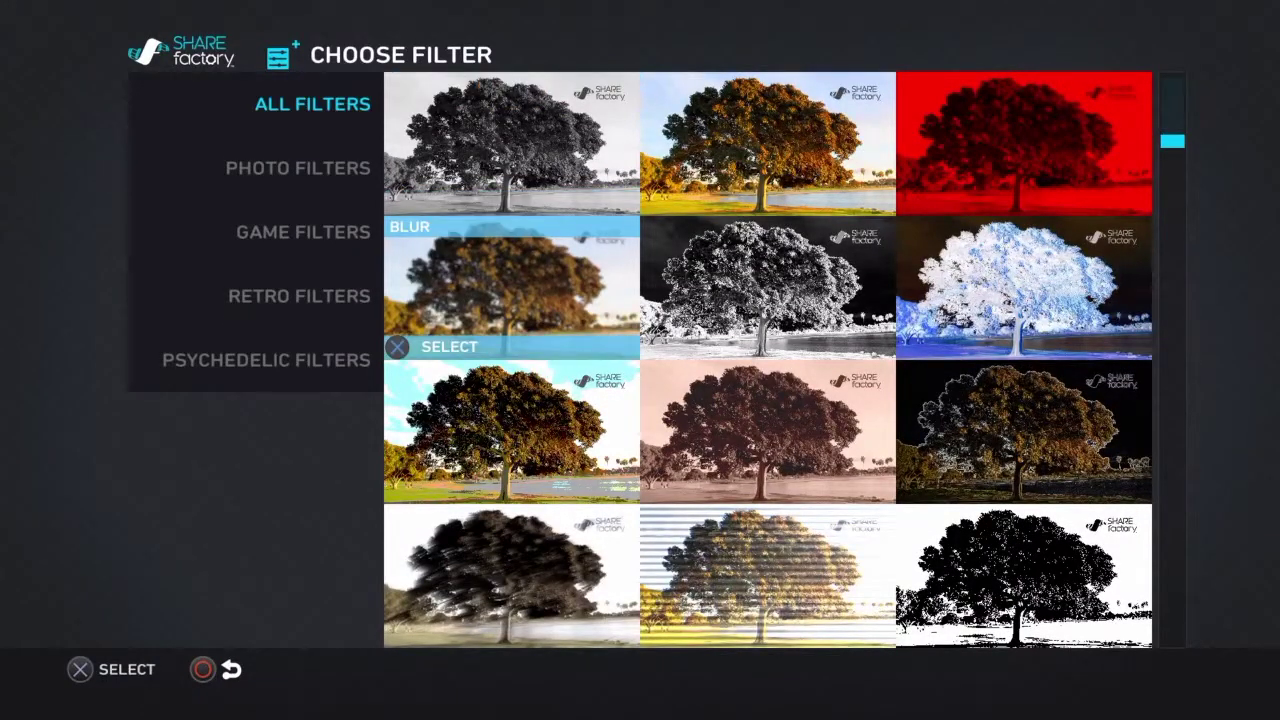
Step: Examine the filters in the All Filters category, from Blur down to Spectrum and the rows below
key("Down")
key("Down")
key("Down")
key("Right")
key("Down")
key("Left")
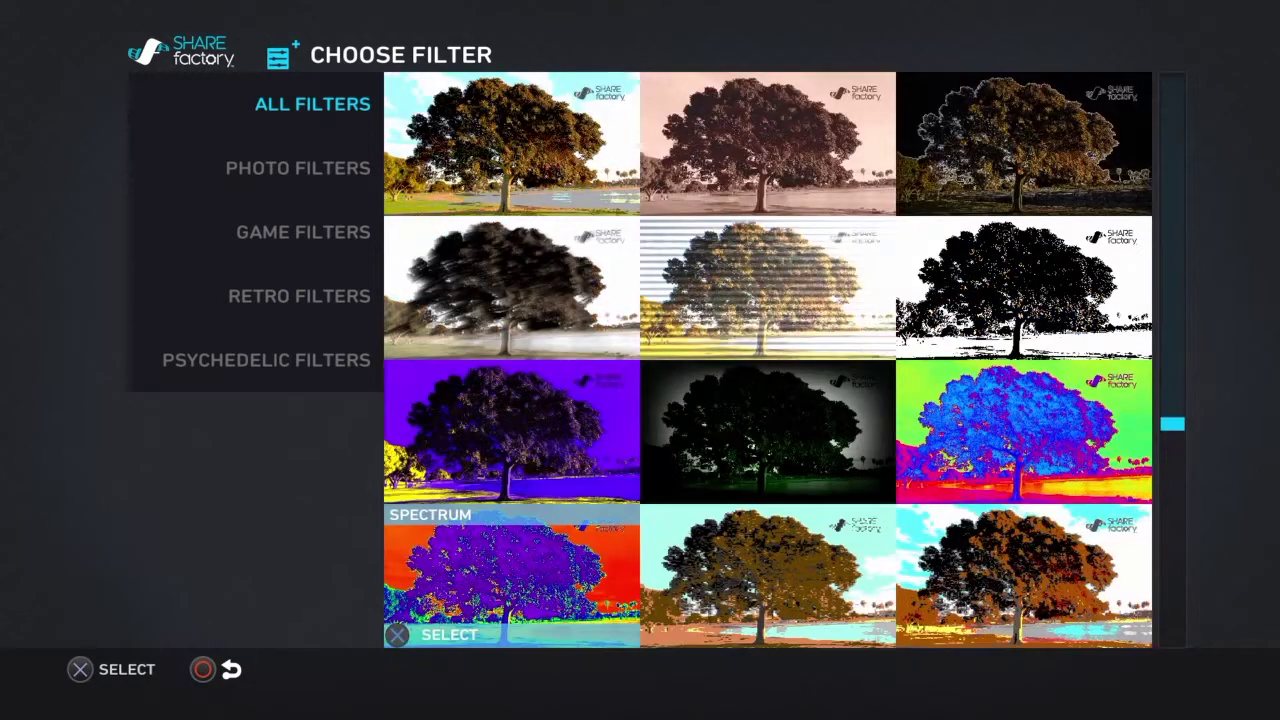
key("Down")
Step: Examine the filters offered in the Photo Filters category, down to the Two Color row
key("Left")
key("Down")
key("Return")
key("Left")
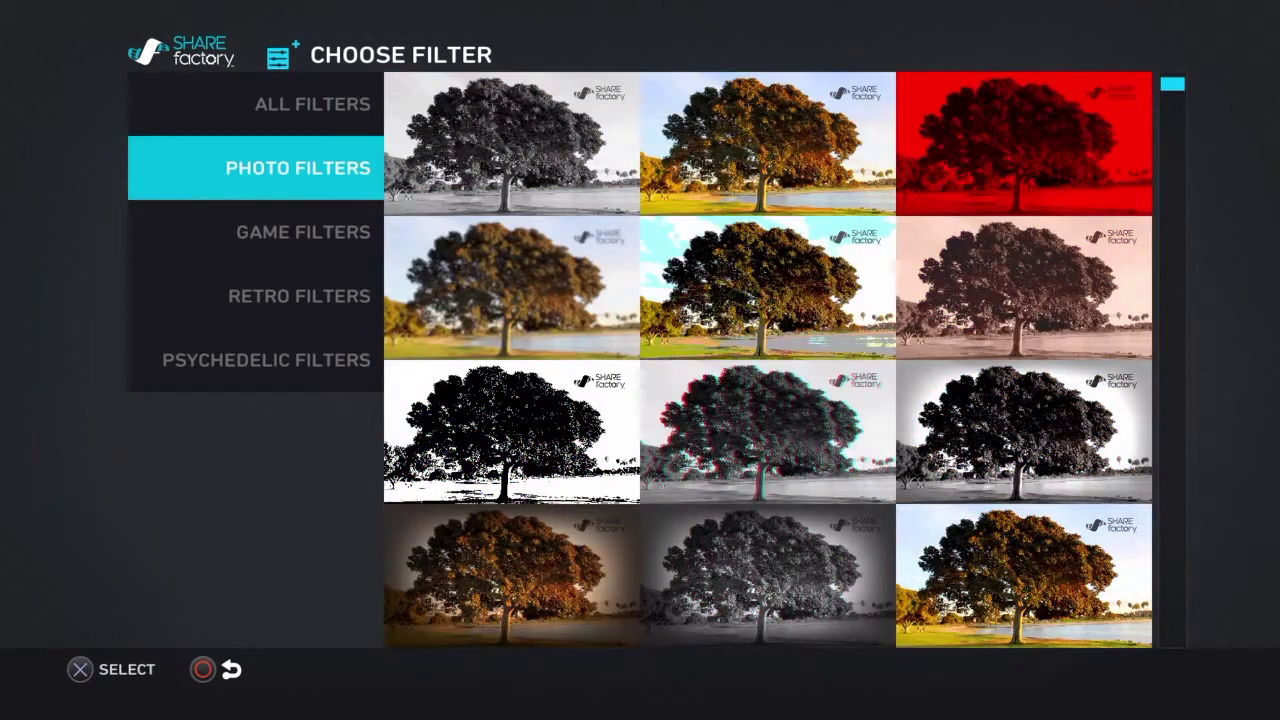
key("Right")
key("Down")
key("Down")
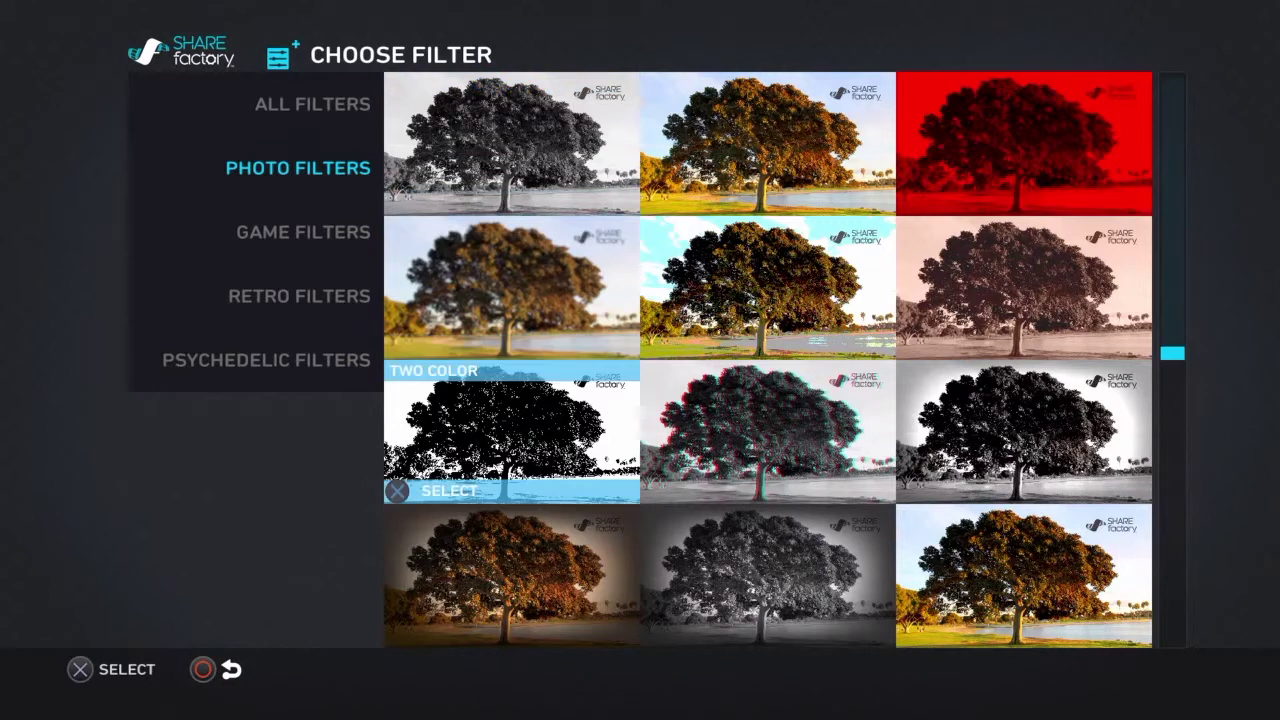
Step: Examine the Game Filters, Retro Filters and Psychedelic Filters categories in turn
key("Left")
key("Down")
key("Return")
key("Left")
key("Down")
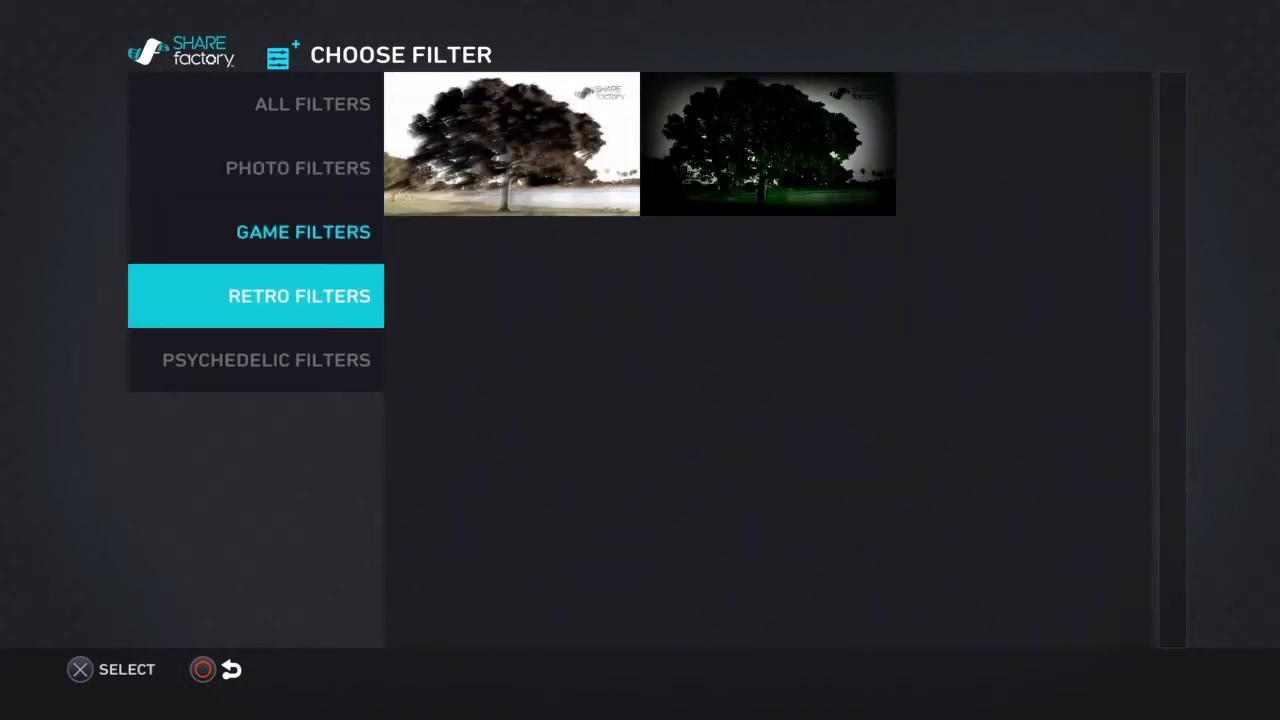
key("Return")
key("Left")
key("Down")
key("Return")
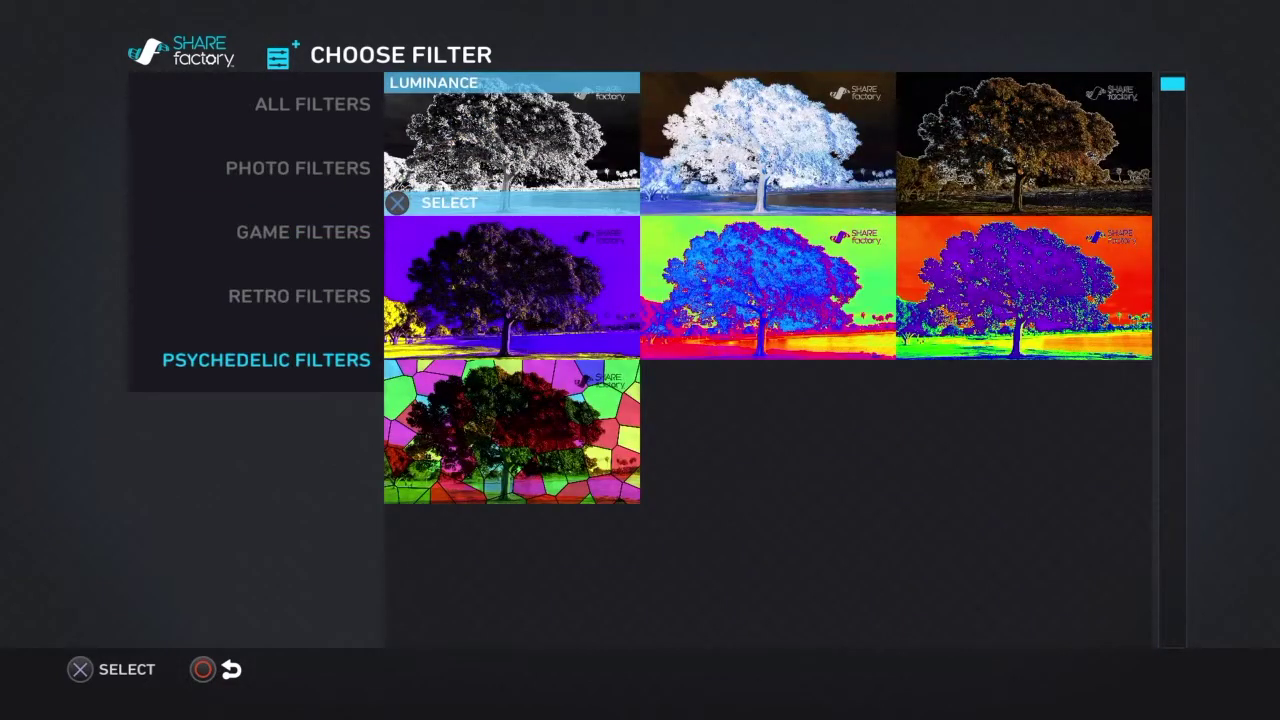
Step: Examine the filters in the All Filters category again, down to the Night Vision row
key("Left")
key("Up")
key("Up")
key("Up")
key("Up")
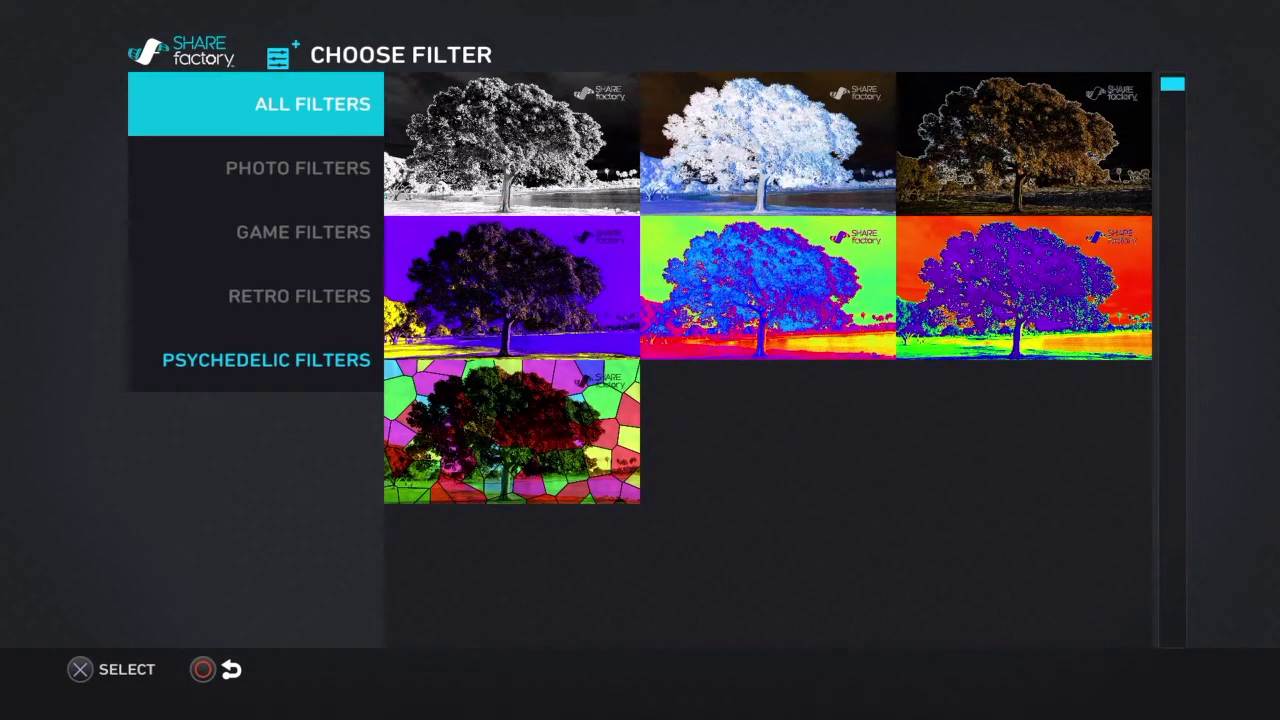
key("Return")
key("Right")
key("Down")
key("Down")
key("Down")
key("Down")
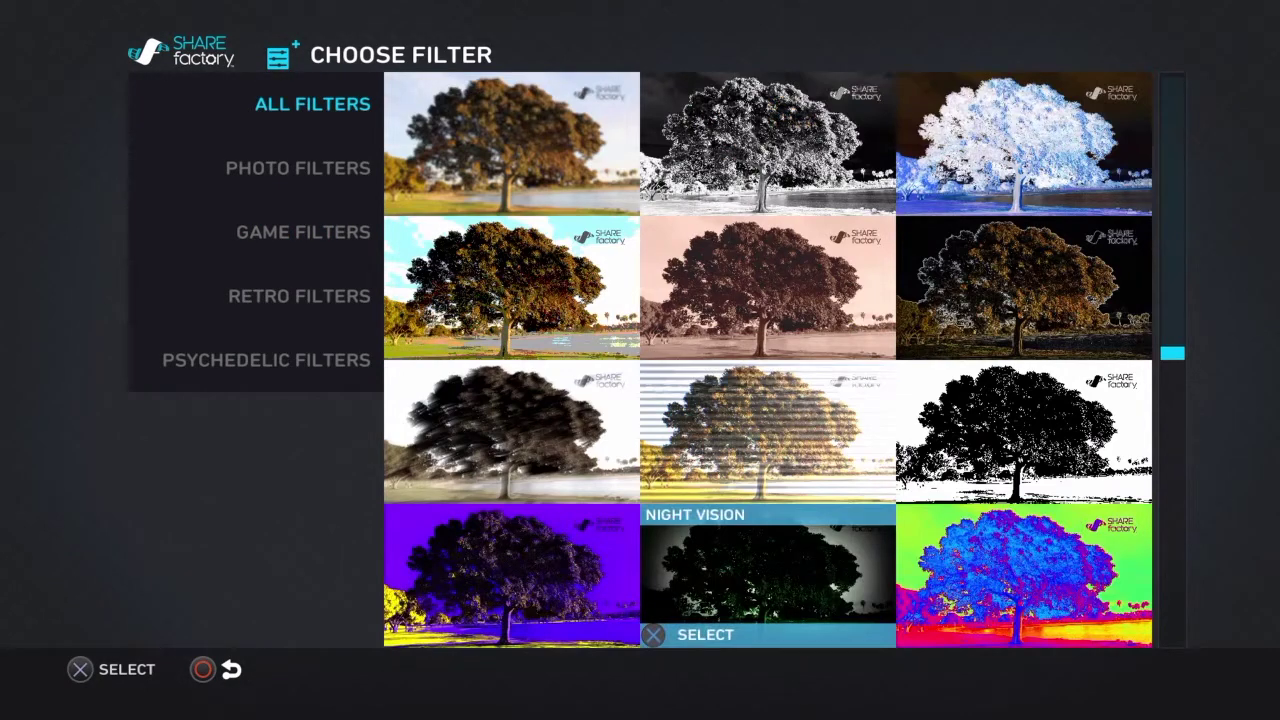
Step: Apply the Black & White filter to the gameplay clip
key("Left")
key("Up")
key("Up")
key("Up")
key("Up")
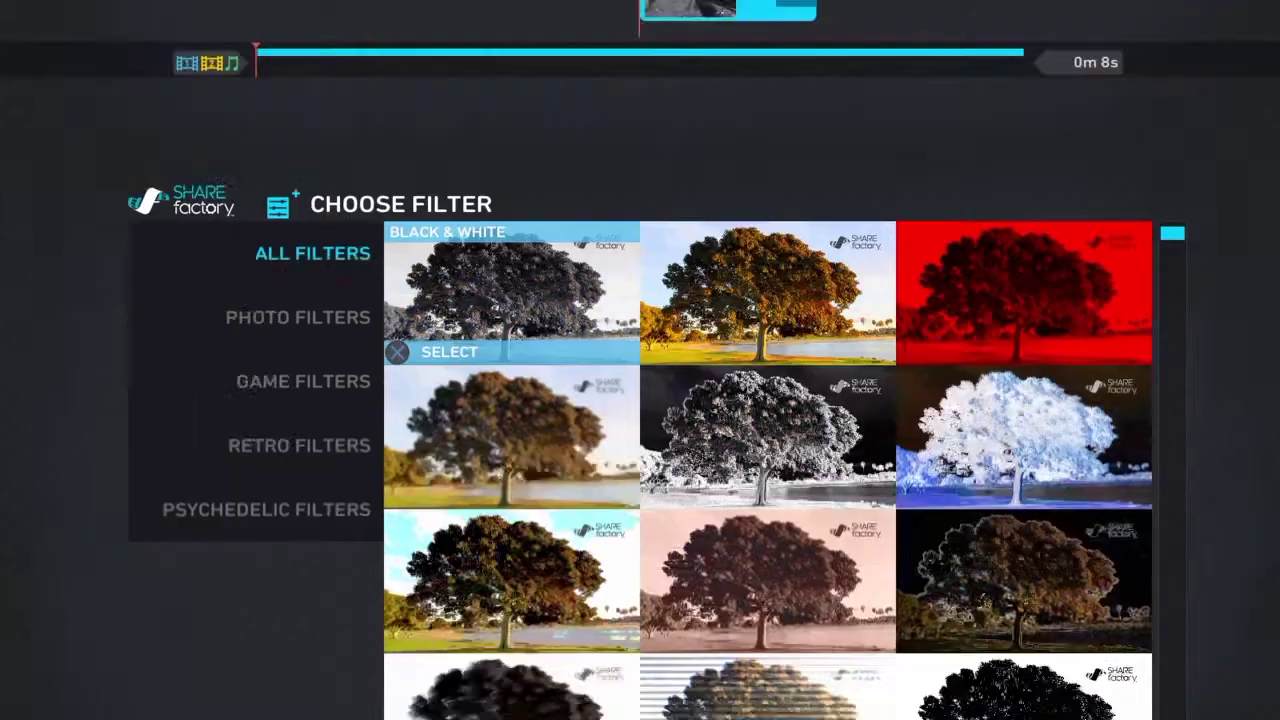
key("Return")
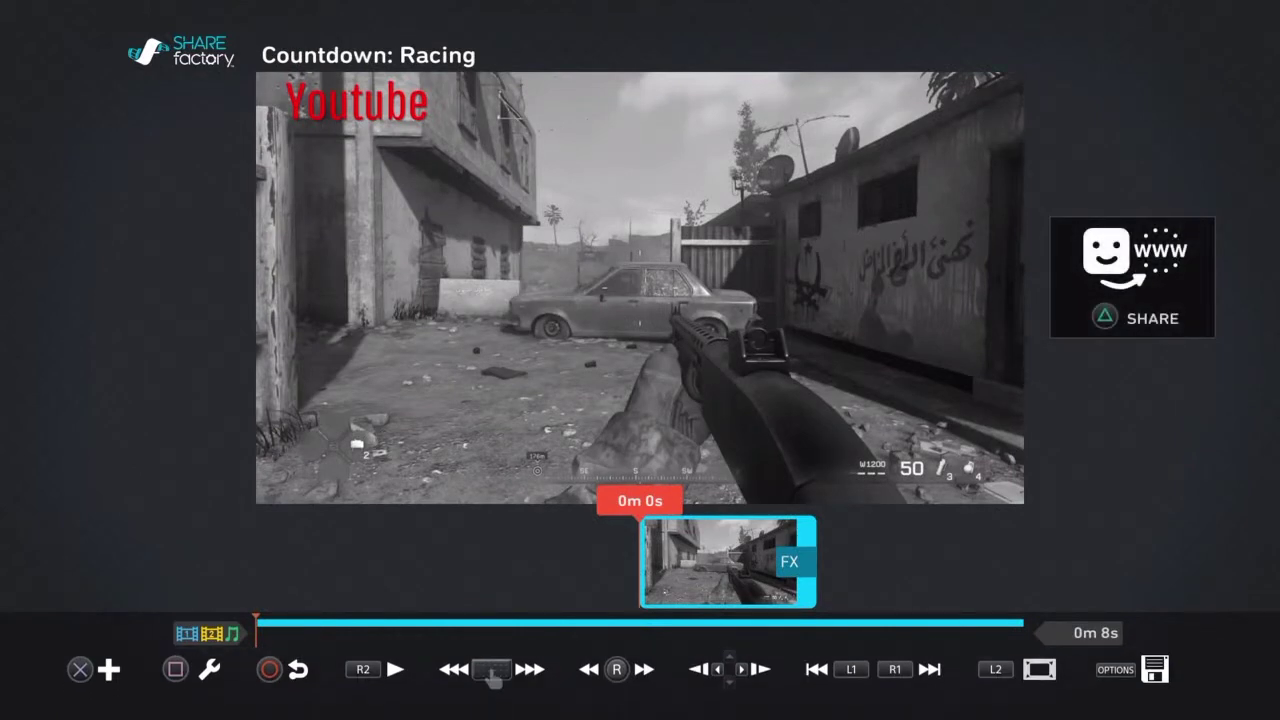
Step: Reselect the Black & White filter and add a layout with black bars above and below the clip
key("Return")
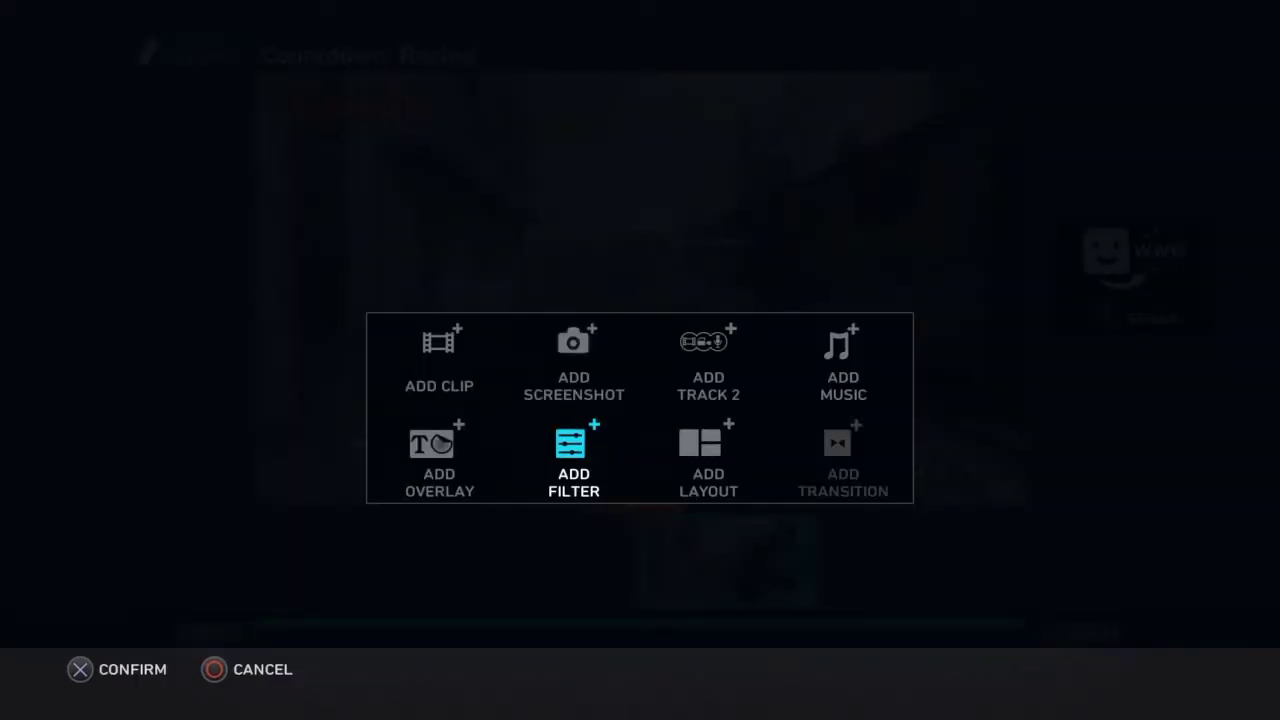
key("Return")
key("Down")
key("Down")
key("Up")
key("Up")
key("Right")
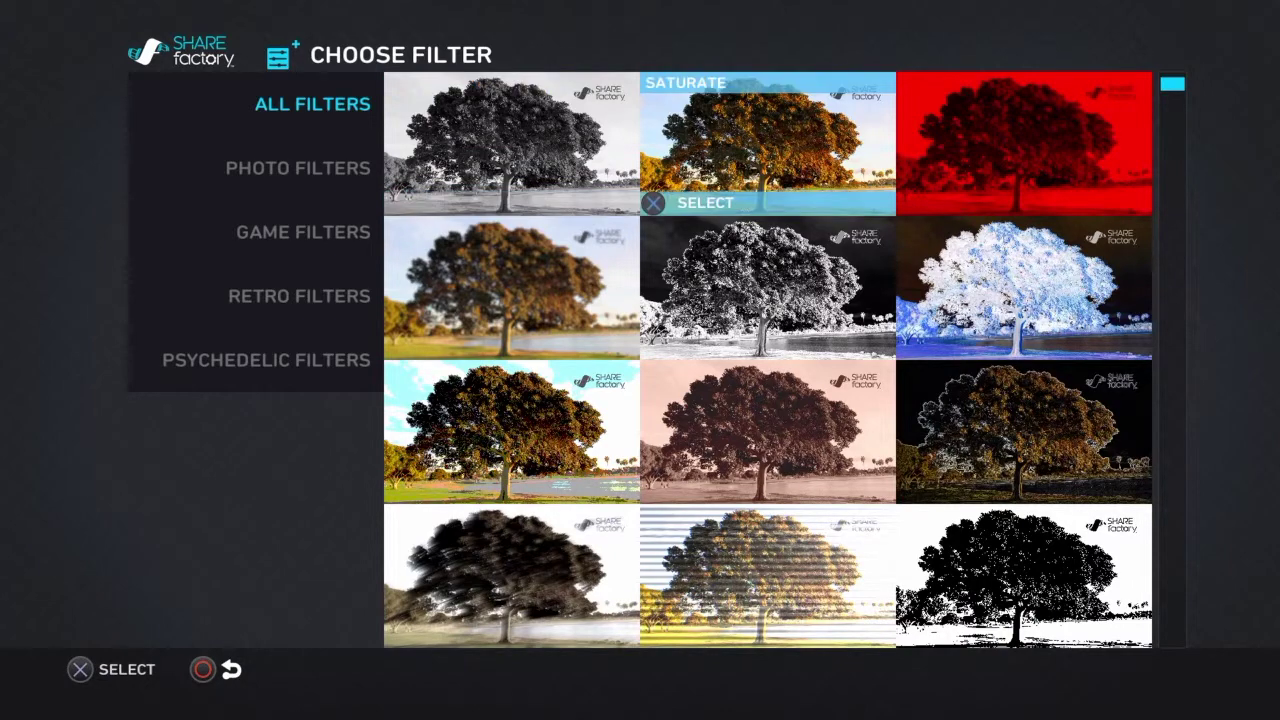
key("Left")
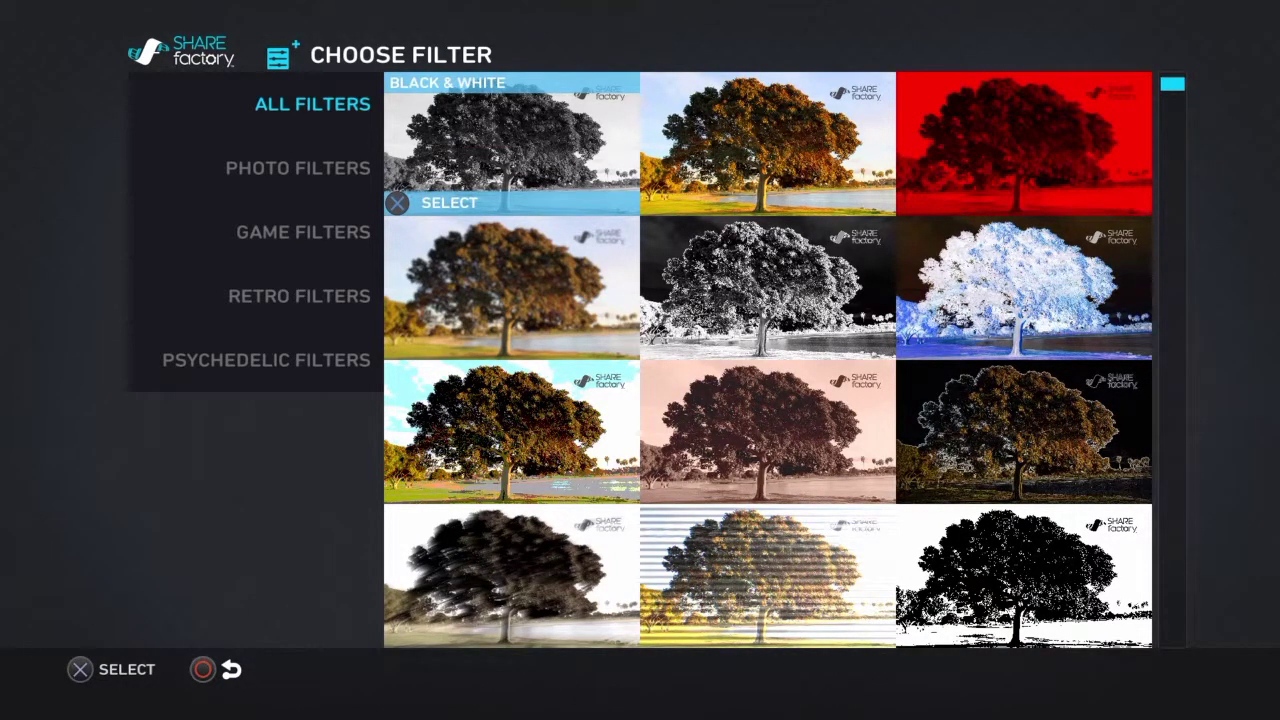
key("Return")
key("Return")
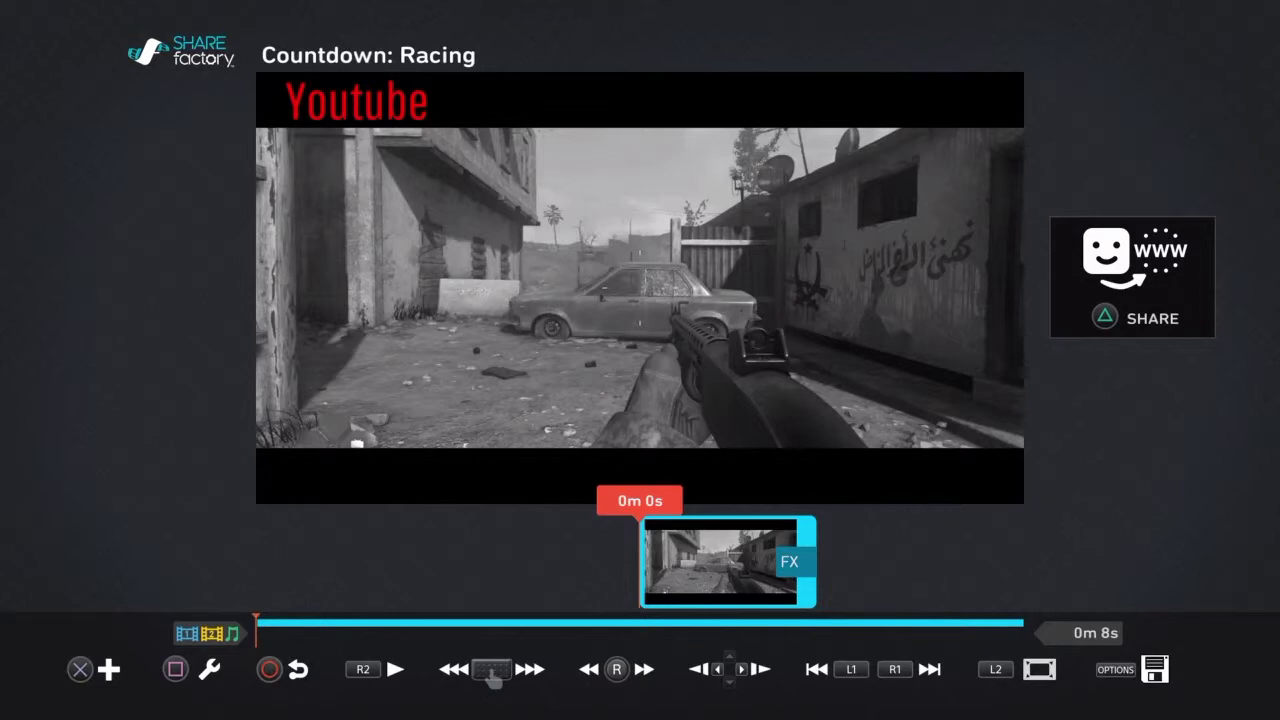
key("Right")
key("Left")
key("Return")
key("Escape")
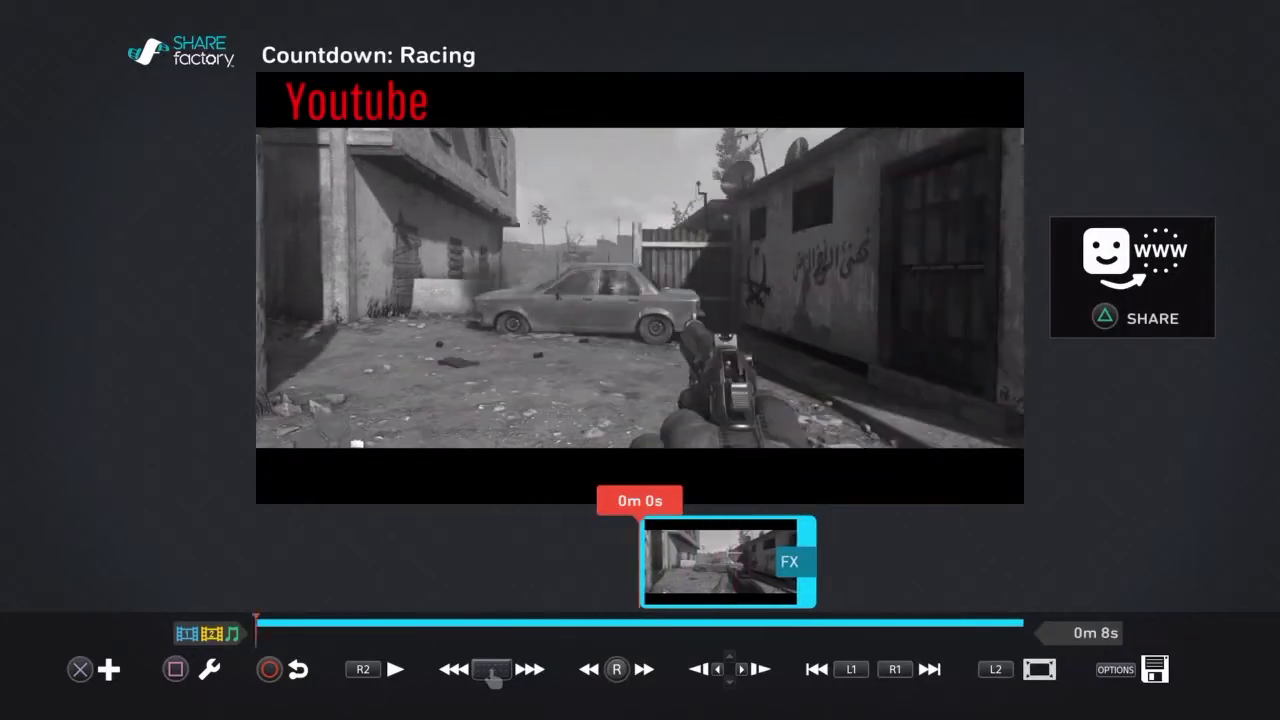
key("Return")
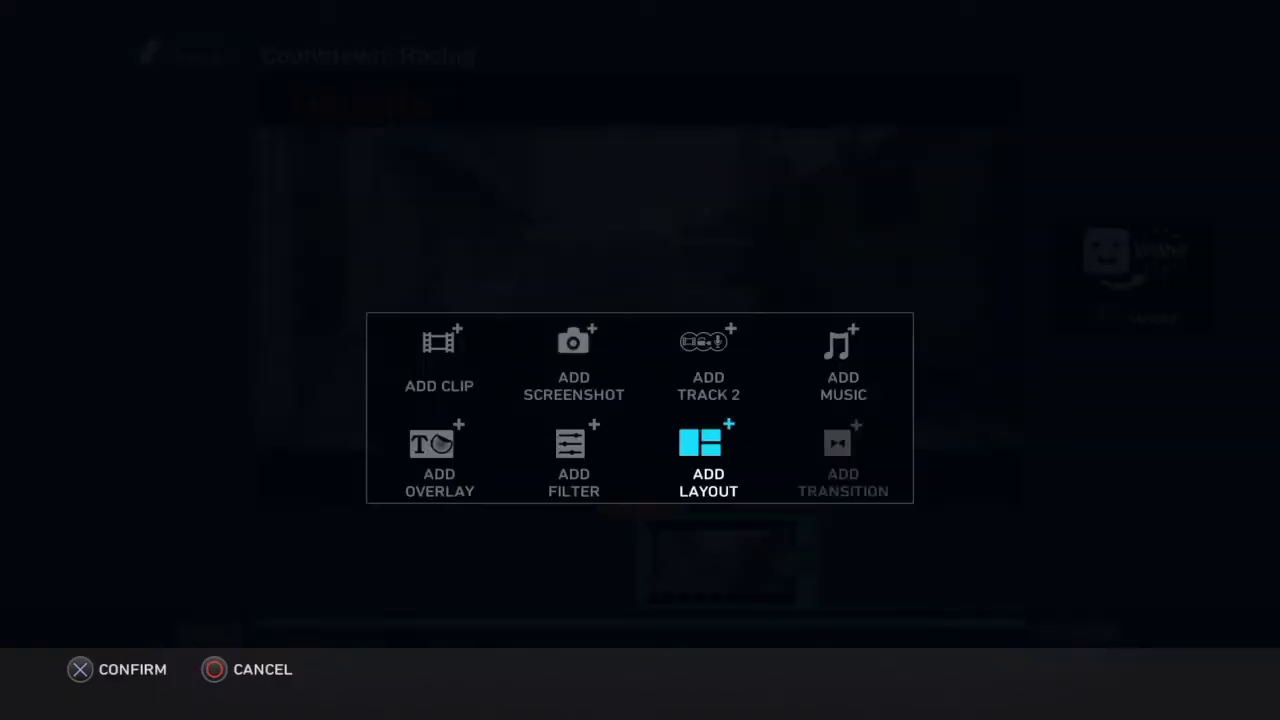
key("Escape")
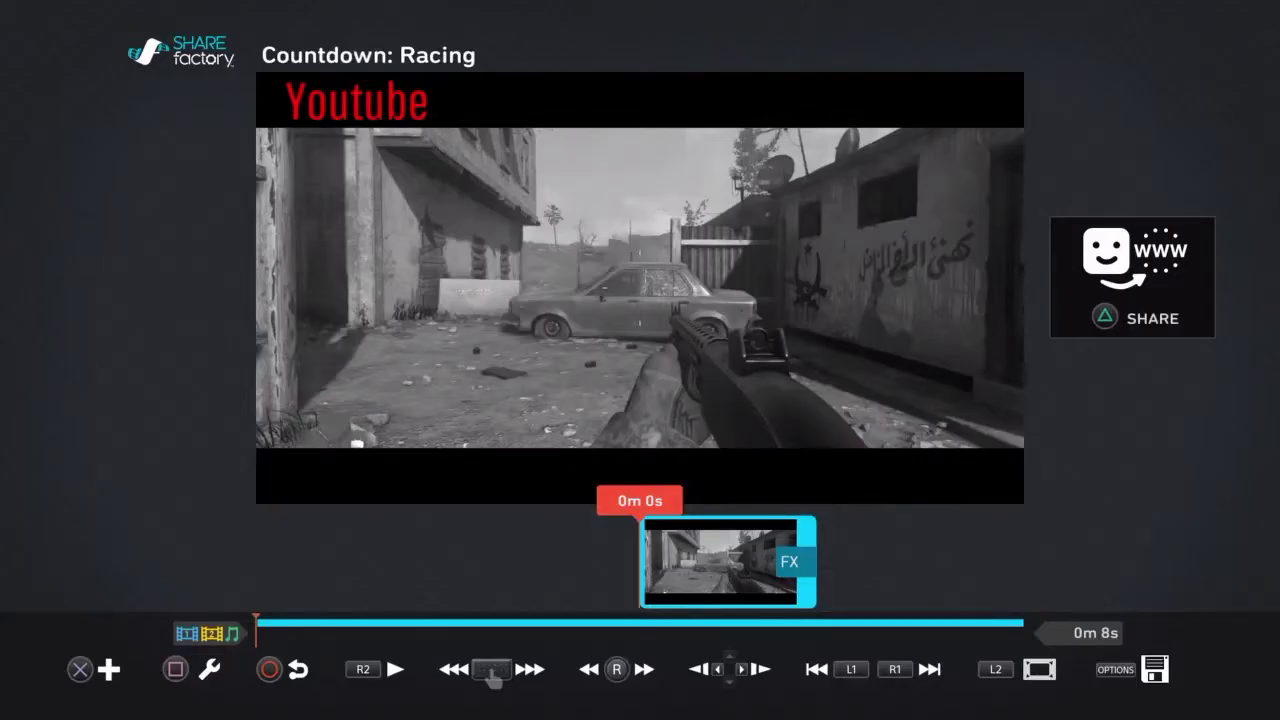
Step: Slow the clip to 1/4 play speed with Time Bender in Step mode
key("Return")
key("Right")
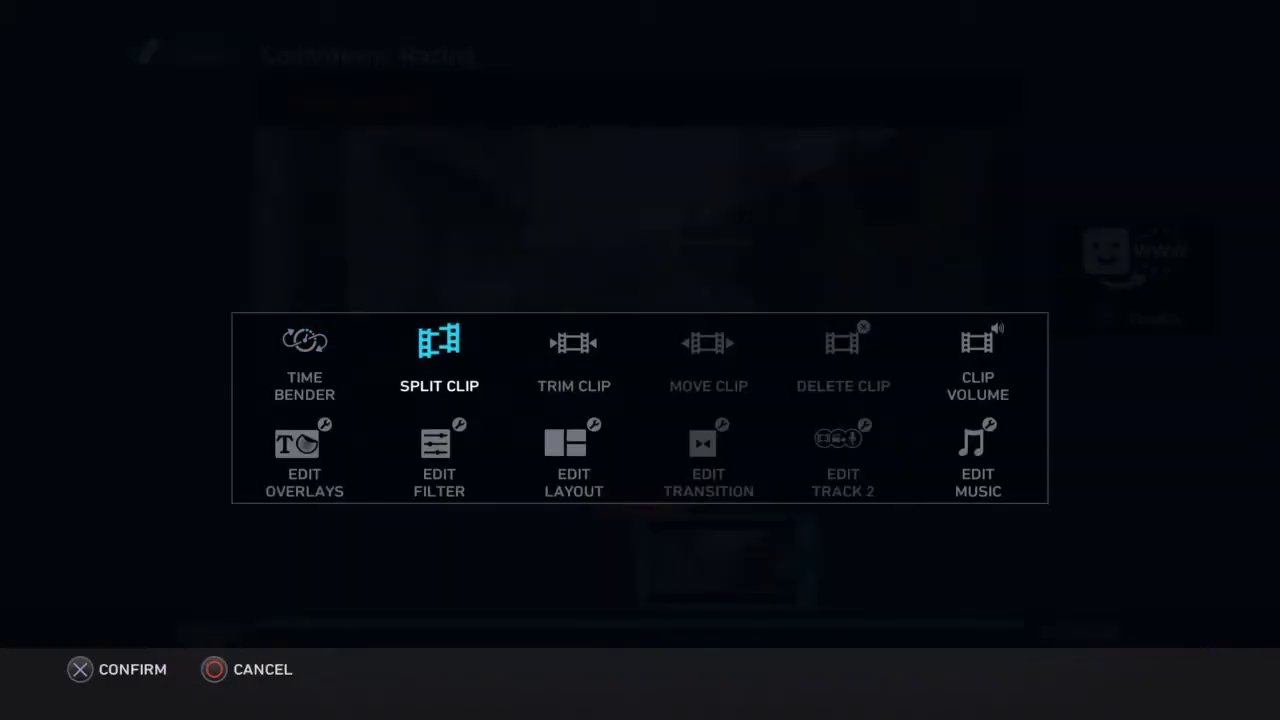
key("Left")
key("Right")
key("Left")
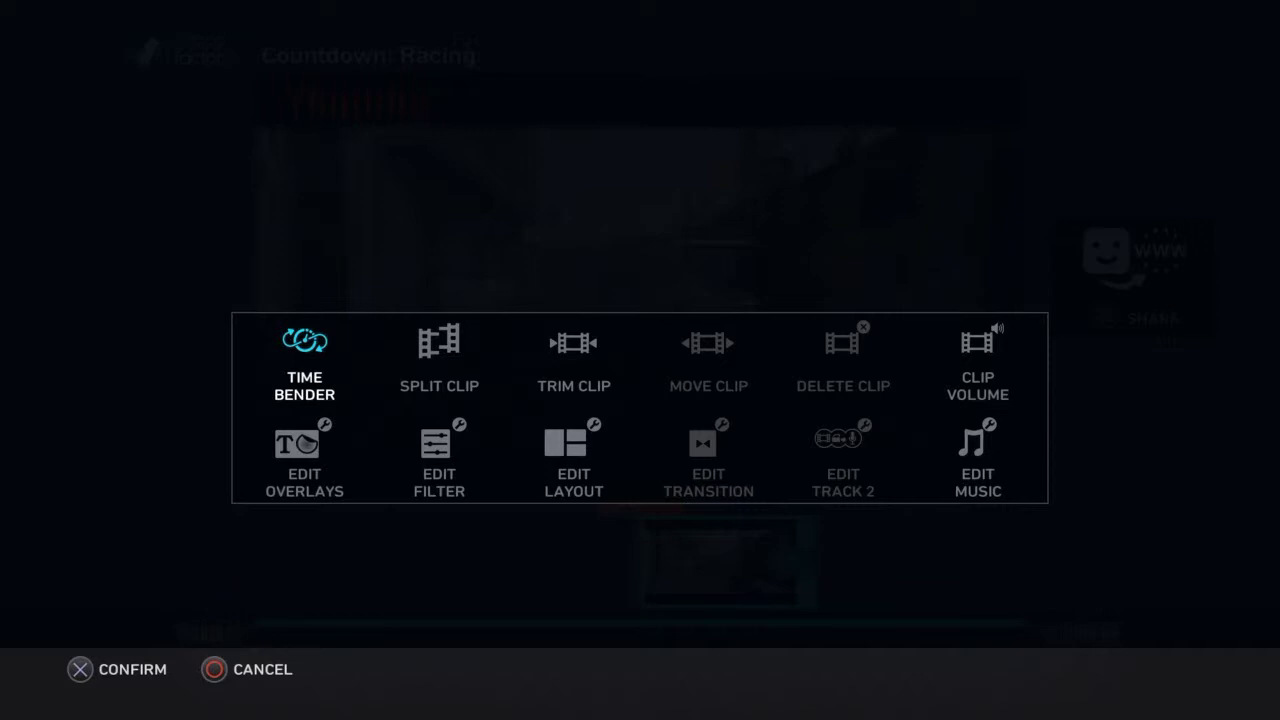
key("Return")
key("Right")
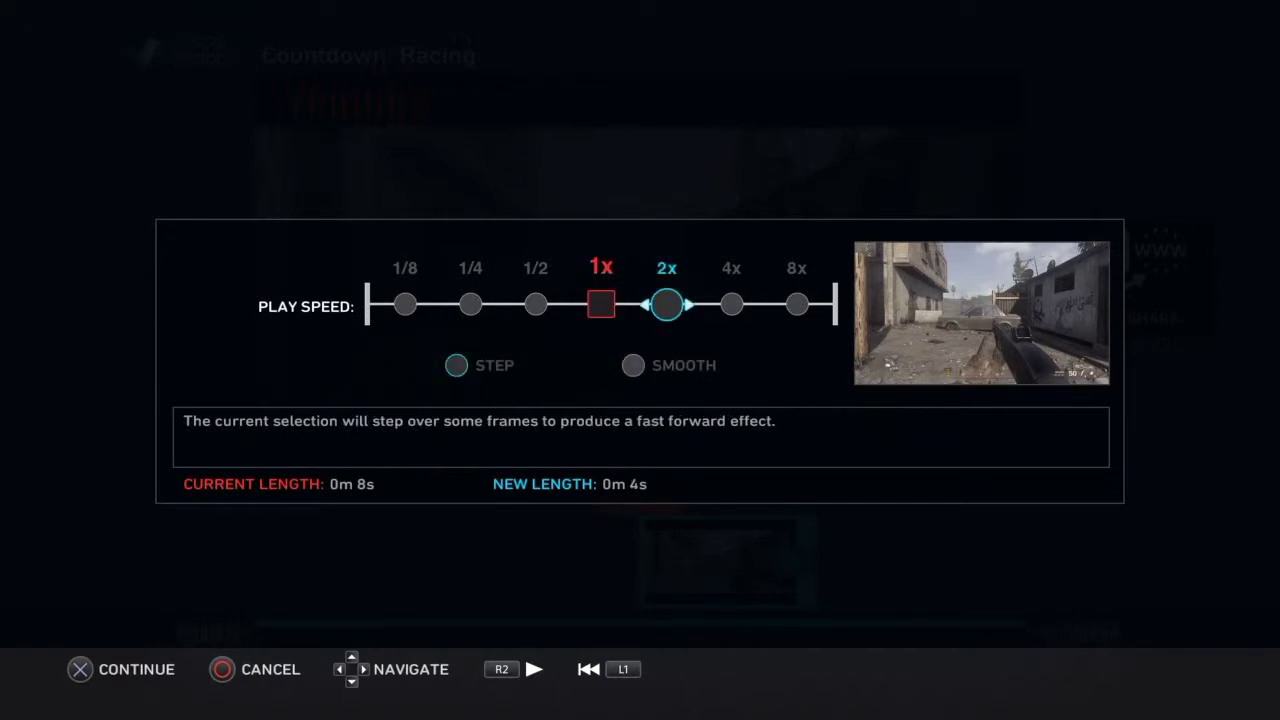
key("Left")
key("Left")
key("Right")
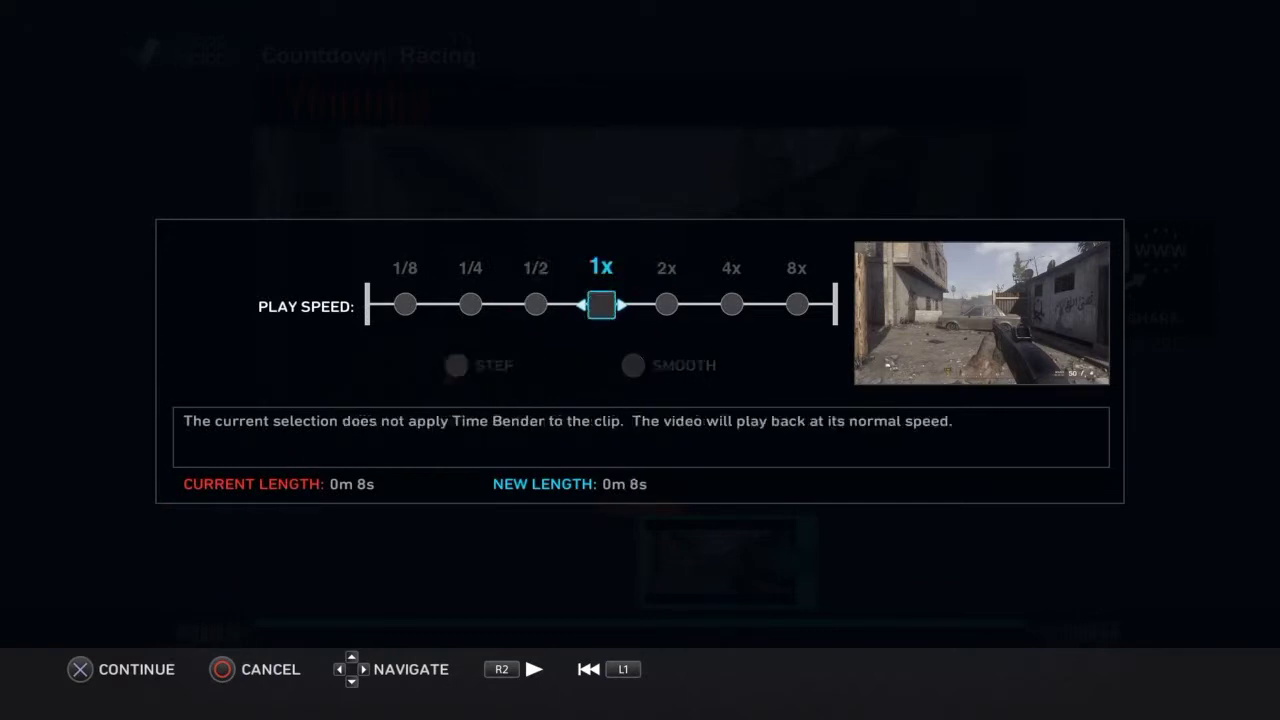
key("Left")
key("Left")
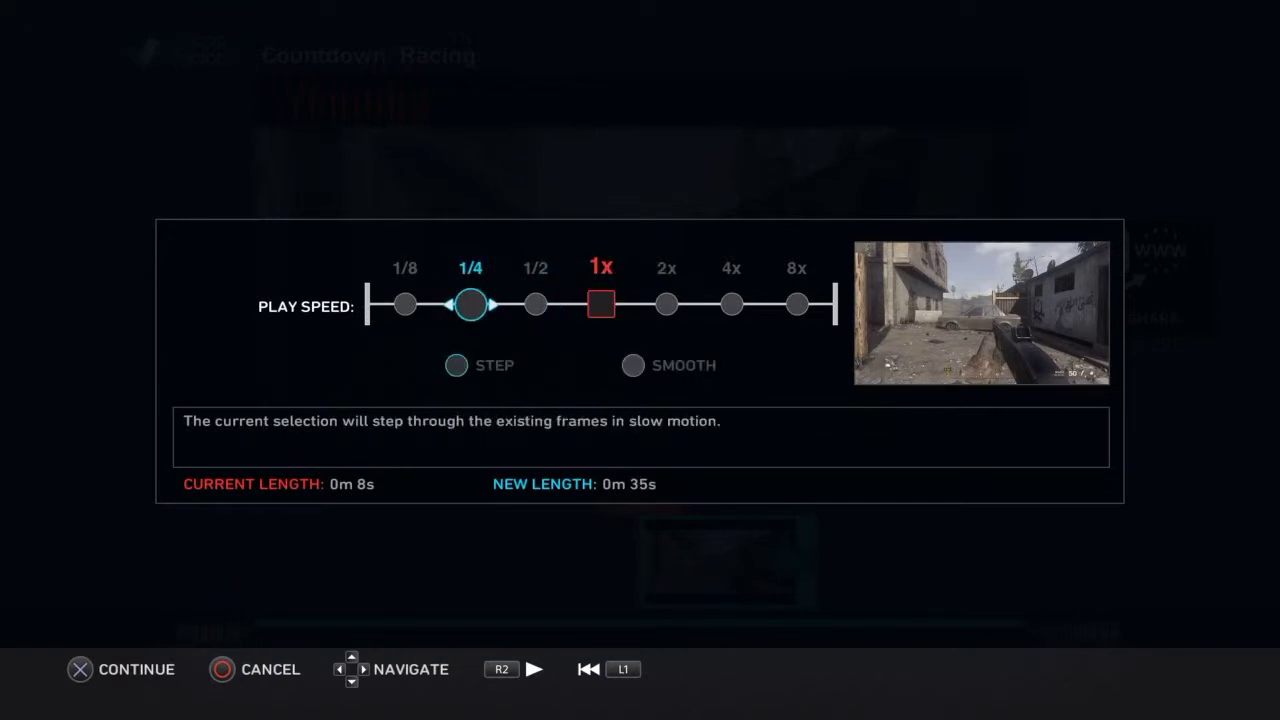
key("Return")
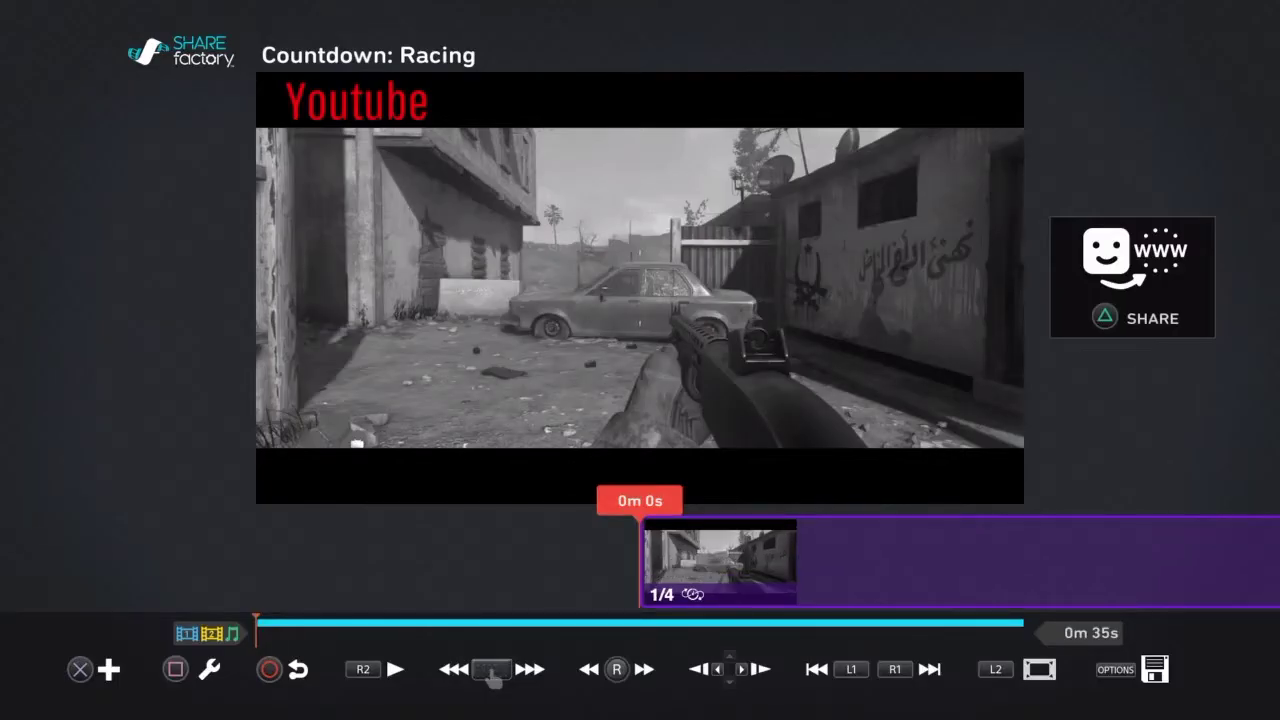
Step: Play and scrub through the slowed clip to review the 1/4 speed effect
key("Right")
key("Left")
key("space")
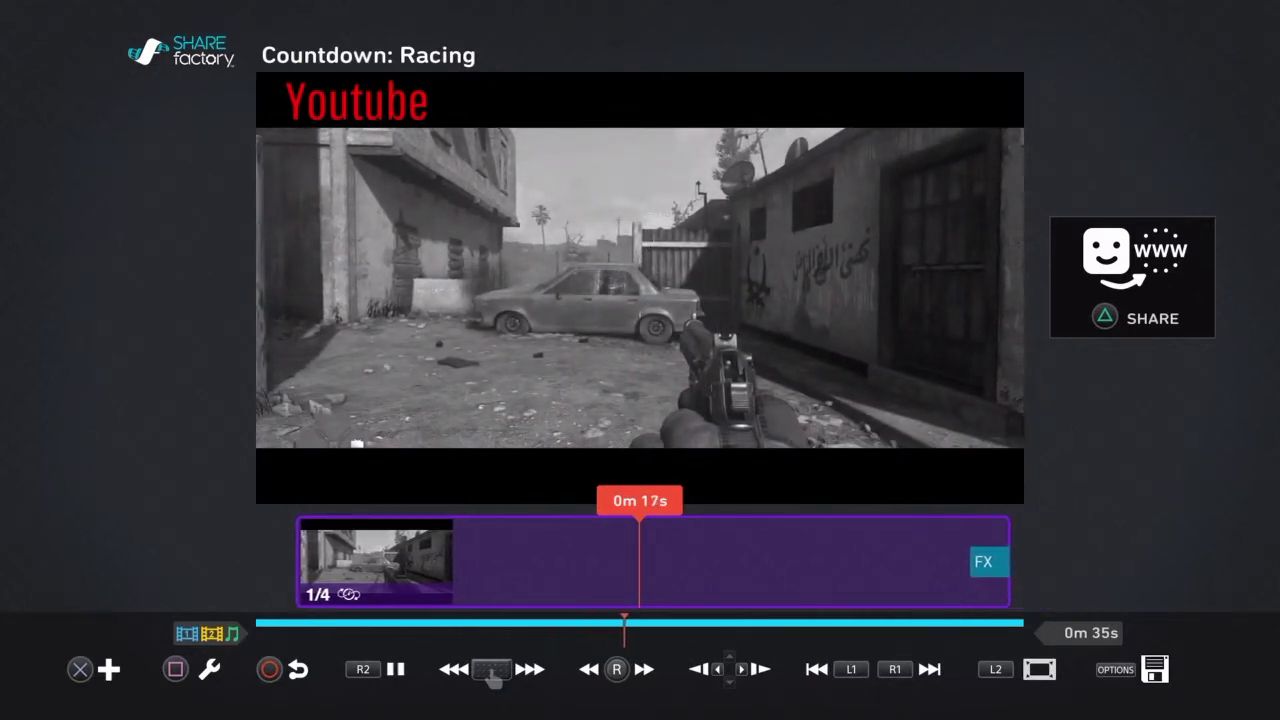
key("Right")
key("Left")
Step: Return the clip to the normal 1x play speed in Time Bender
key("s")
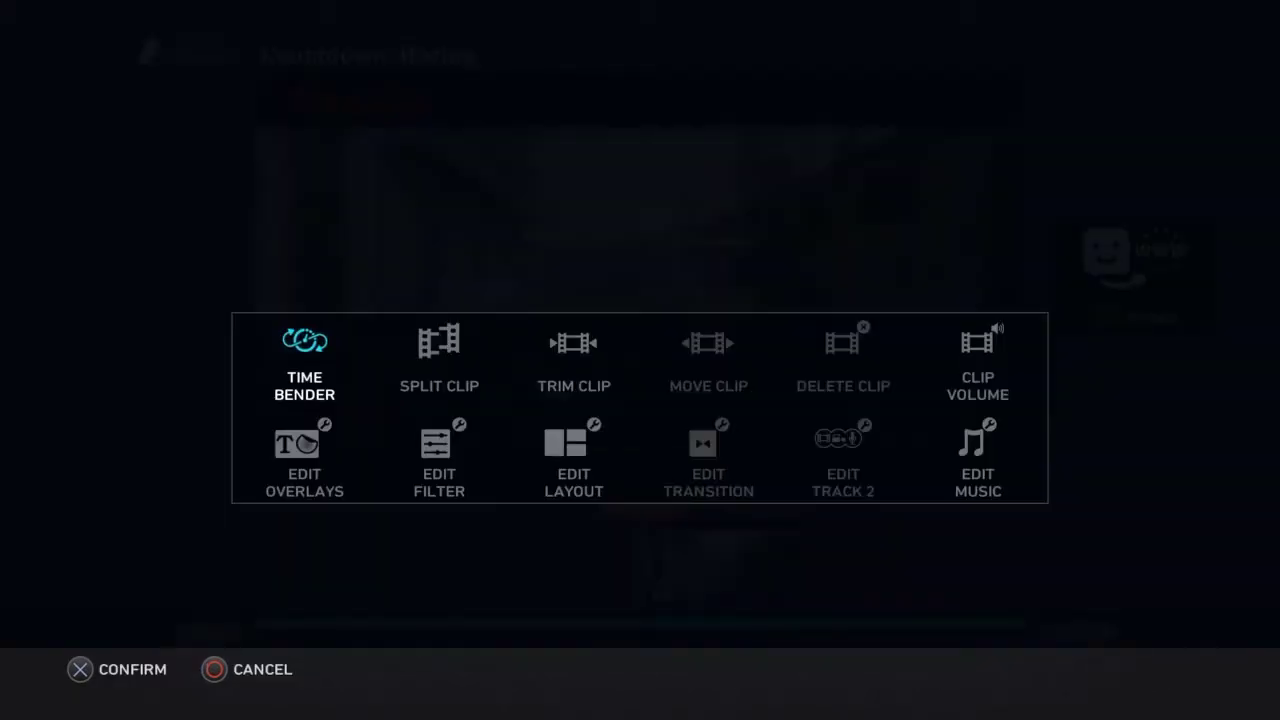
key("Return")
key("Right")
key("Right")
key("Return")
key("Return")
key("Right")
key("Right")
key("Left")
key("Left")
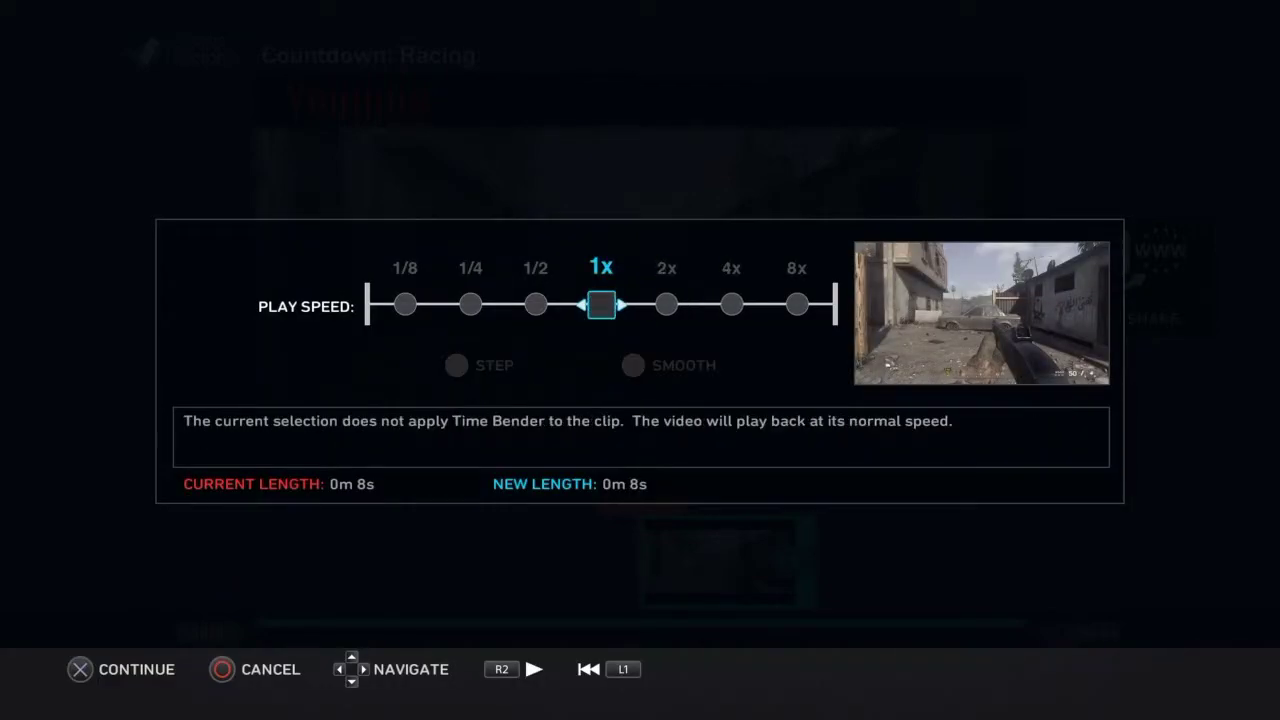
key("Escape")
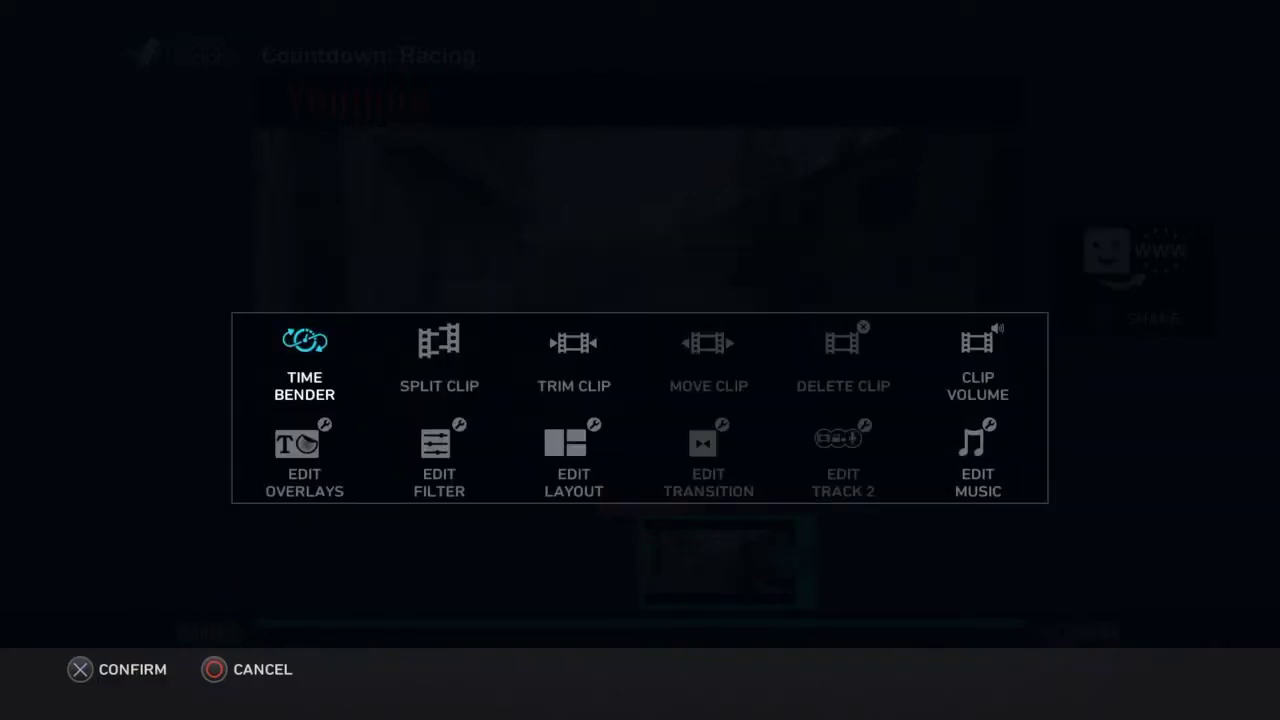
Step: Split the clip at about 0m 2s, just after the start of the weapon reload
key("Right")
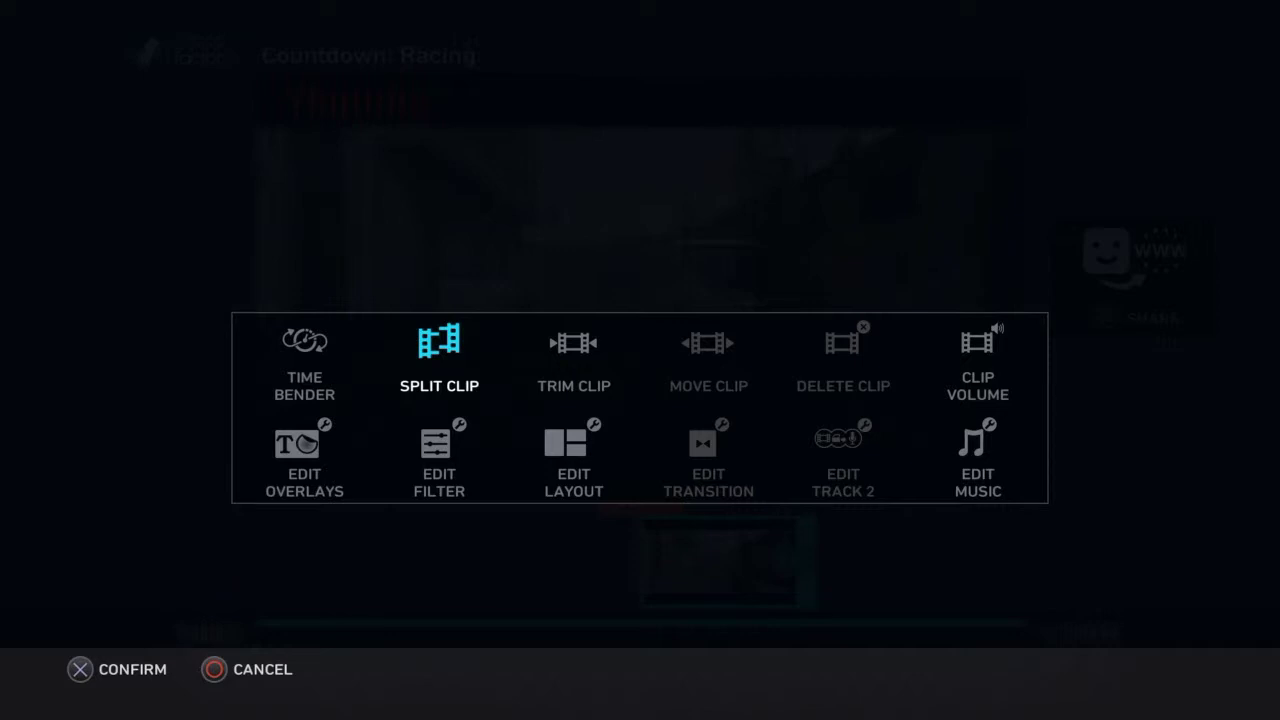
key("Return")
key("Right")
key("Left")
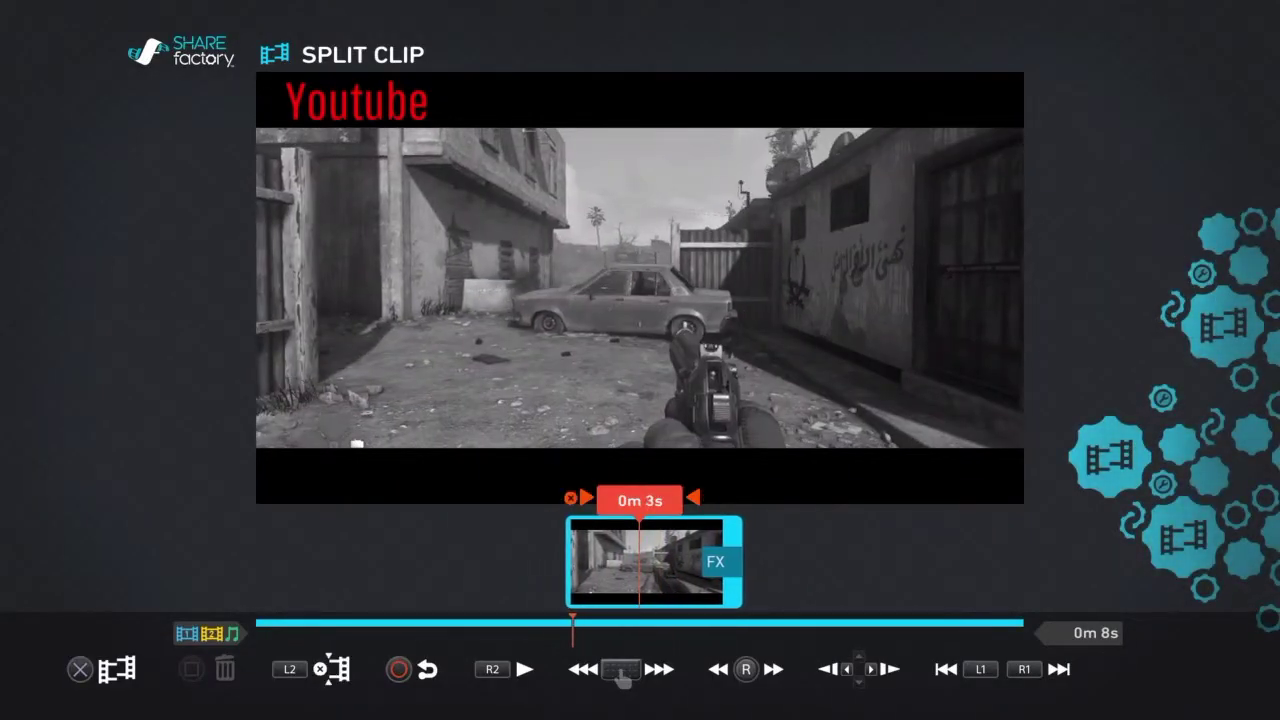
key("Left")
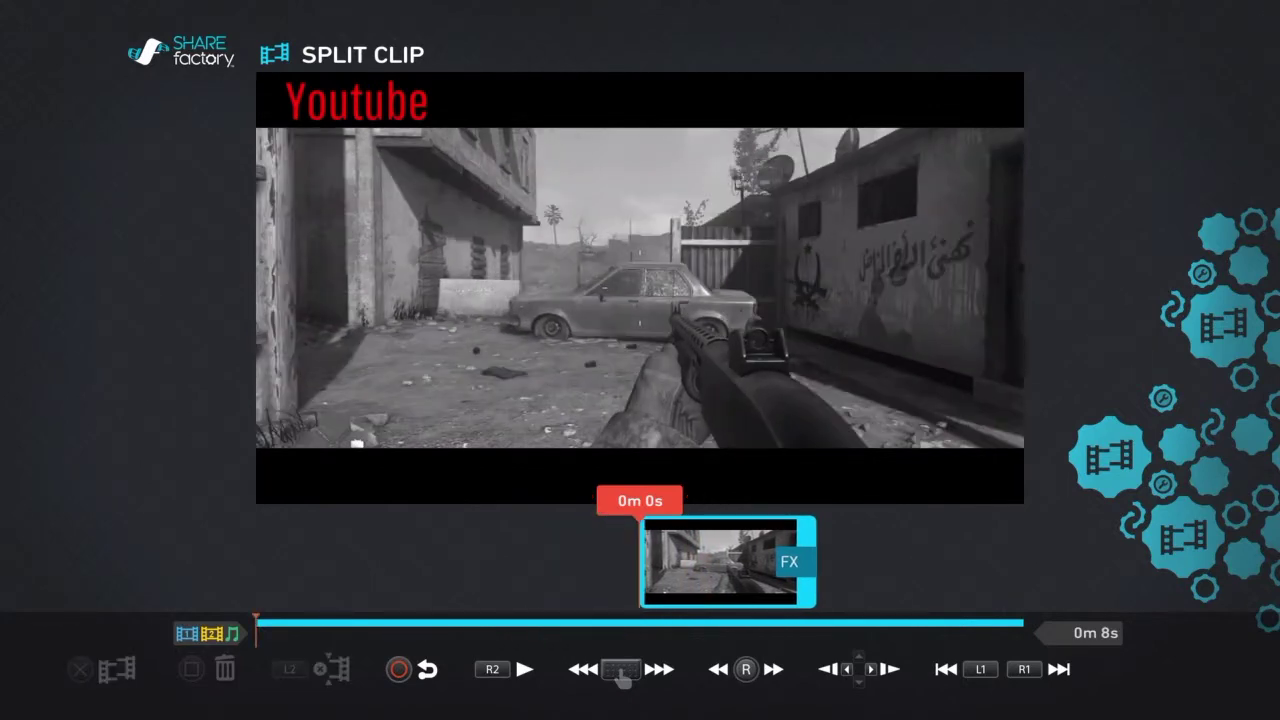
key("space")
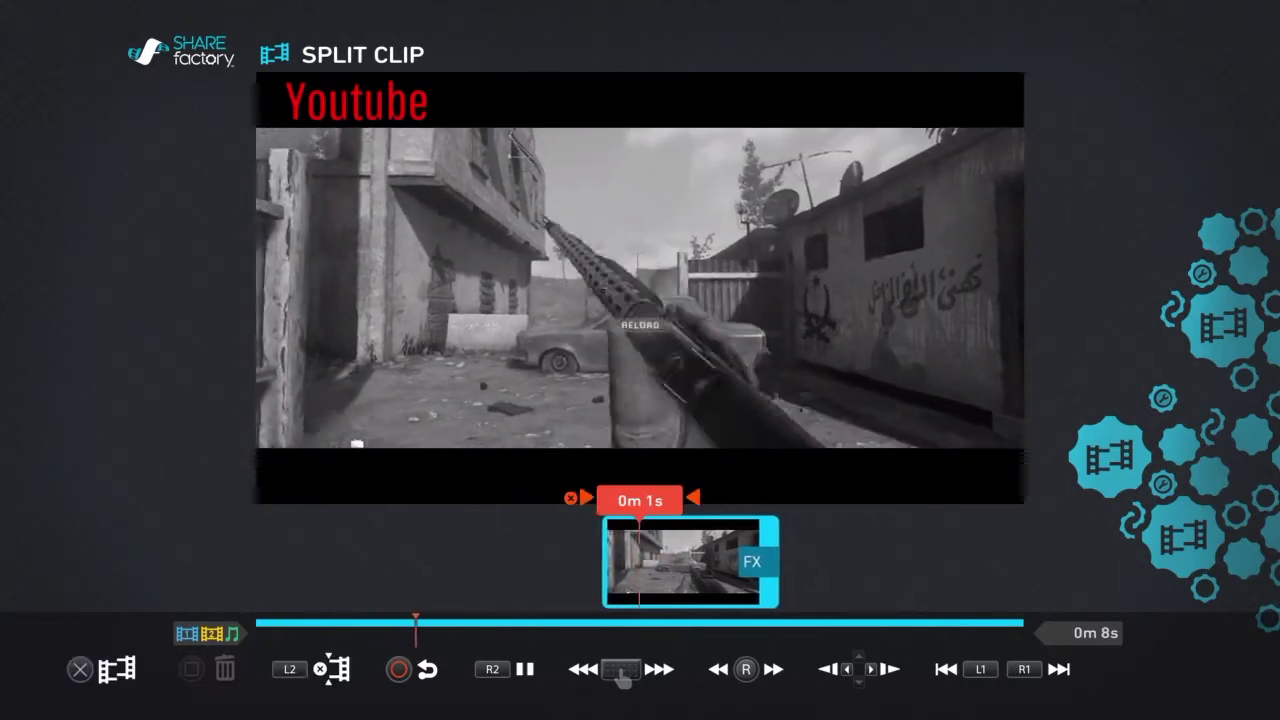
key("space")
key("Left")
key("Right")
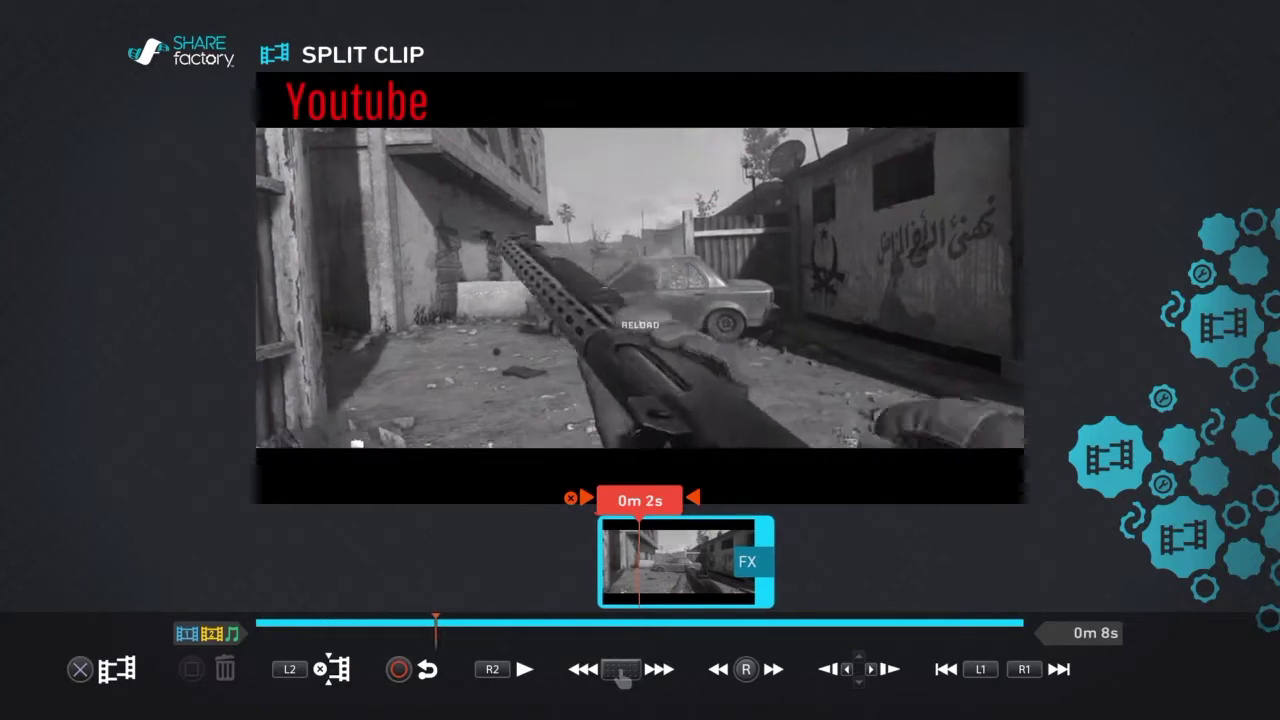
key("Return")
Step: Delete the first segment of the split clip and confirm the deletion
key("Left")
key("Return")
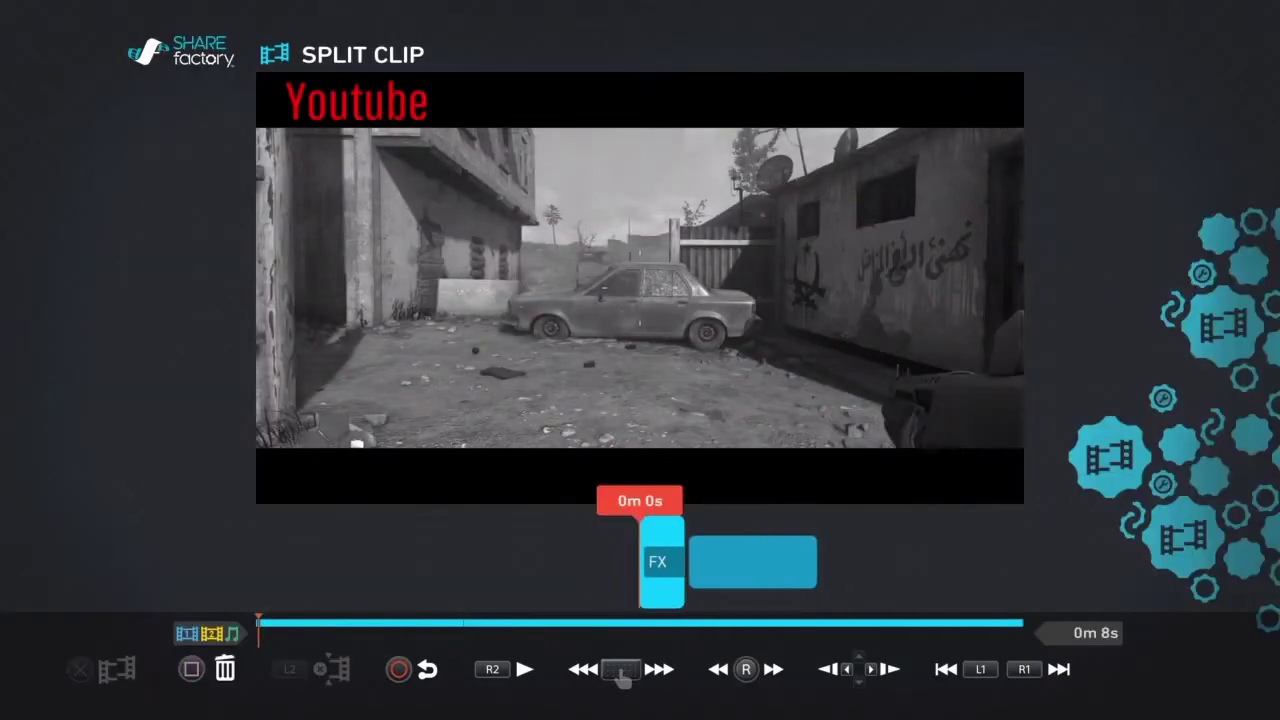
key("Delete")
key("Return")
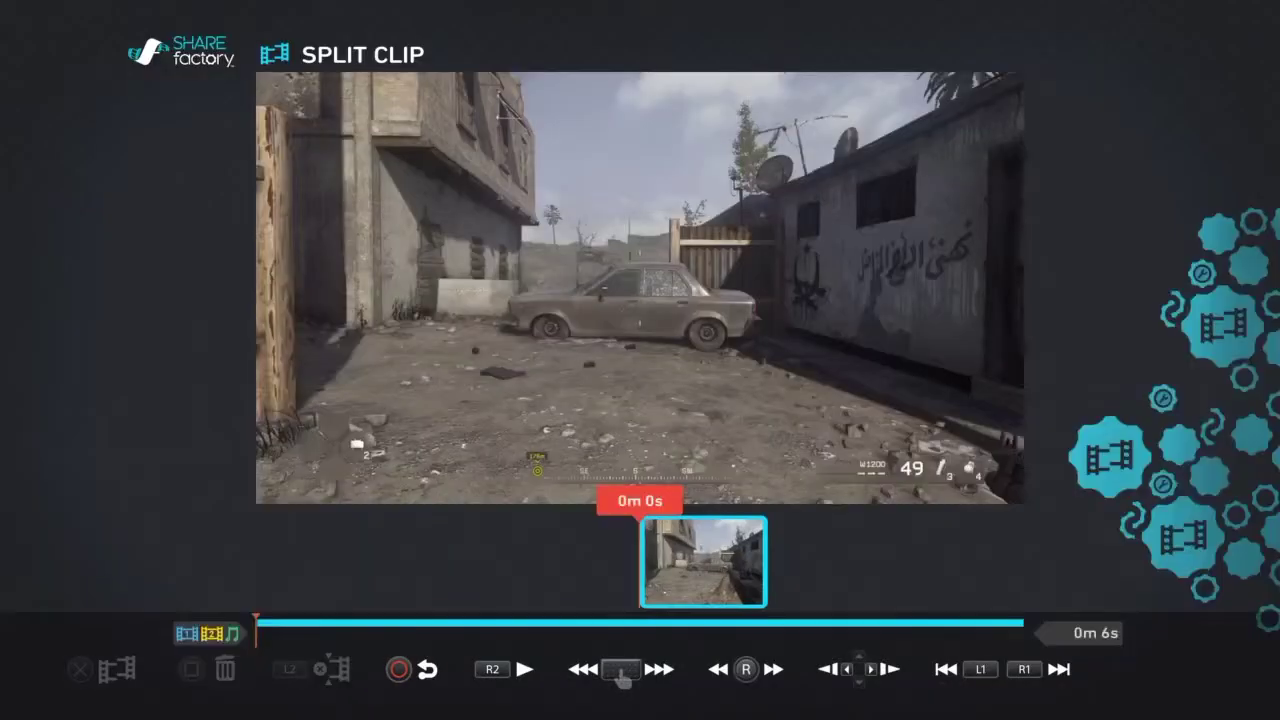
Step: Scrub and play through the remaining clip, then stay in the project instead of exiting it
key("Right")
key("Left")
key("Right")
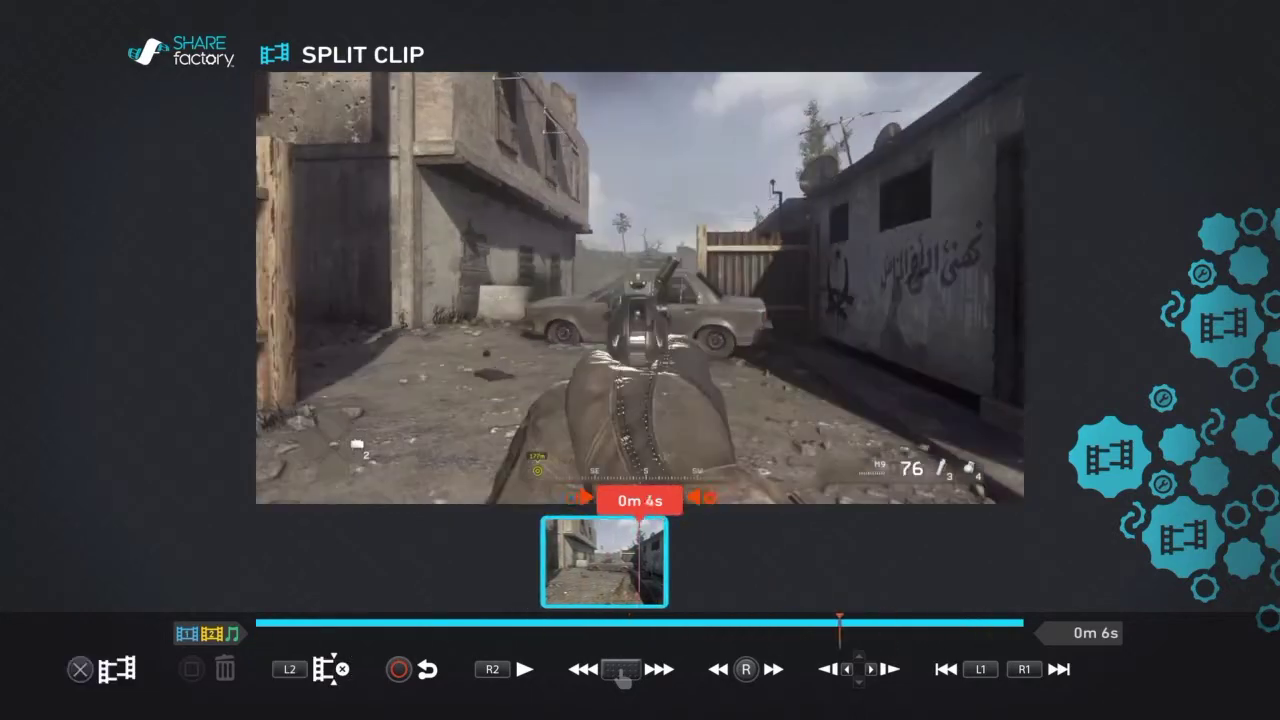
key("Left")
key("Right")
key("Left")
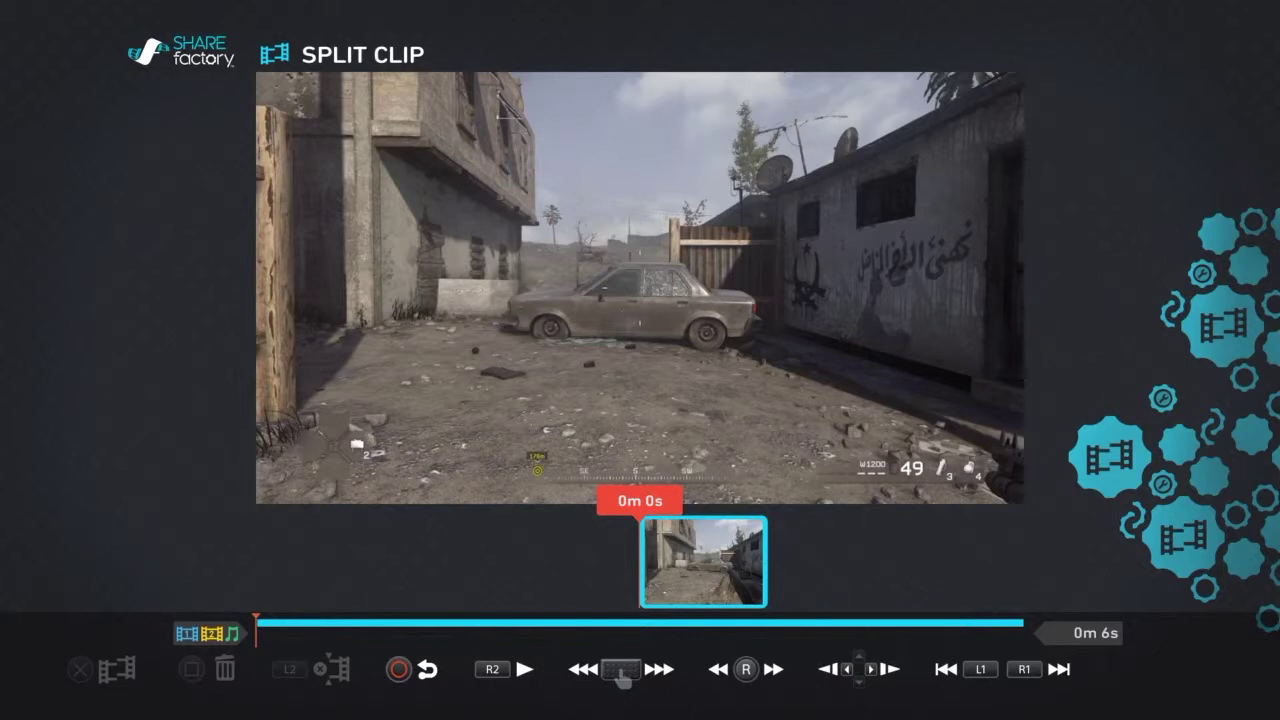
key("space")
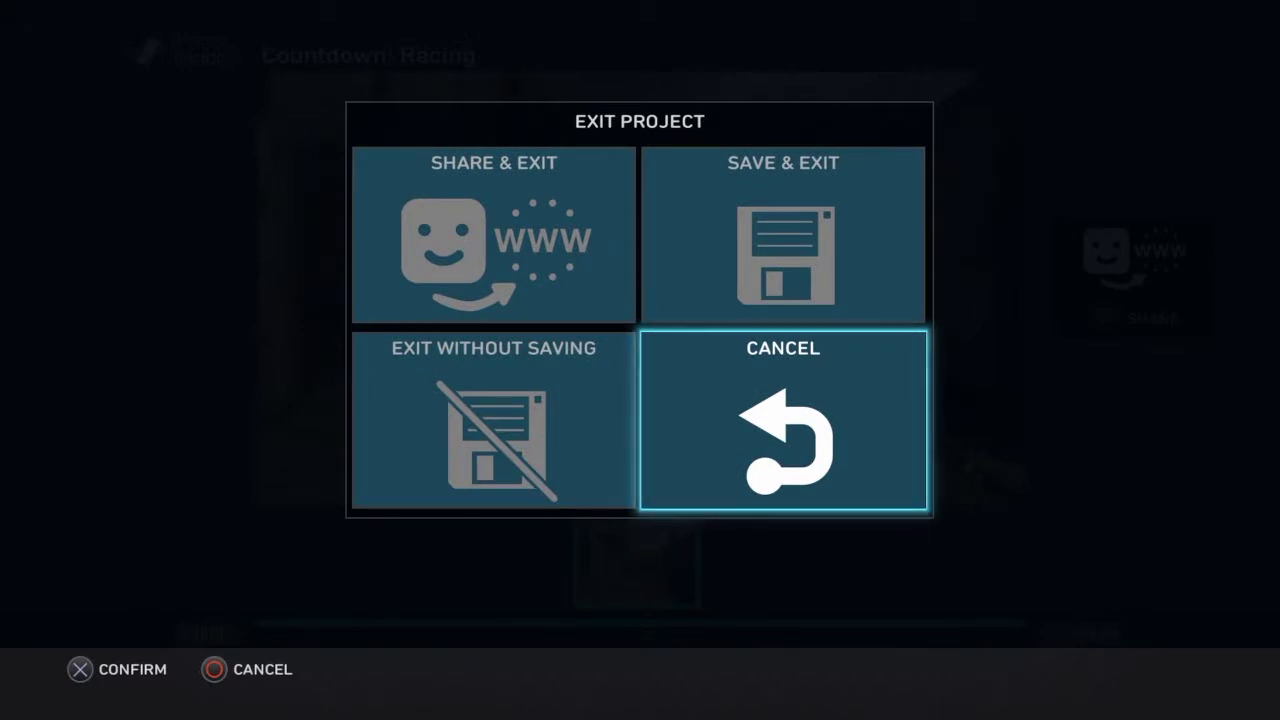
key("Escape")
key("Left")
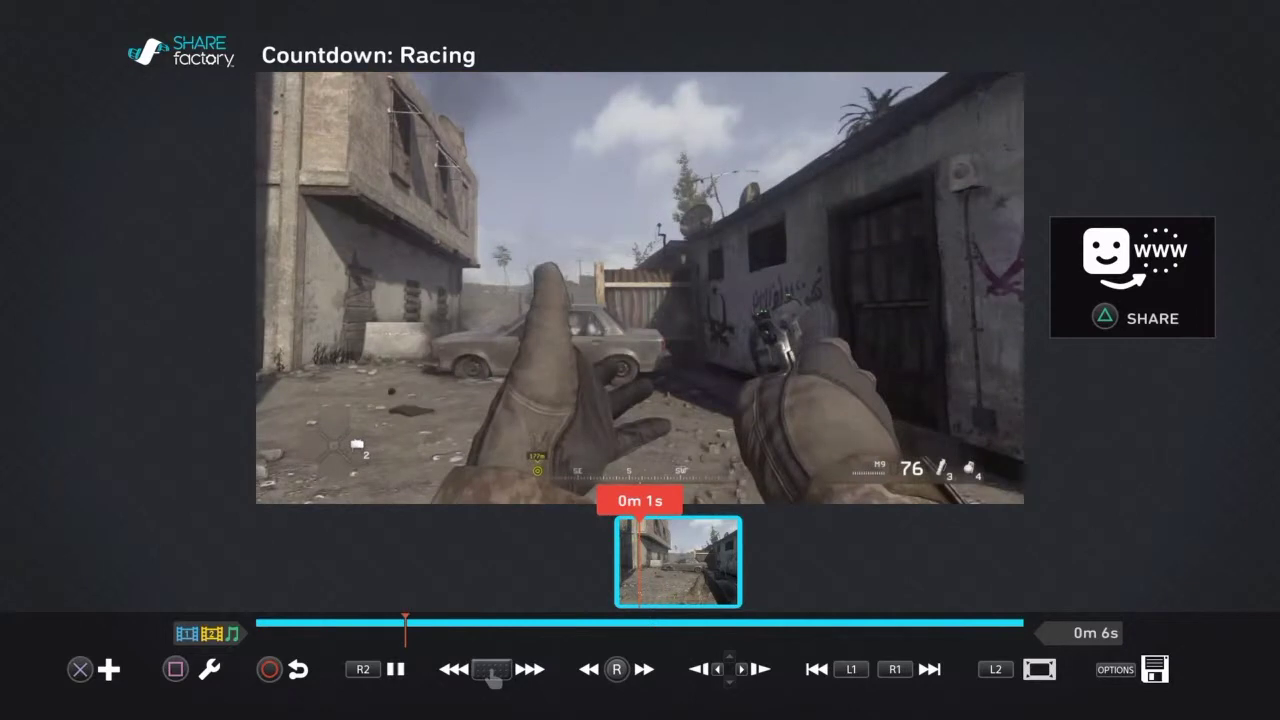
Step: Trim the end of the clip back to 0m 7s, keeping the start at 0m 2s
key("s")
key("Right")
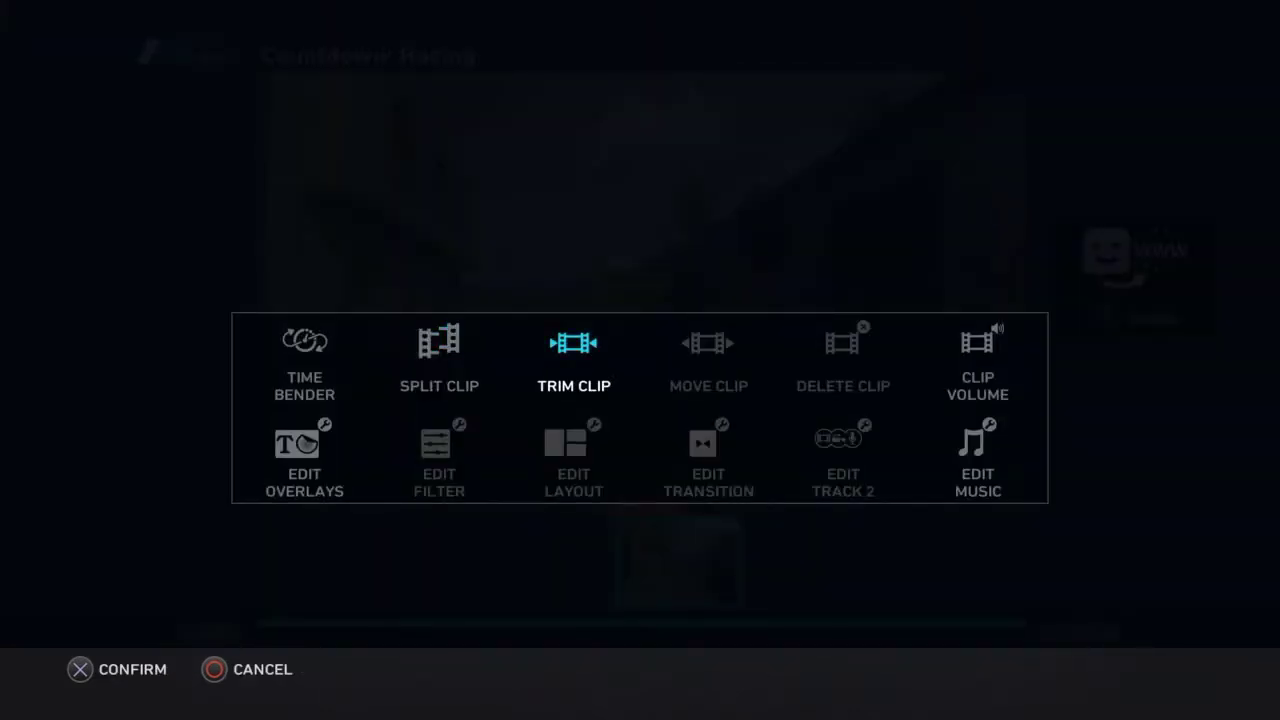
key("Return")
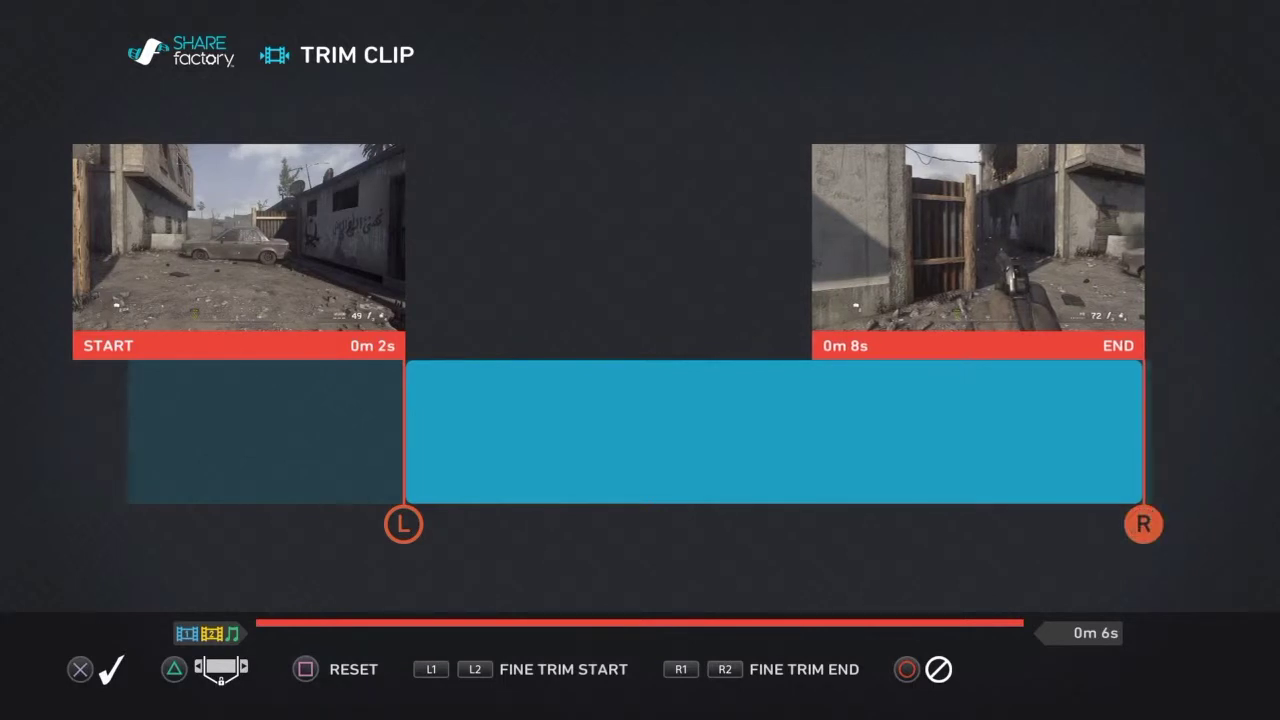
key("Left")
key("Right")
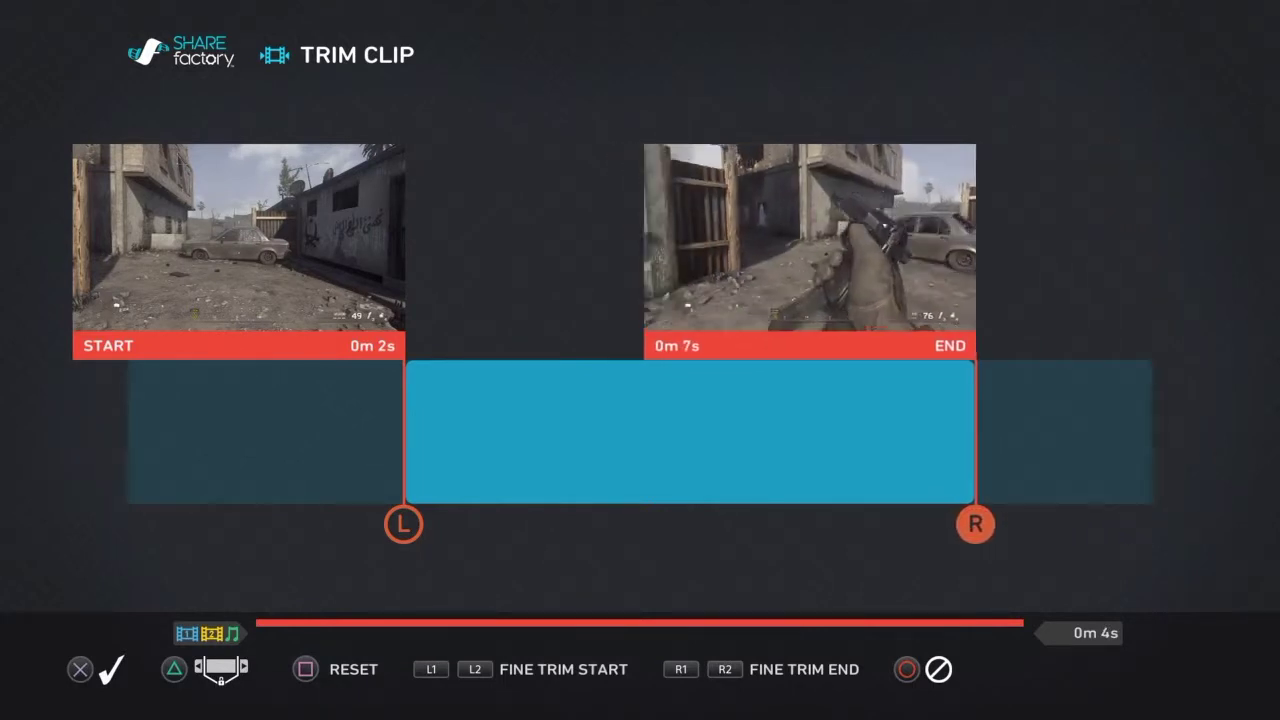
key("Right")
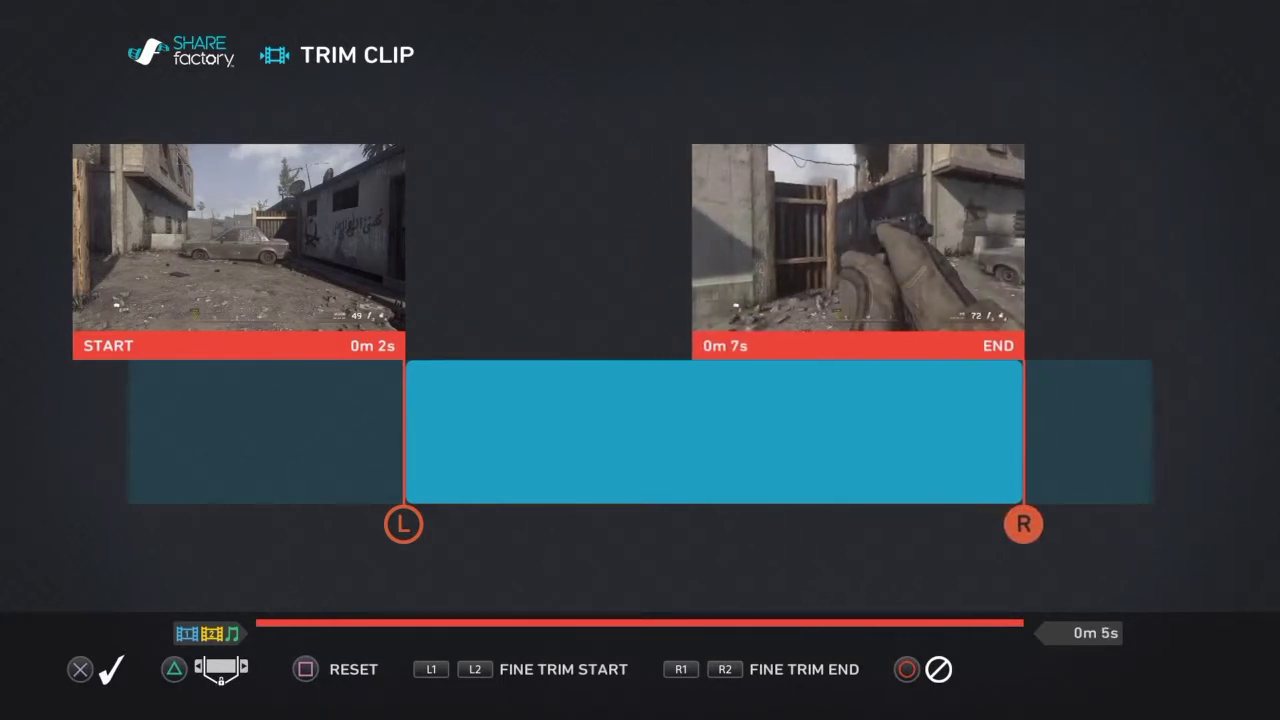
key("Return")
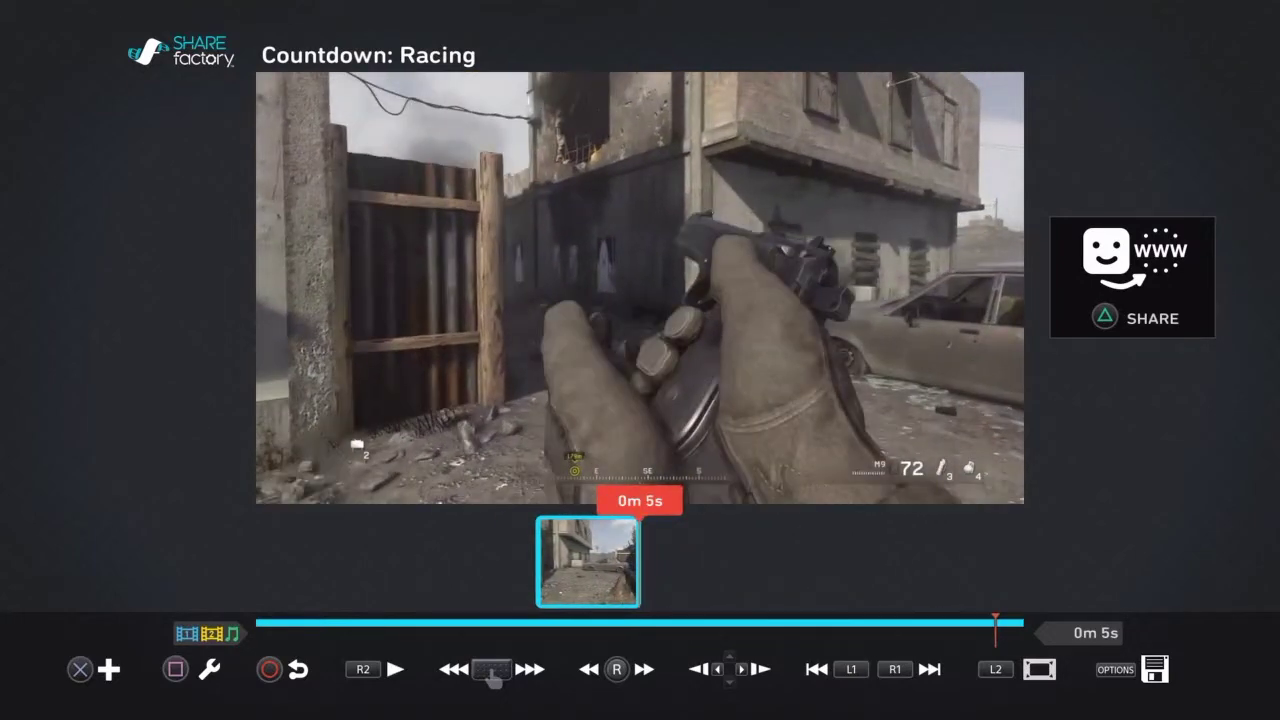
Step: Lower the clip's volume to about 80%, leaving Apply to All off
key("Left")
key("Right")
key("square")
key("Right")
key("Right")
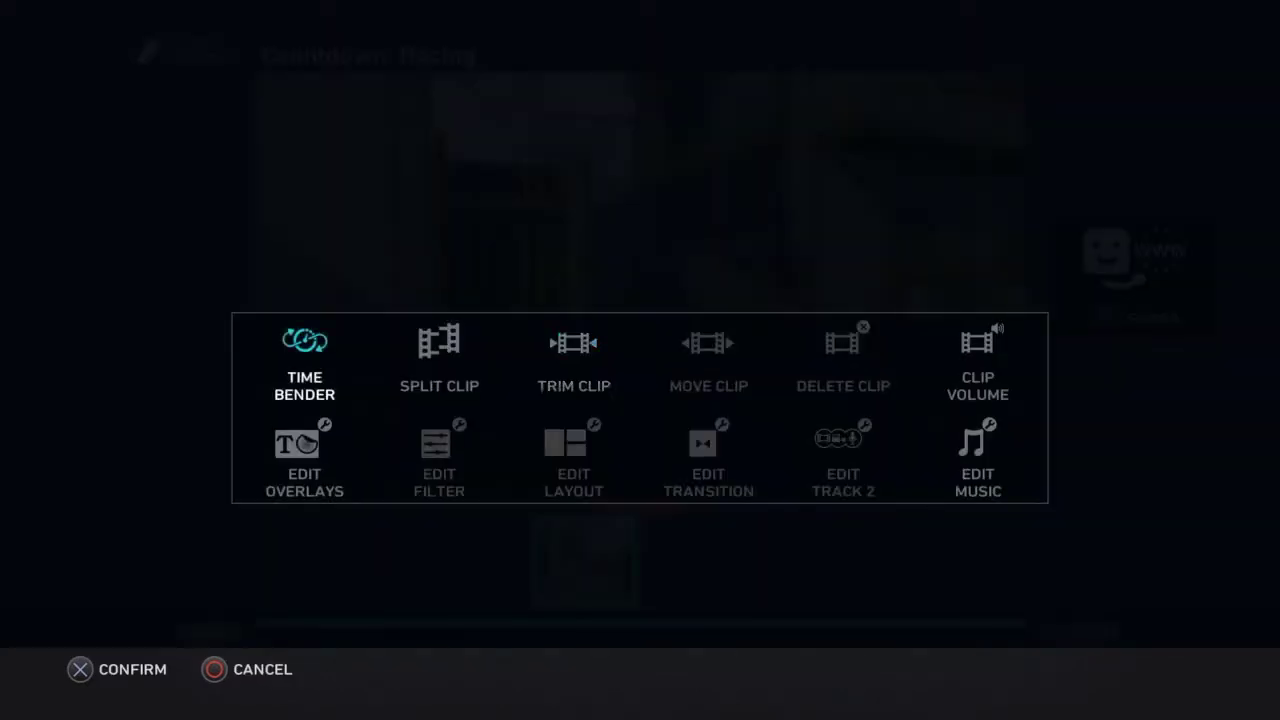
key("Left")
key("Right")
key("Left")
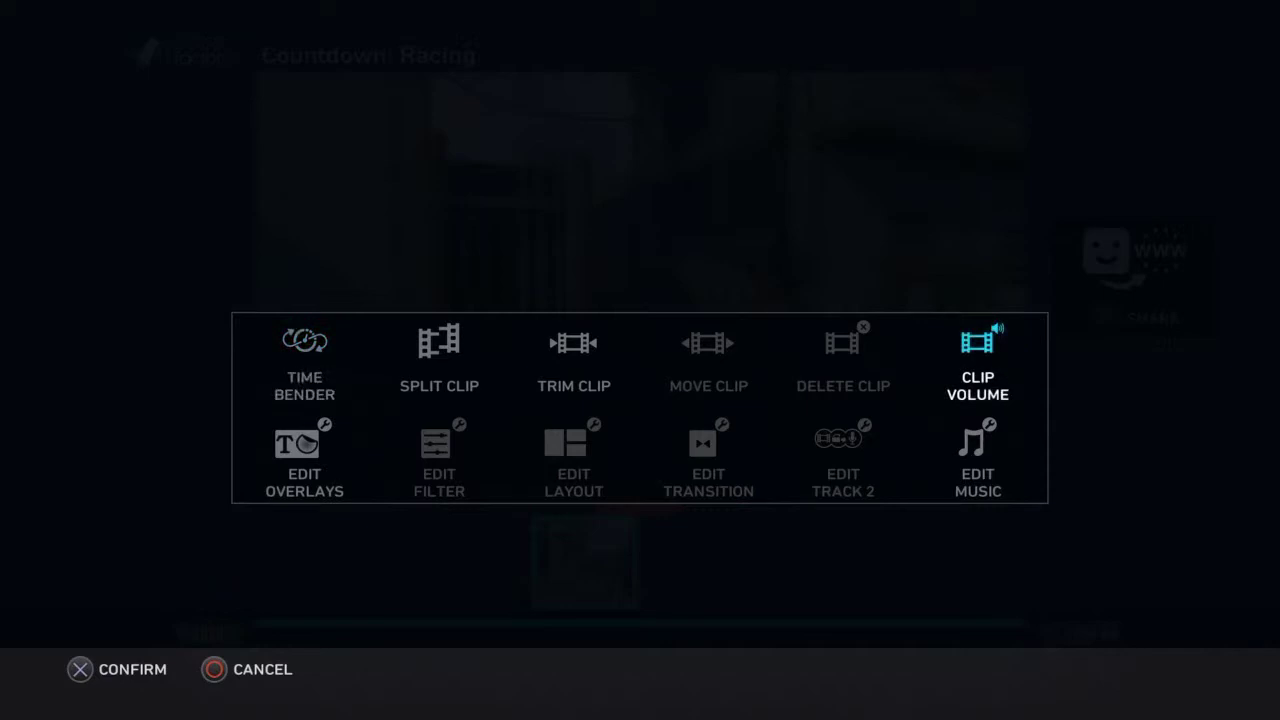
key("Return")
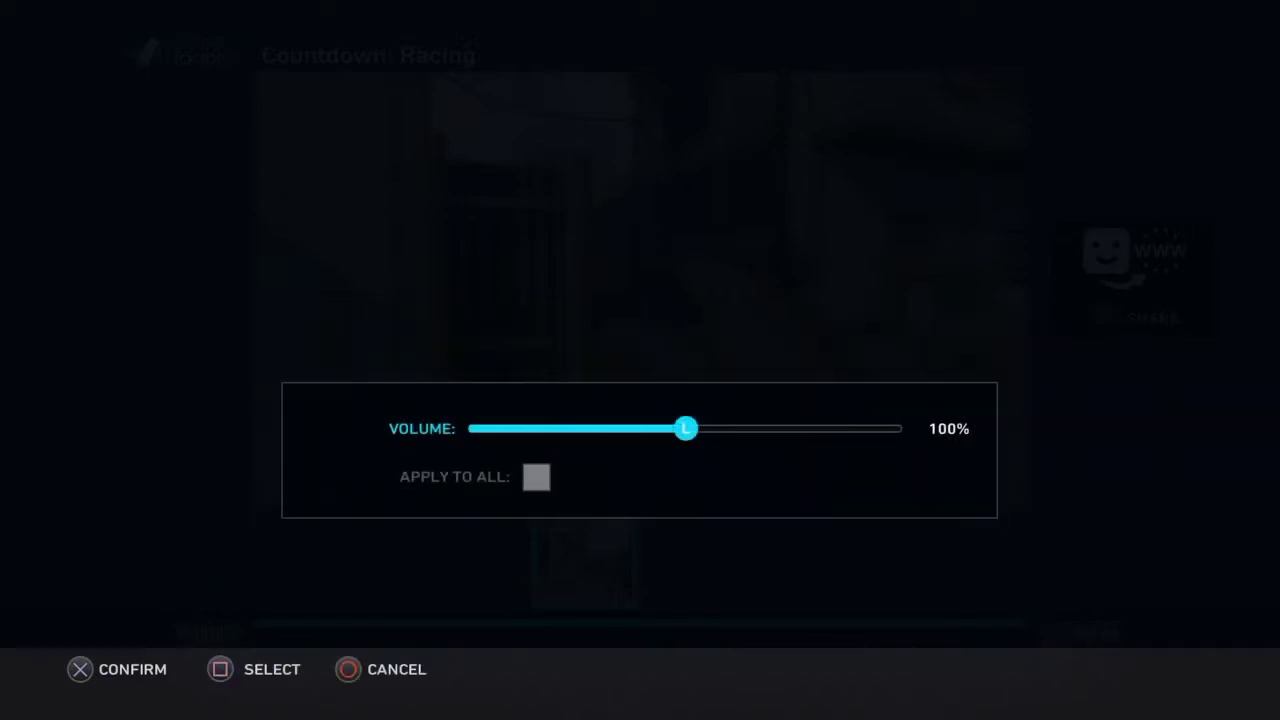
key("Left")
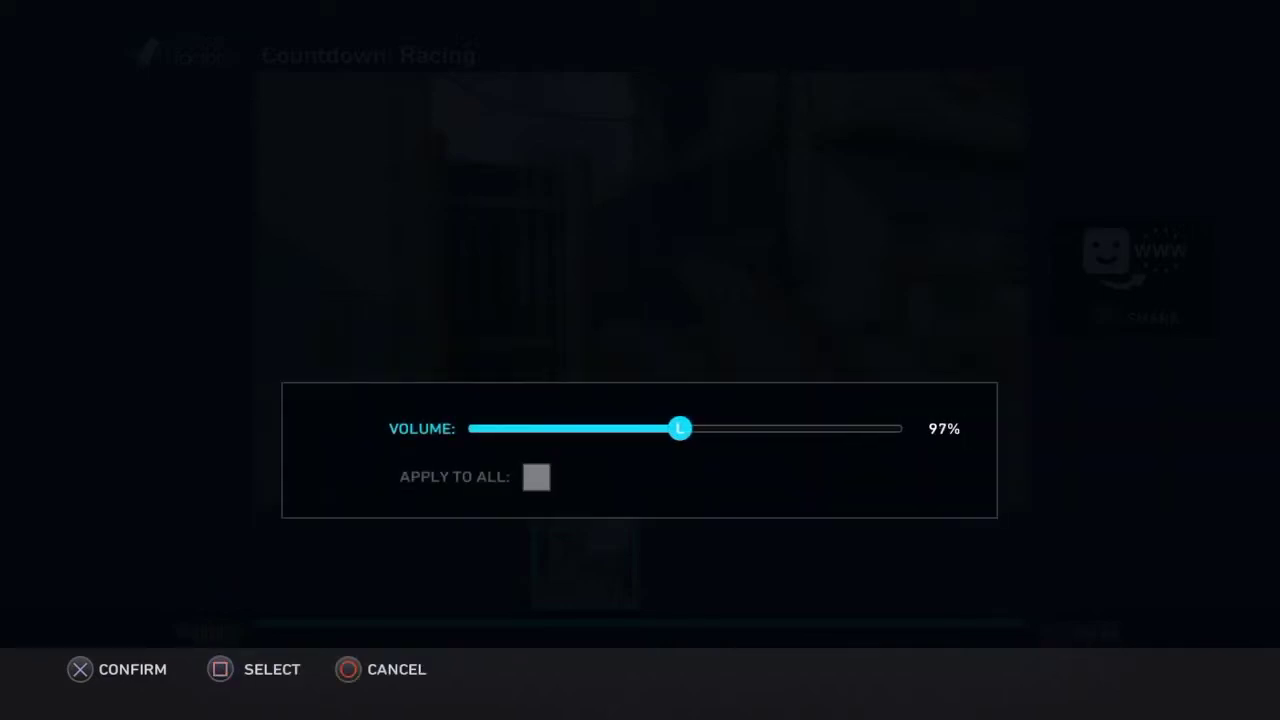
key("Right")
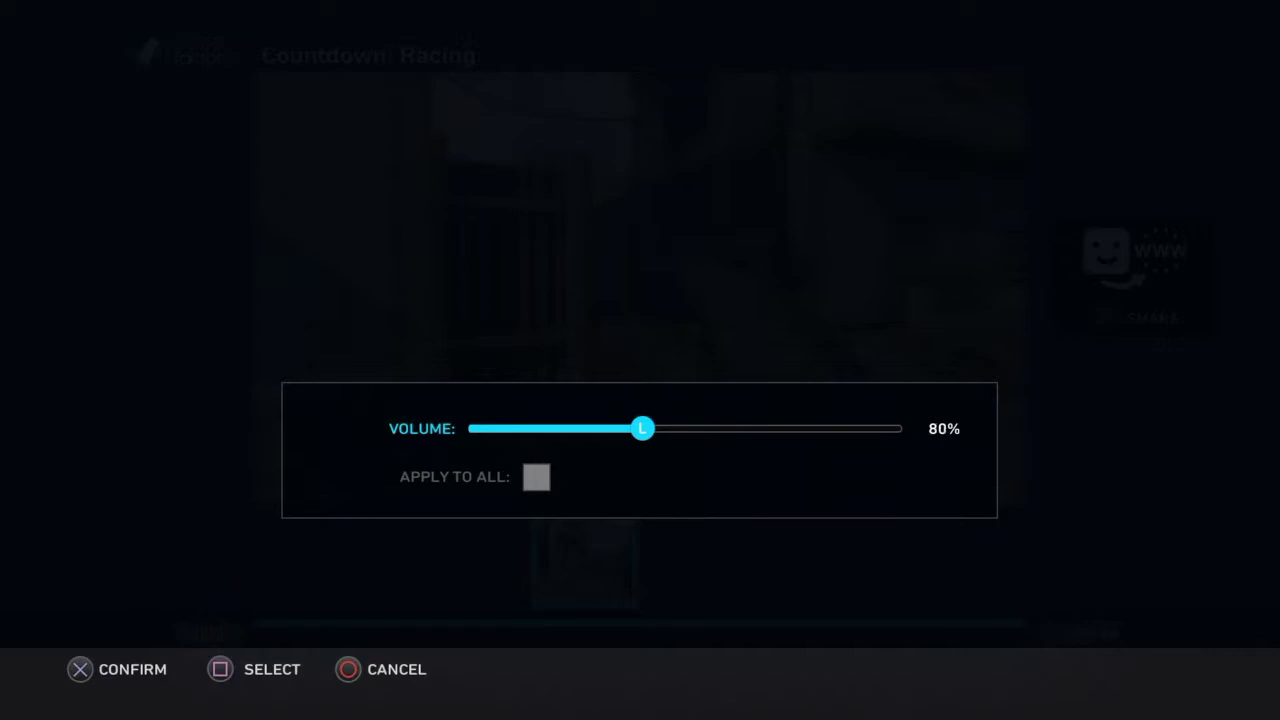
key("Left")
key("Return")
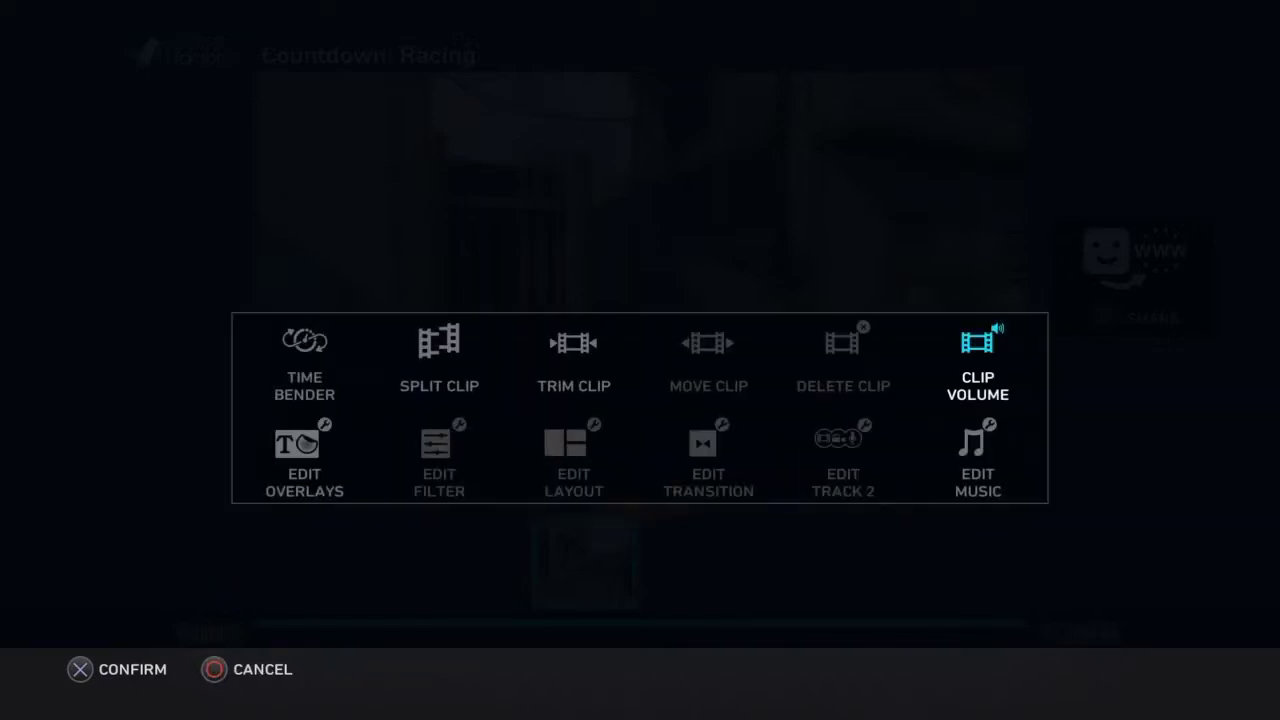
Step: Scrub through the clip in the overlay editor to look for overlays, and return to the project without exiting it
key("Right")
key("Down")
key("Return")
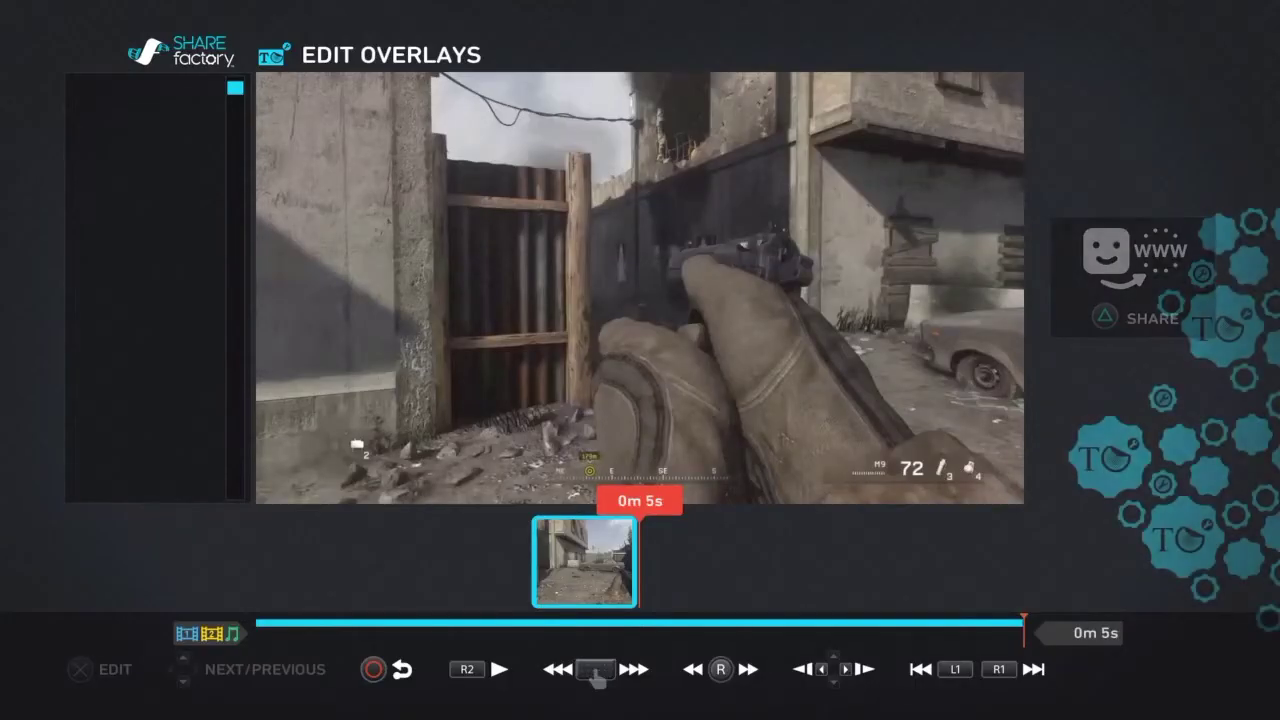
key("Left")
key("Right")
key("Left")
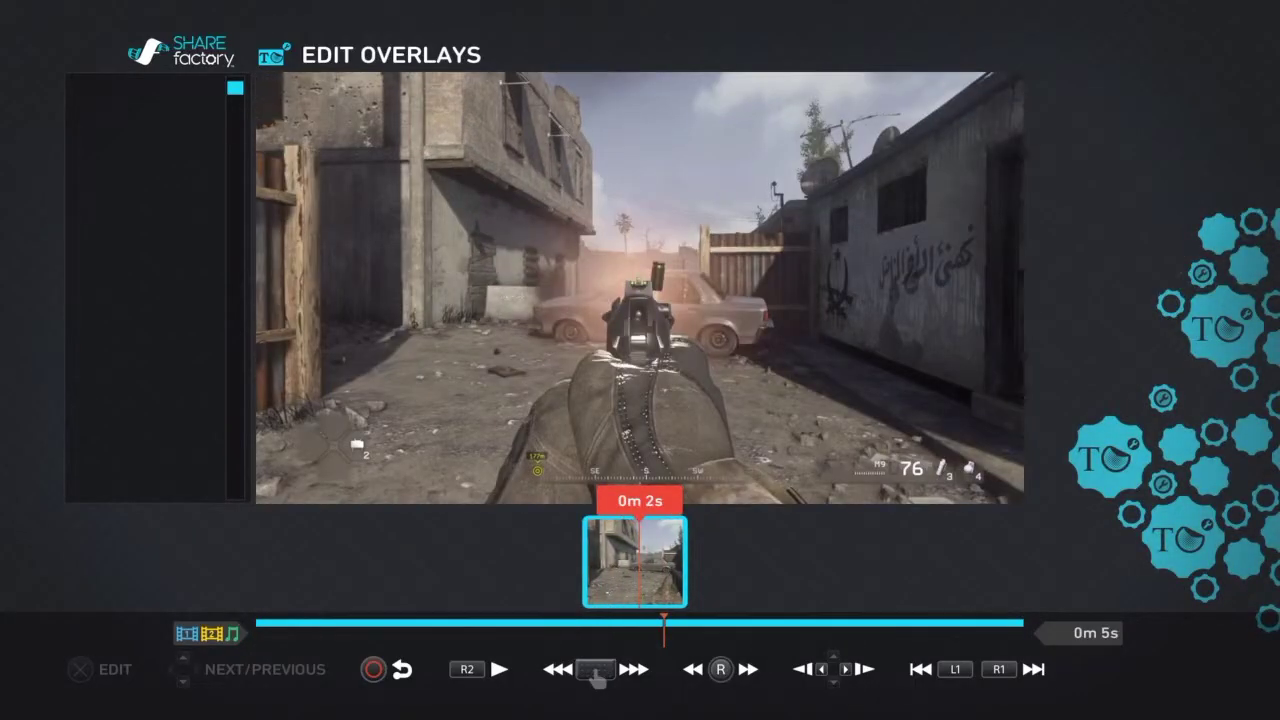
key("Left")
key("Right")
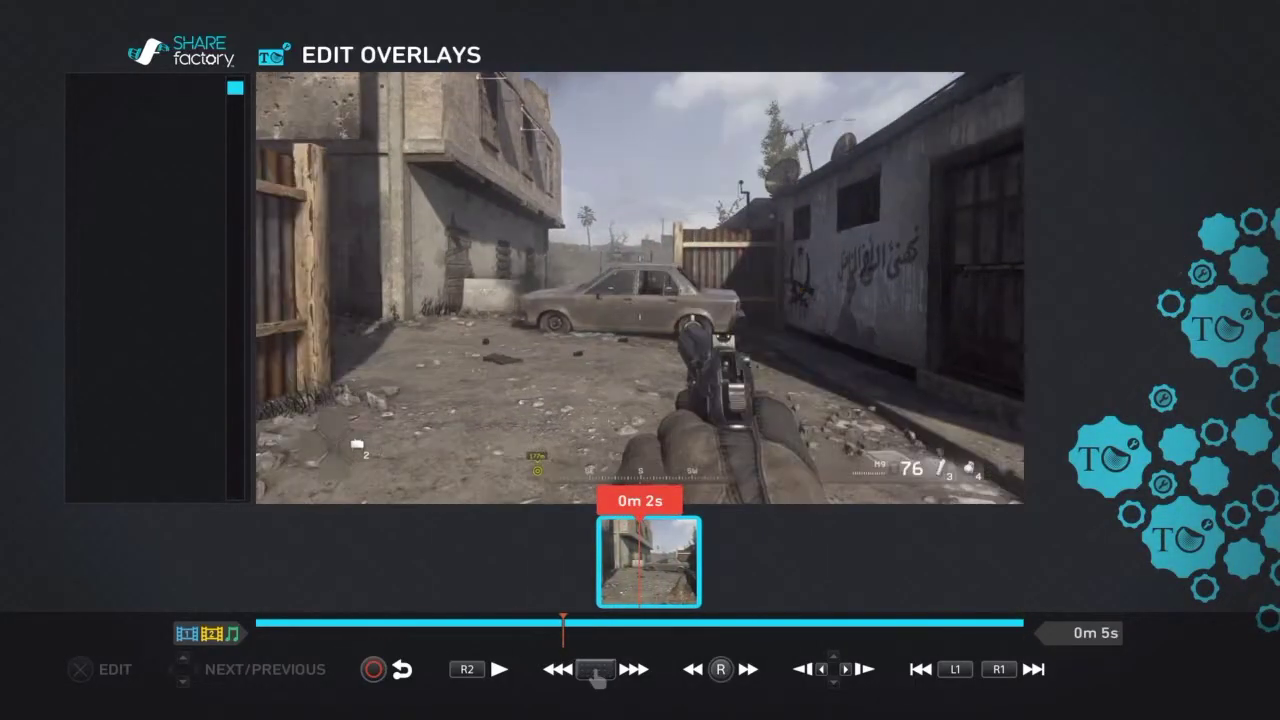
key("Right")
key("Left")
key("Right")
key("Right")
key("Right")
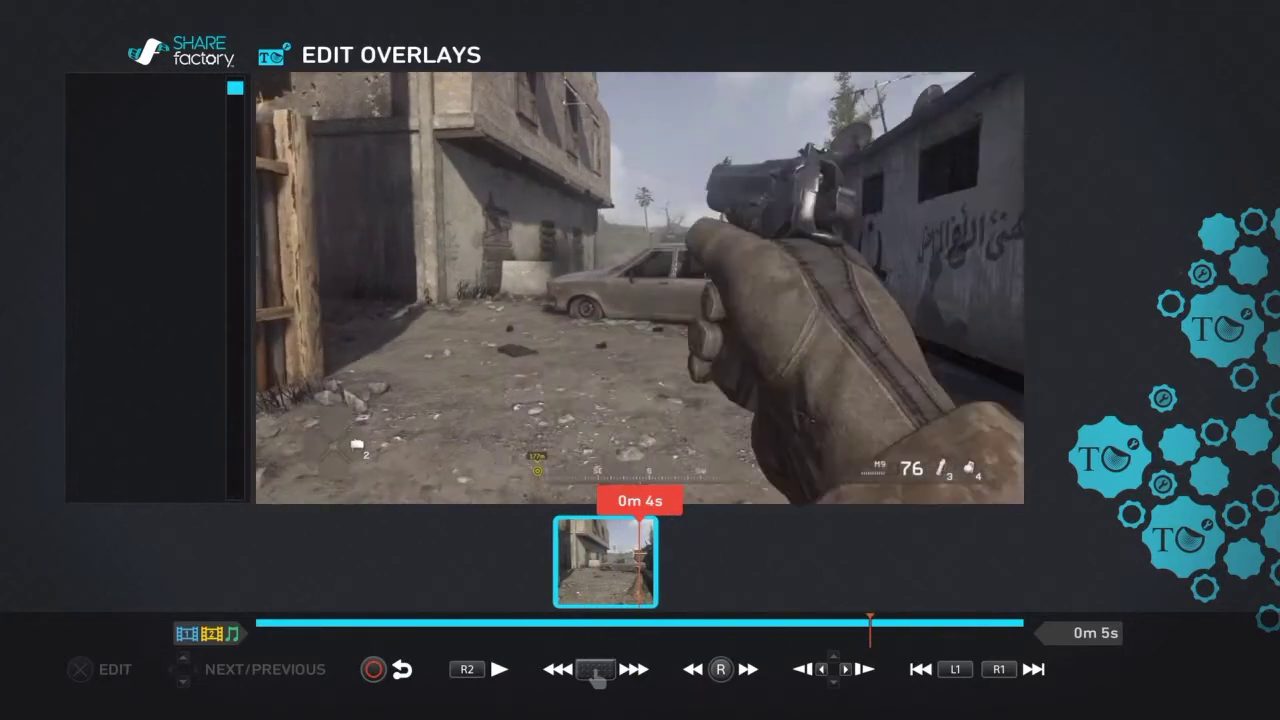
key("Left")
key("Left")
key("Left")
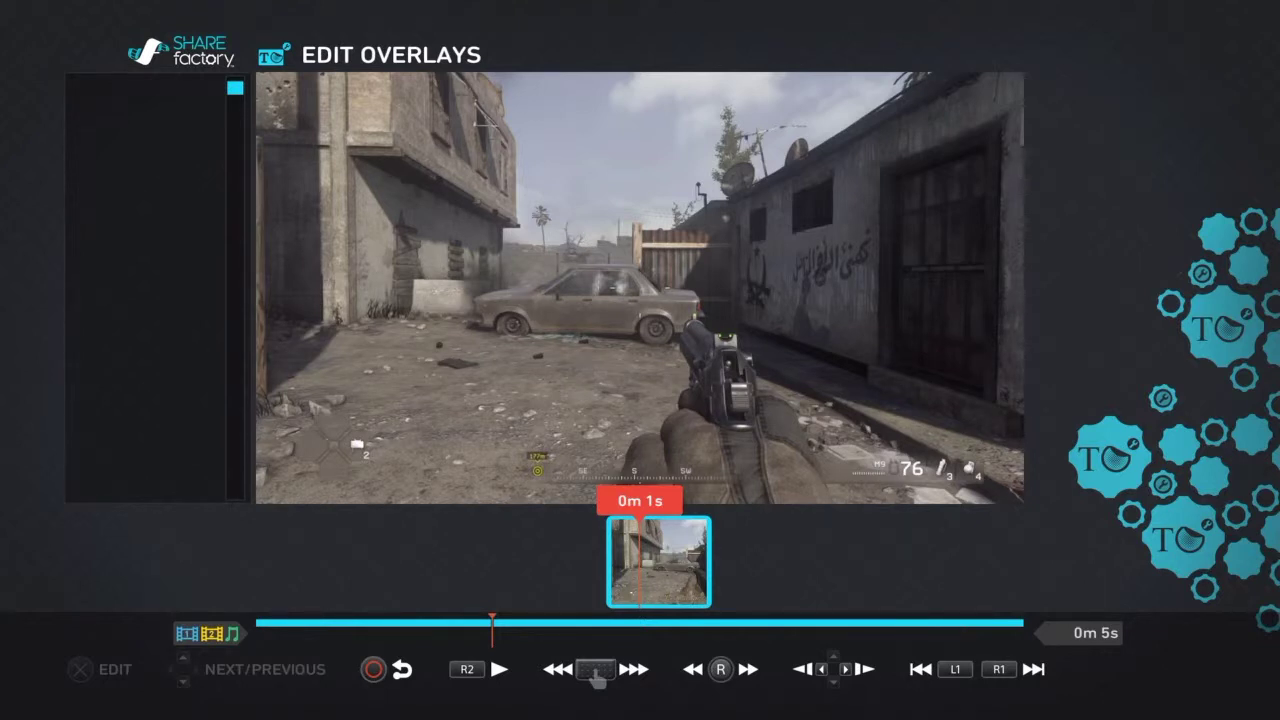
key("Escape")
key("Escape")
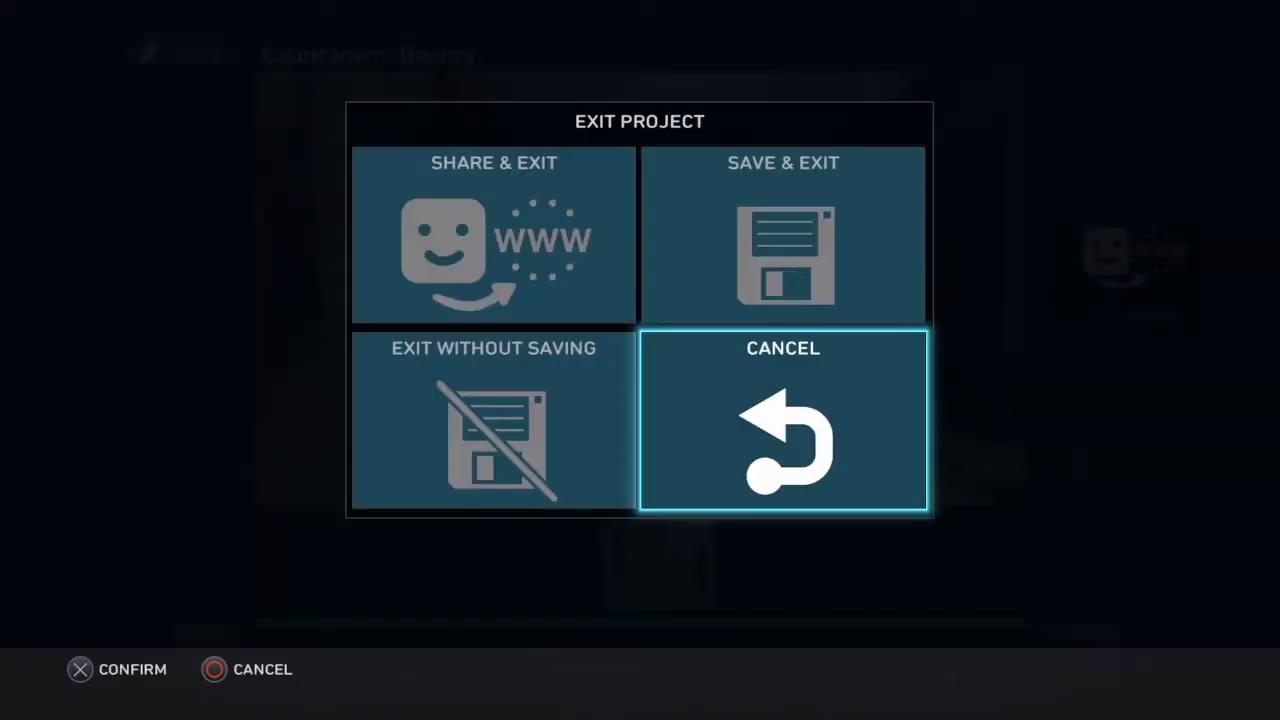
key("Escape")
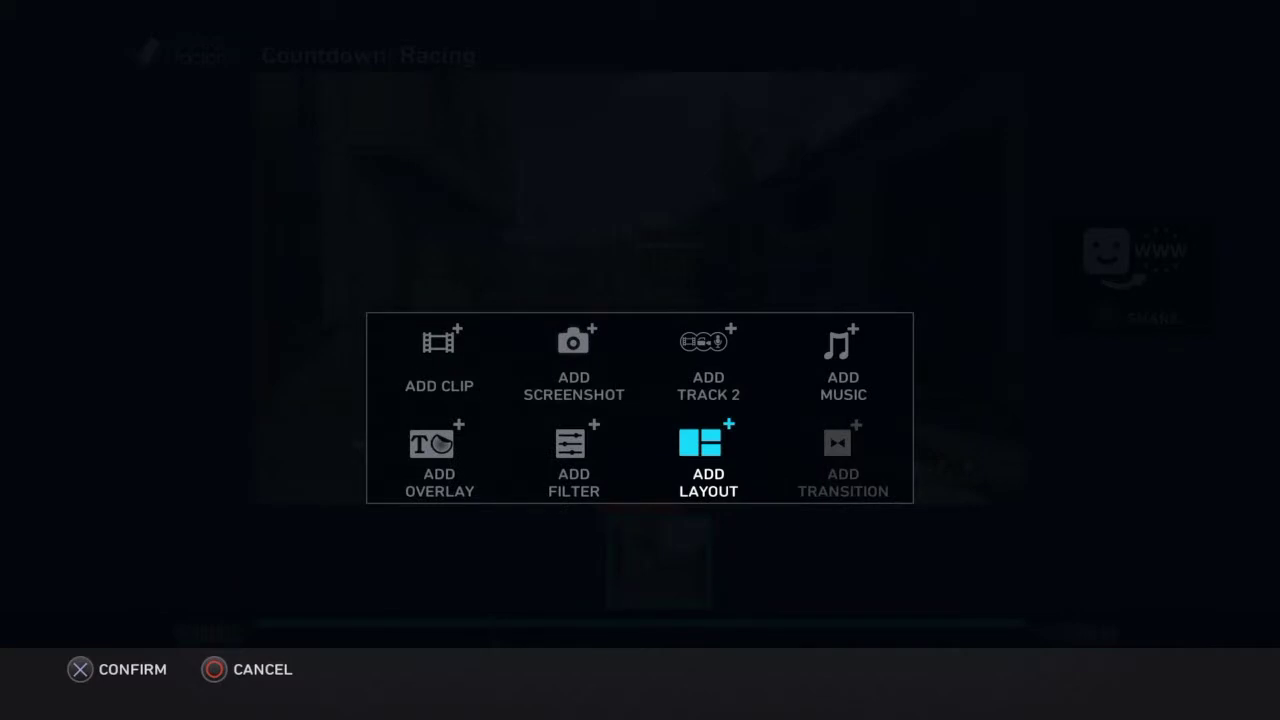
Step: Add the 0m 9s Call of Duty: Modern Warfare clip to the project and play the timeline
key("Left")
key("Left")
key("Right")
key("Right")
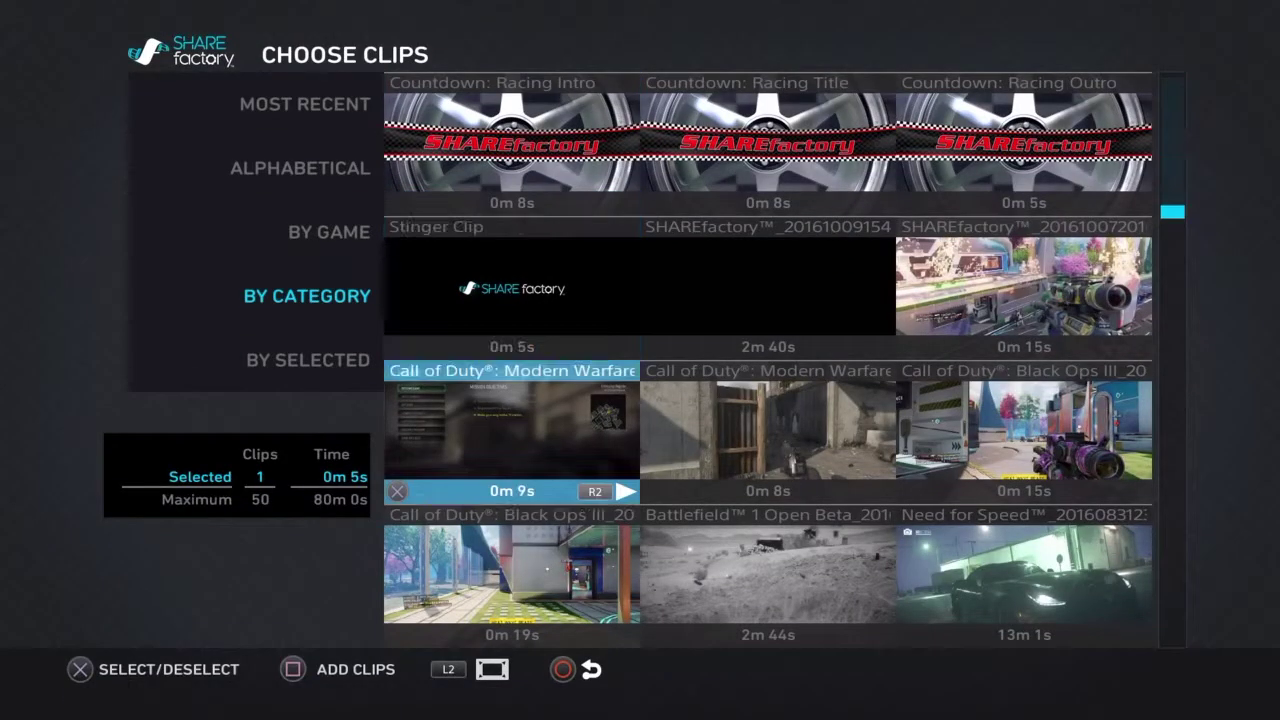
key("Return")
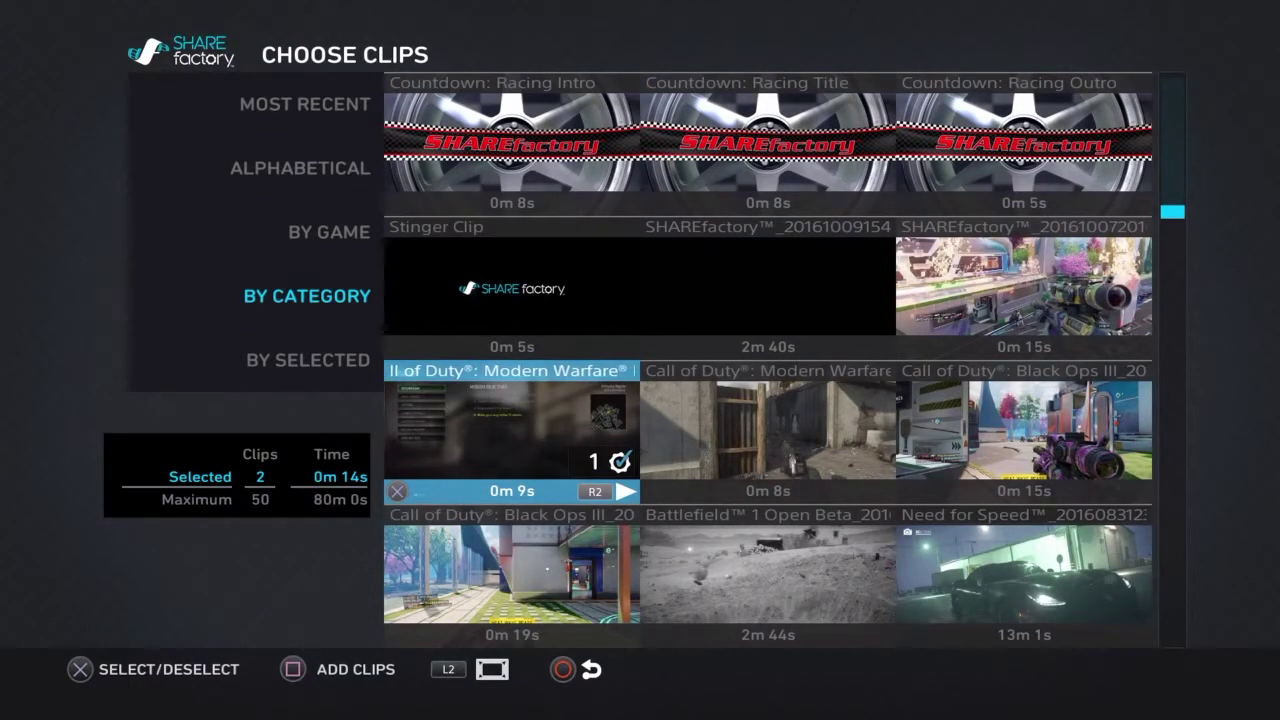
key("s")
key("Left")
key("space")
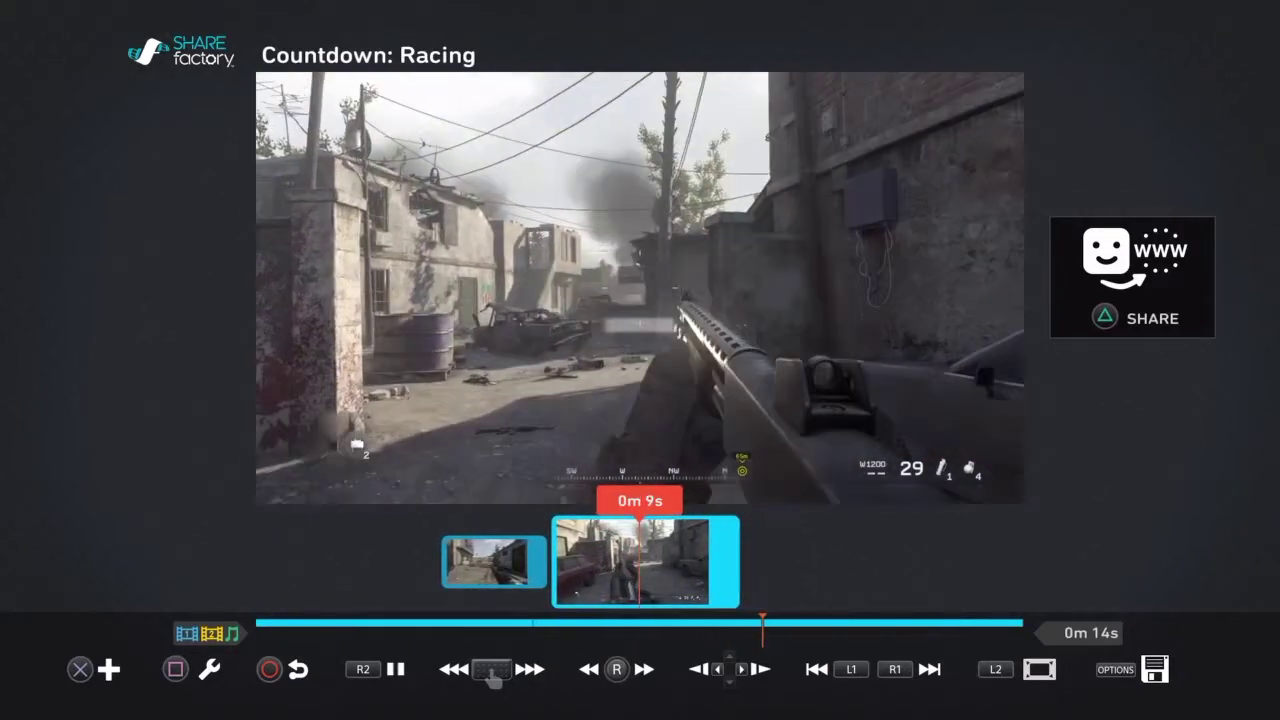
Step: Add the Fade Through Color dissolve as the transition between the first and second clips
key("Left")
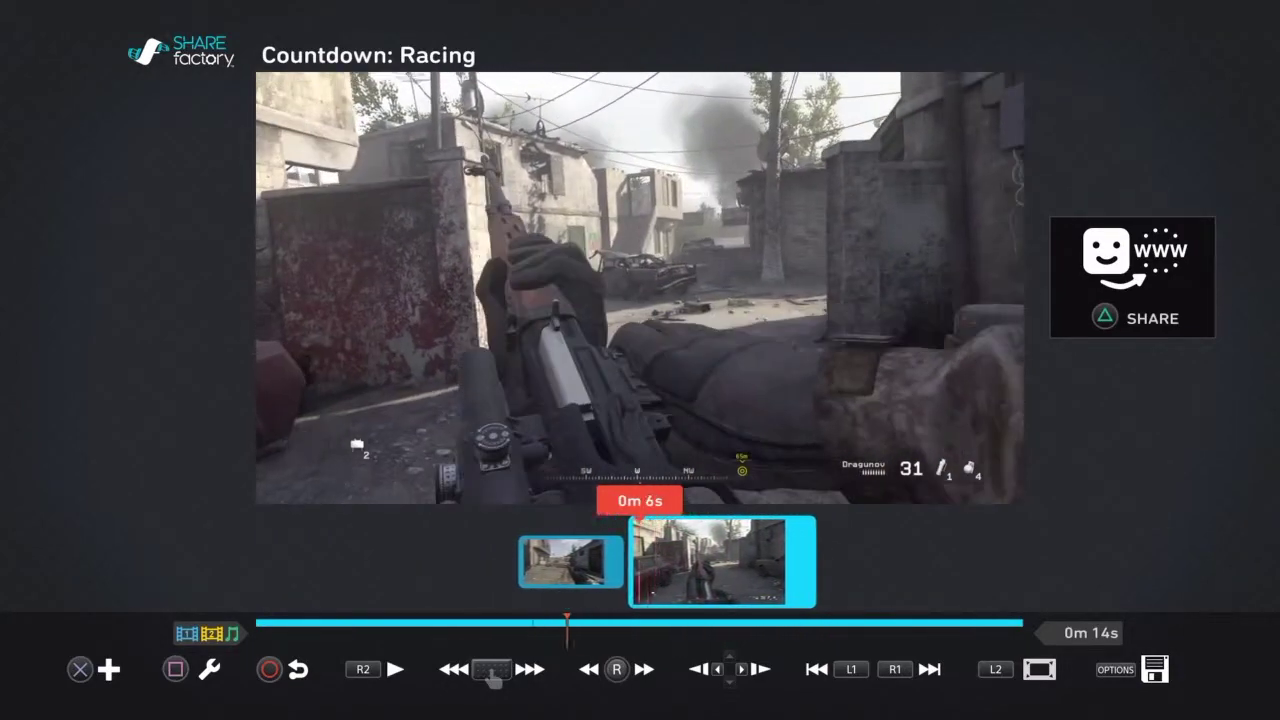
key("Left")
key("Return")
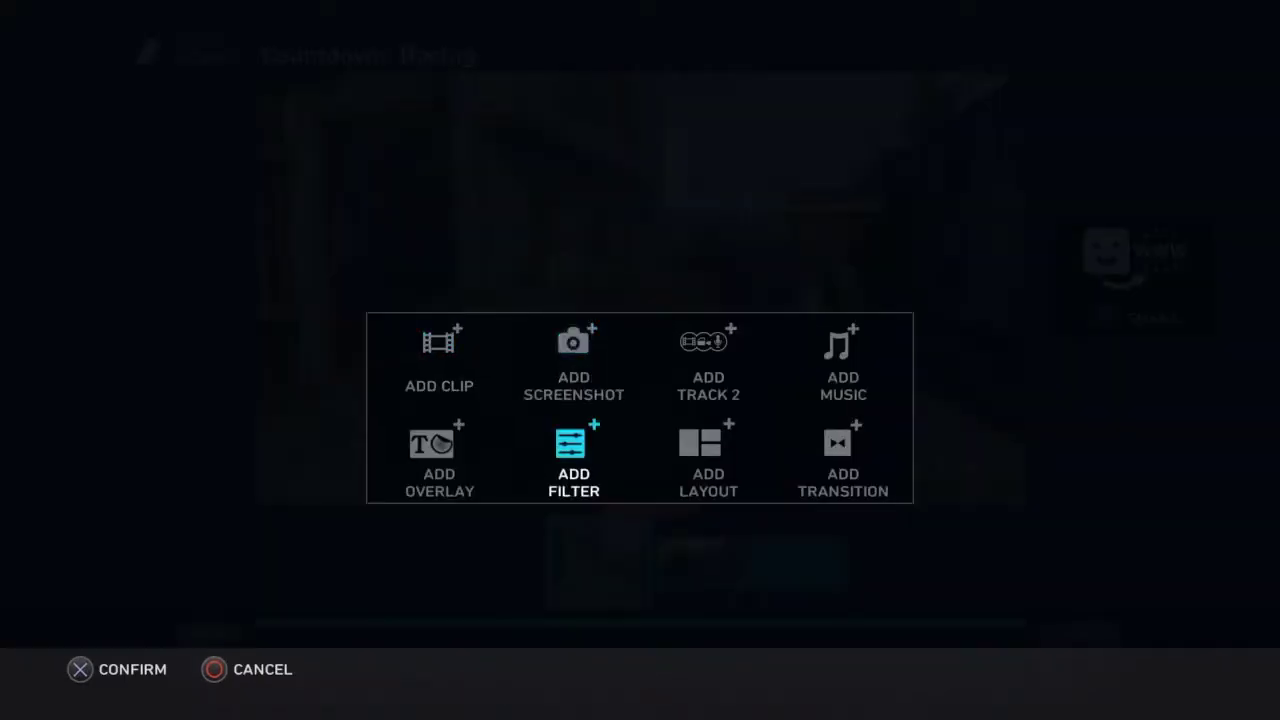
key("Return")
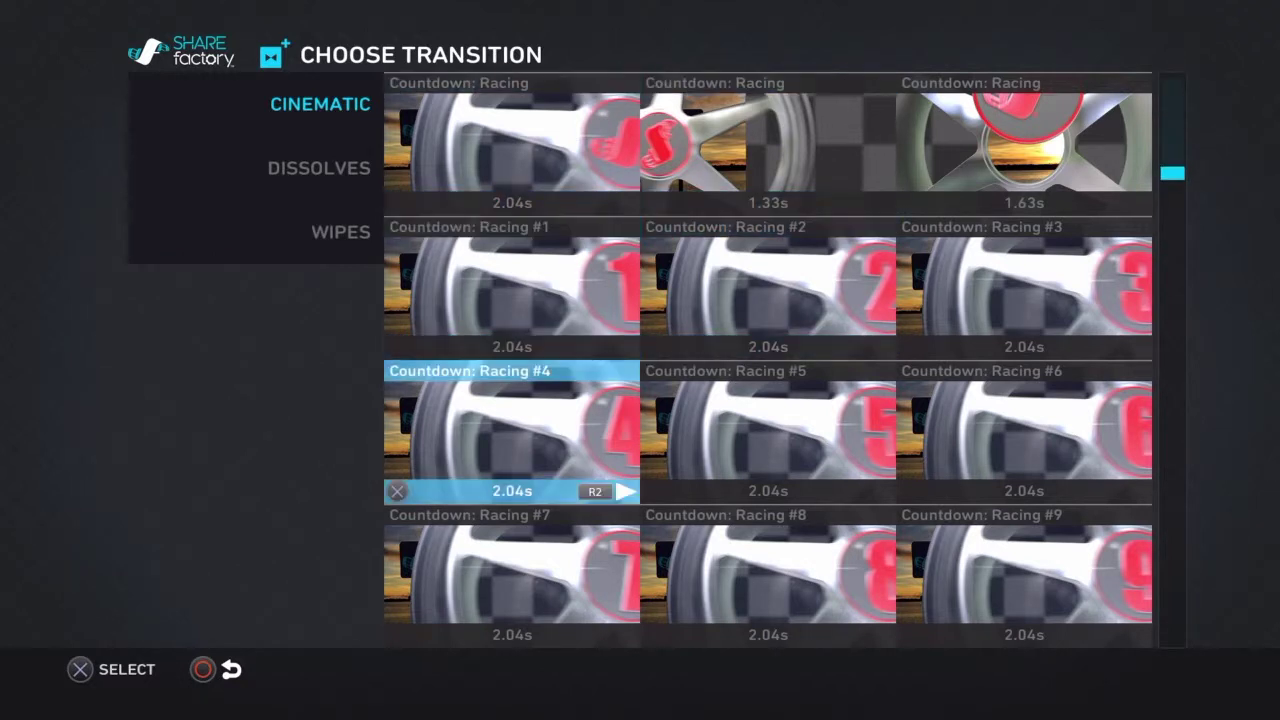
key("Left")
key("Left")
key("Down")
key("Return")
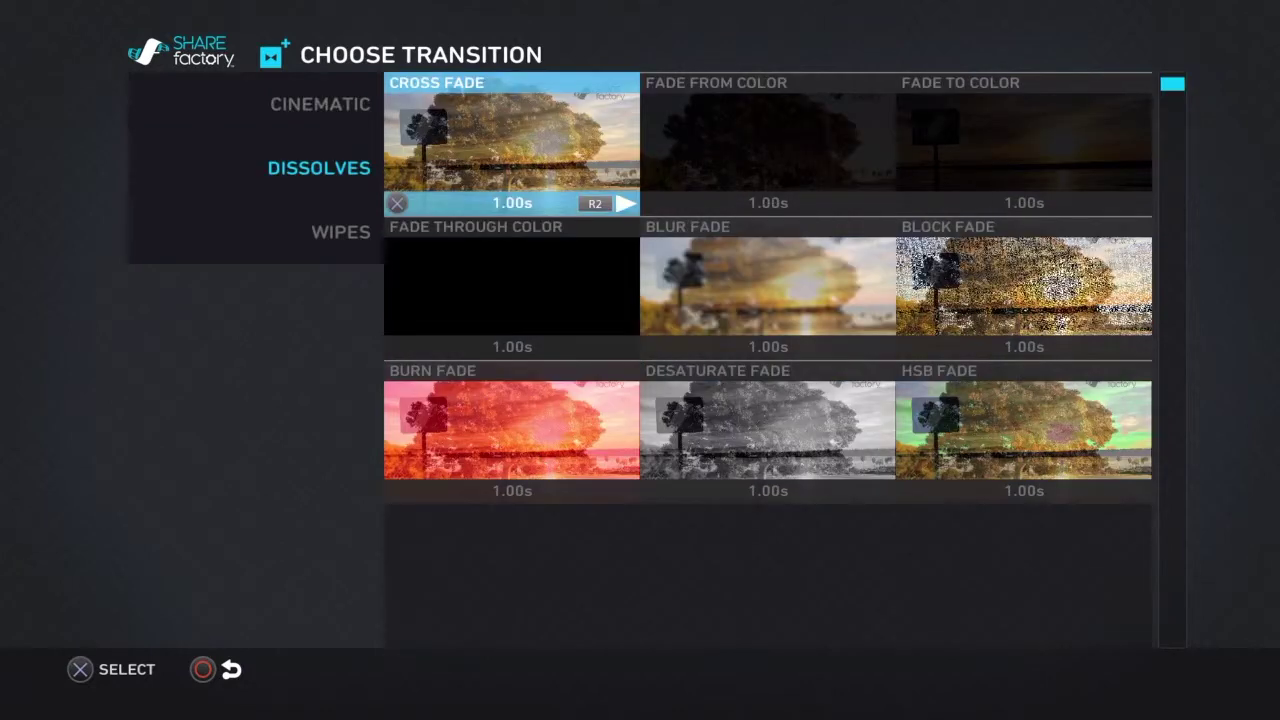
key("Left")
key("Right")
key("Down")
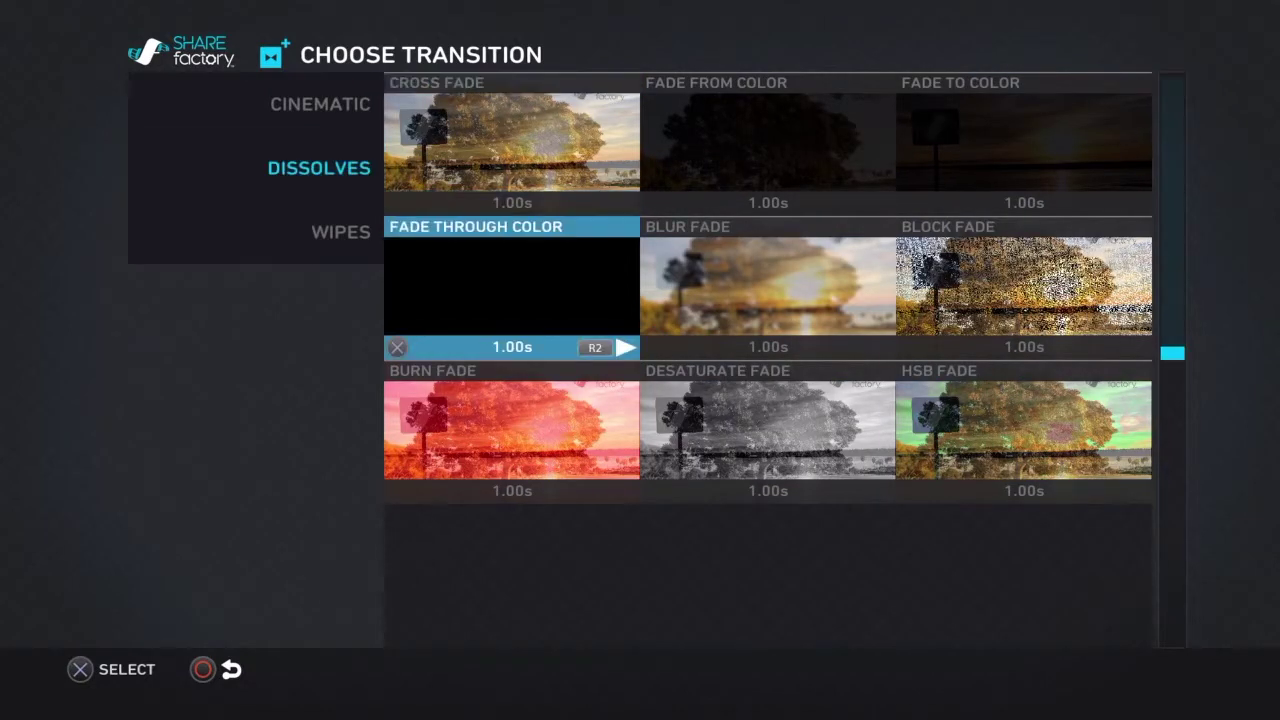
key("Return")
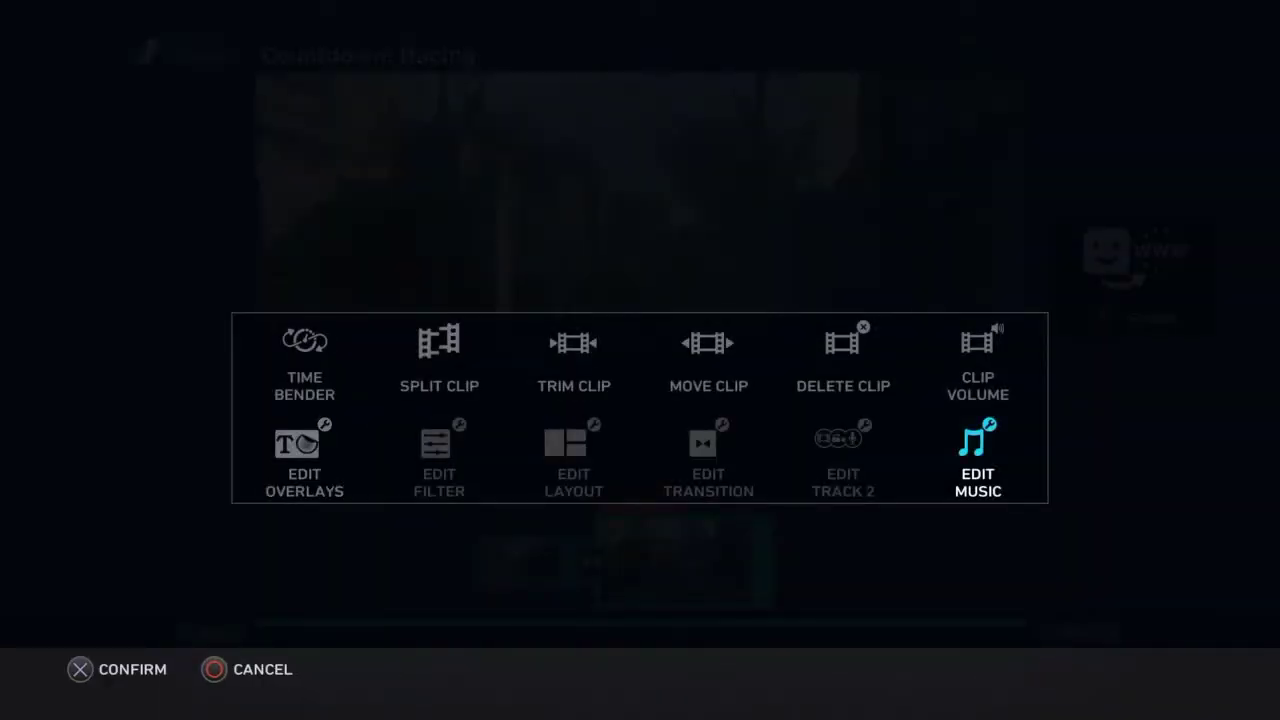
key("Right")
key("Left")
key("Right")
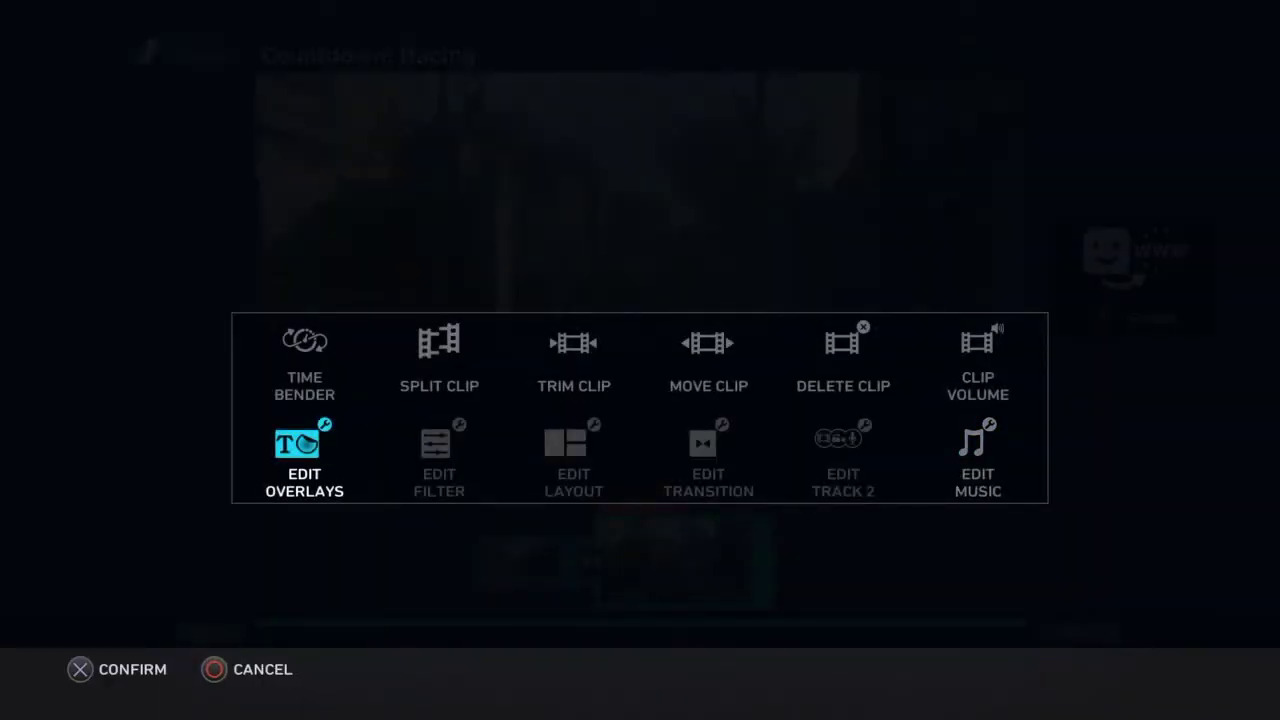
key("Escape")
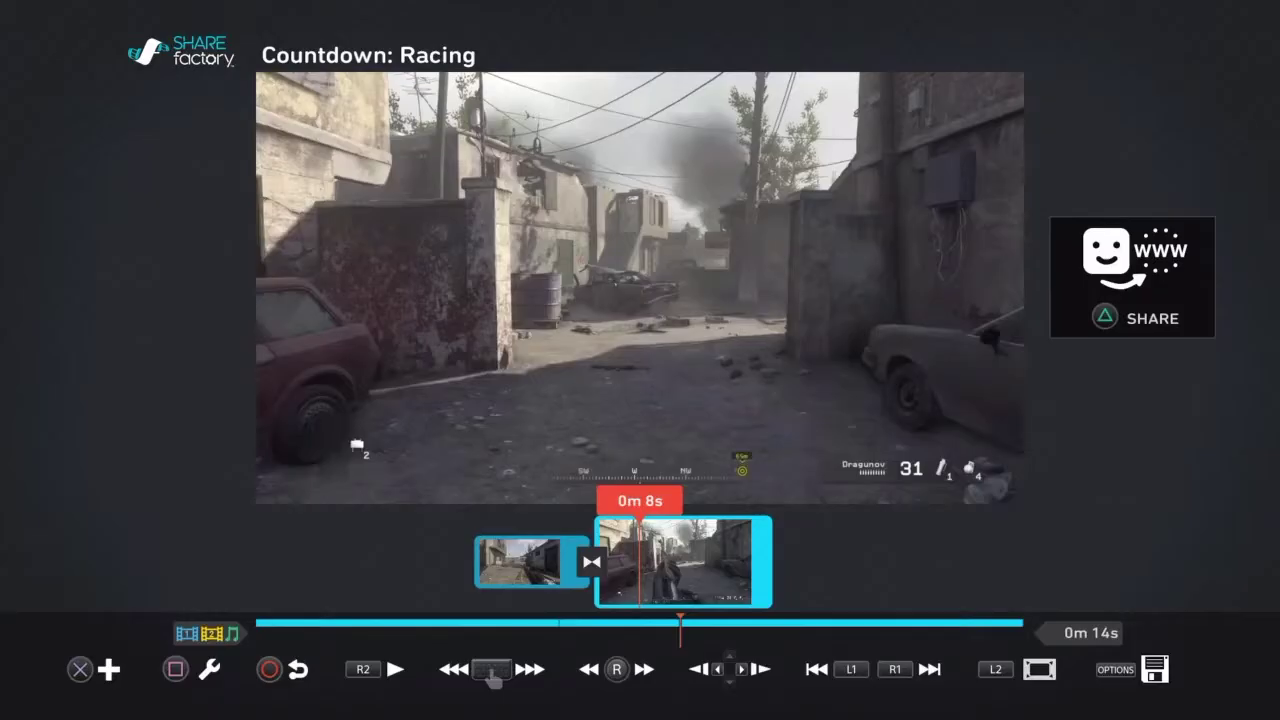
key("Right")
key("Return")
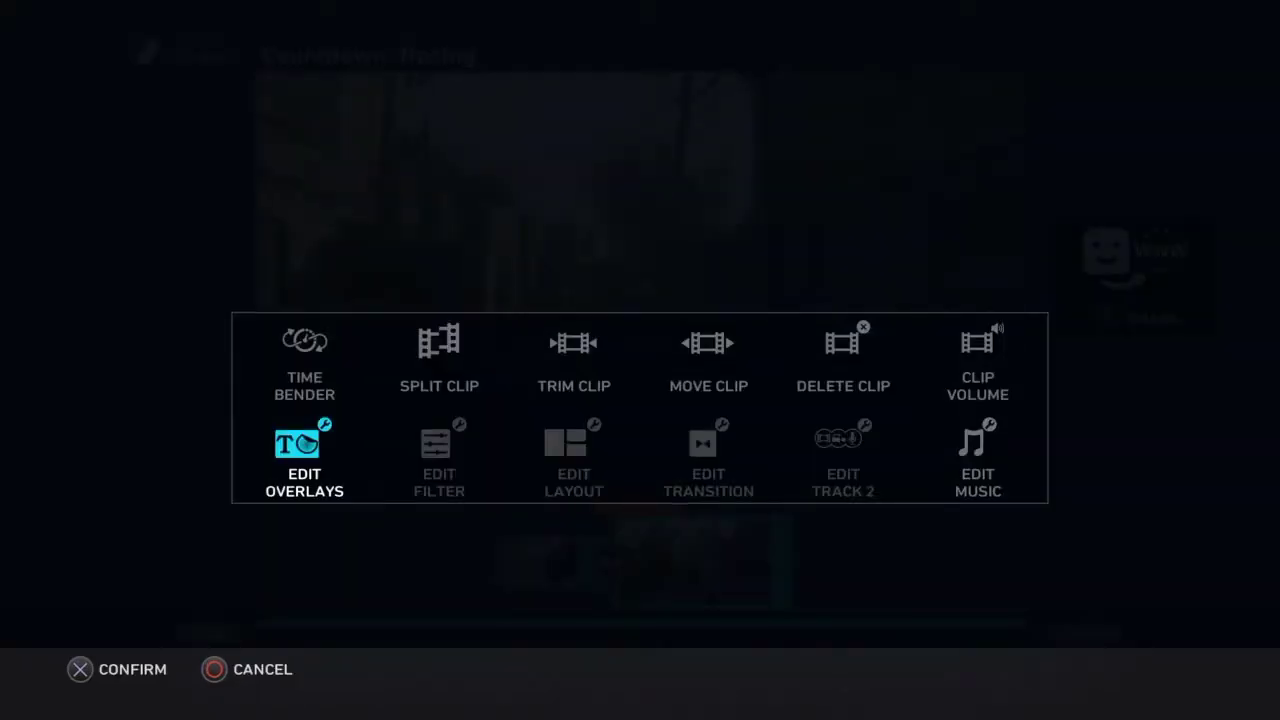
key("Left")
key("Right")
key("Escape")
Step: Position the playhead on the transition at 0m 5s between the two clips and open the transition's editing options
key("Left")
key("Left")
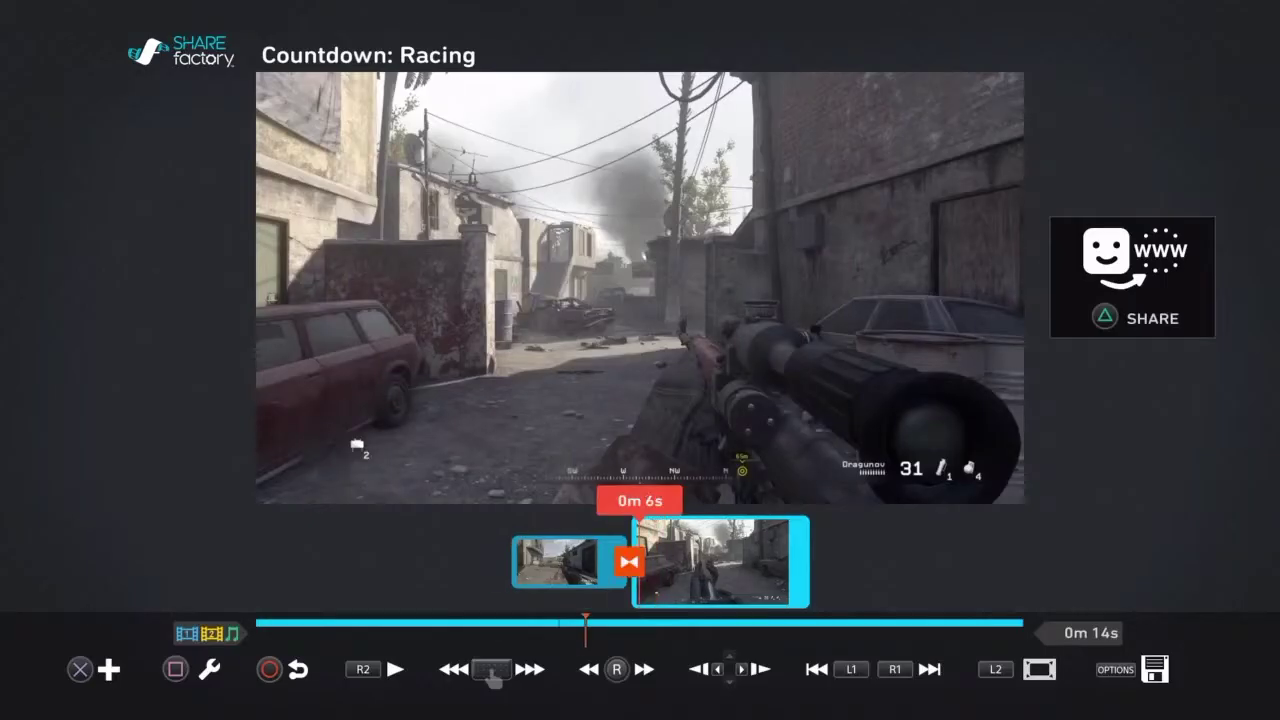
key("Right")
key("Left")
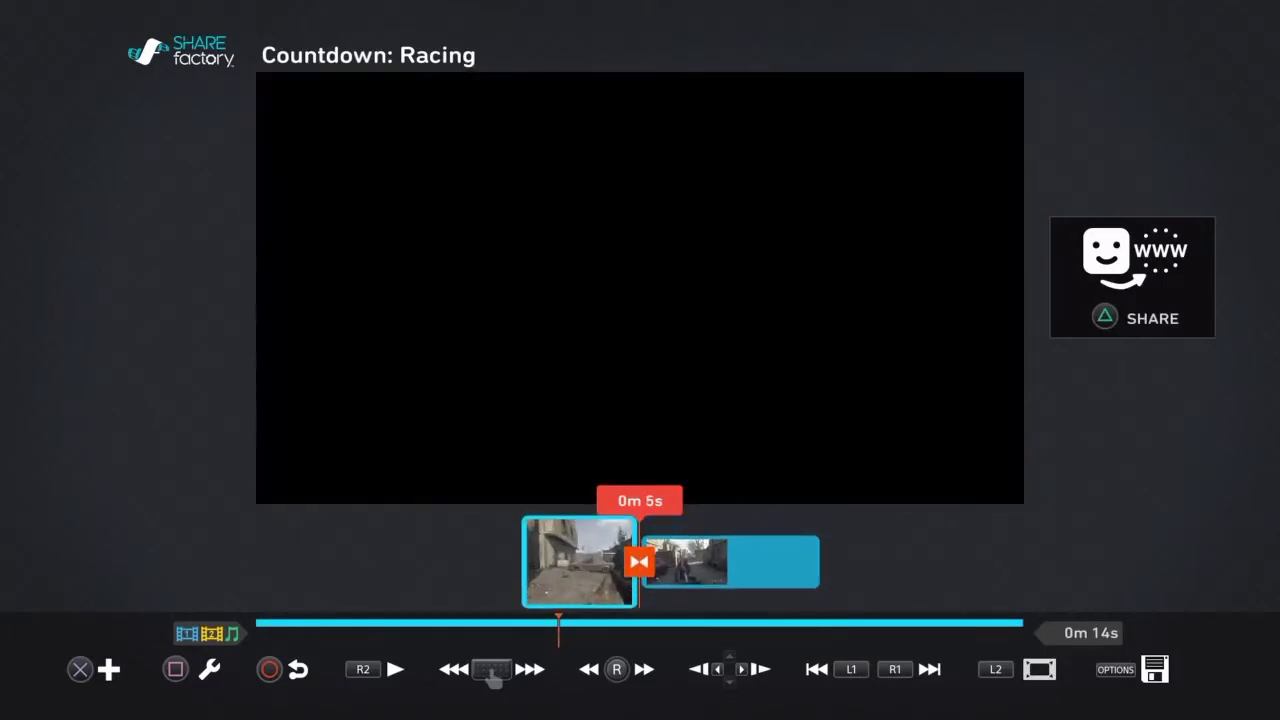
key("Return")
key("Right")
key("Left")
key("Right")
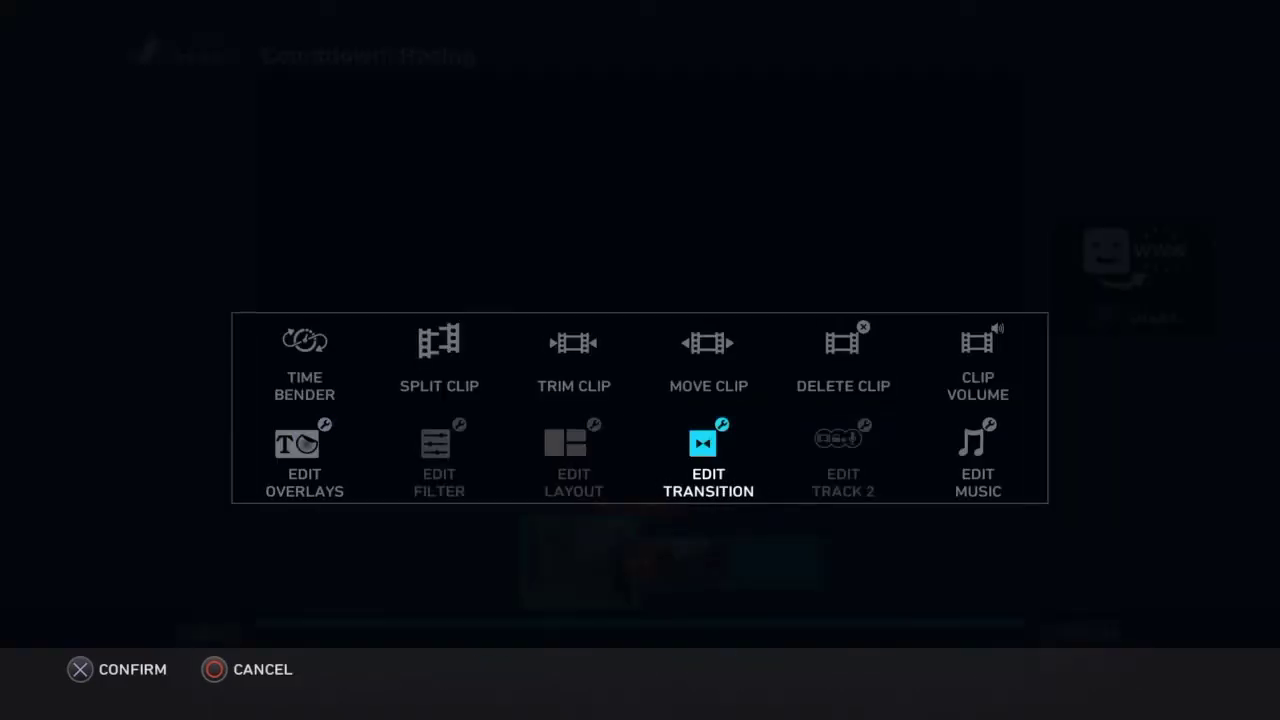
key("Left")
key("Right")
key("Return")
Step: Replace the transition between the first and second clips with the Cross Fade dissolve and play it back
key("Right")
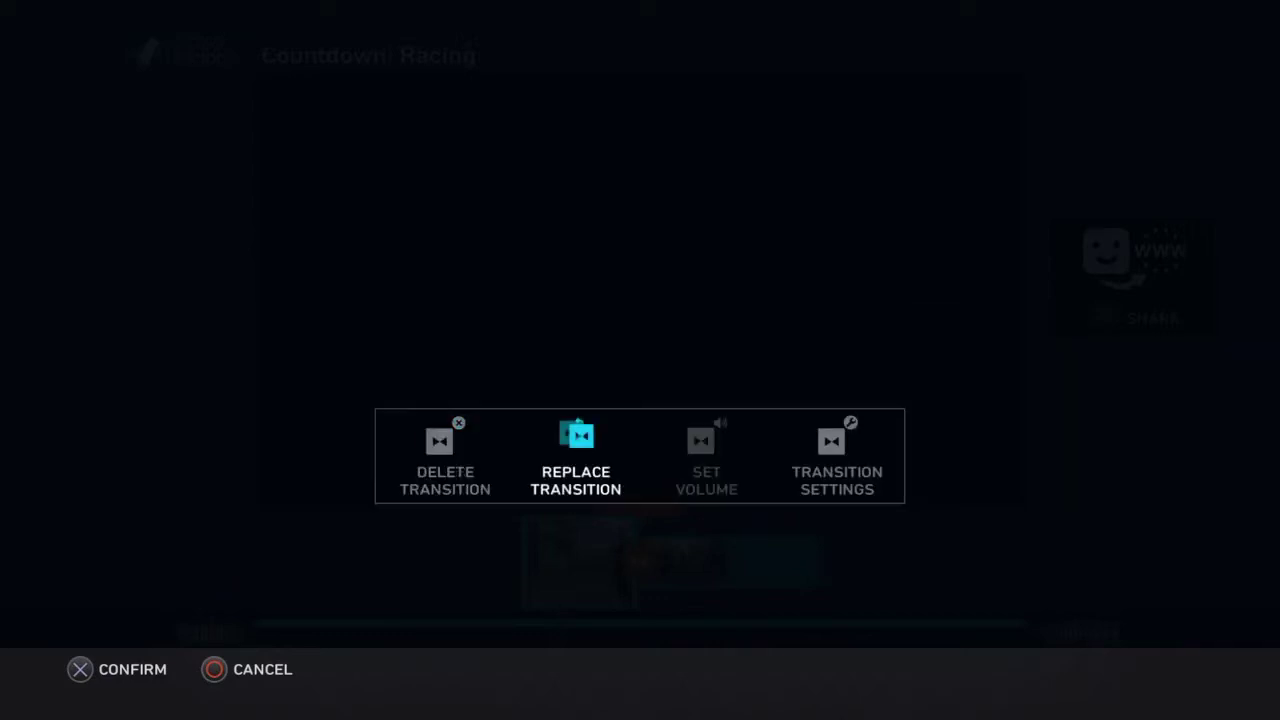
key("Left")
key("Right")
key("Return")
key("Down")
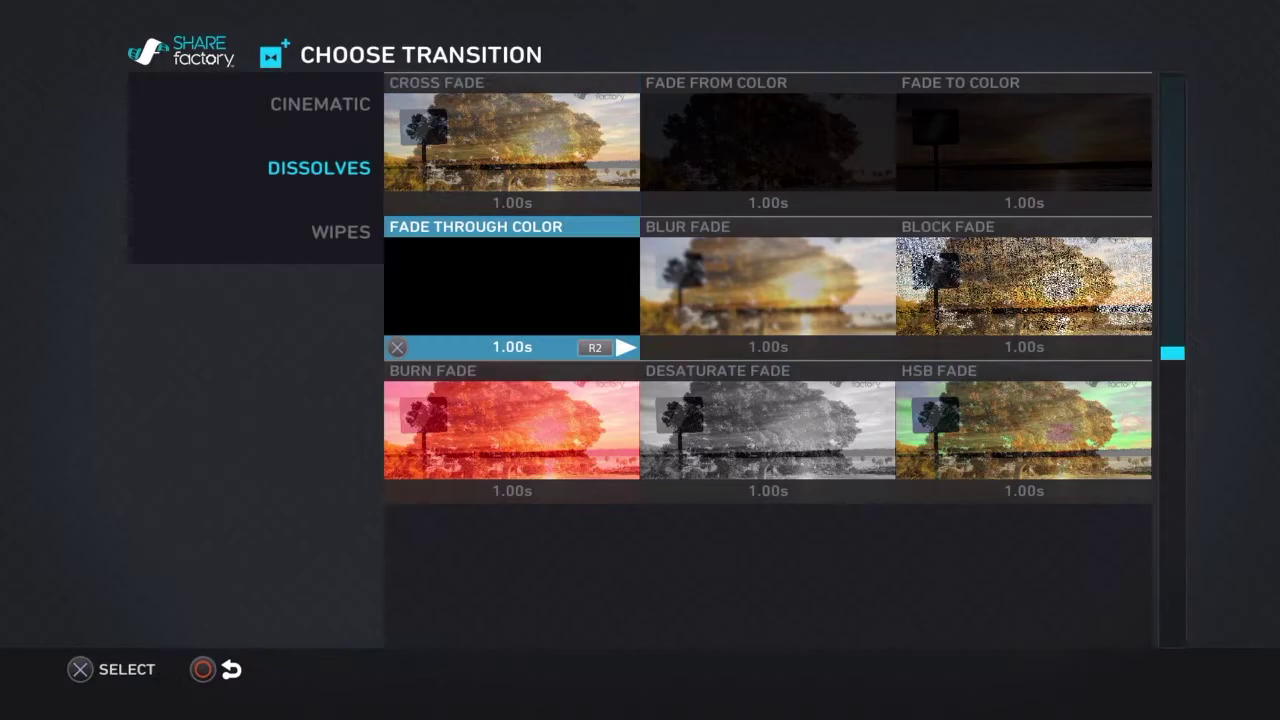
key("Up")
key("Return")
key("space")
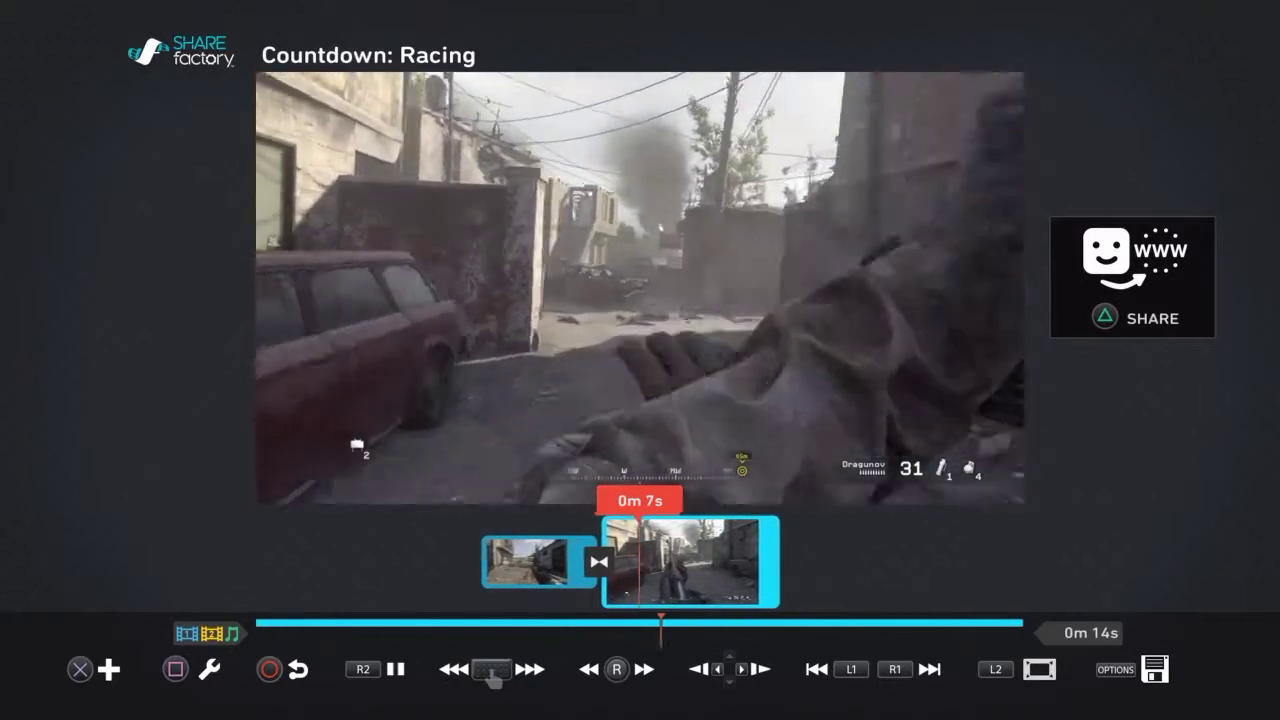
key("space")
Step: Open music editing for the project and add the Let Me Oh (LYRICS) track at about 0m 9s
key("Right")
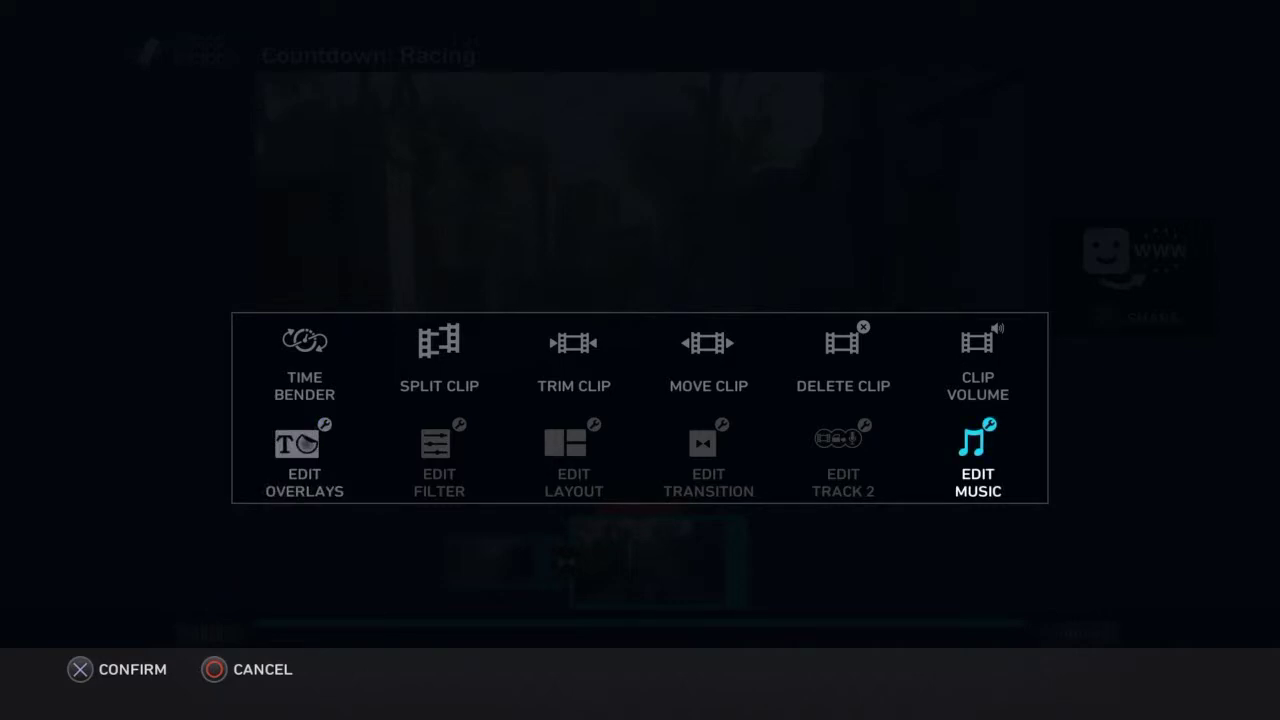
key("Return")
key("s")
key("Escape")
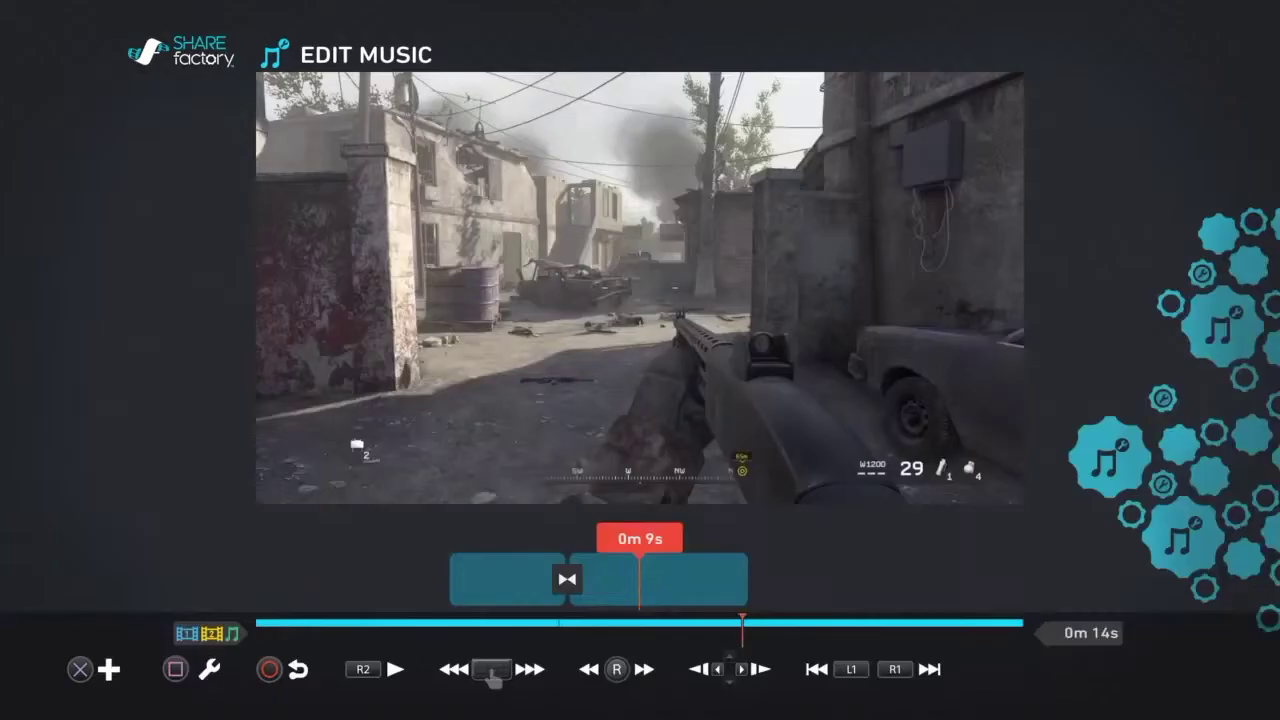
key("Return")
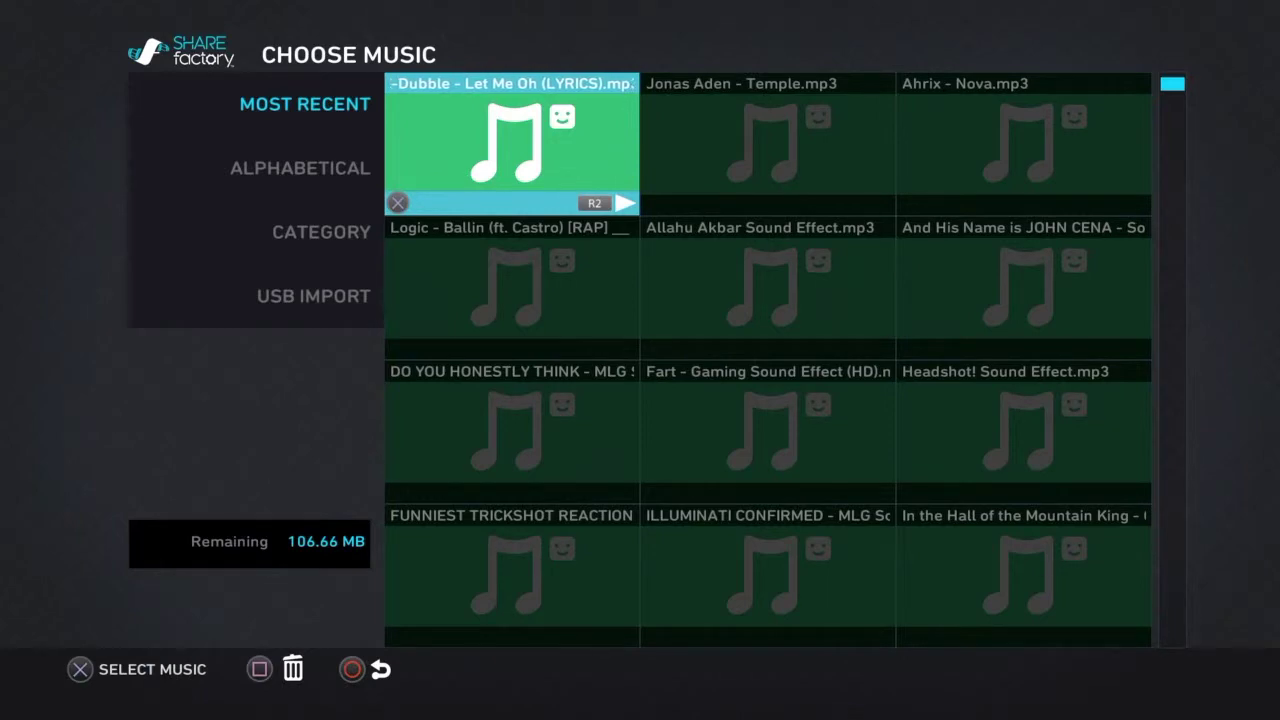
key("Return")
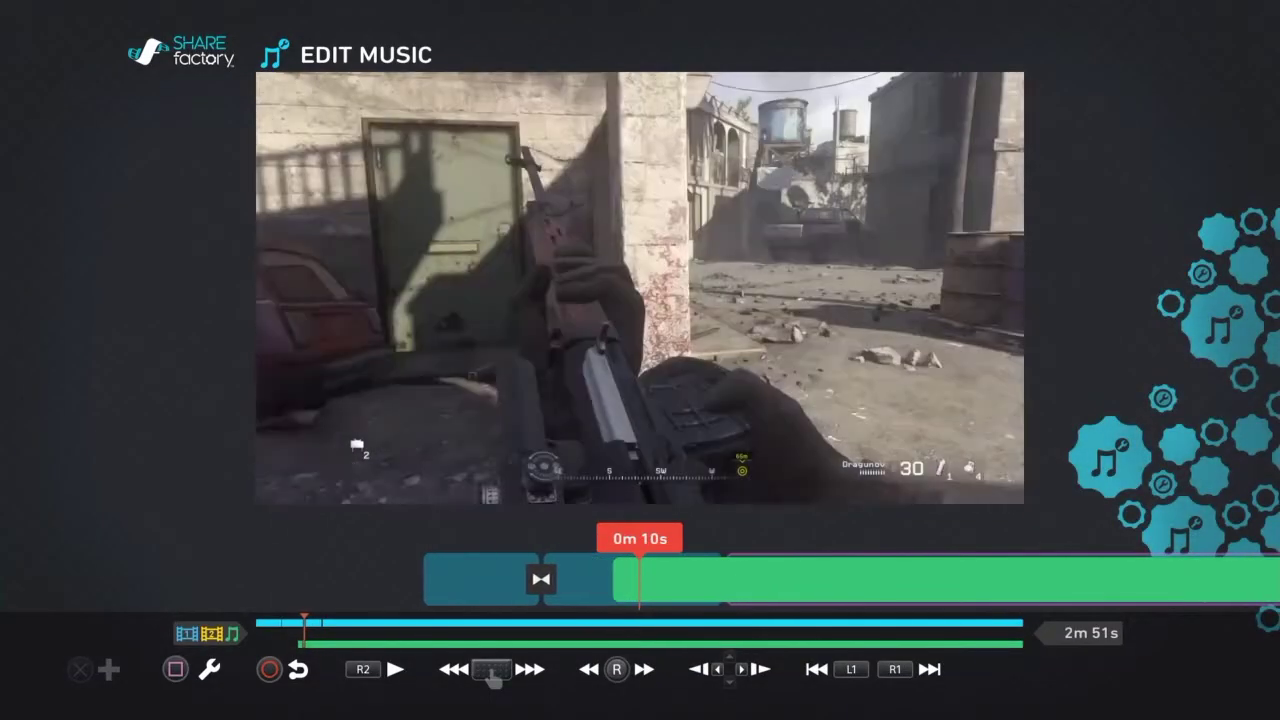
key("s")
key("Left")
key("Escape")
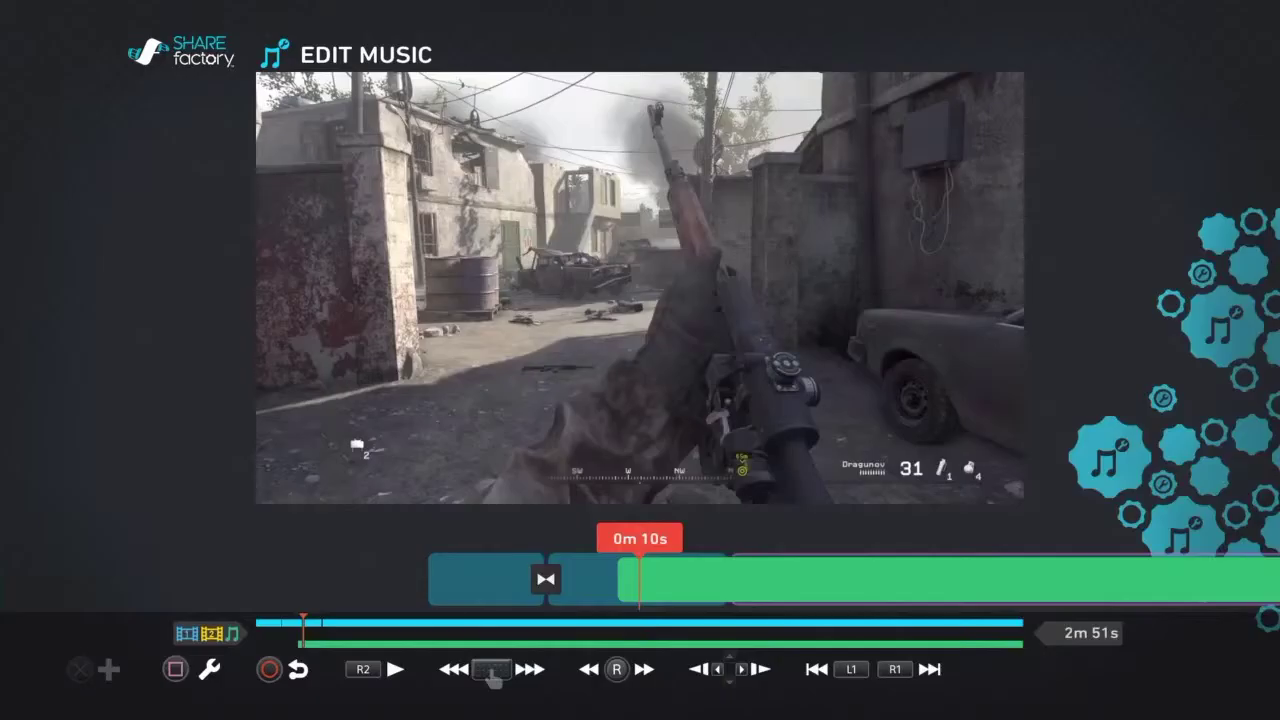
key("Left")
key("s")
key("Escape")
key("Right")
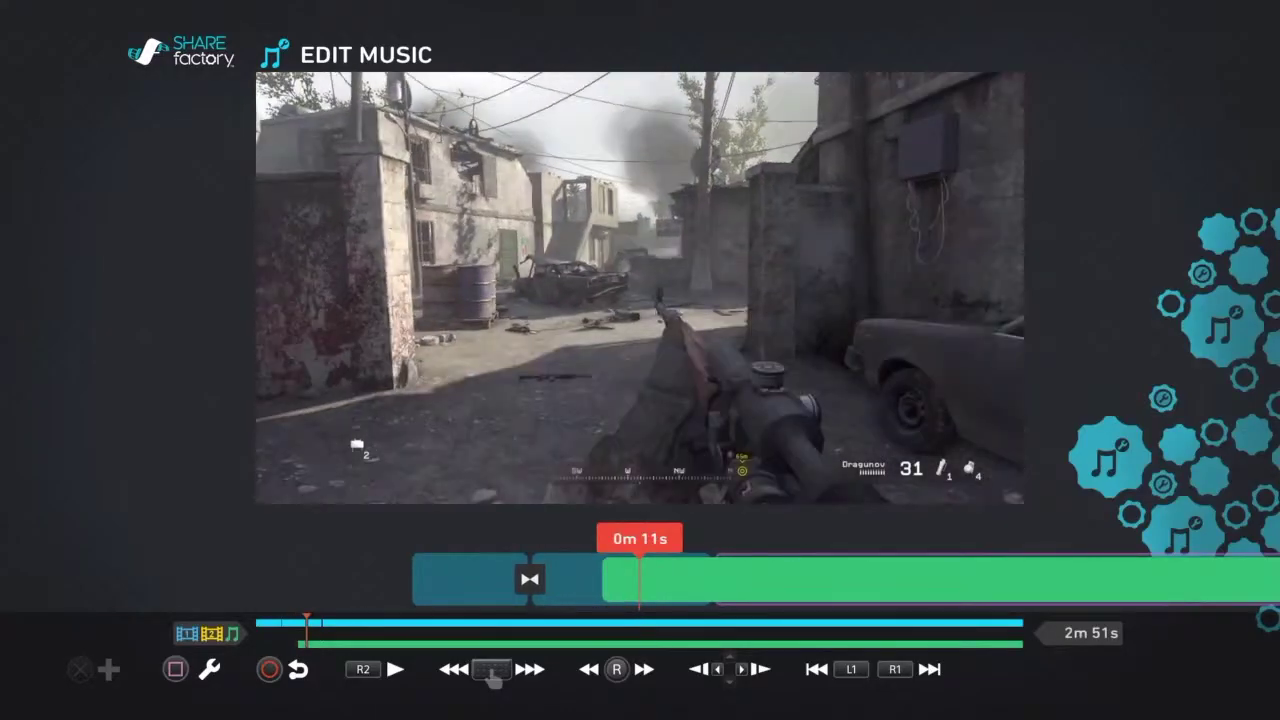
key("s")
key("Right")
key("Escape")
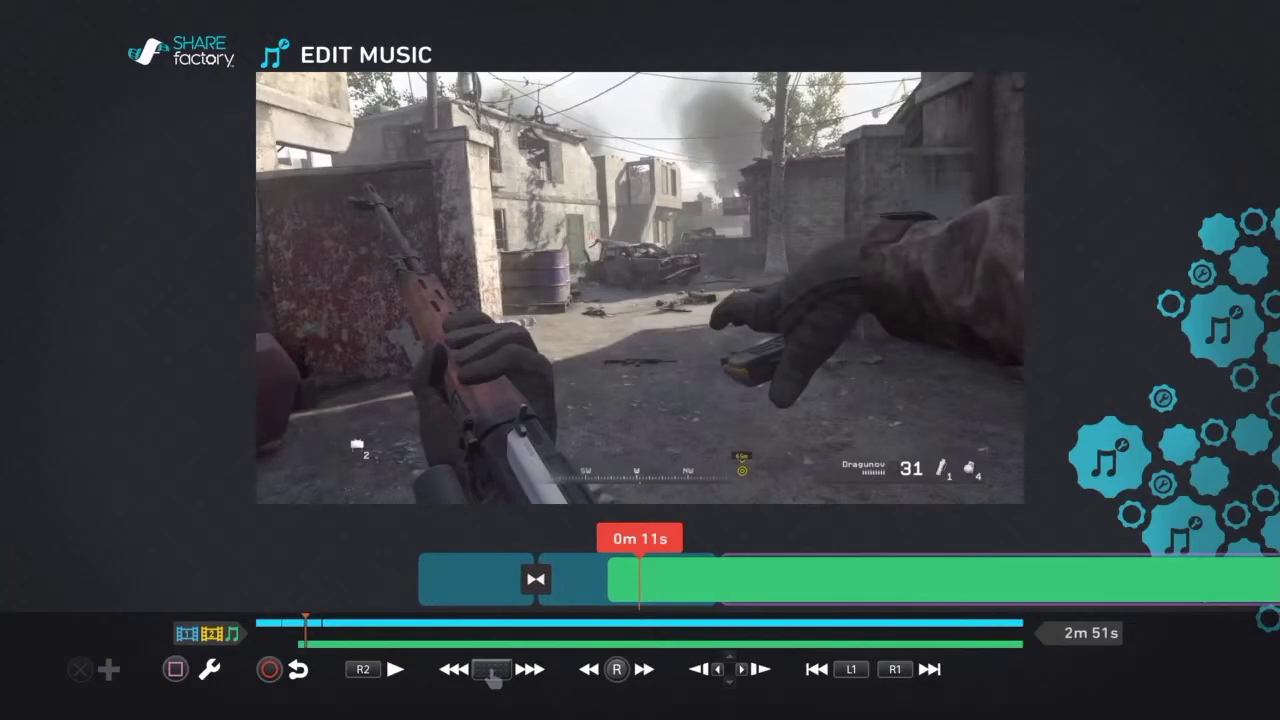
Step: Split the music track at 0m 14s, where the second clip ends
key("Left")
key("Right")
key("Left")
key("Right")
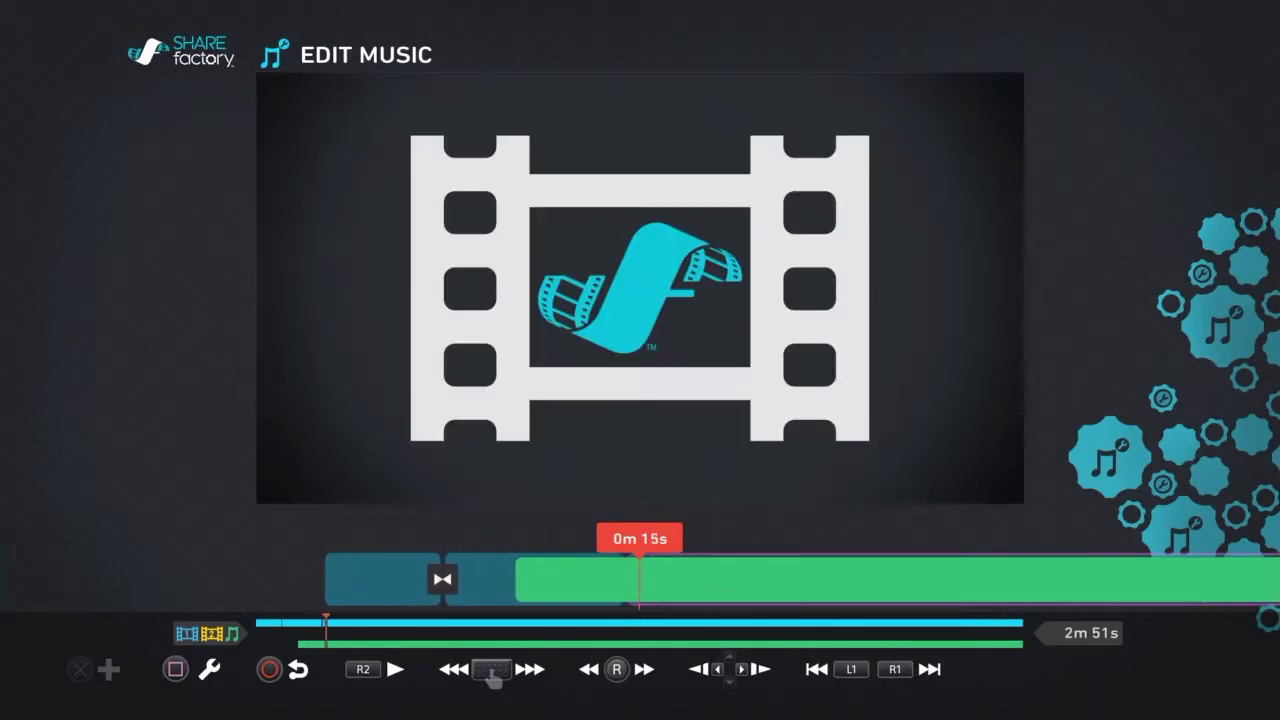
key("Left")
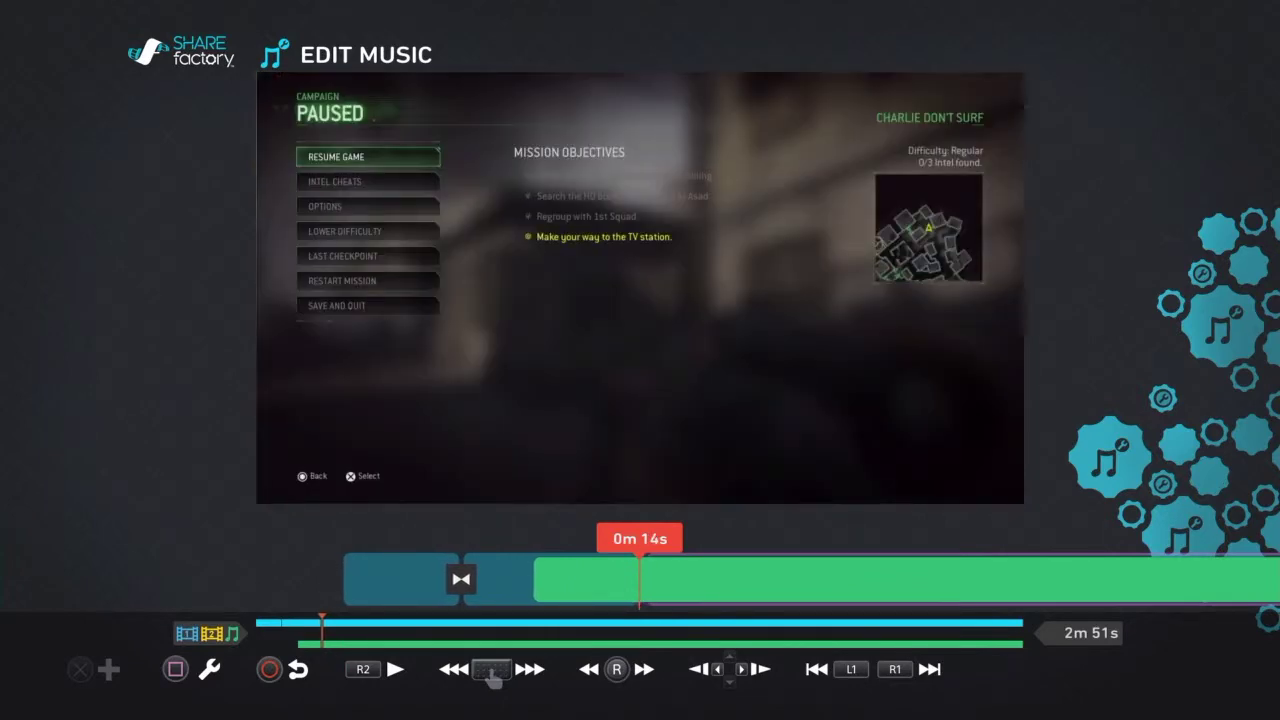
key("s")
key("Return")
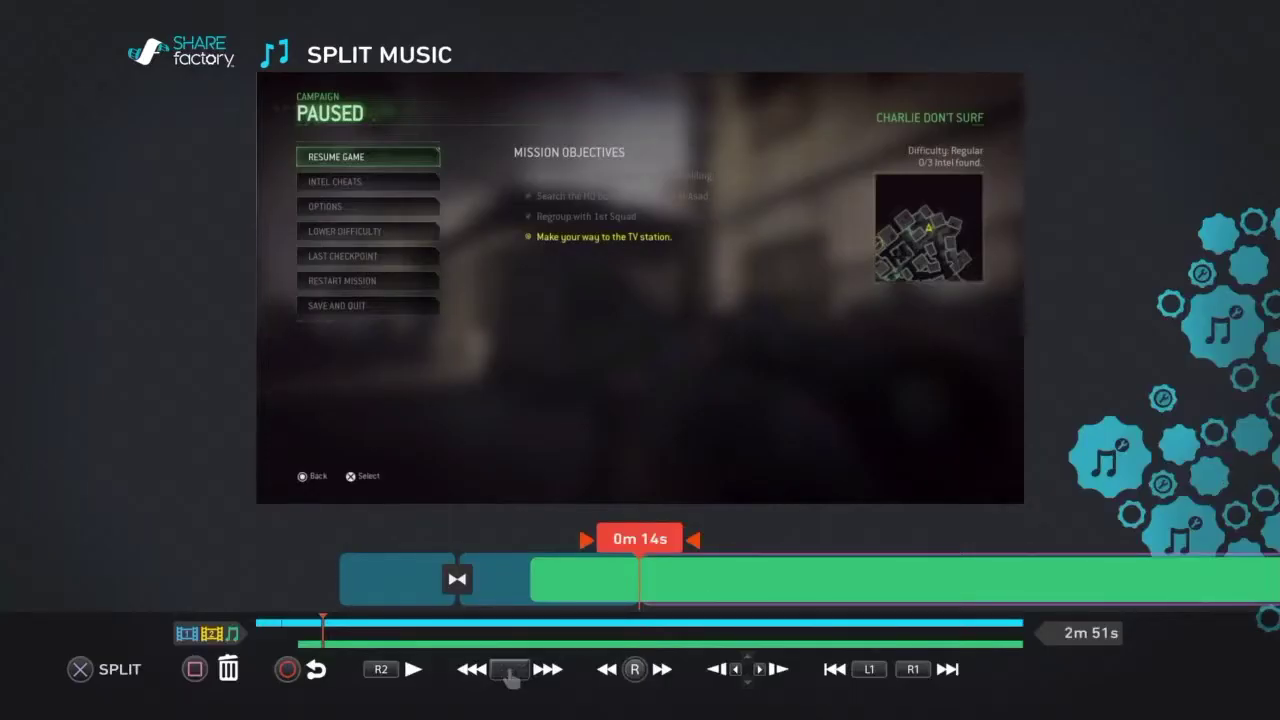
key("Delete")
key("Return")
key("Return")
key("Return")
Step: Delete the music segment before the split point and leave the split mode
key("Left")
key("Delete")
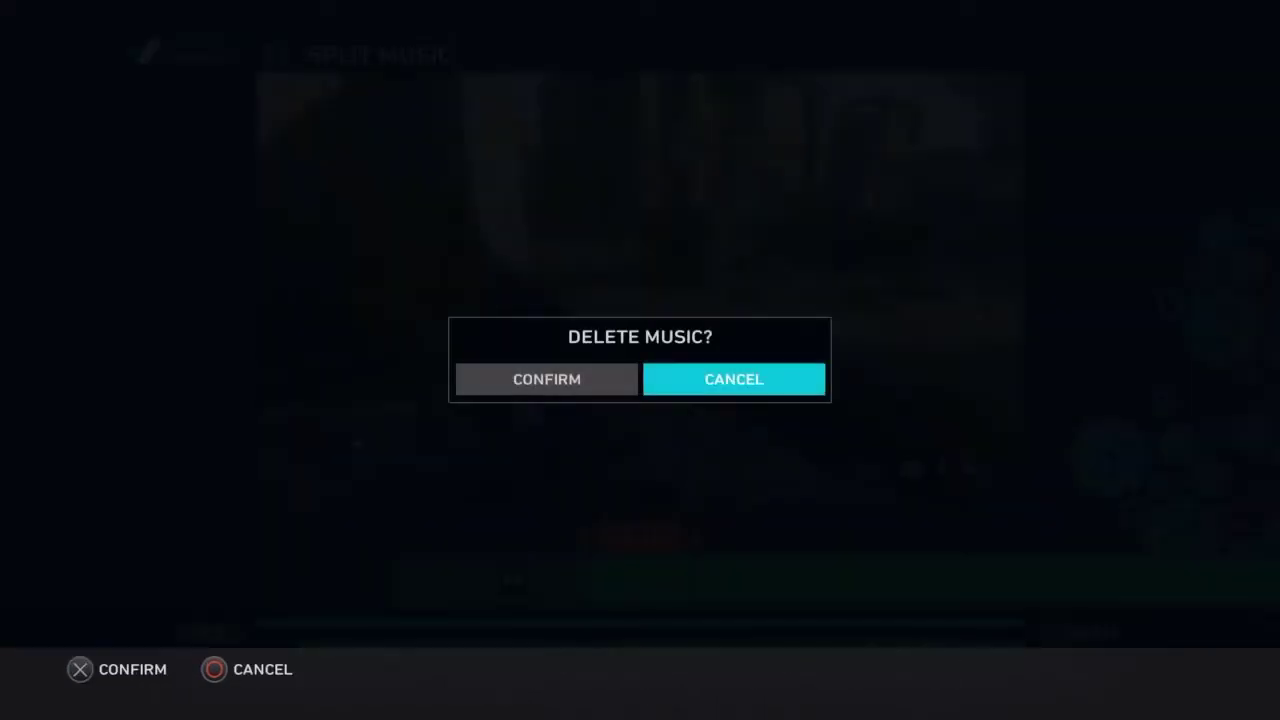
key("Return")
key("Right")
key("Left")
key("Right")
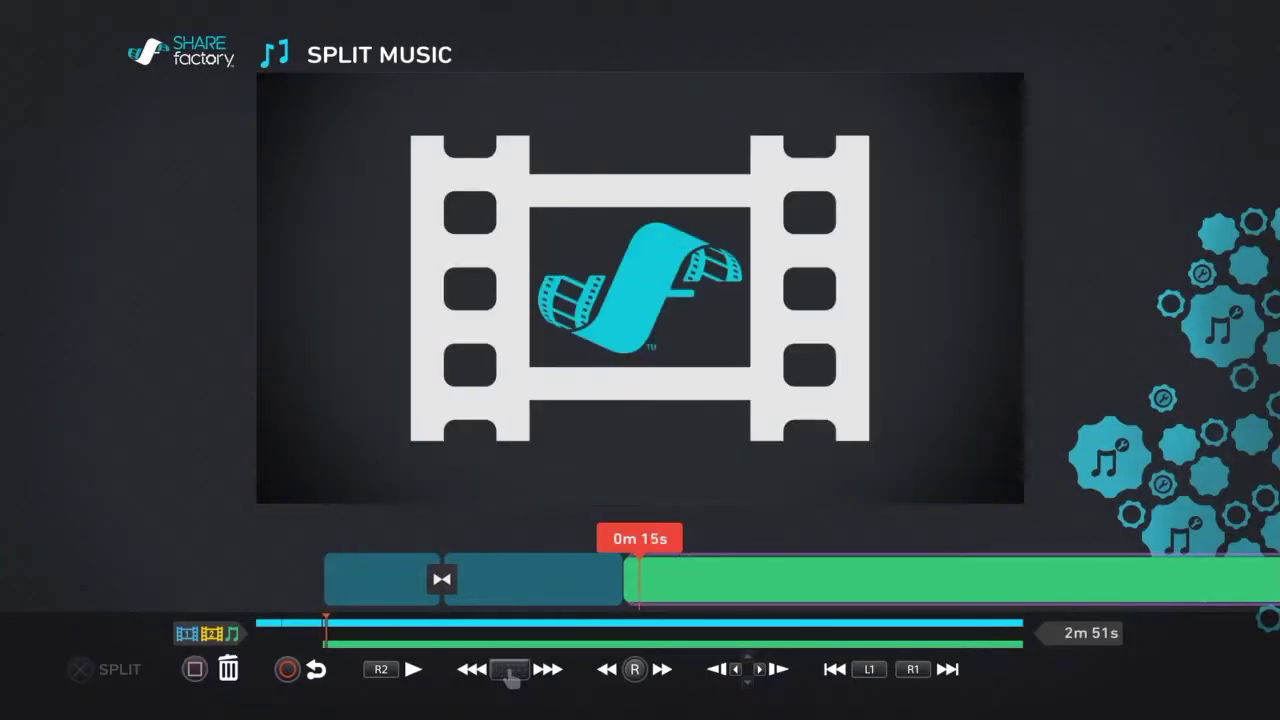
key("Left")
key("Left")
key("Escape")
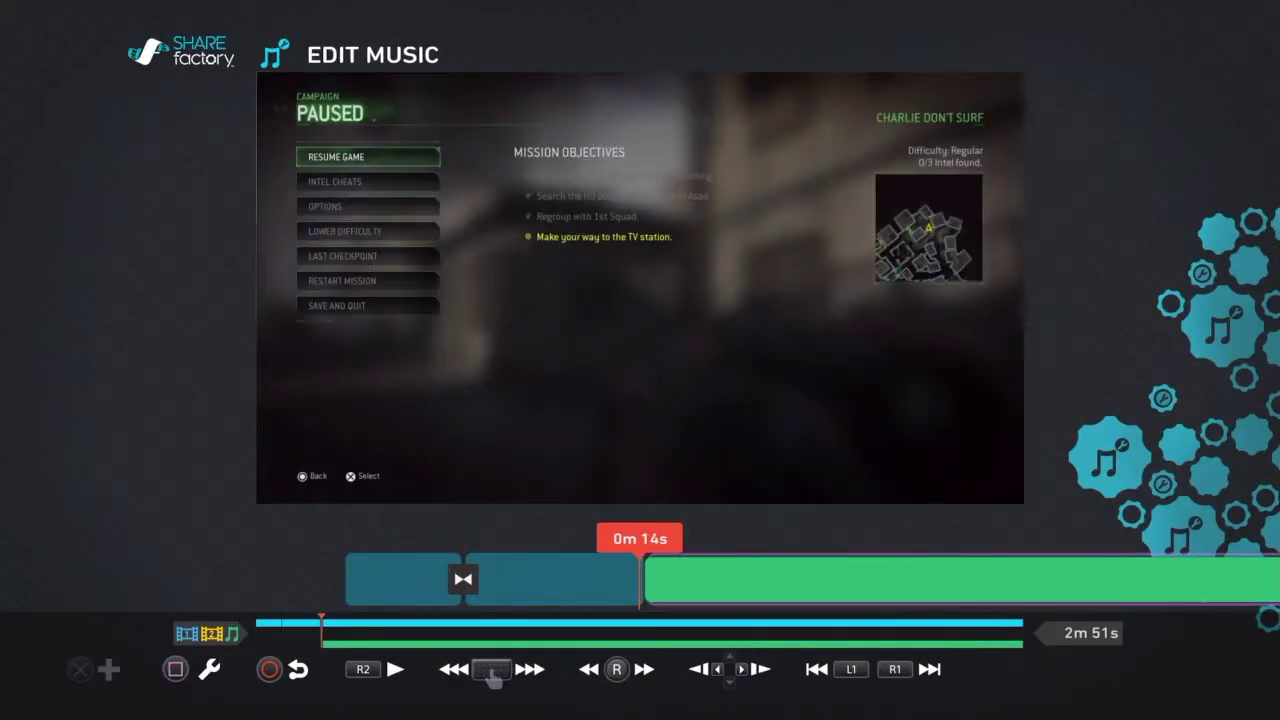
Step: Move the remaining music segment so that it starts at 0m 0s, with the first clip
key("Right")
key("Return")
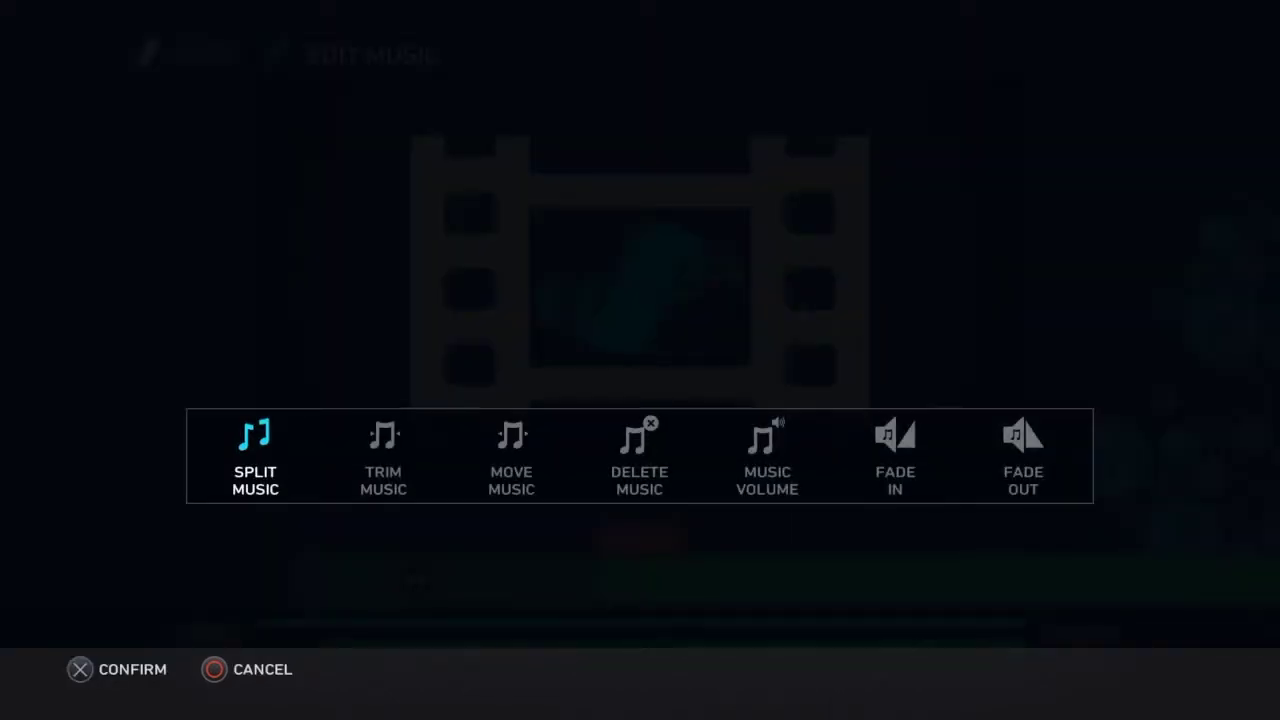
key("Right")
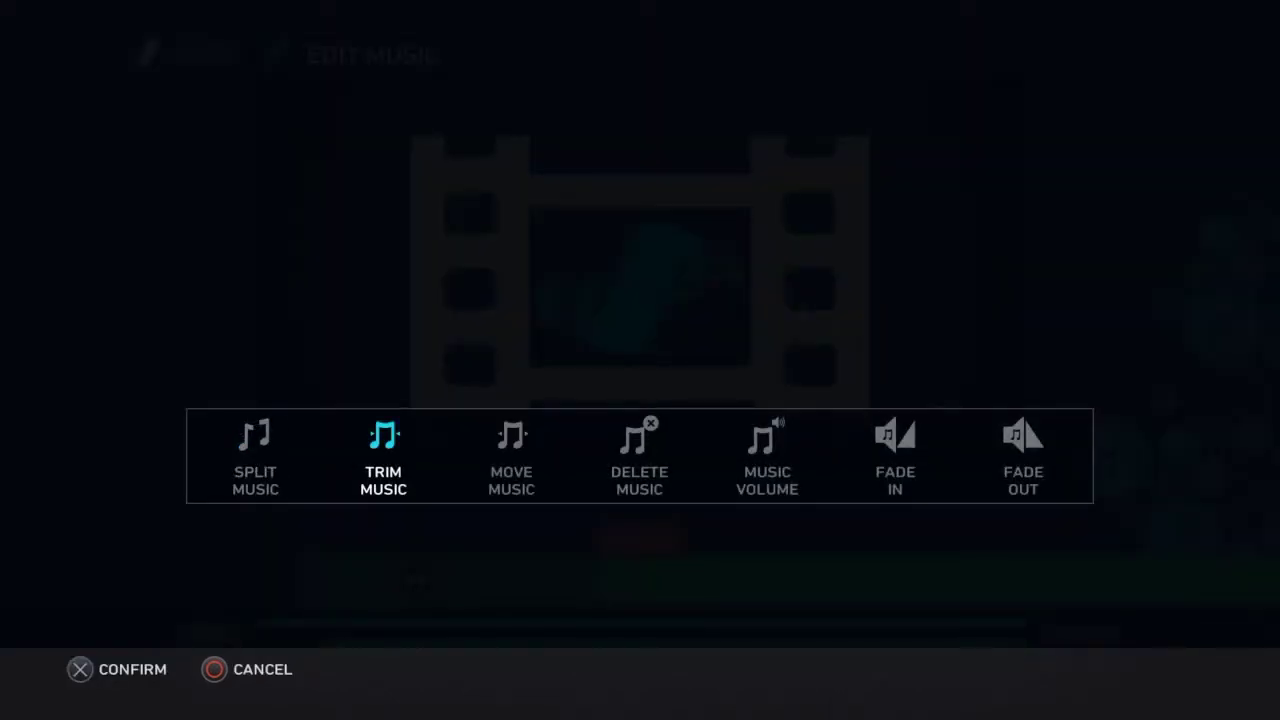
key("Right")
key("Return")
key("Left")
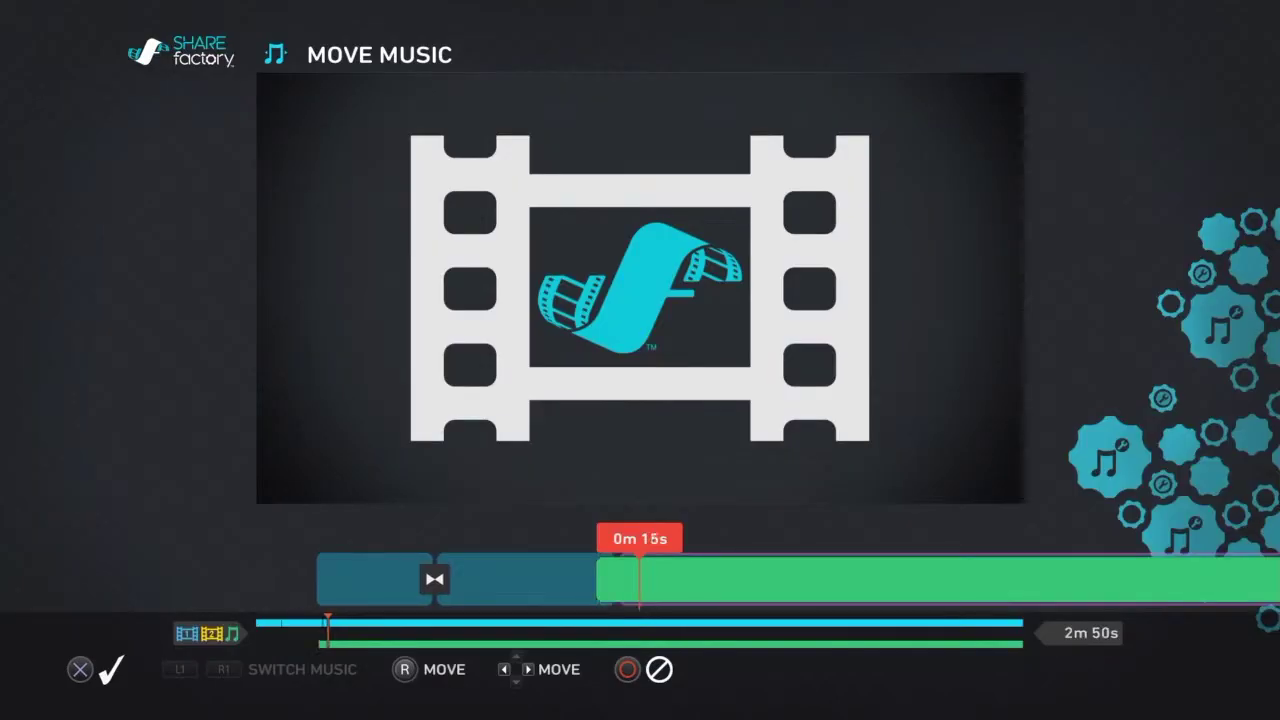
key("Return")
key("Left")
key("Left")
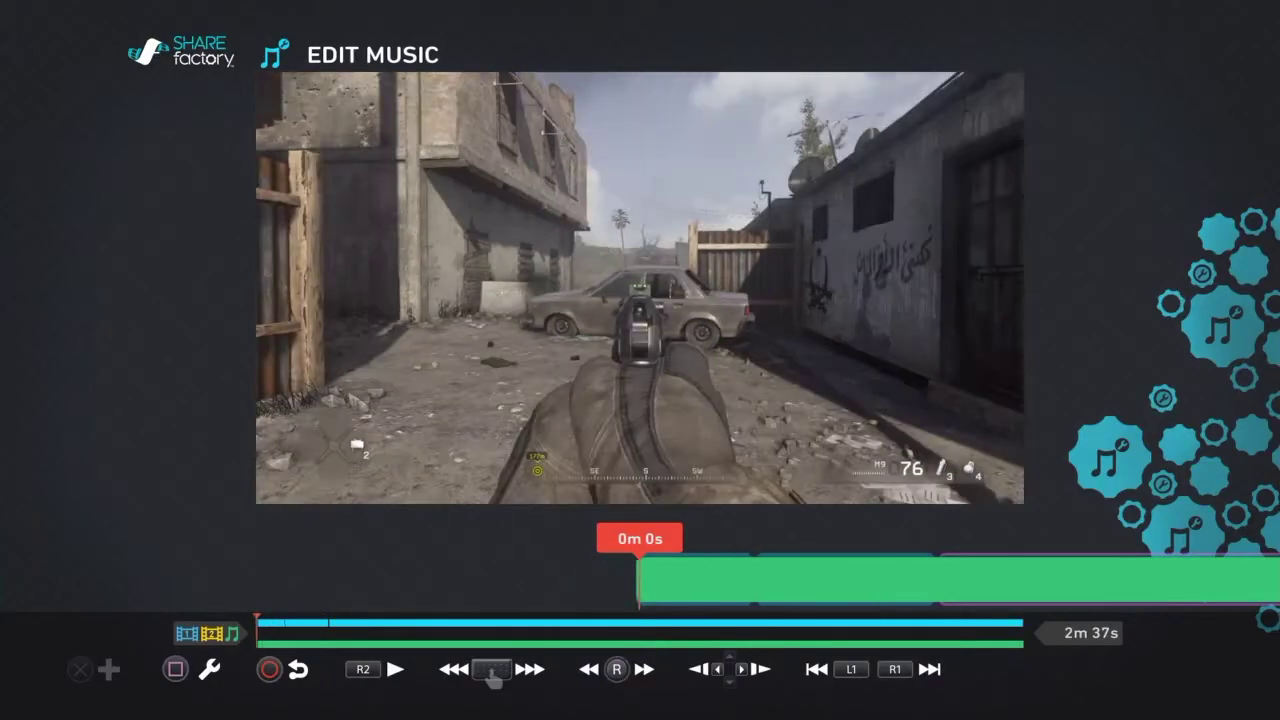
key("Right")
key("Left")
key("Left")
key("Left")
key("Left")
key("Left")
key("Left")
key("Left")
key("Left")
key("Left")
key("Left")
key("Left")
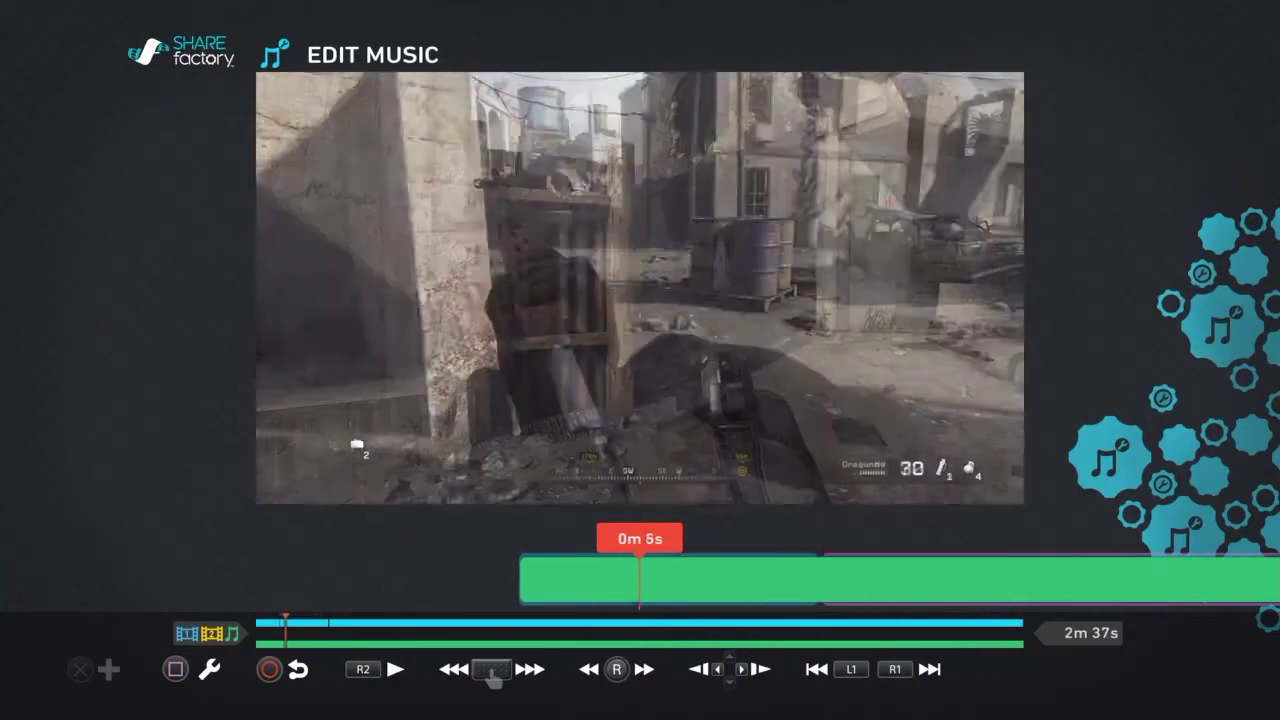
Step: Set the music segment's volume to 30% without applying it to all music
key("Return")
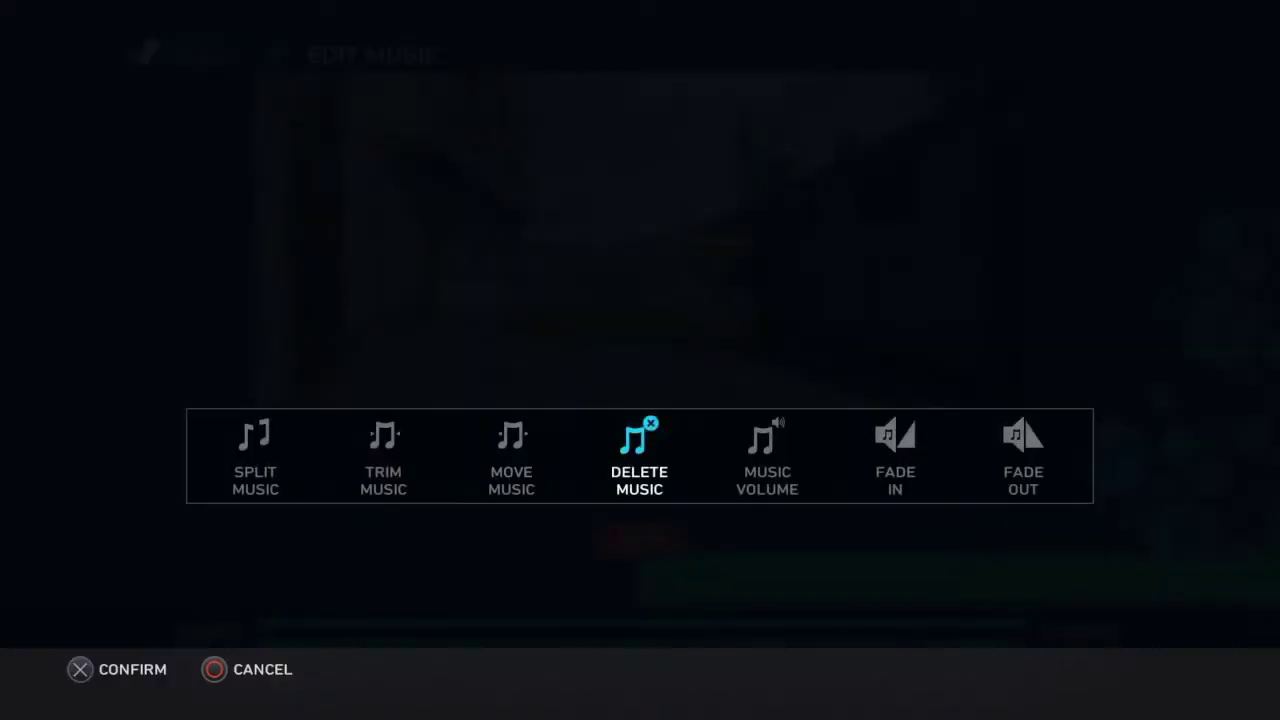
key("Right")
key("Left")
key("Right")
key("Return")
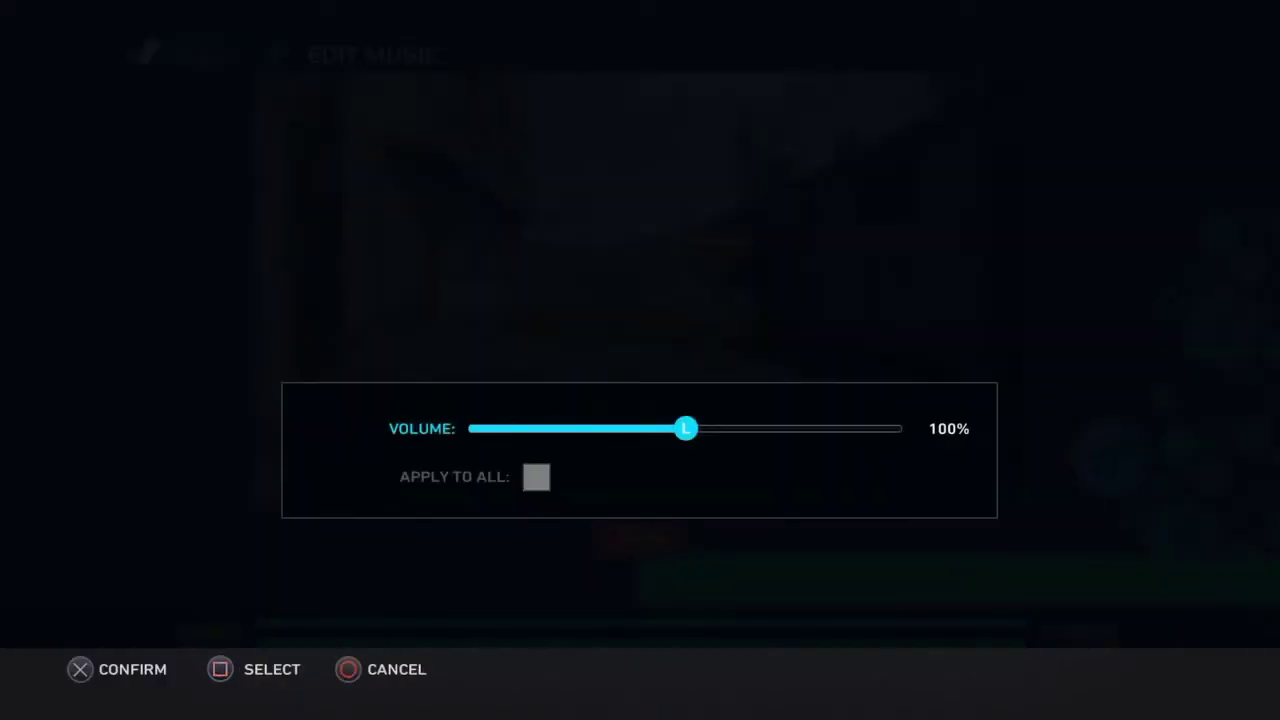
key("Left")
key("Left")
key("Left")
key("Left")
key("Left")
key("Left")
key("Left")
key("Left")
key("Left")
key("Left")
key("Left")
key("Left")
key("Left")
key("Left")
key("Left")
key("Left")
key("Left")
key("Left")
key("Left")
key("Left")
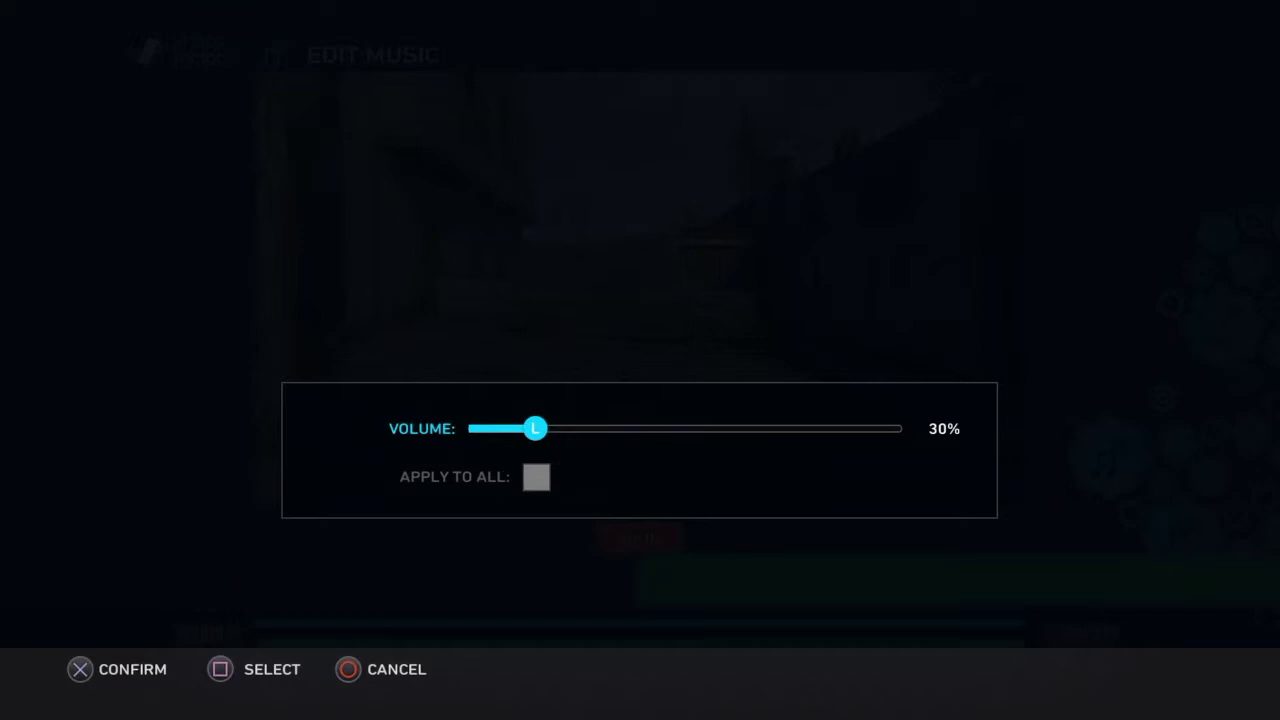
key("Return")
Step: Add a fade-in with a duration of 5.0s to the start of the music
key("Return")
key("Right")
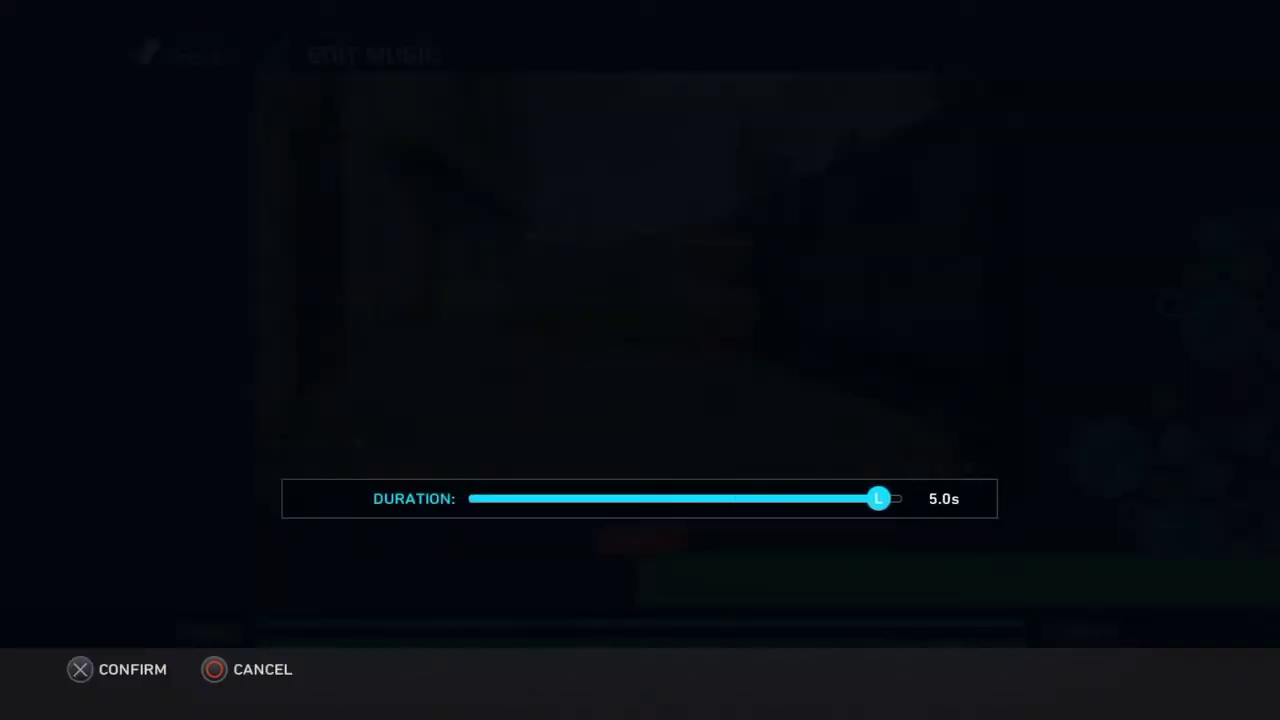
key("Return")
Step: Add a fade-out with a duration of 5.0s to the music, check its end, and return to the project timeline
key("Right")
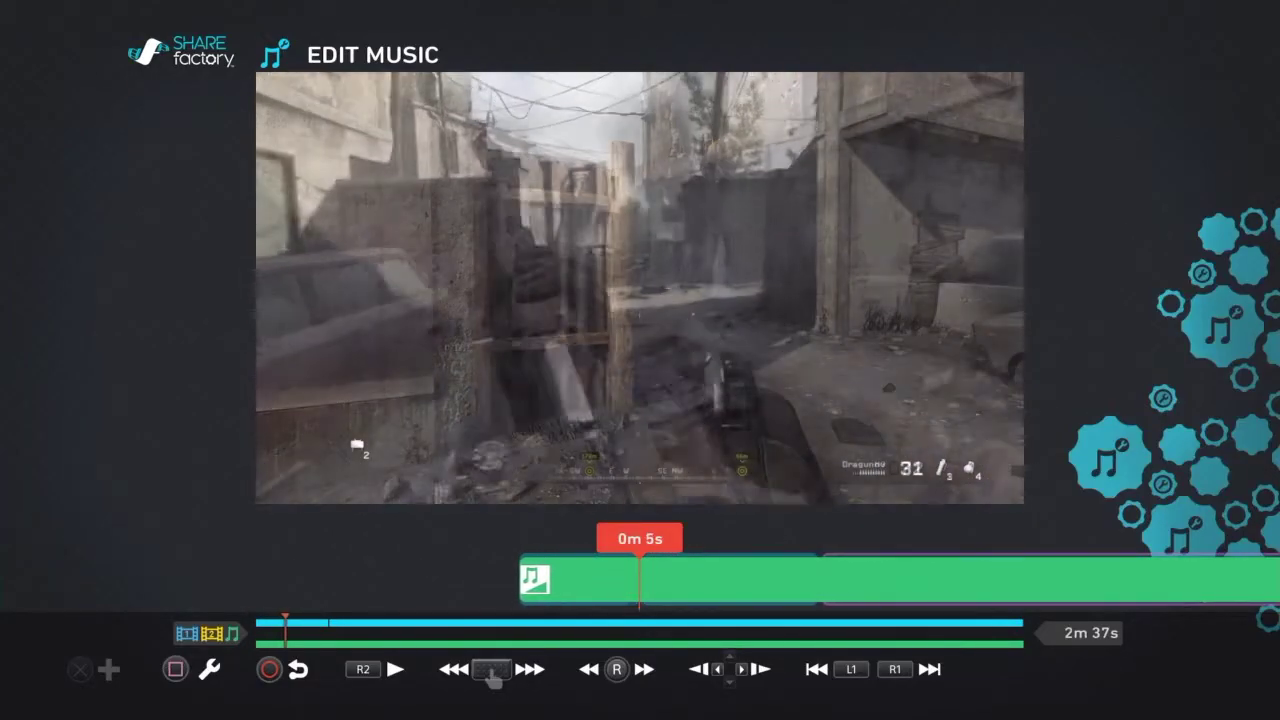
key("Right")
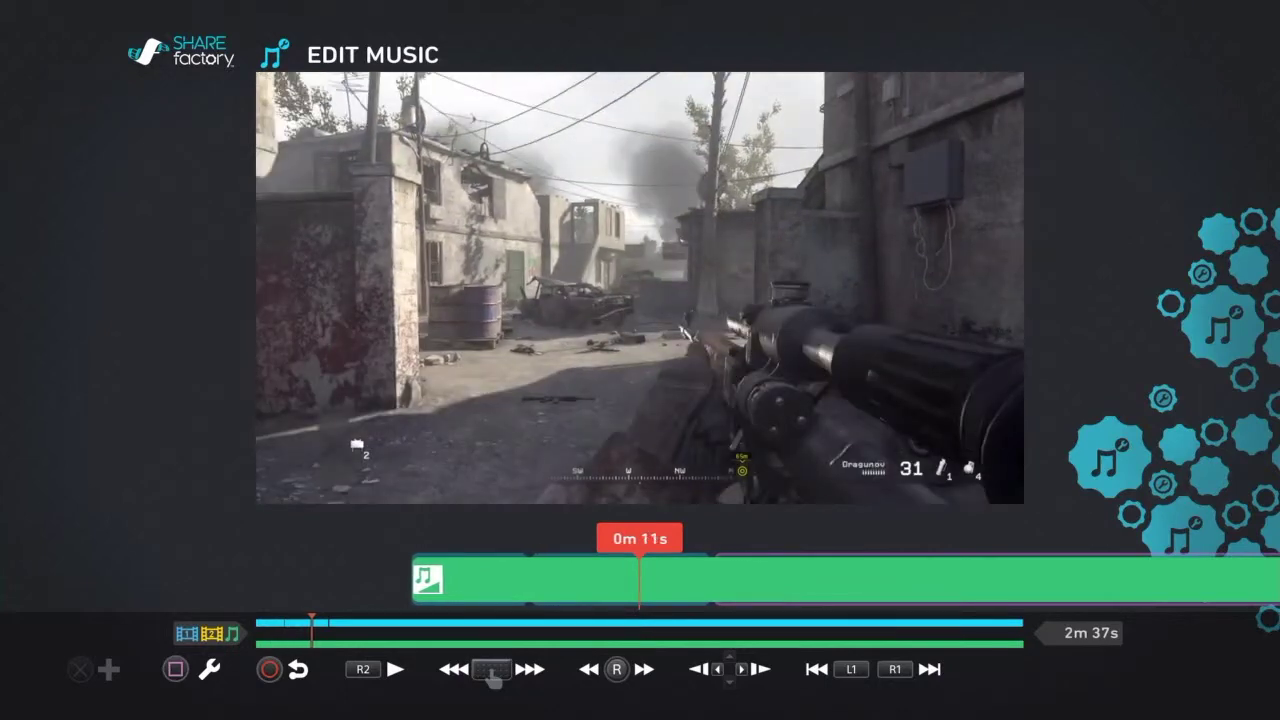
key("Left")
key("Right")
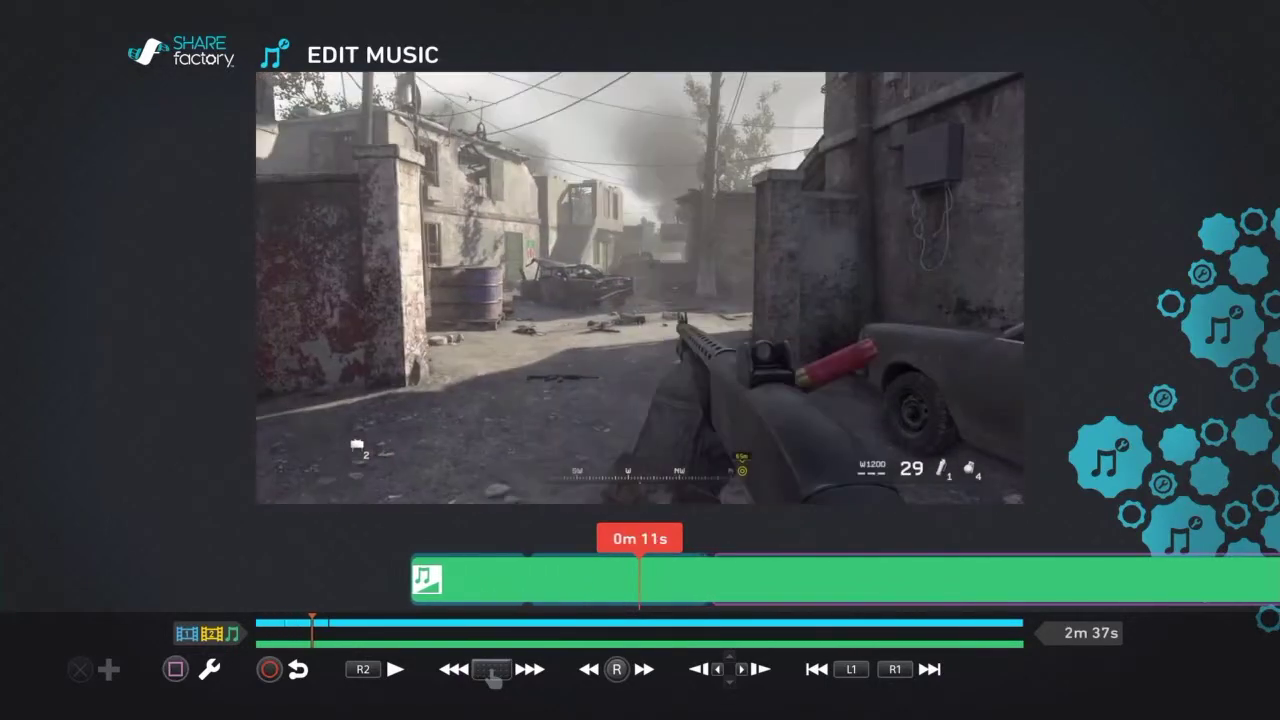
key("Left")
key("Return")
key("Right")
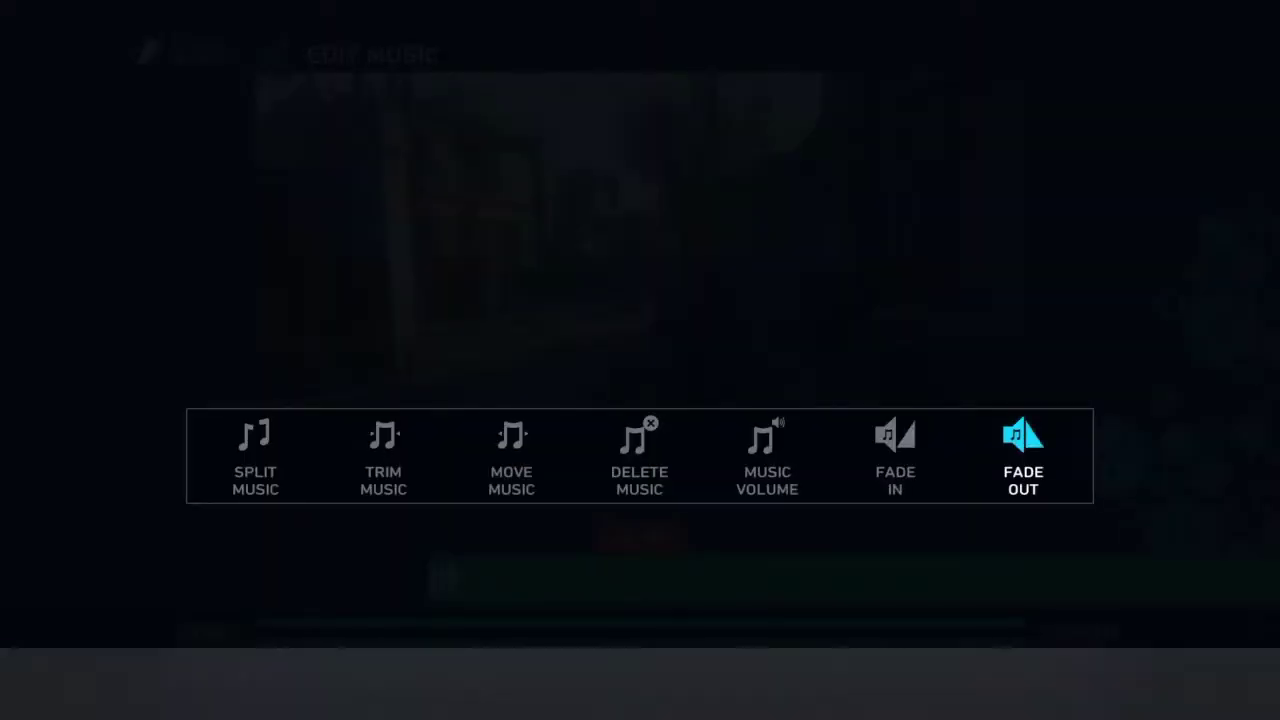
key("Return")
key("Right")
key("Right")
key("Right")
key("Right")
key("Right")
key("Right")
key("Right")
key("Right")
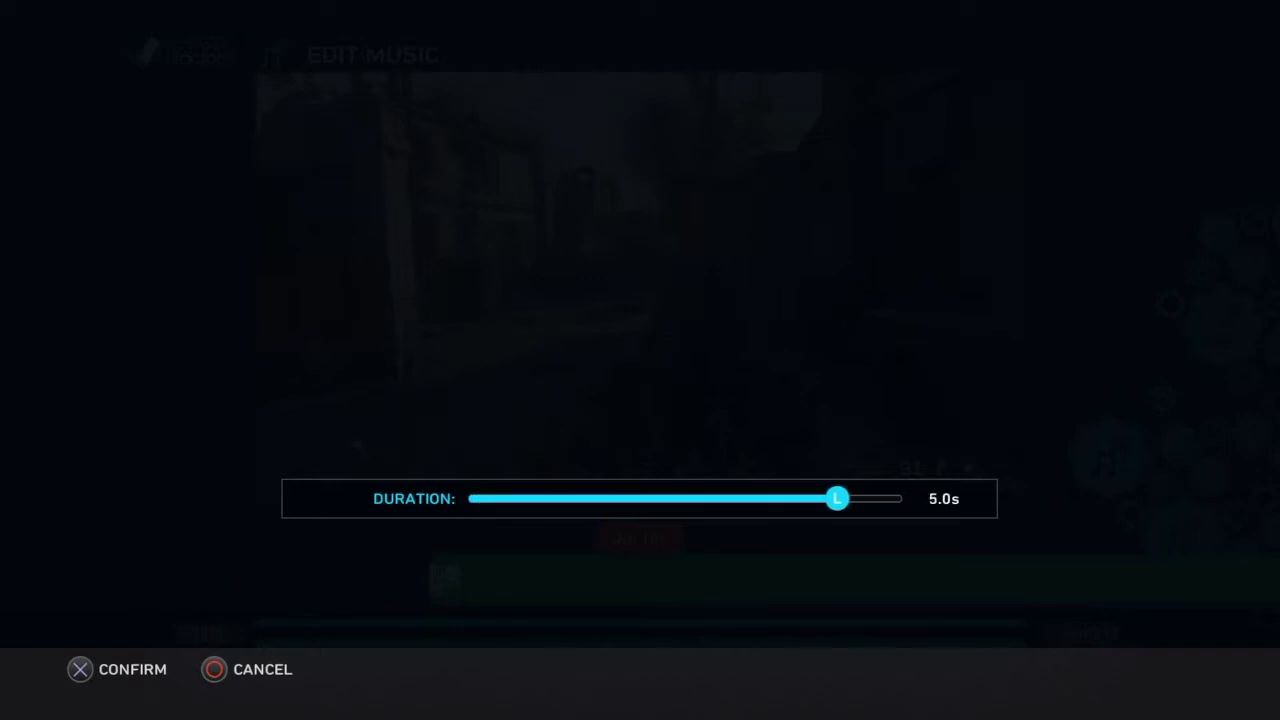
key("Return")
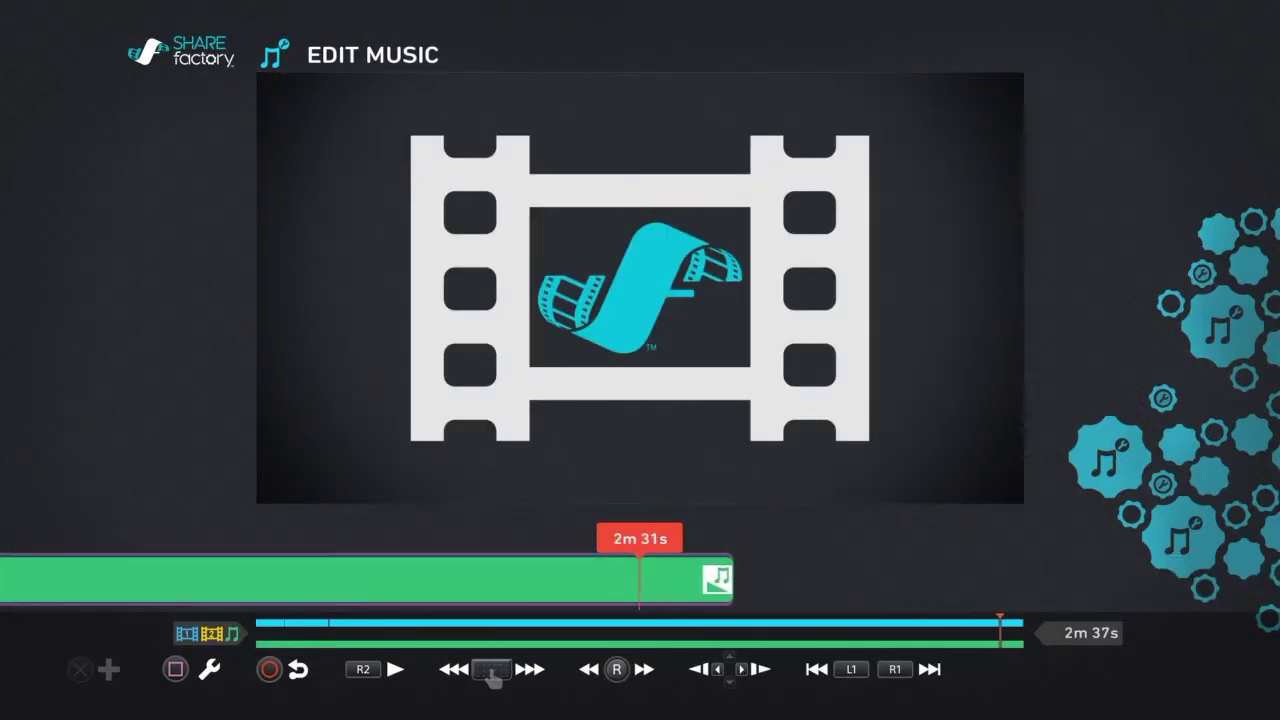
key("Left")
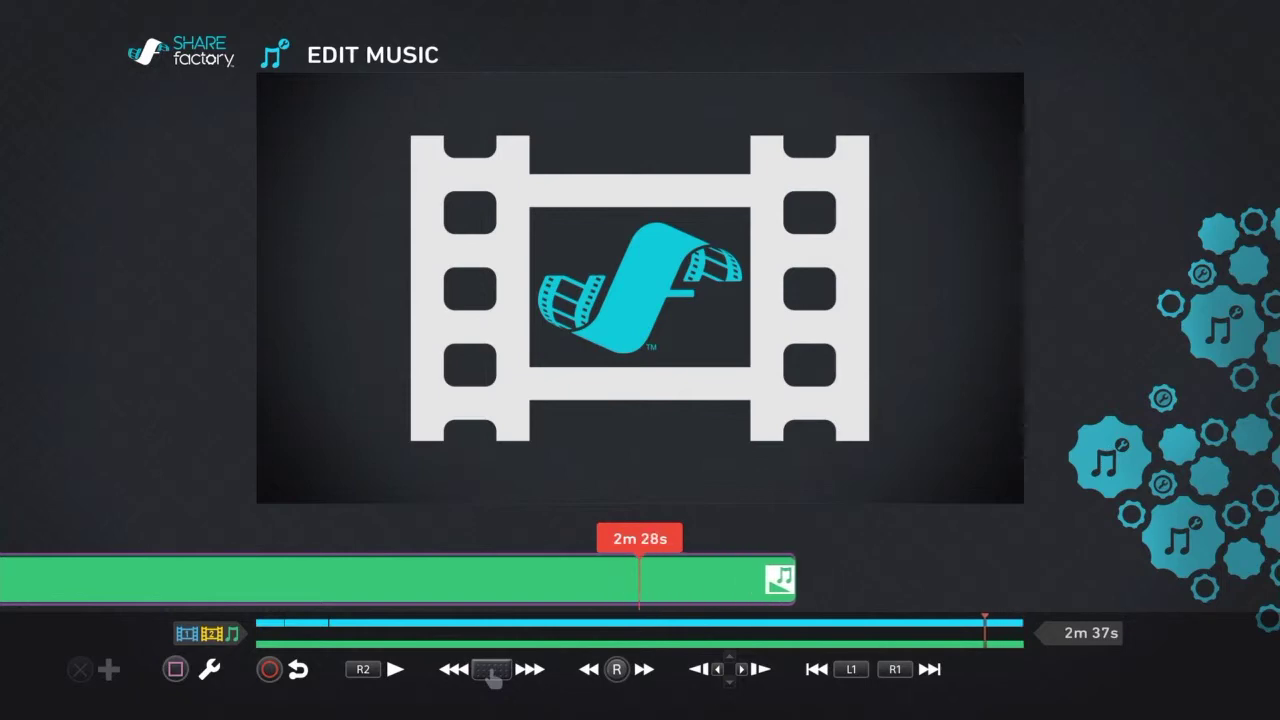
key("Right")
key("Right")
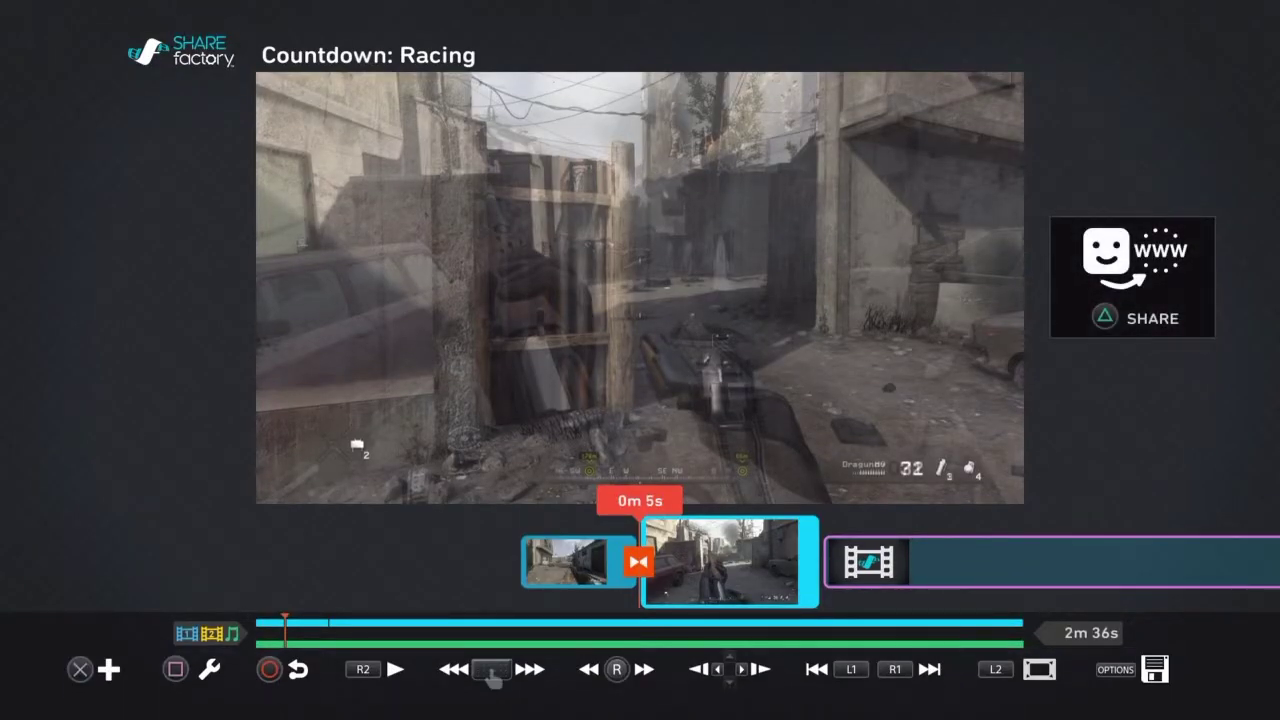
key("Return")
key("Escape")
key("Right")
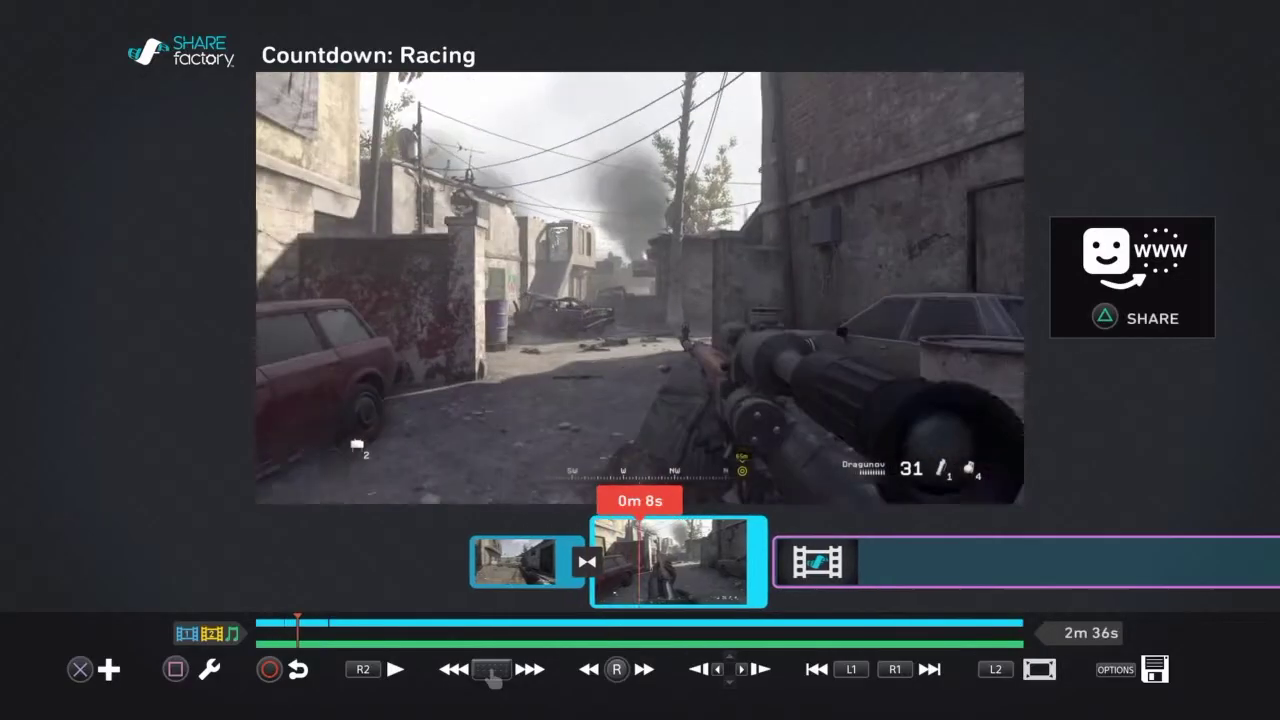
key("Left")
key("Right")
key("Left")
key("Right")
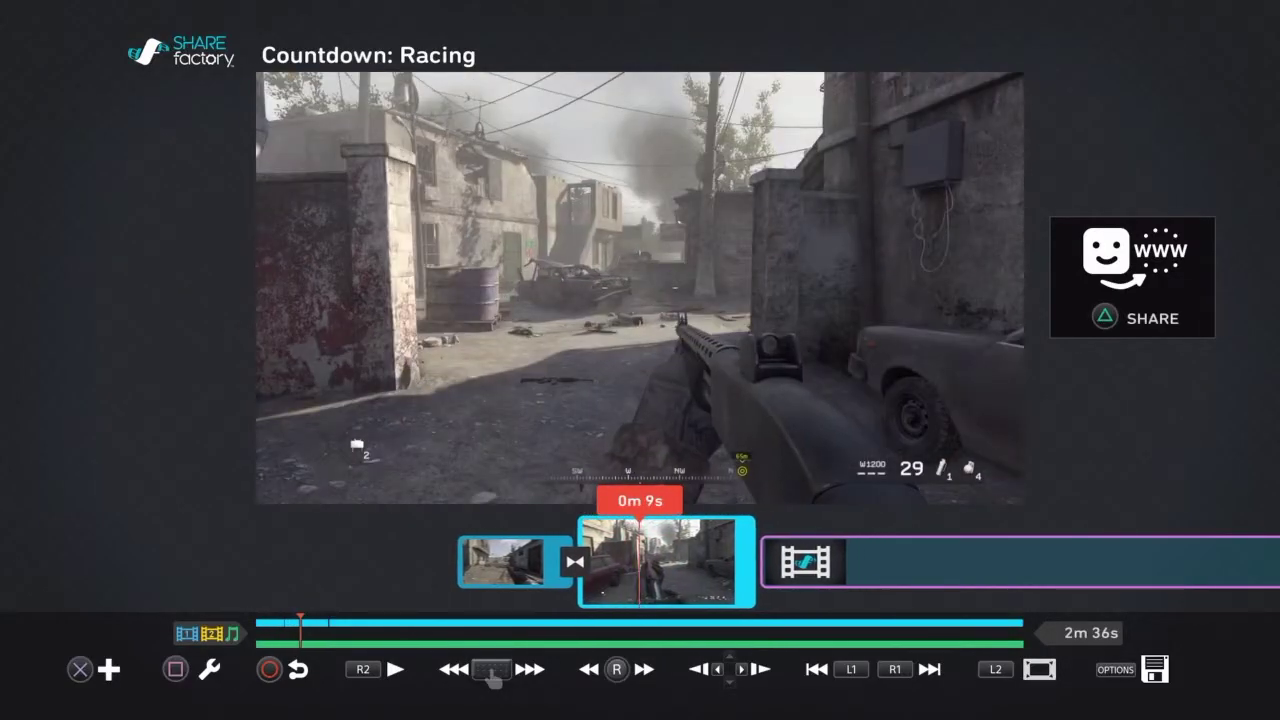
key("Left")
key("Right")
key("Left")
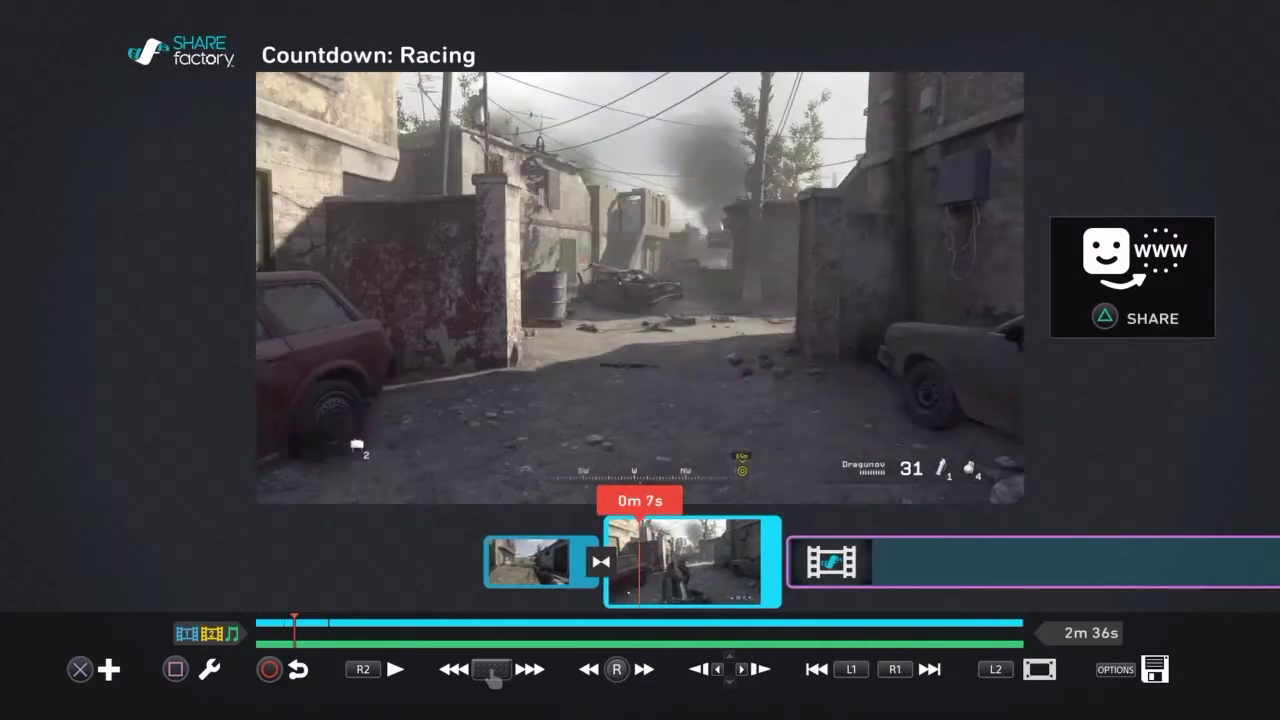
key("Left")
key("Left")
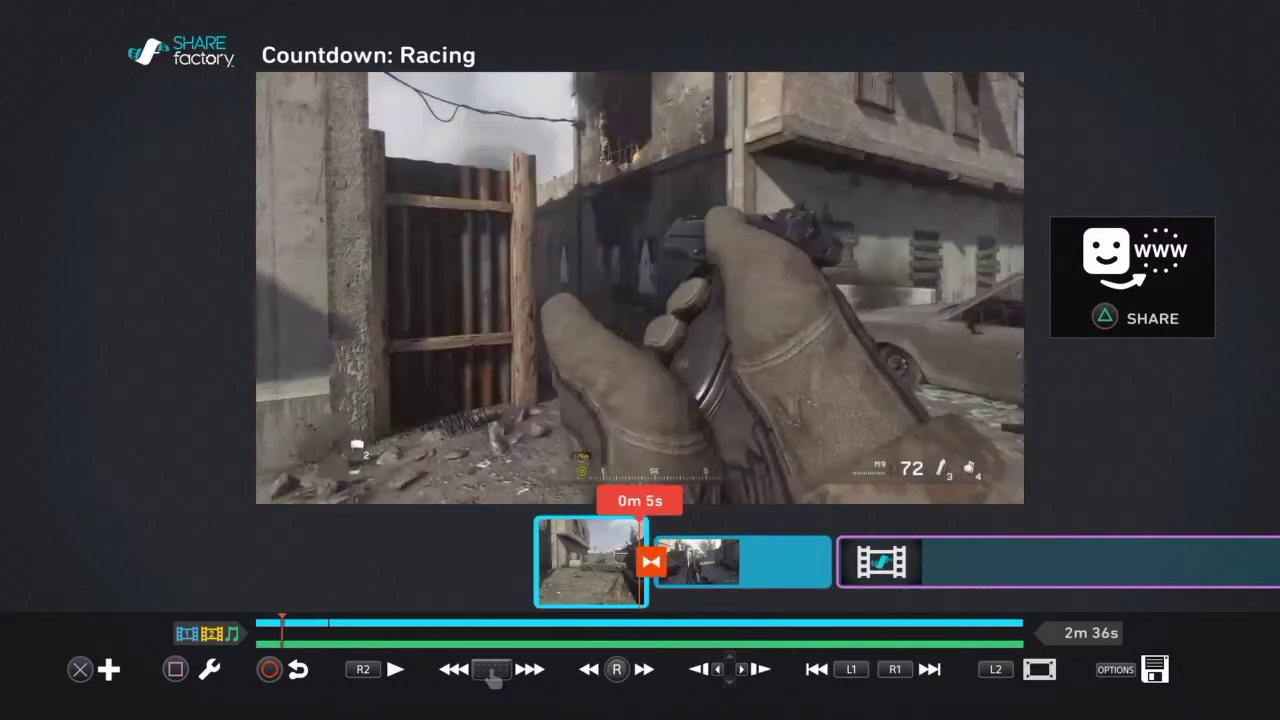
key("Left")
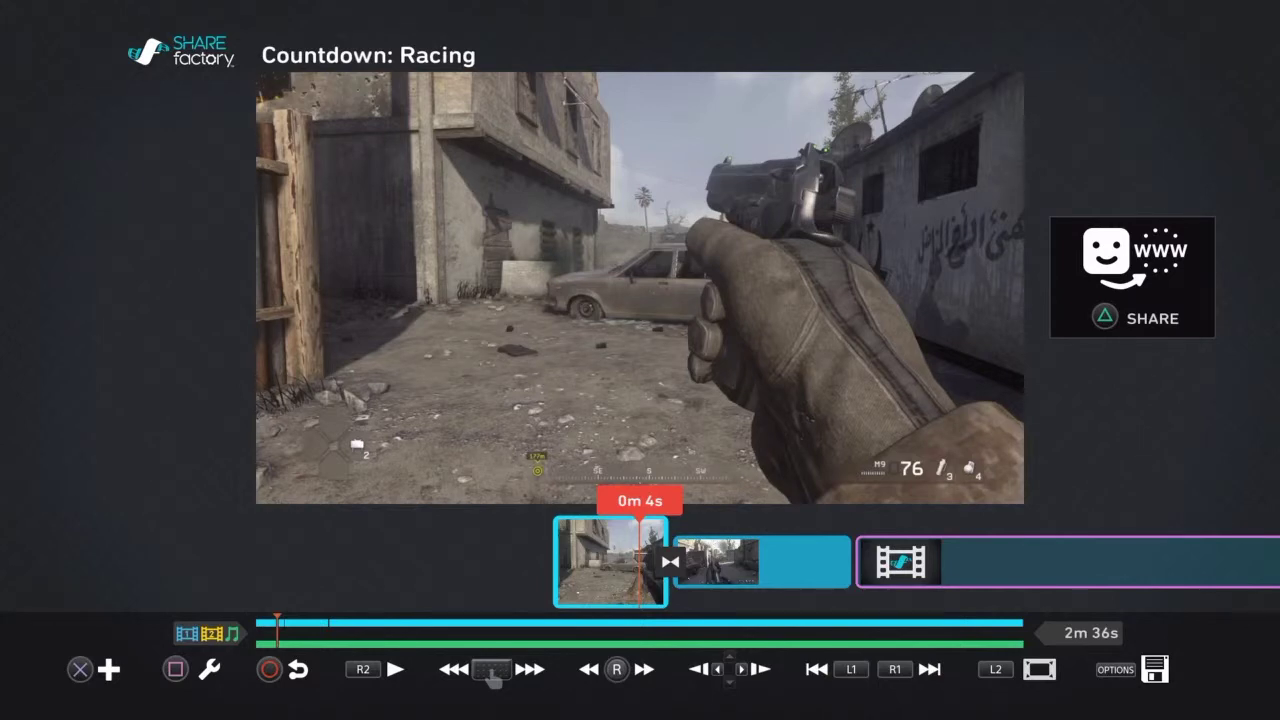
Step: Look at the project options, including Generate Thumbnail, and close them without choosing one
key("Right")
key("Right")
key("Right")
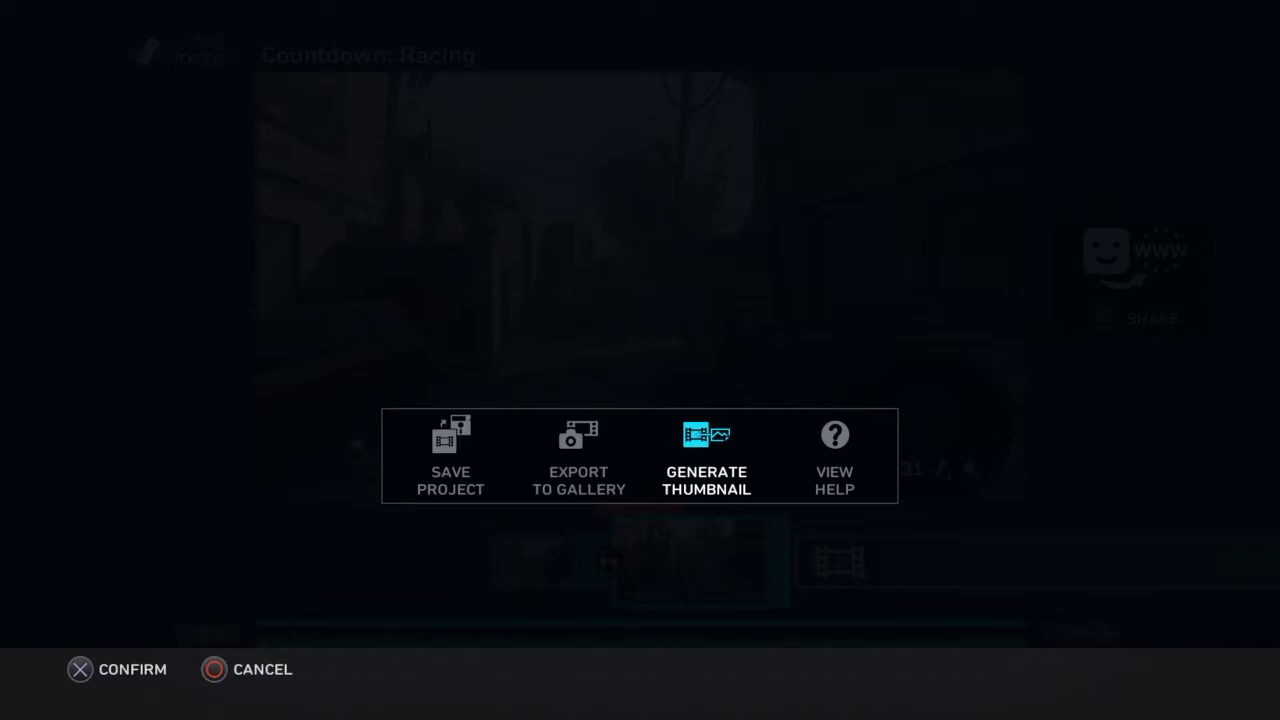
key("Escape")
key("Left")
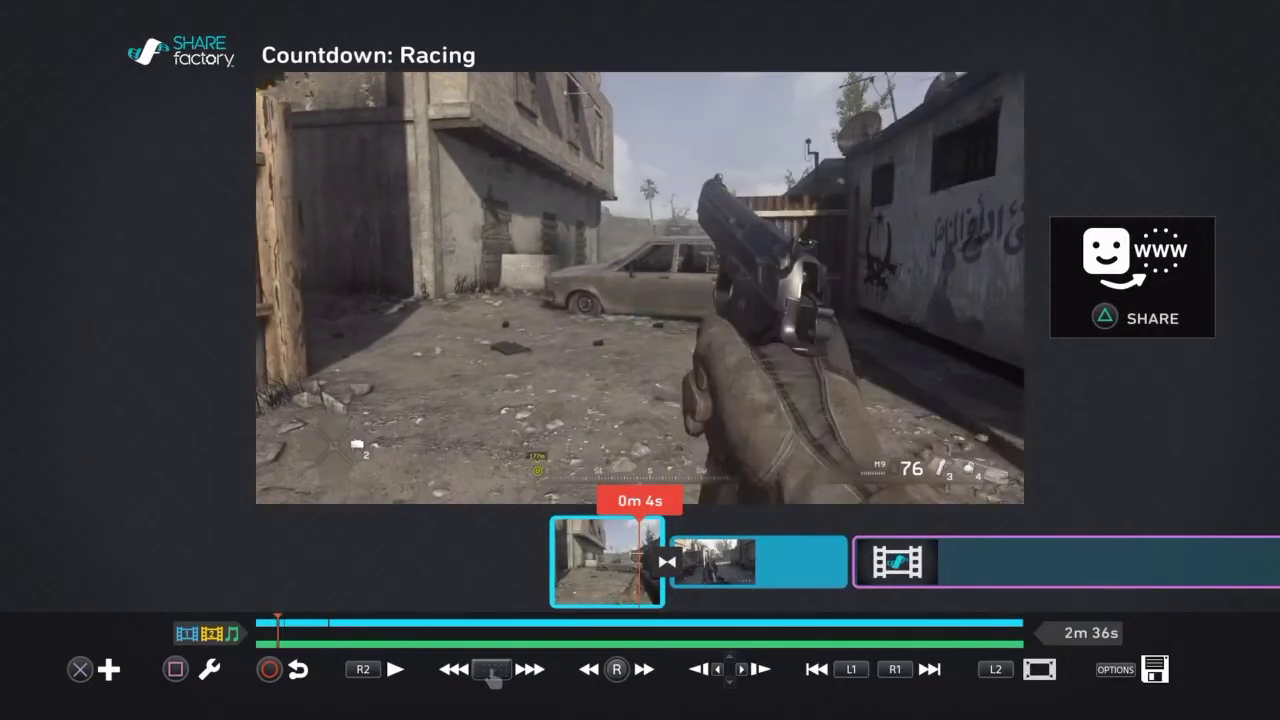